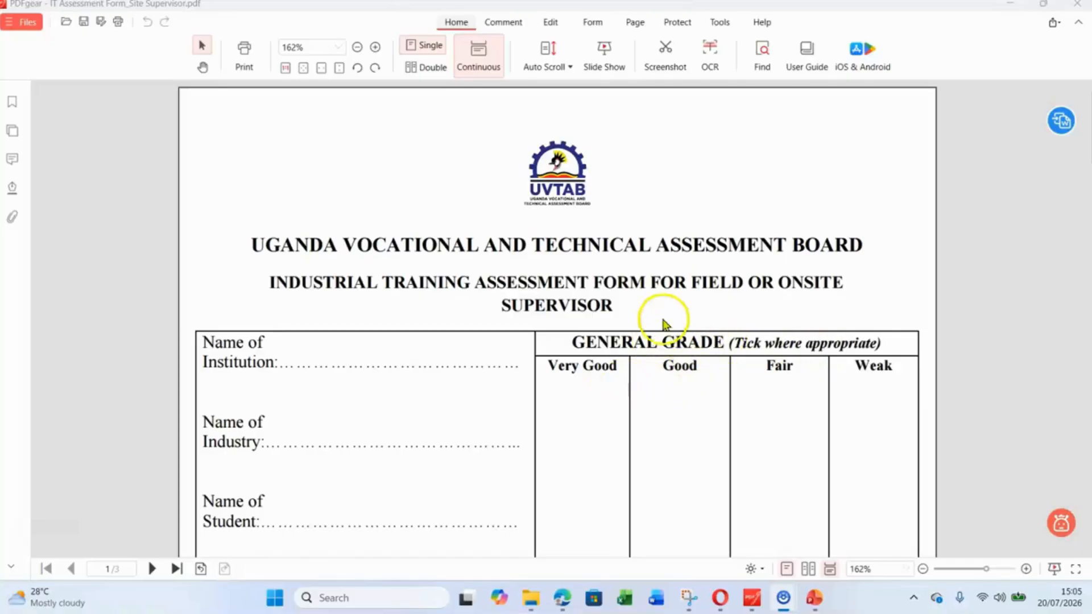
Scroll through the UVTAB industrial training assessment form PDF to review its fields and sections
scroll(712, 293, down, 8)
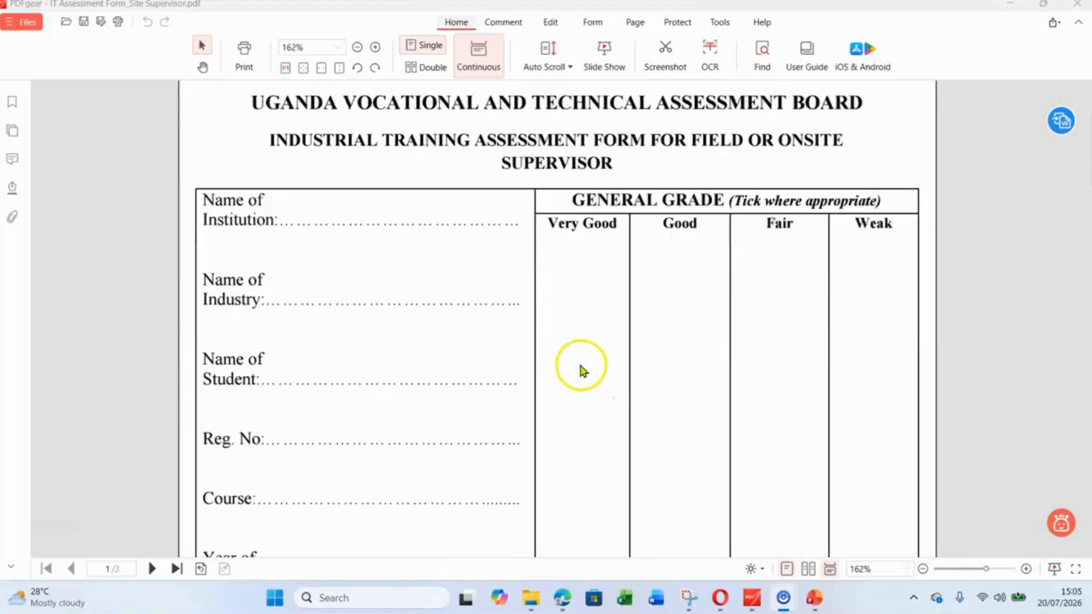
scroll(573, 391, up, 5)
scroll(572, 390, up, 3)
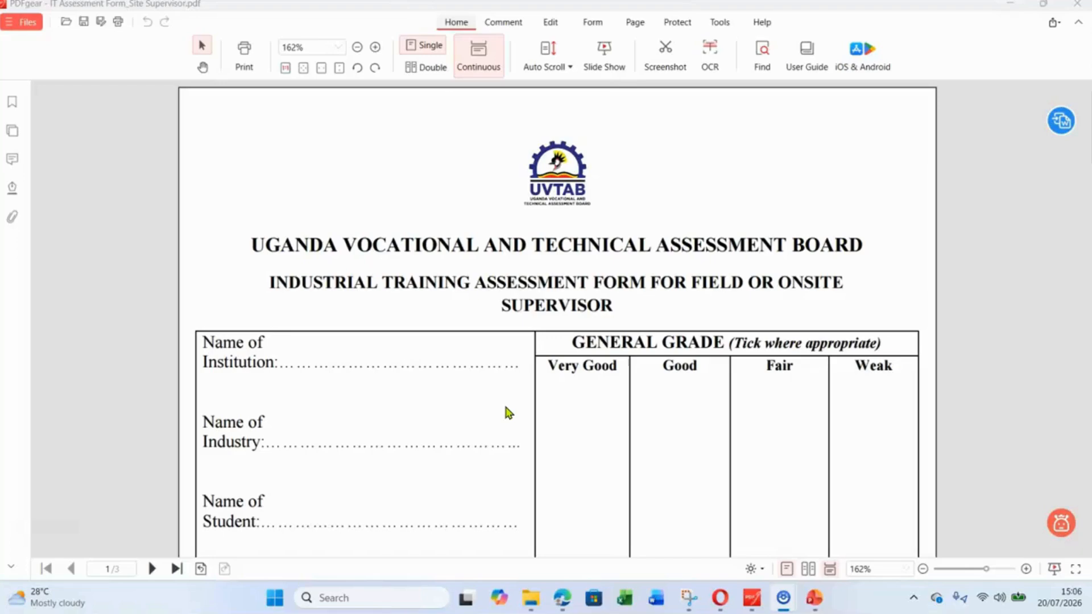
scroll(505, 344, down, 1)
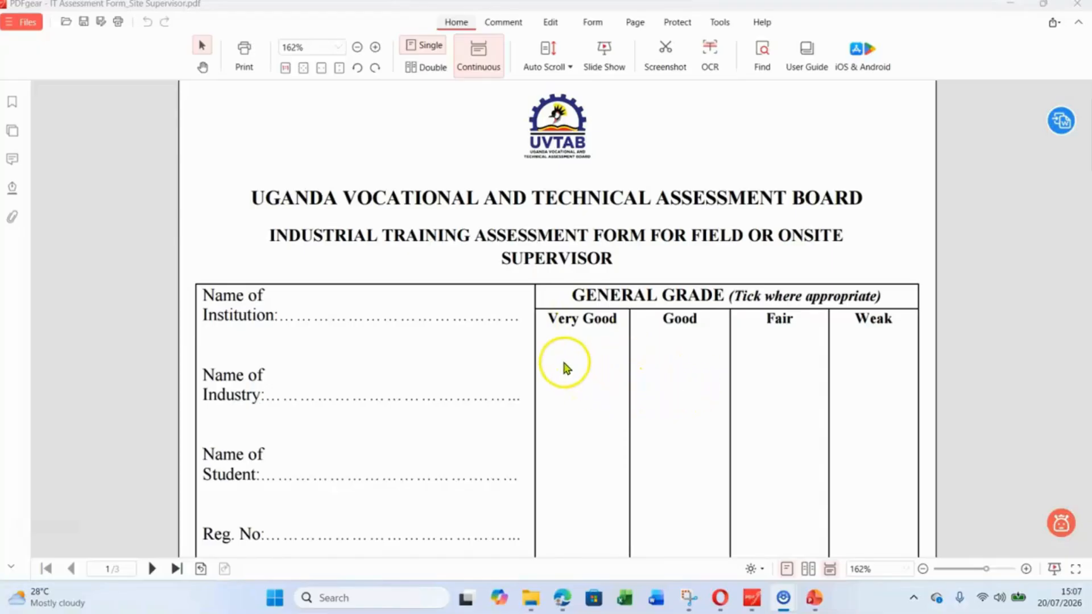
scroll(563, 366, down, 2)
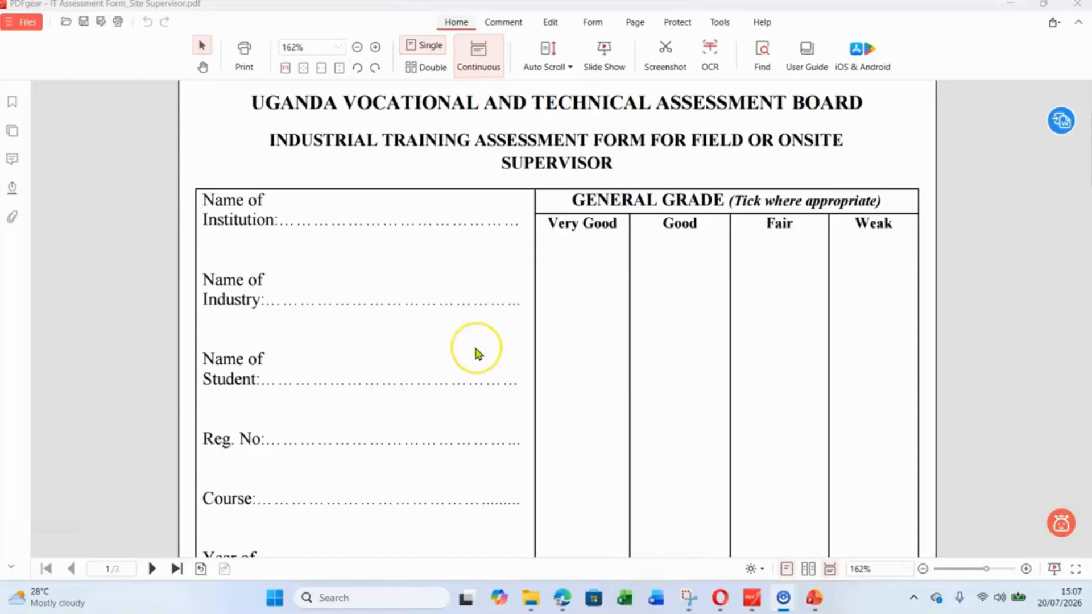
scroll(477, 353, down, 3)
scroll(478, 354, down, 4)
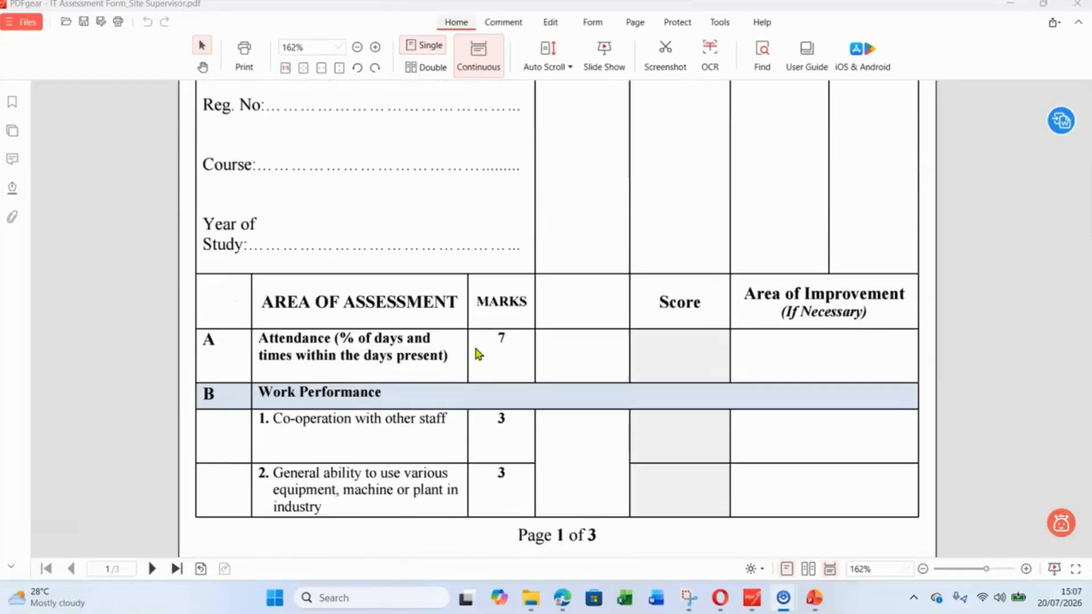
scroll(396, 400, up, 6)
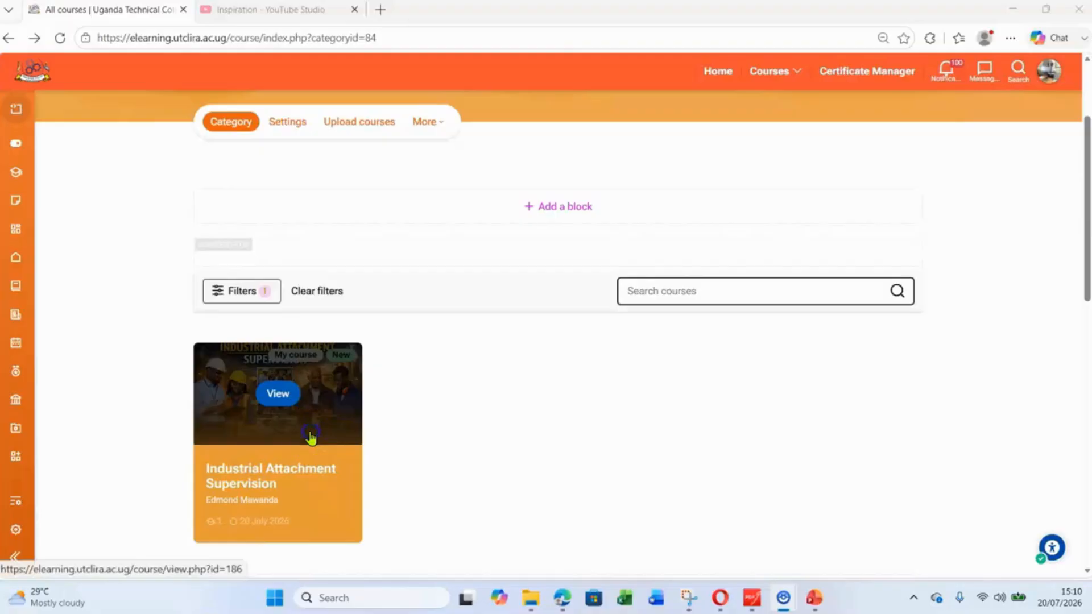
click(307, 435)
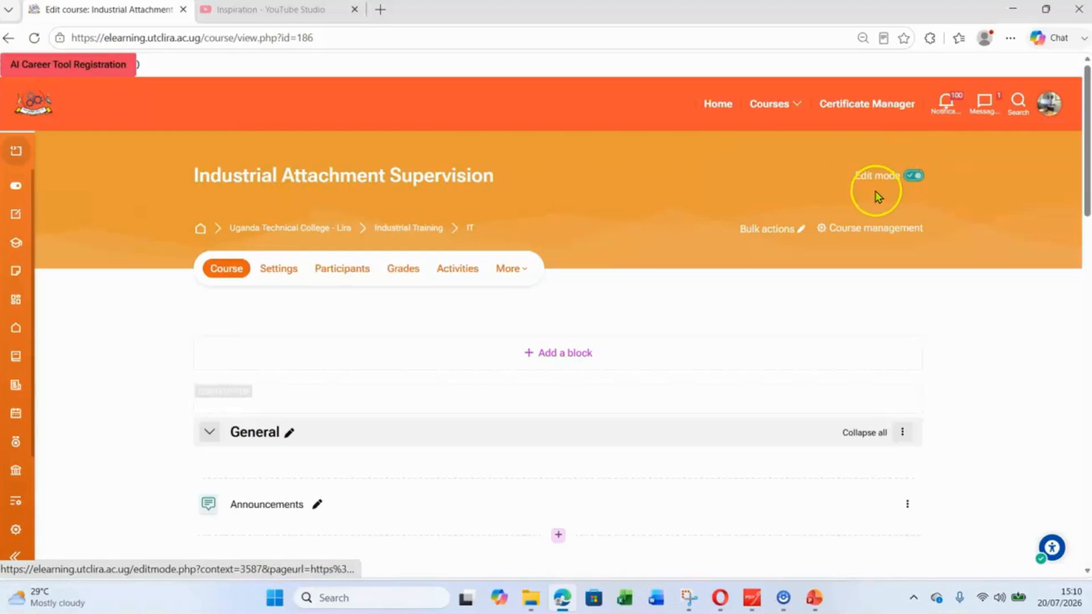
Add a new Questionnaire activity to the Industrial Attachment Supervision section of the course
scroll(882, 187, down, 3)
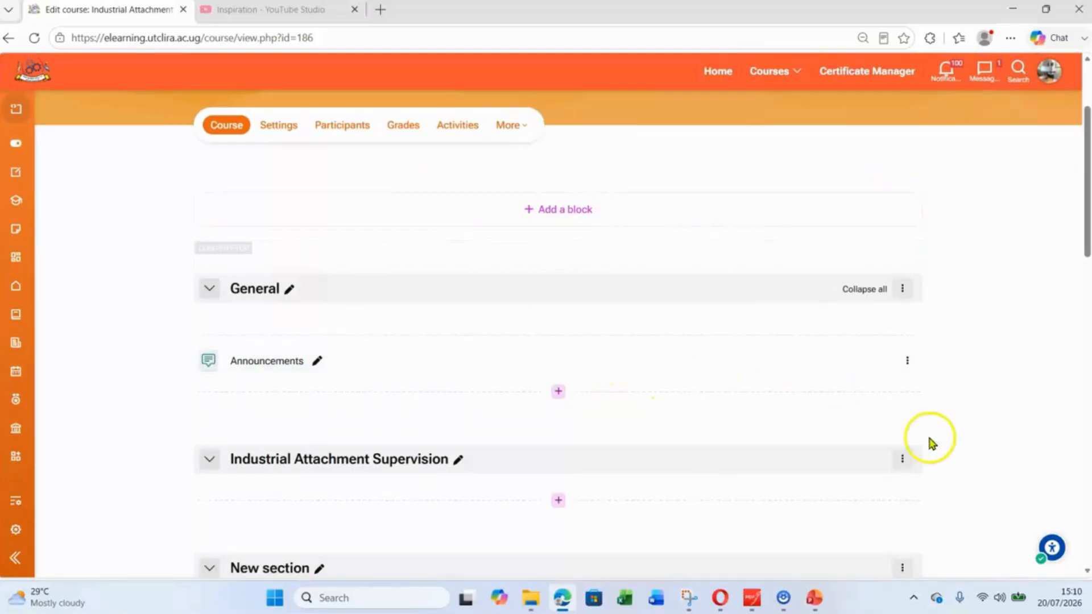
scroll(613, 397, down, 2)
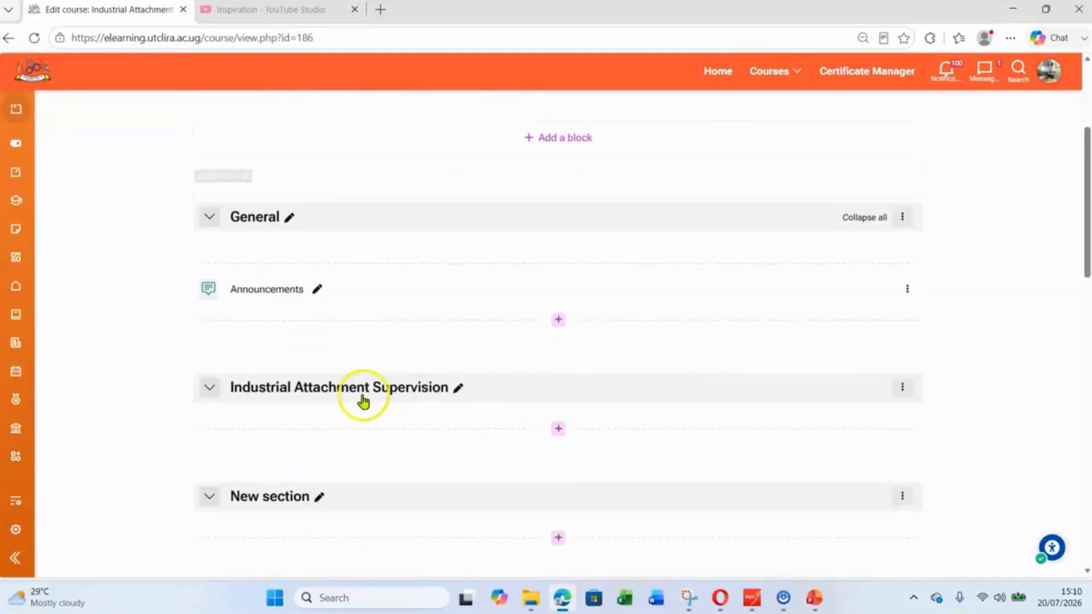
click(558, 428)
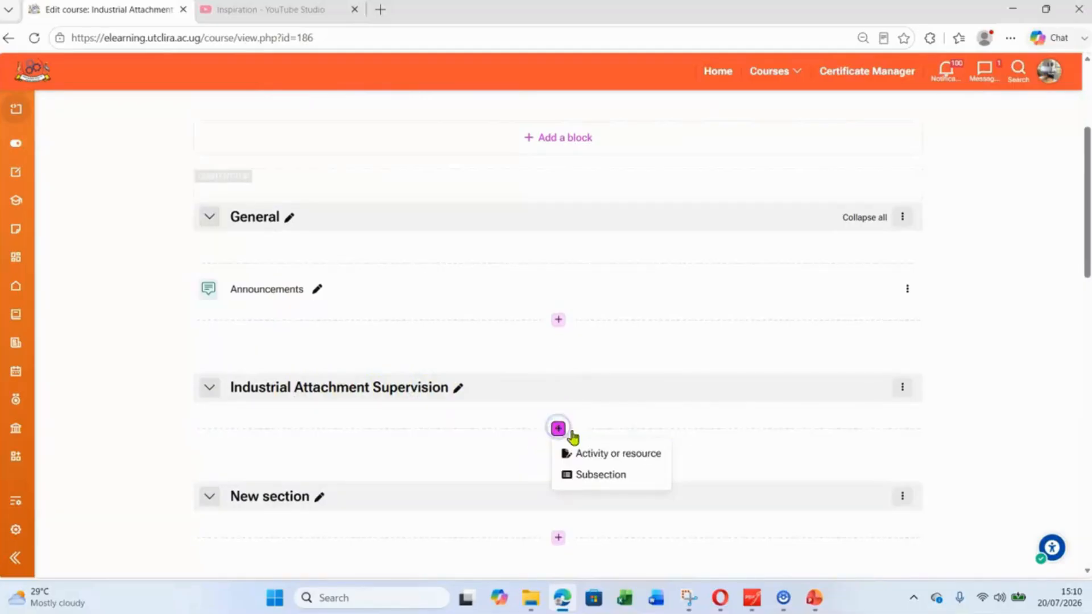
click(638, 455)
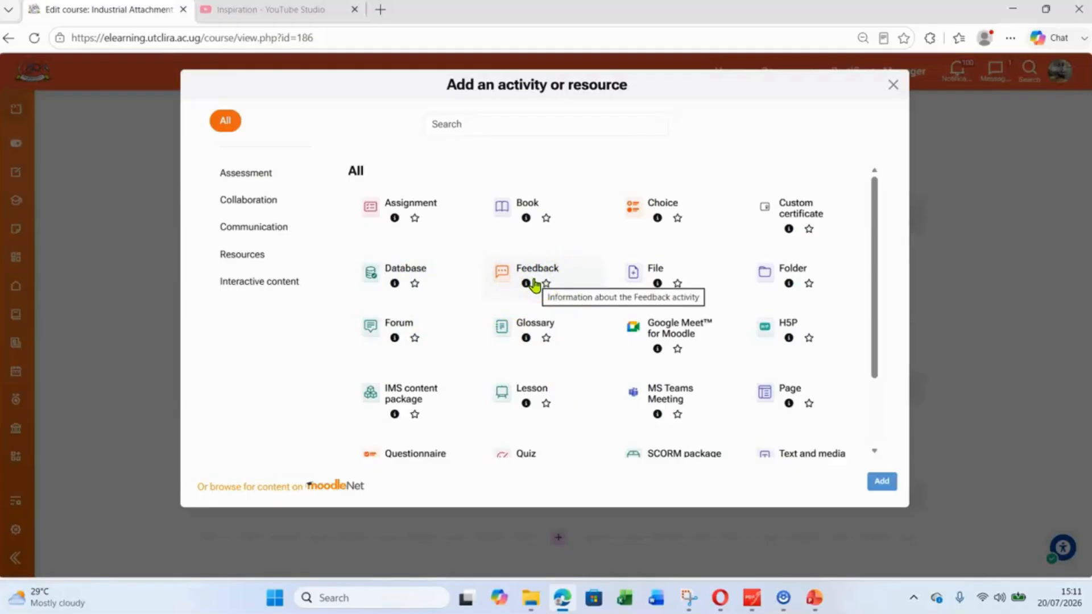
scroll(534, 285, down, 2)
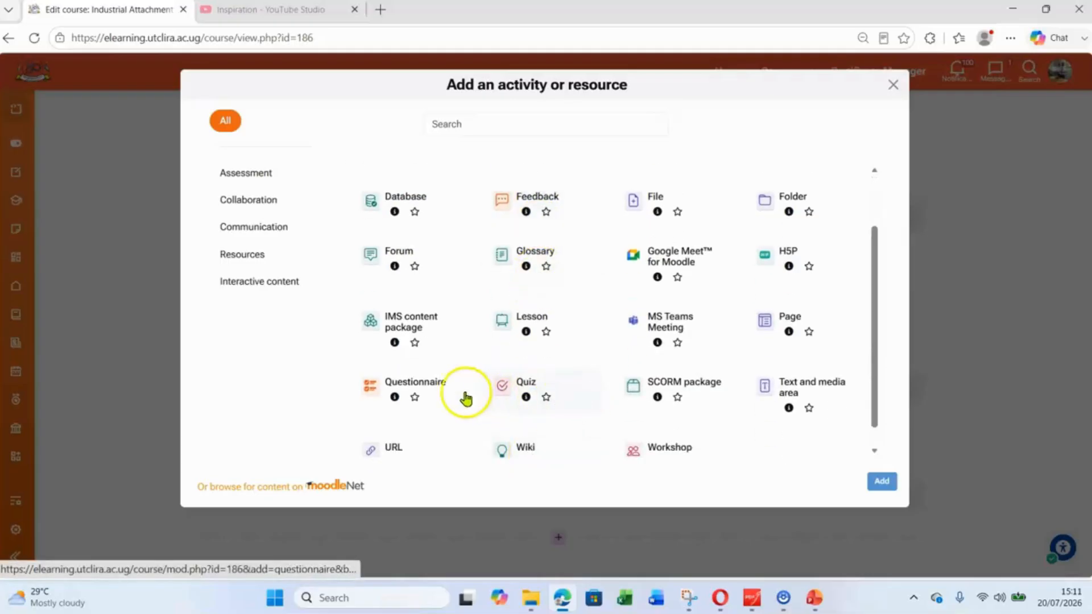
click(426, 389)
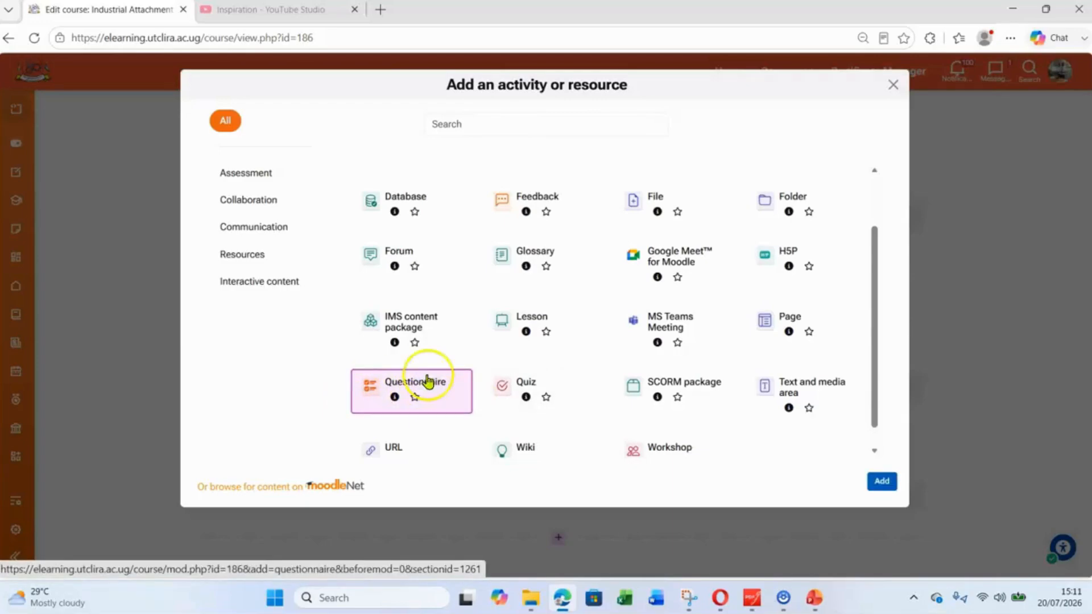
click(882, 482)
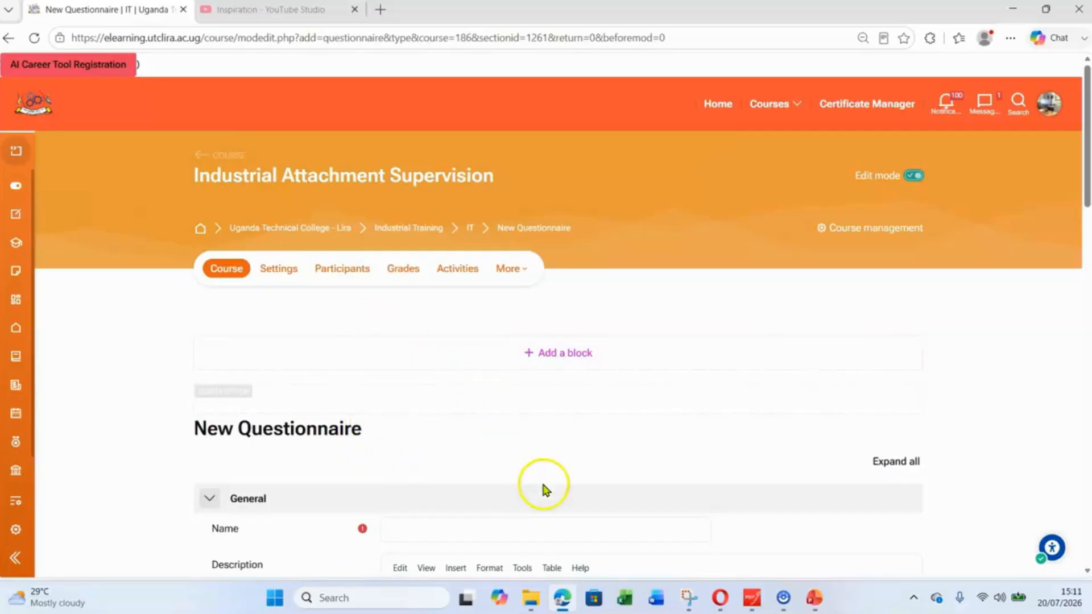
Copy the form's title text from the PDF and paste it as the questionnaire name, INDUSTRIAL TRAINING ASSESSMENT FORM
scroll(633, 376, down, 3)
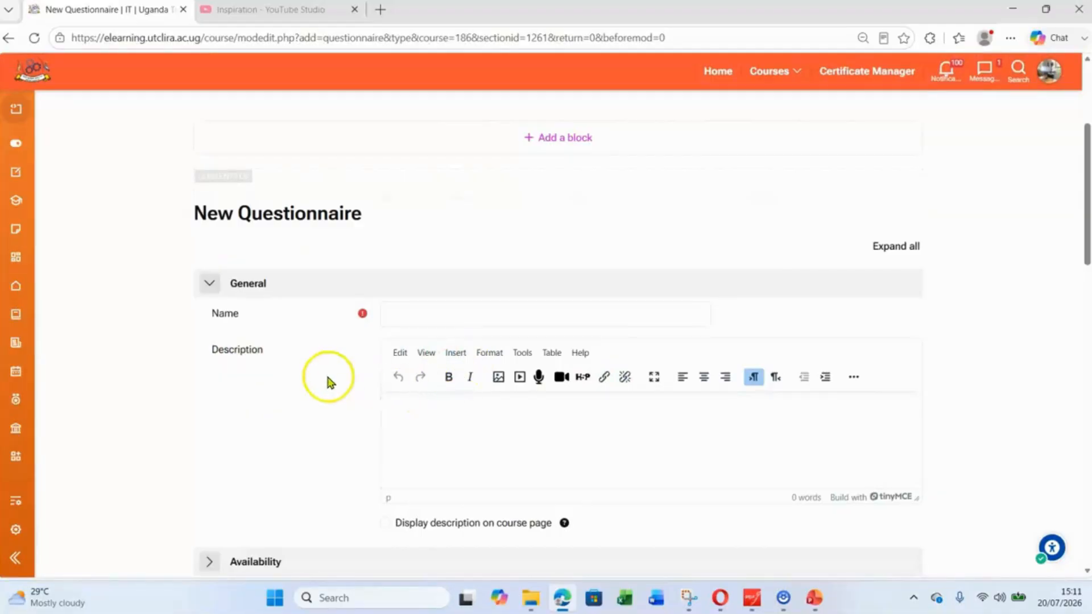
click(458, 315)
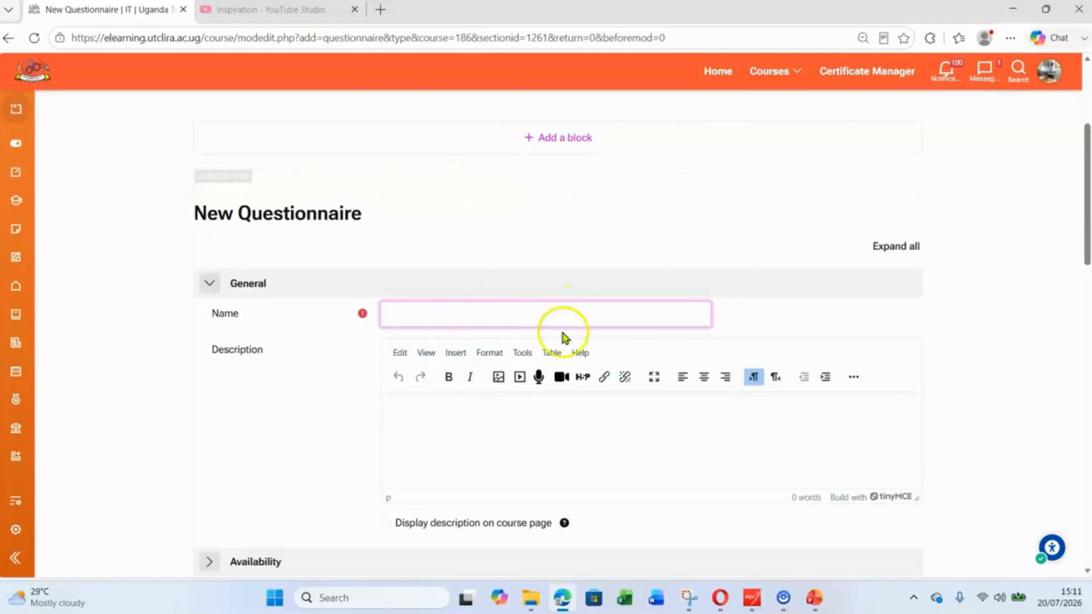
click(751, 597)
scroll(475, 227, up, 2)
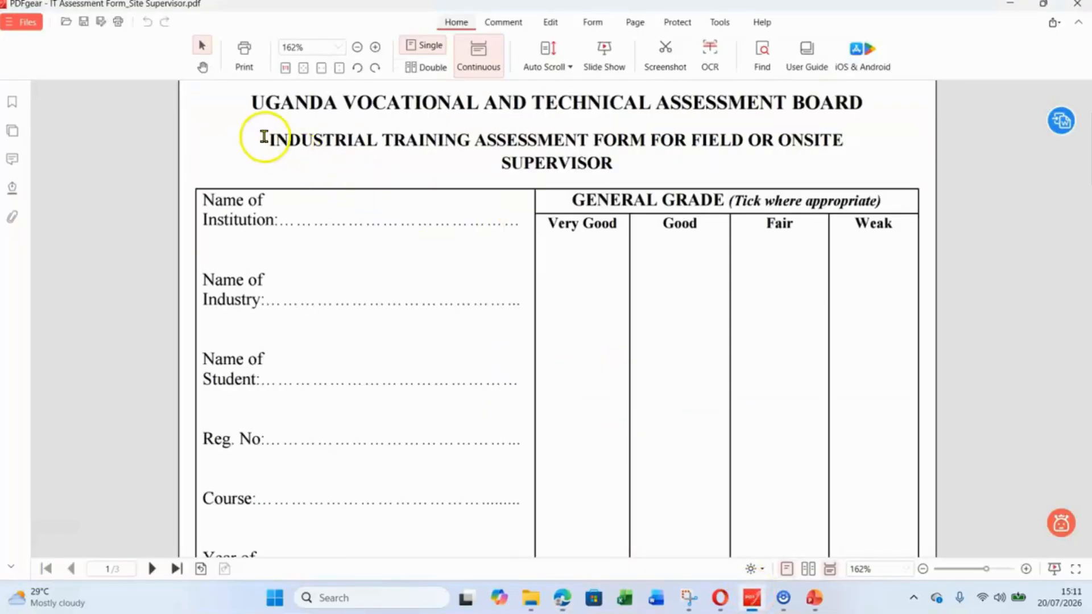
drag(268, 140, 649, 139)
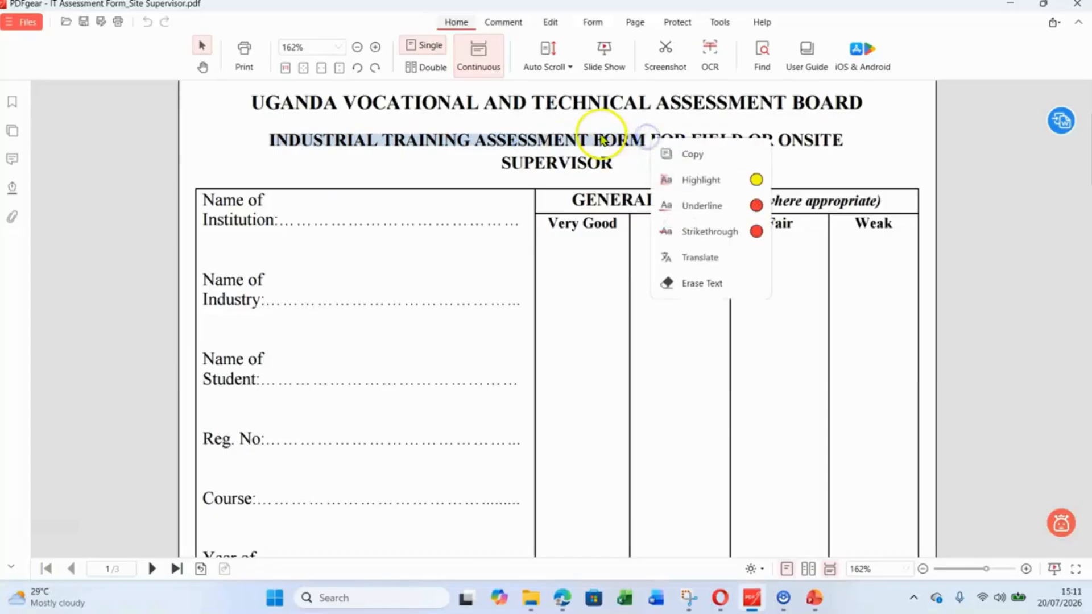
click(679, 150)
click(560, 595)
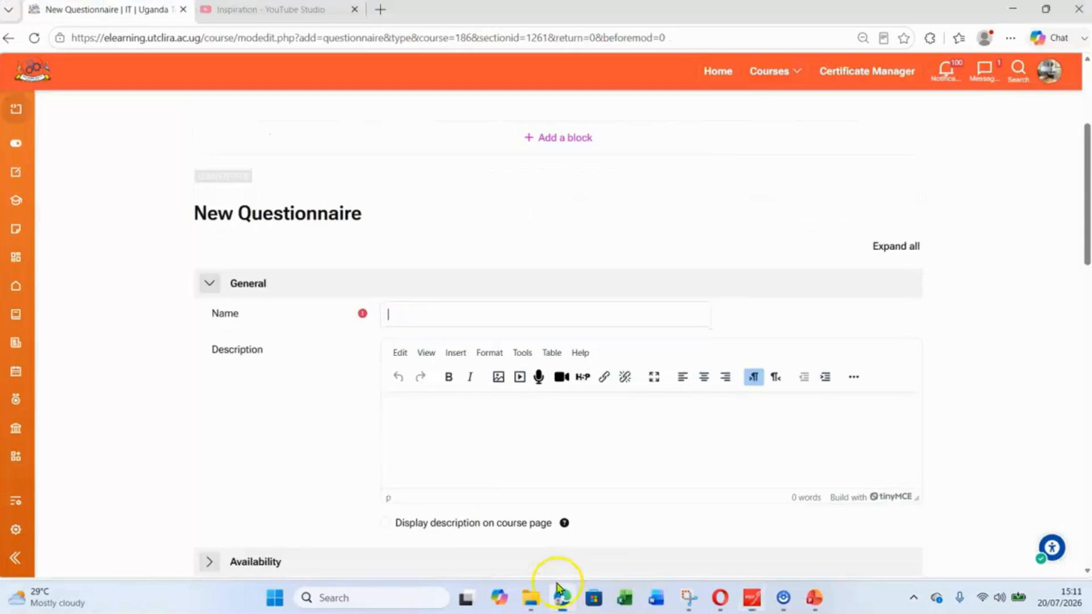
key(ctrl+v)
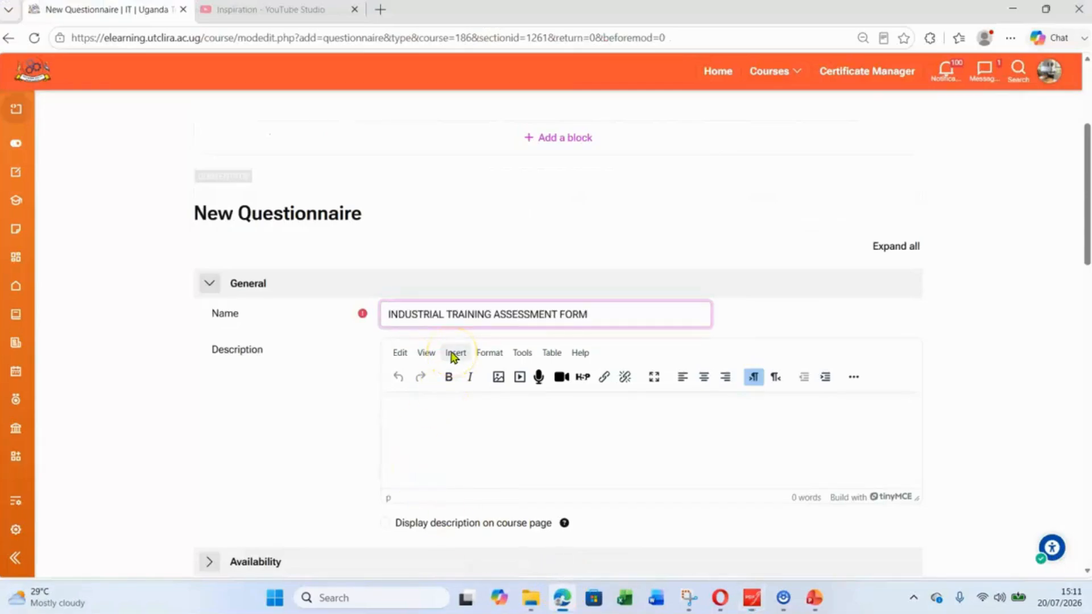
Paste the description 'This form is used by field supervisors to assess students…' and enable displaying it on the course page
click(483, 424)
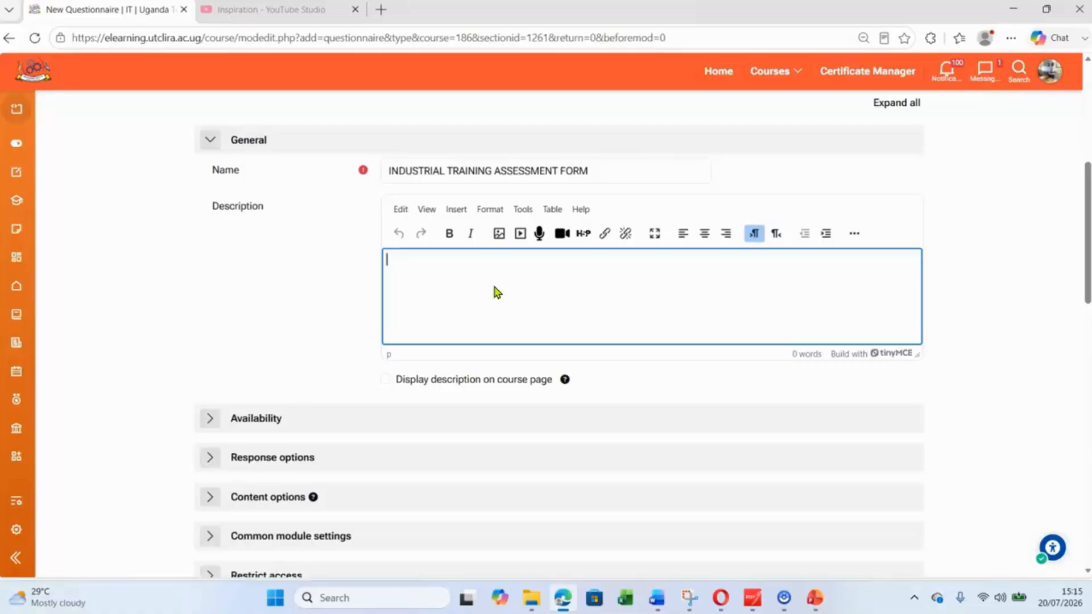
key(ctrl+v)
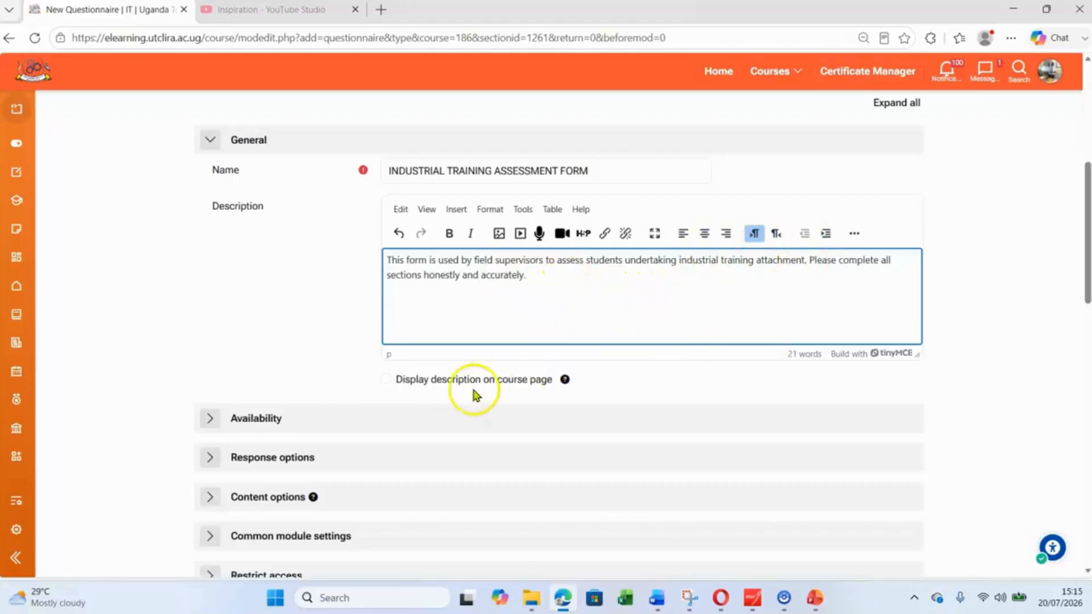
click(386, 380)
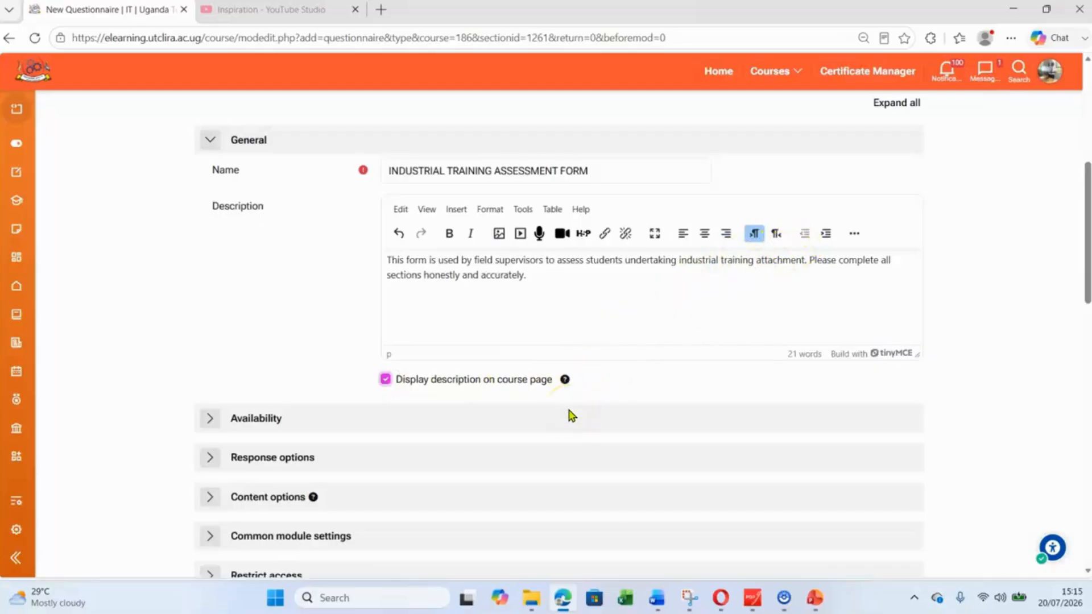
Expand the Availability and Response options sections and set the questionnaire type to respond once
scroll(341, 314, down, 2)
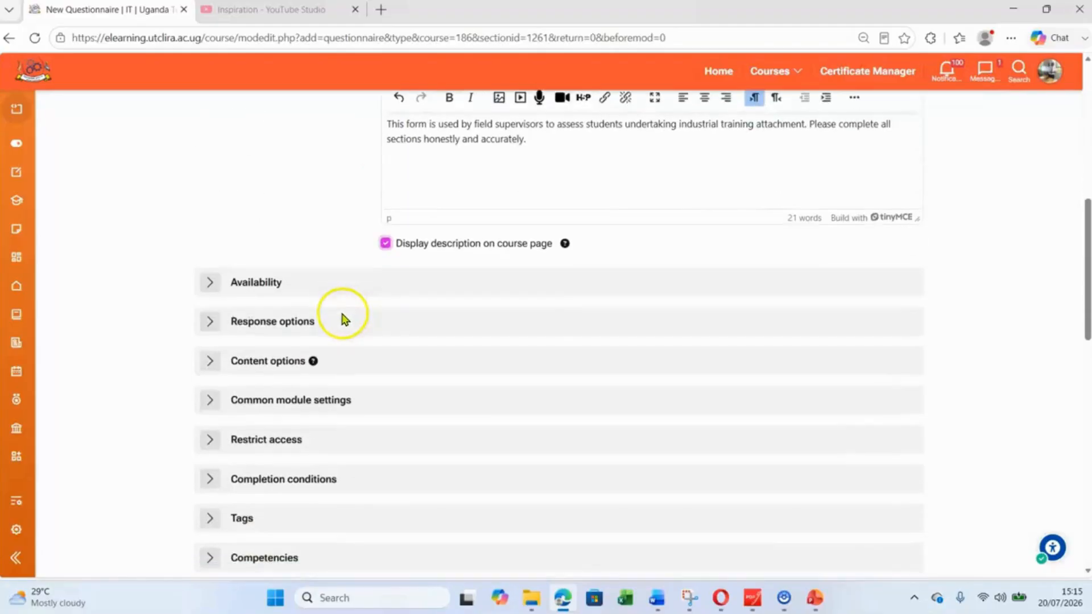
click(211, 278)
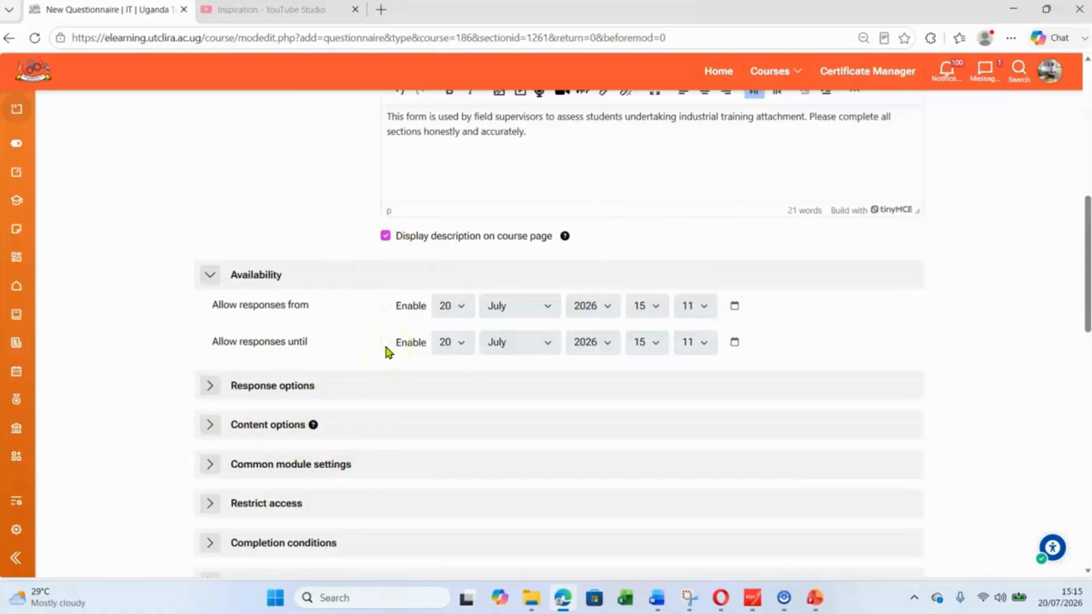
click(212, 388)
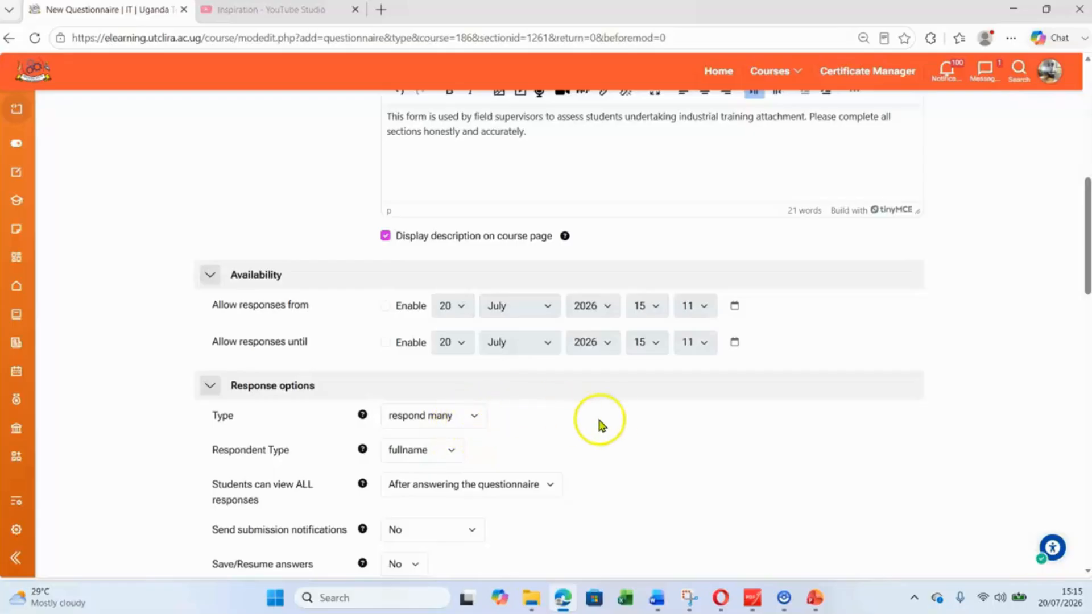
scroll(603, 424, down, 1)
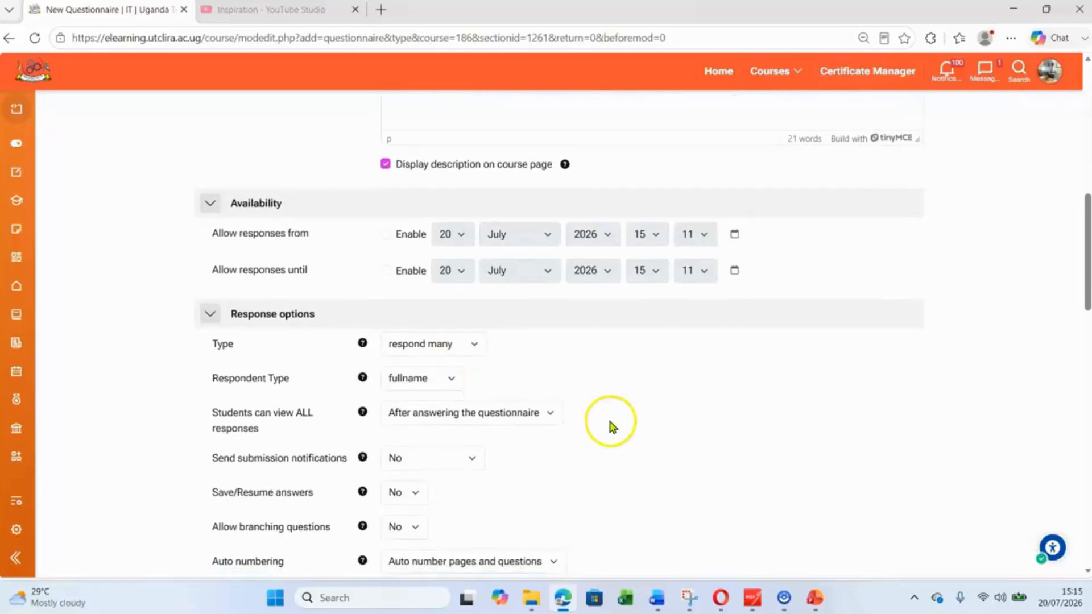
click(474, 345)
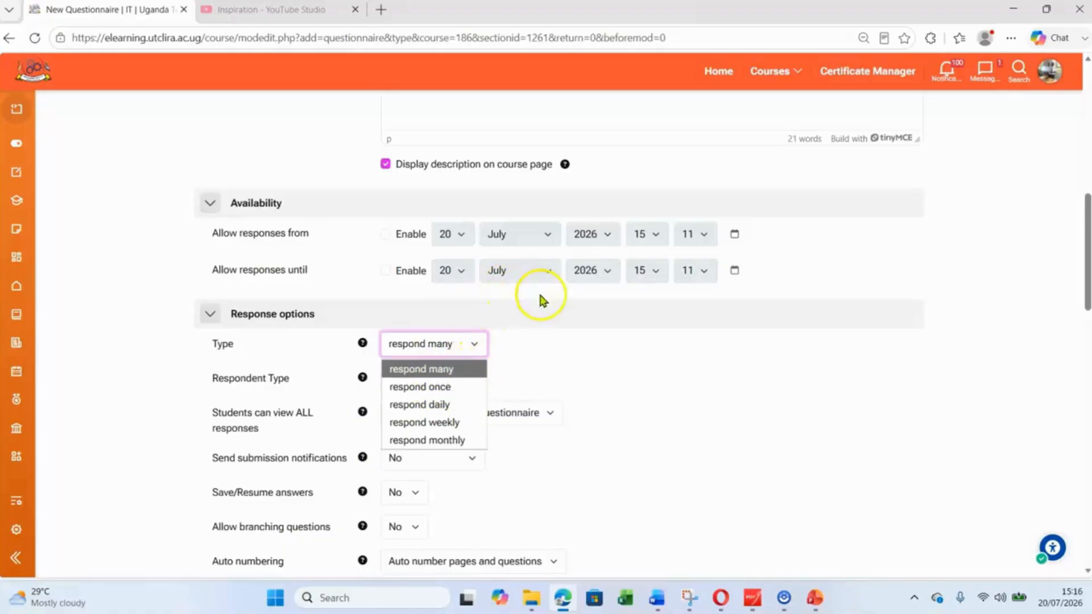
click(448, 388)
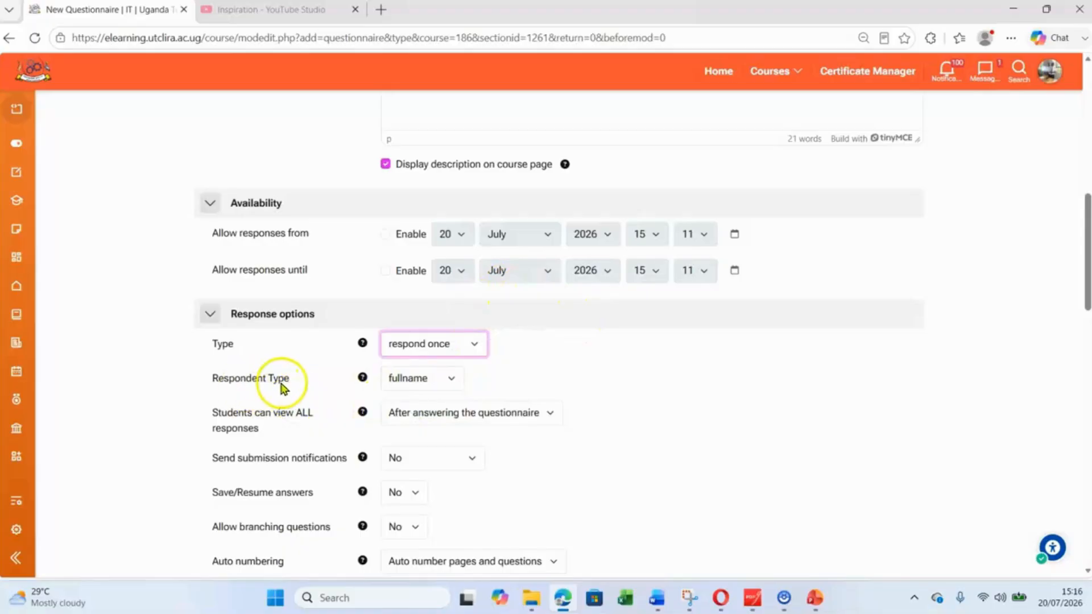
Set Save/Resume answers to Yes in the response options
click(455, 385)
click(450, 380)
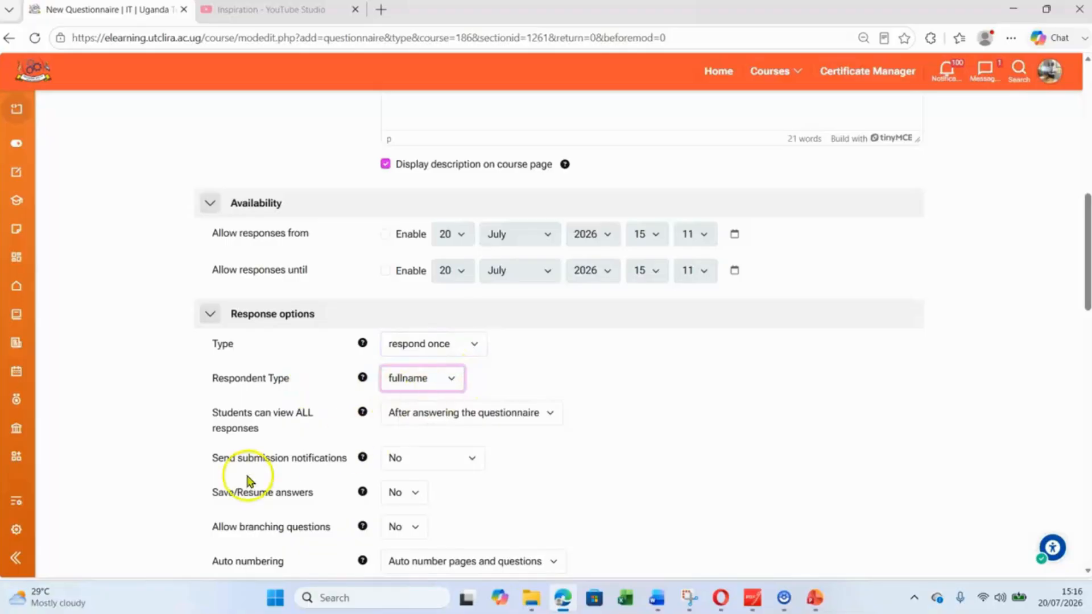
scroll(268, 478, down, 2)
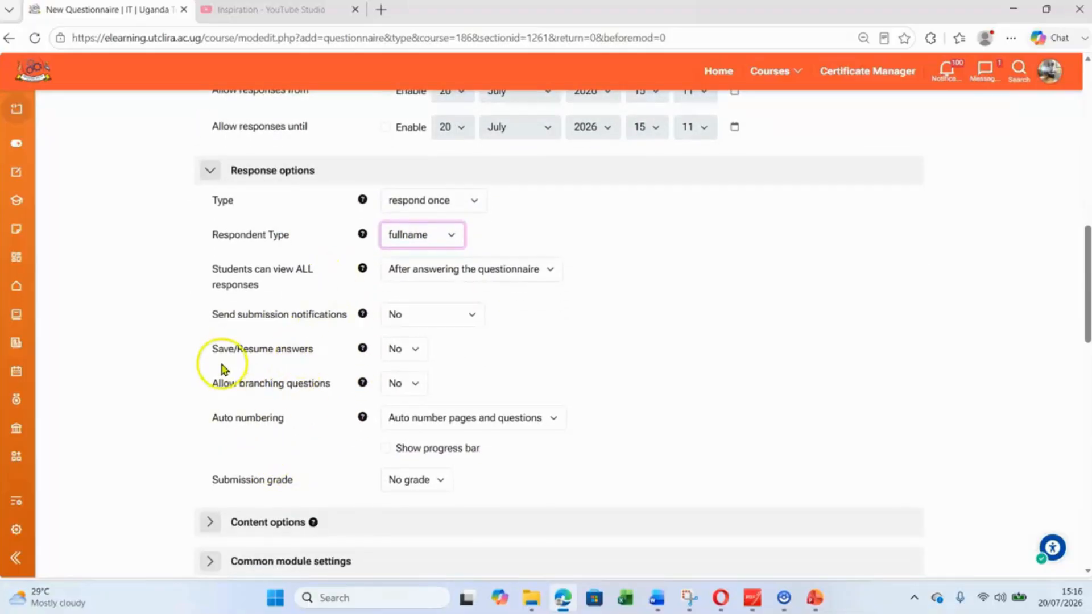
click(415, 349)
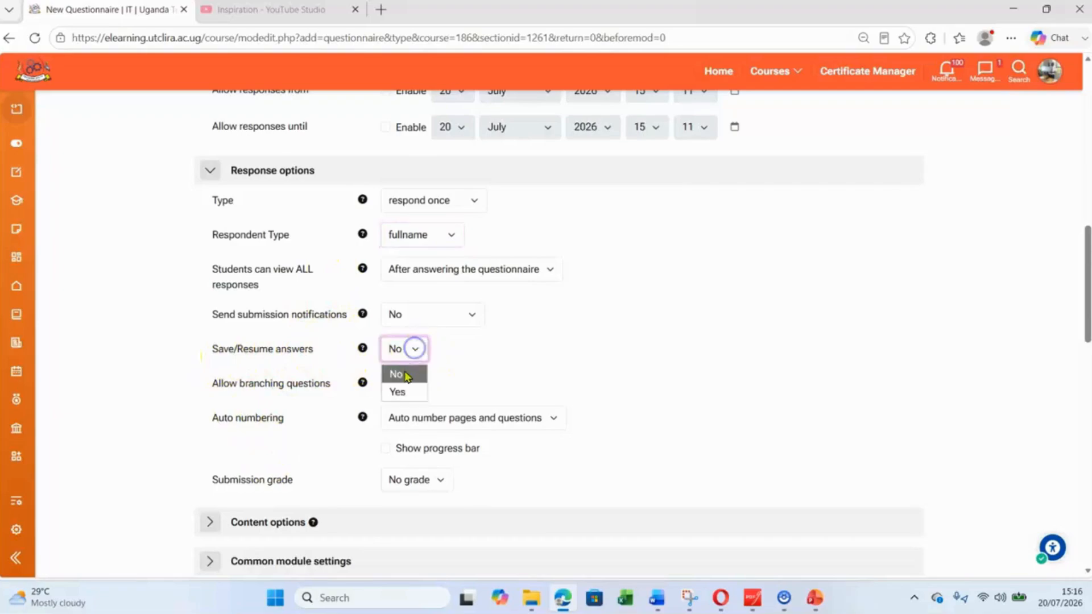
click(398, 392)
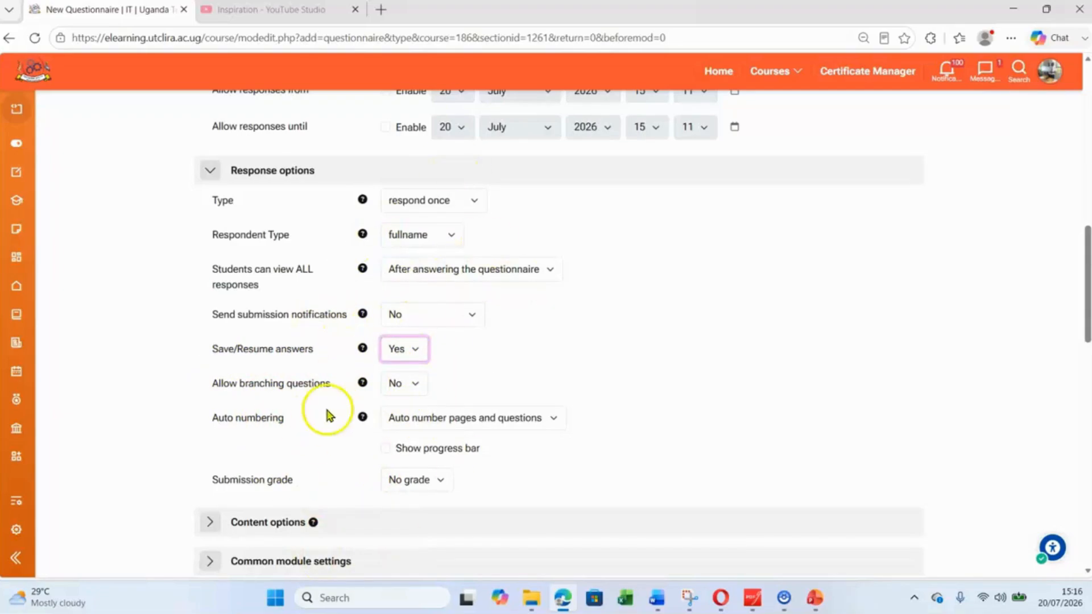
Save the questionnaire settings and display the questionnaire
scroll(327, 399, down, 4)
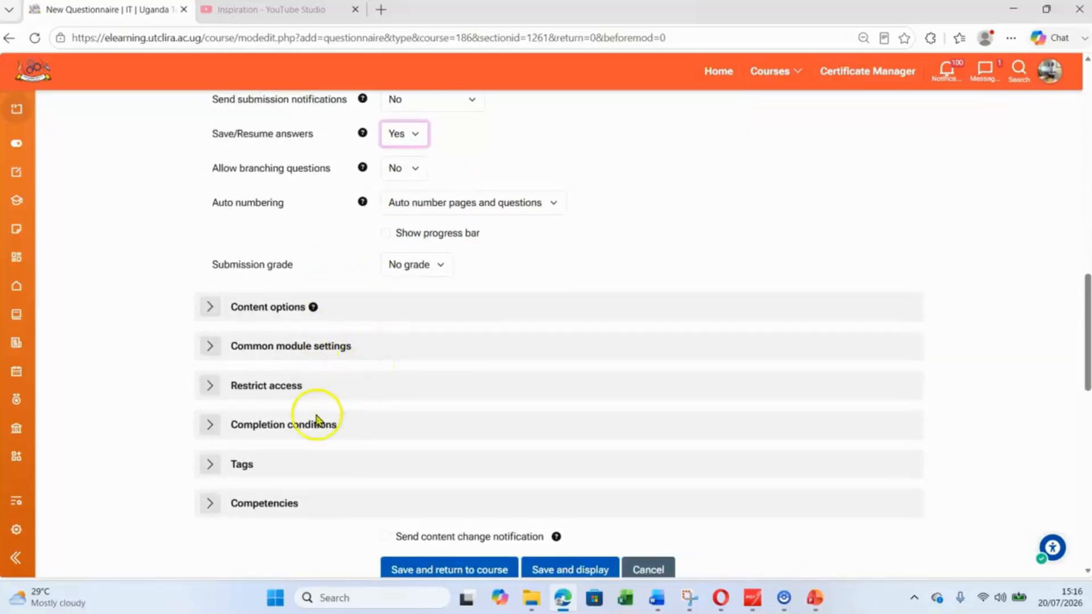
click(211, 307)
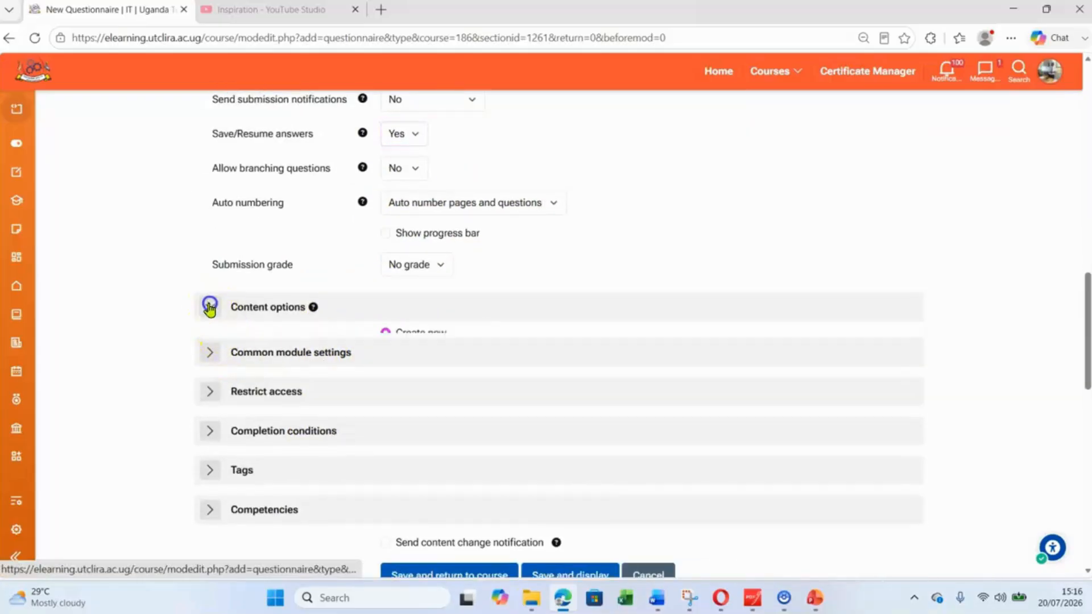
scroll(568, 347, down, 3)
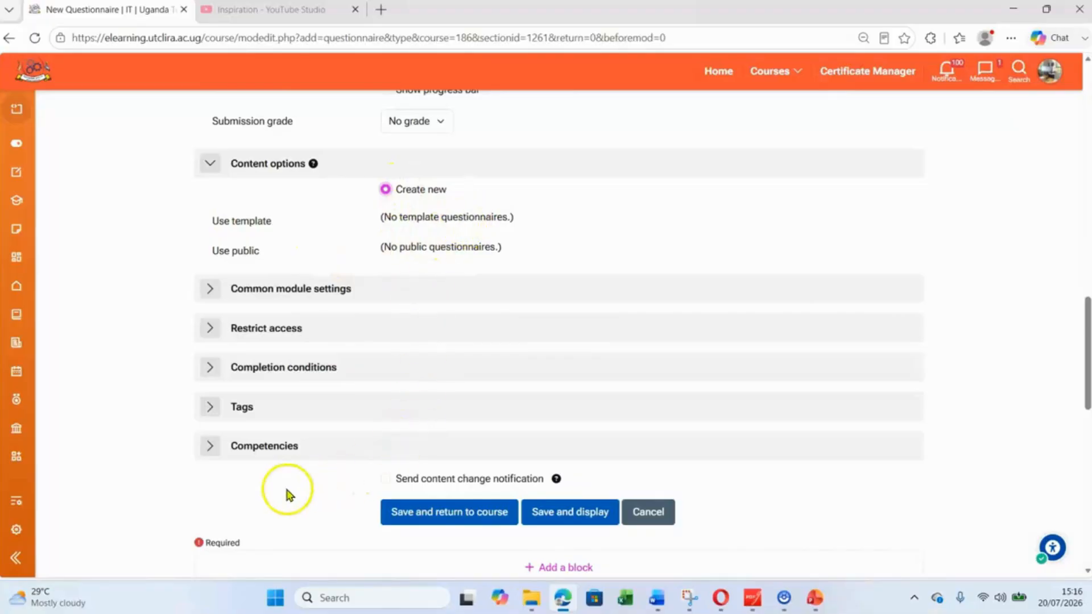
click(575, 514)
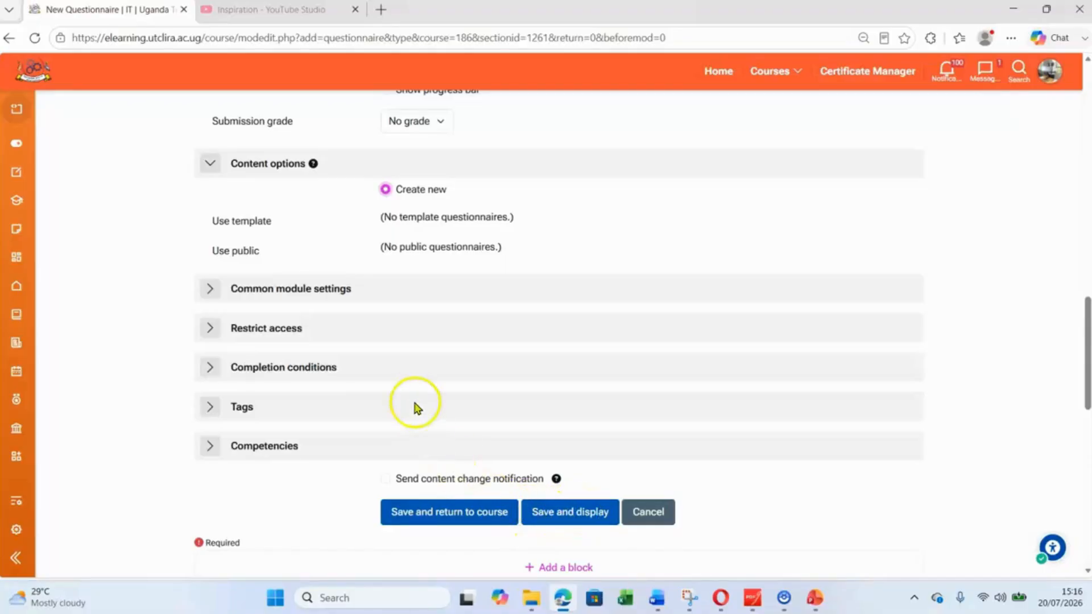
click(559, 512)
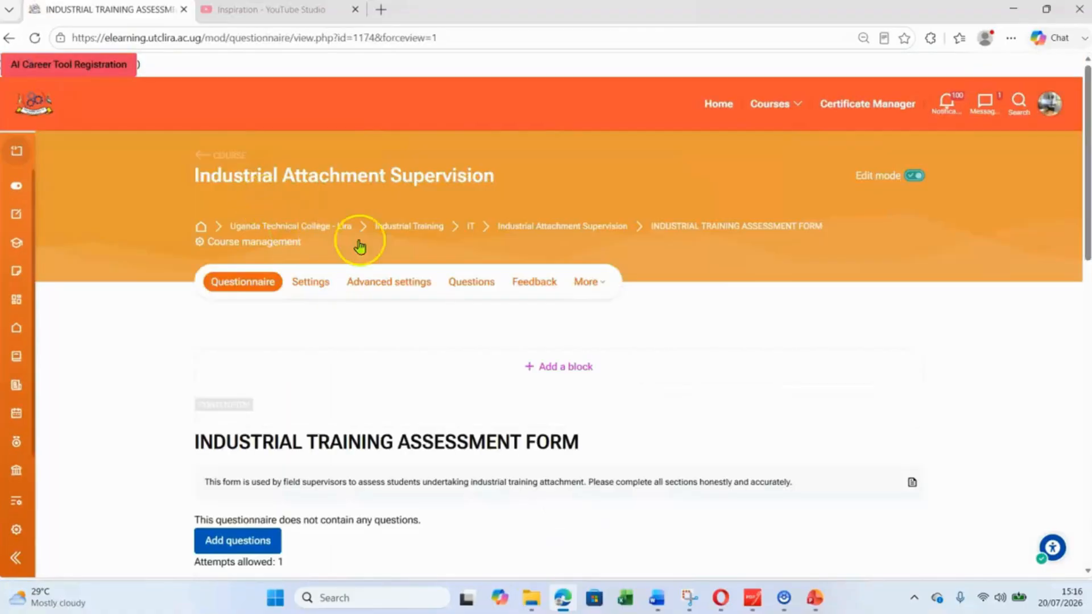
Open the questions page and choose Text Box as the question type to add
scroll(488, 354, down, 4)
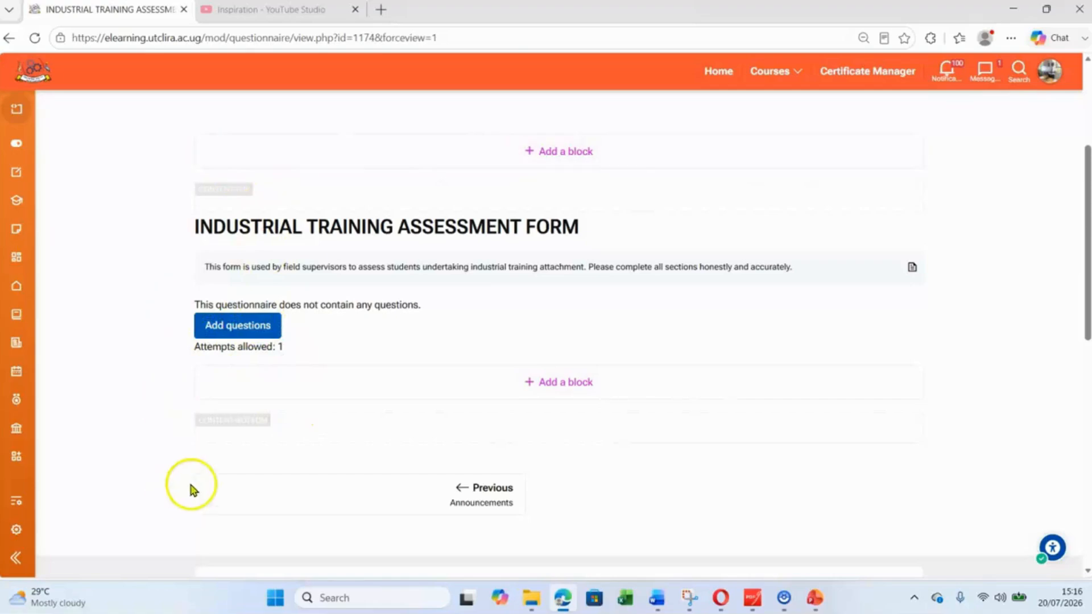
click(236, 326)
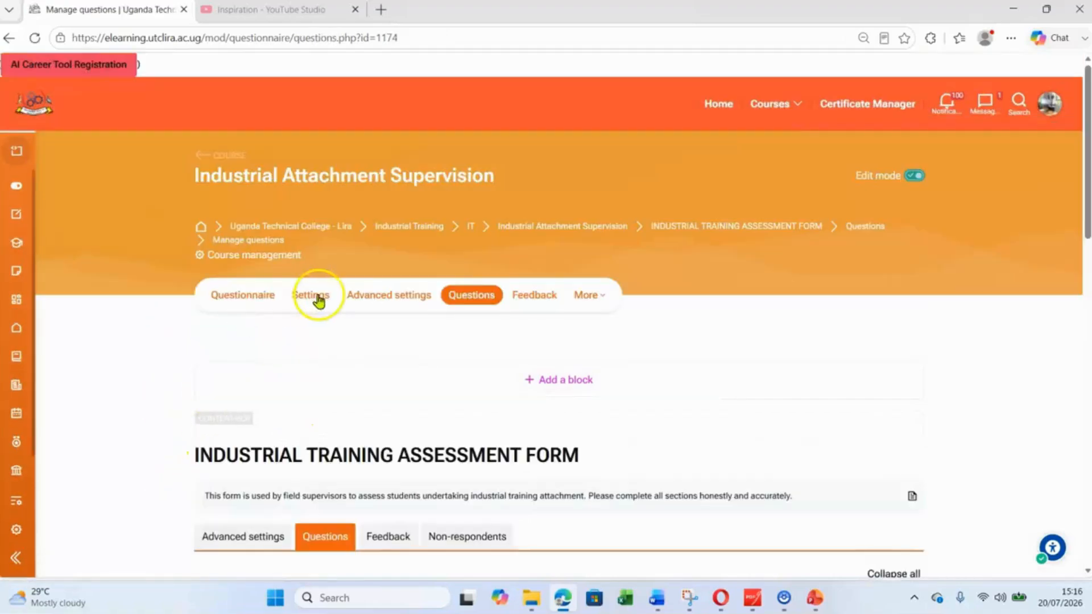
scroll(486, 405, down, 5)
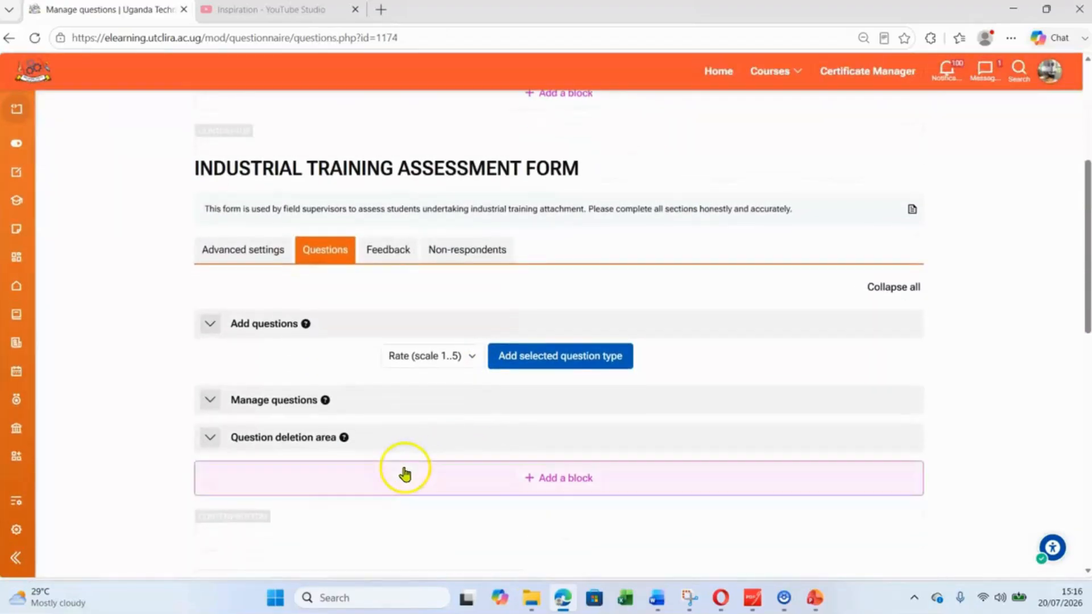
click(472, 359)
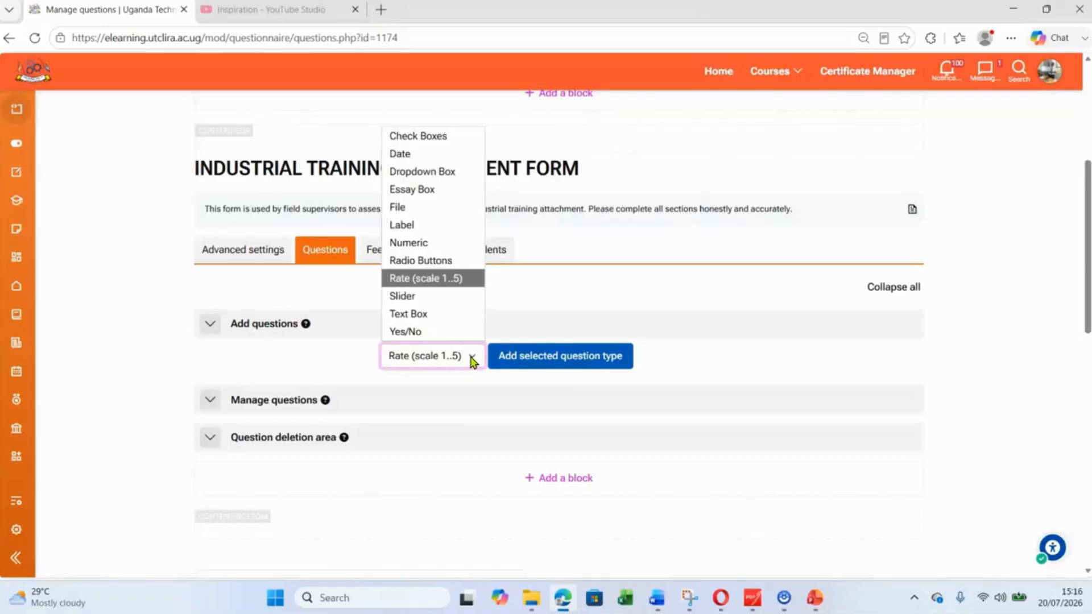
click(472, 360)
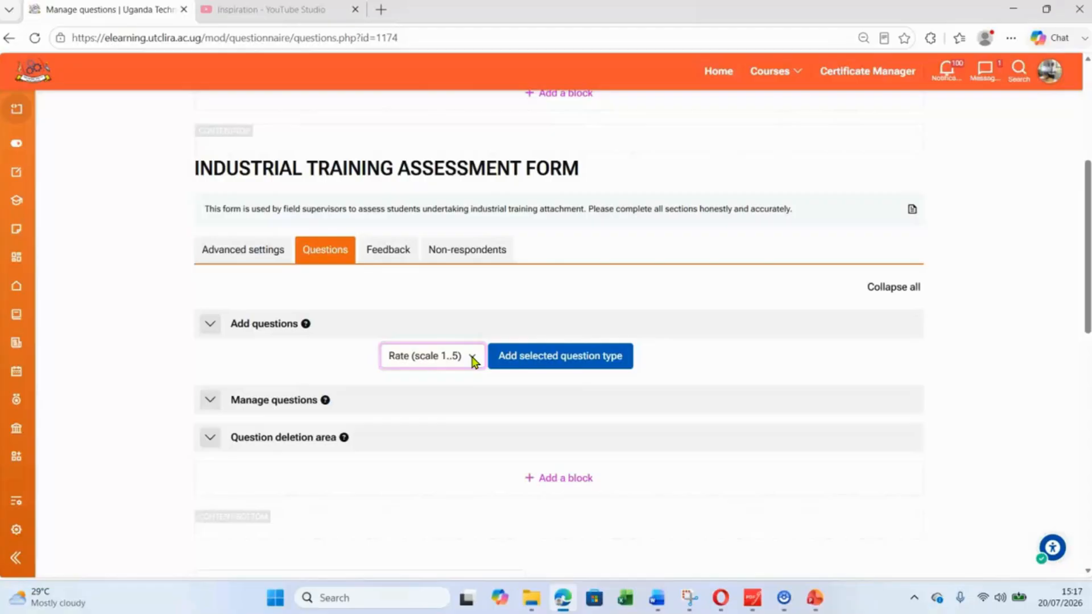
click(472, 358)
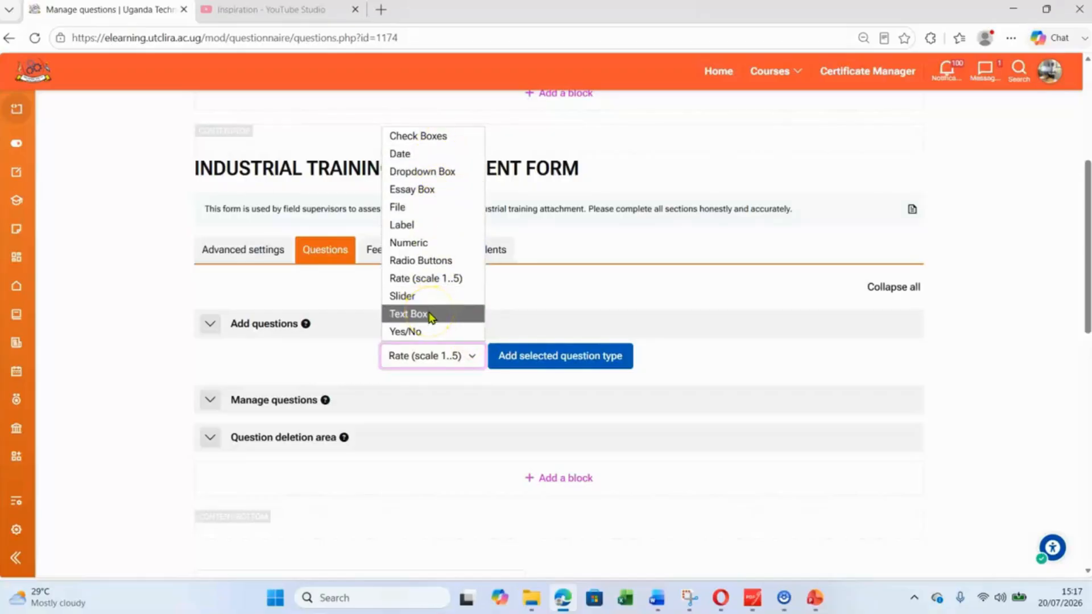
click(430, 314)
Review the student detail fields at the top of the PDF assessment form
click(752, 599)
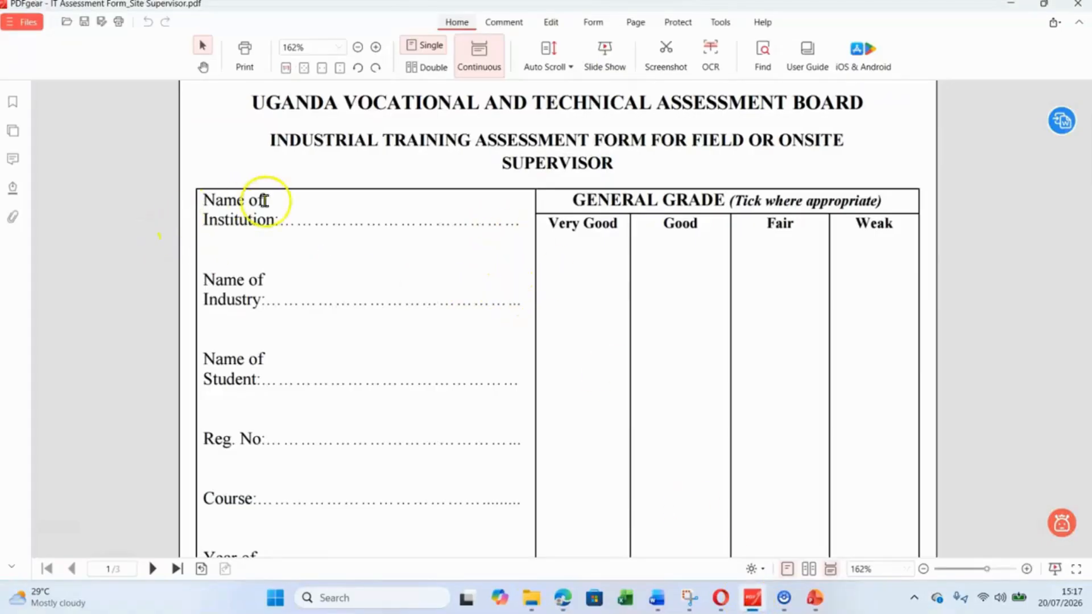
scroll(307, 239, down, 1)
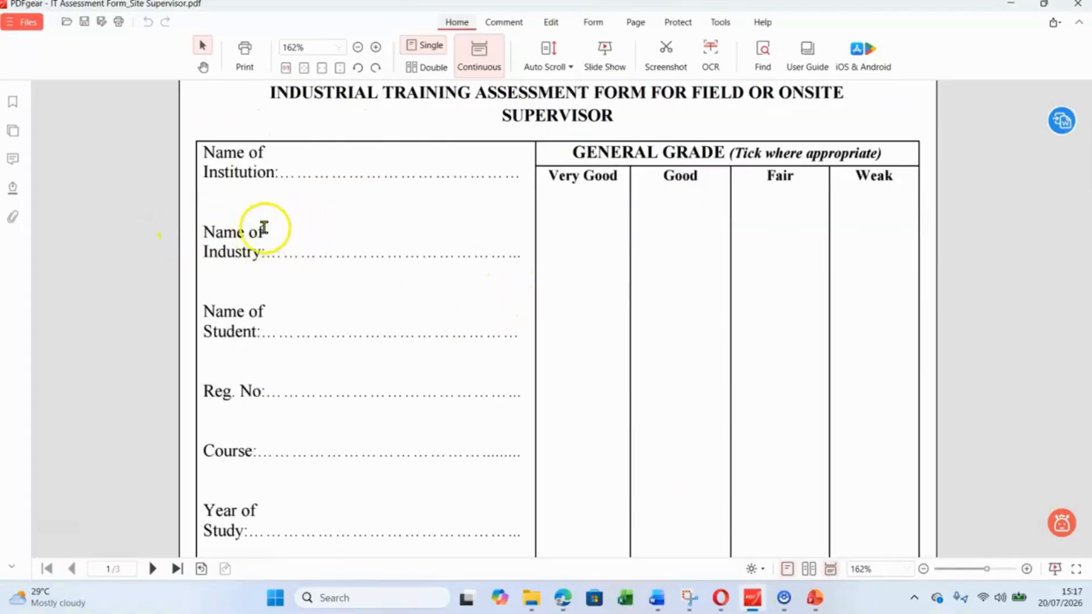
scroll(487, 178, up, 1)
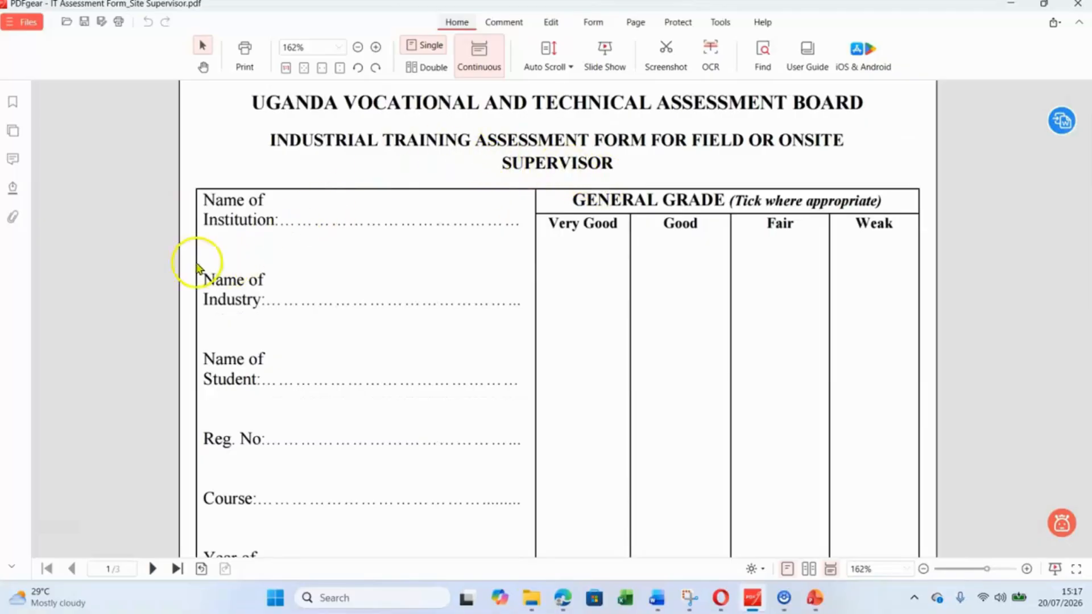
scroll(259, 208, down, 1)
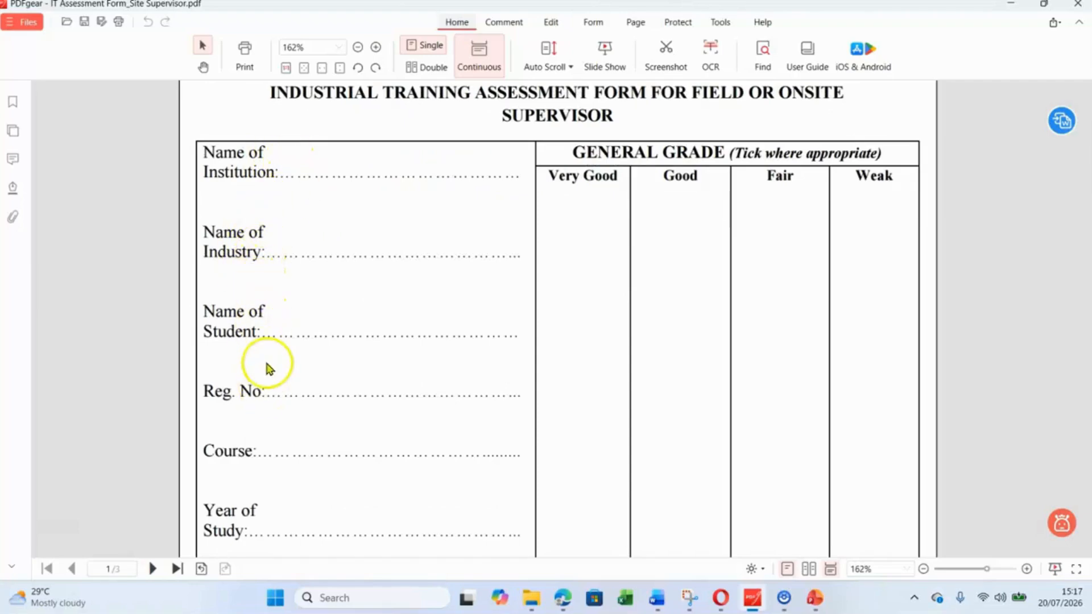
scroll(279, 376, down, 2)
scroll(277, 378, up, 3)
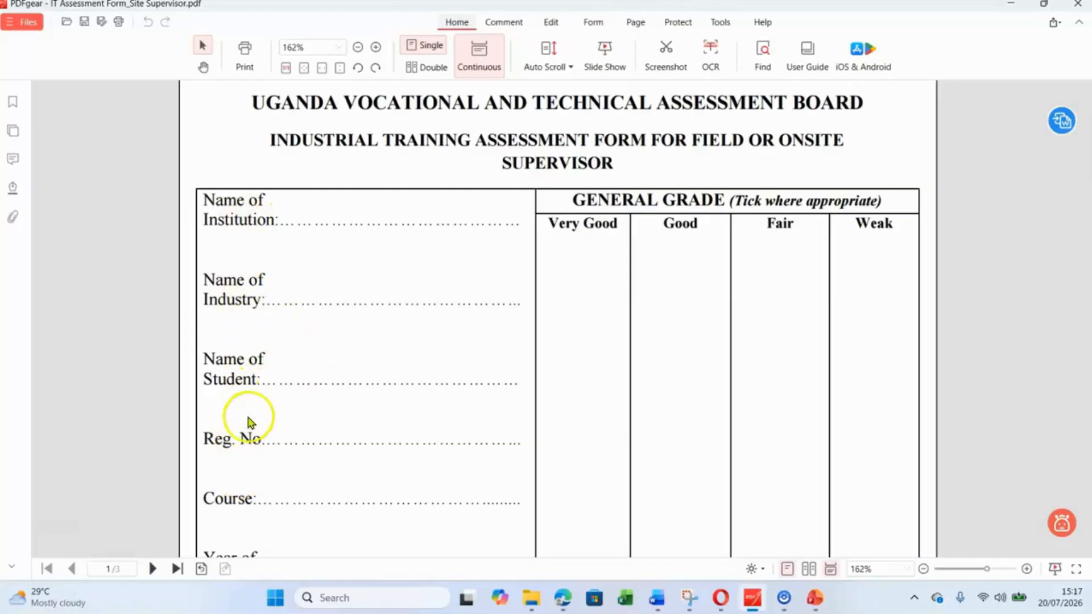
click(1011, 7)
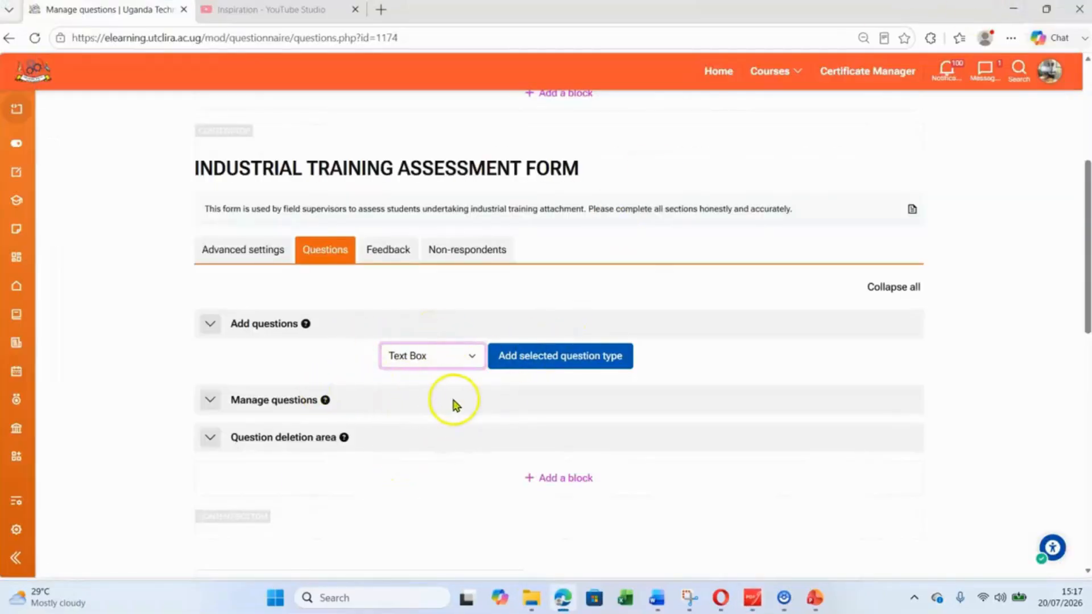
Add a Text Box question and paste 'Name of Institution:' copied from the PDF as its question name
click(578, 360)
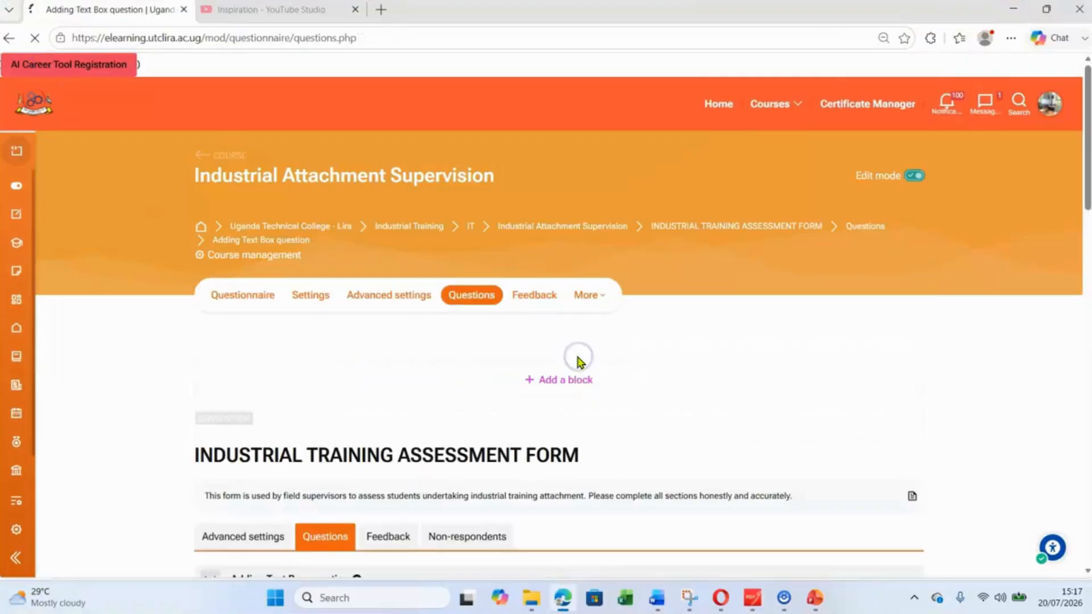
scroll(410, 402, down, 3)
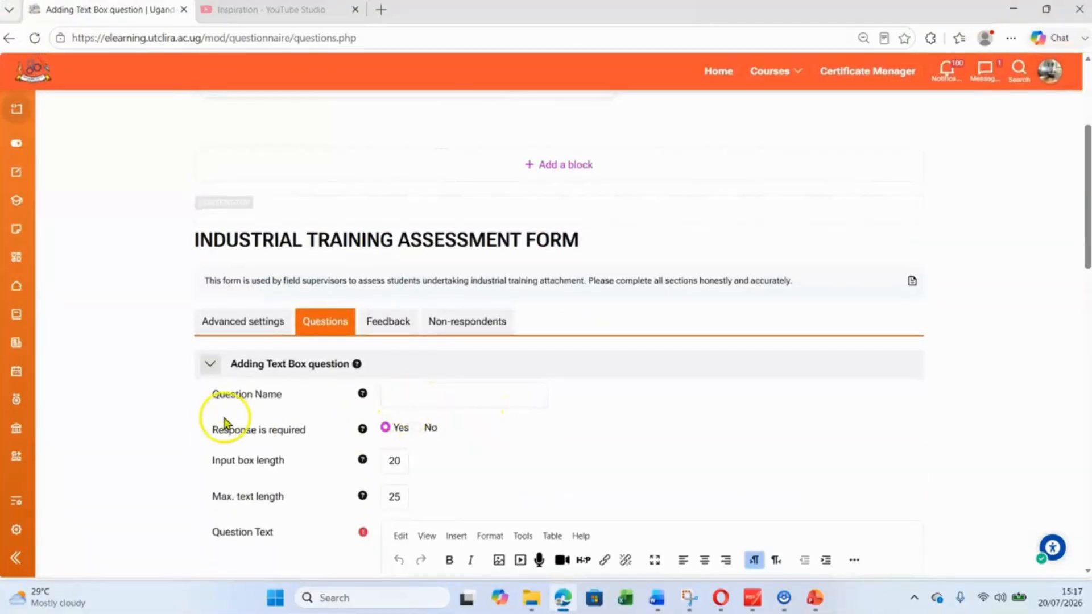
click(472, 393)
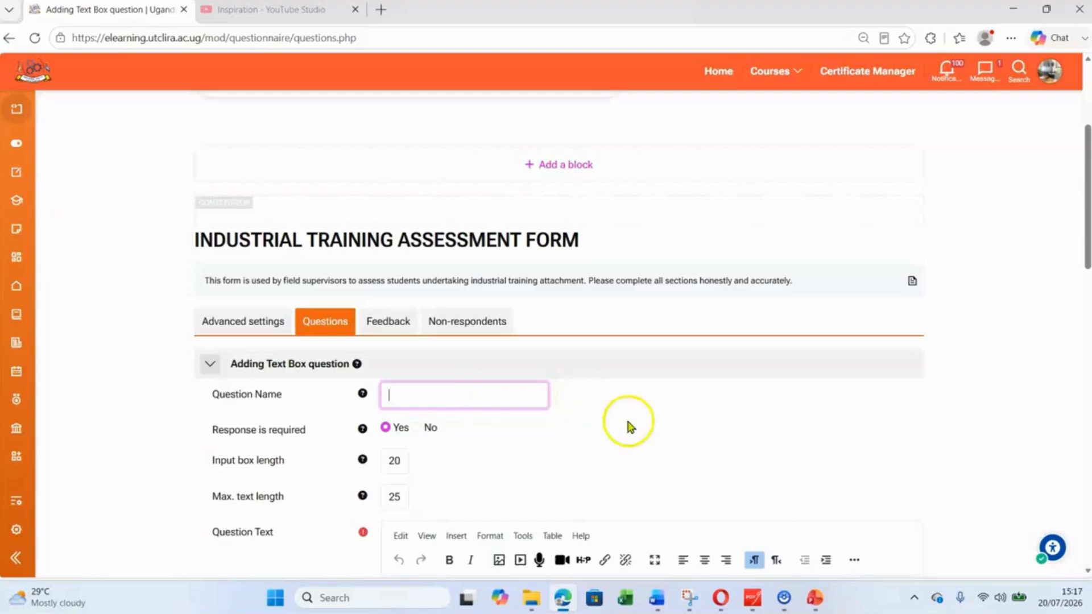
click(753, 598)
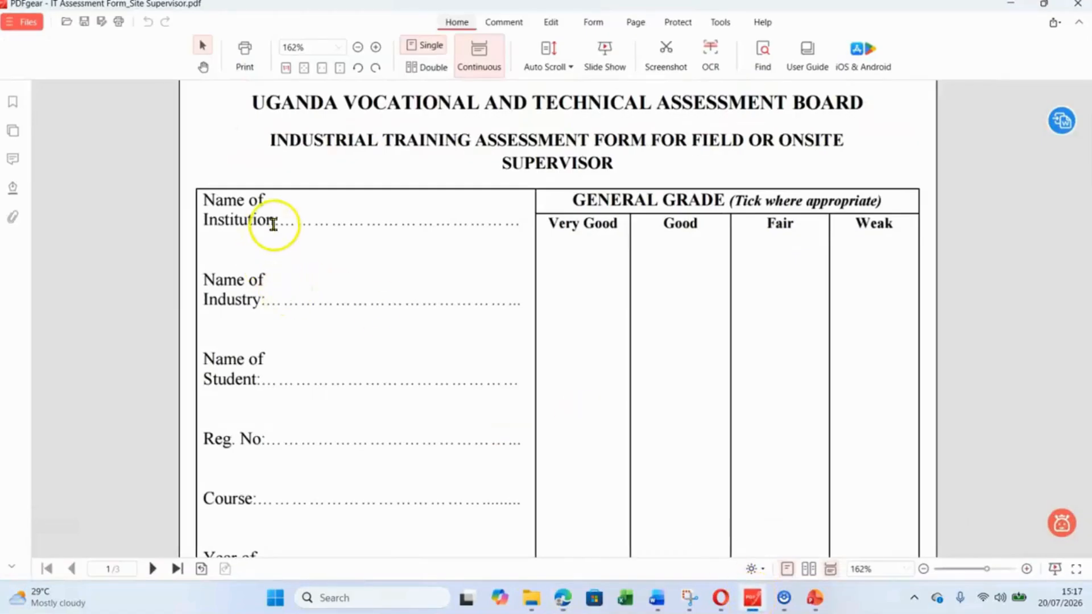
drag(274, 225, 249, 208)
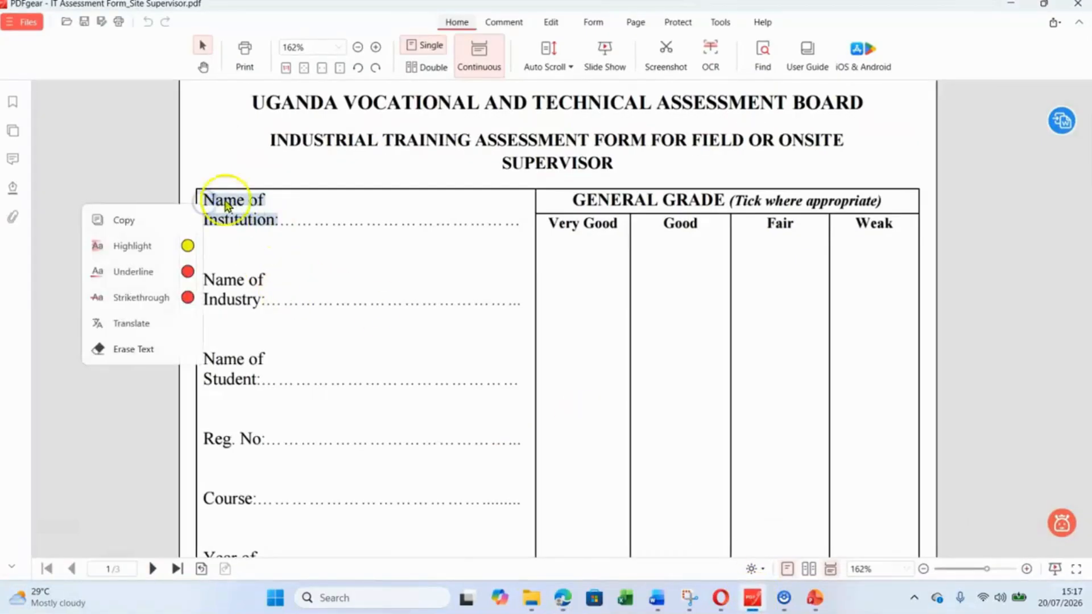
click(148, 220)
click(1010, 9)
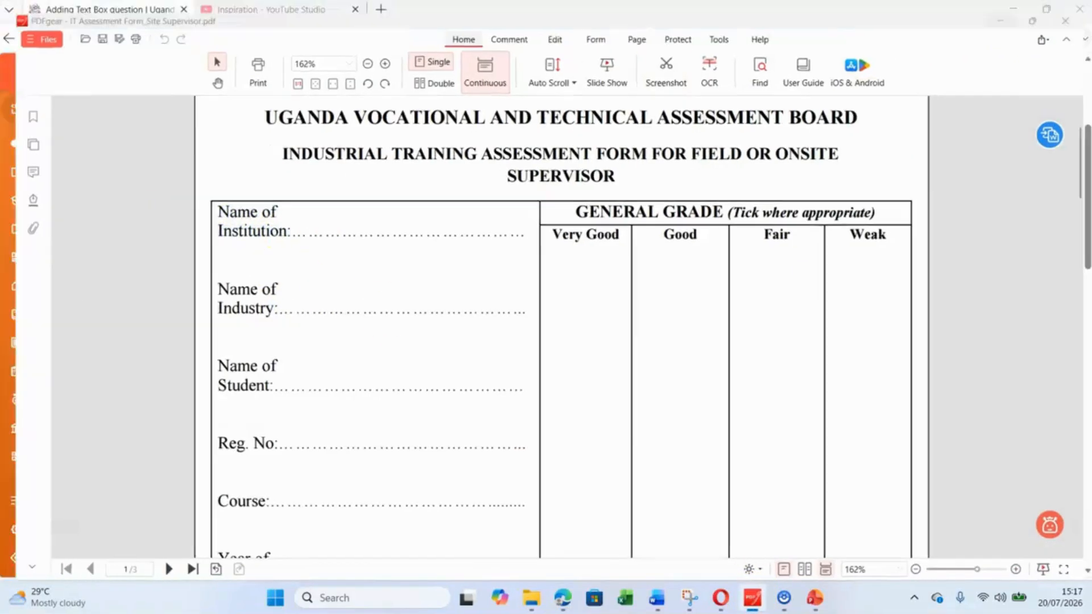
key(ctrl+v)
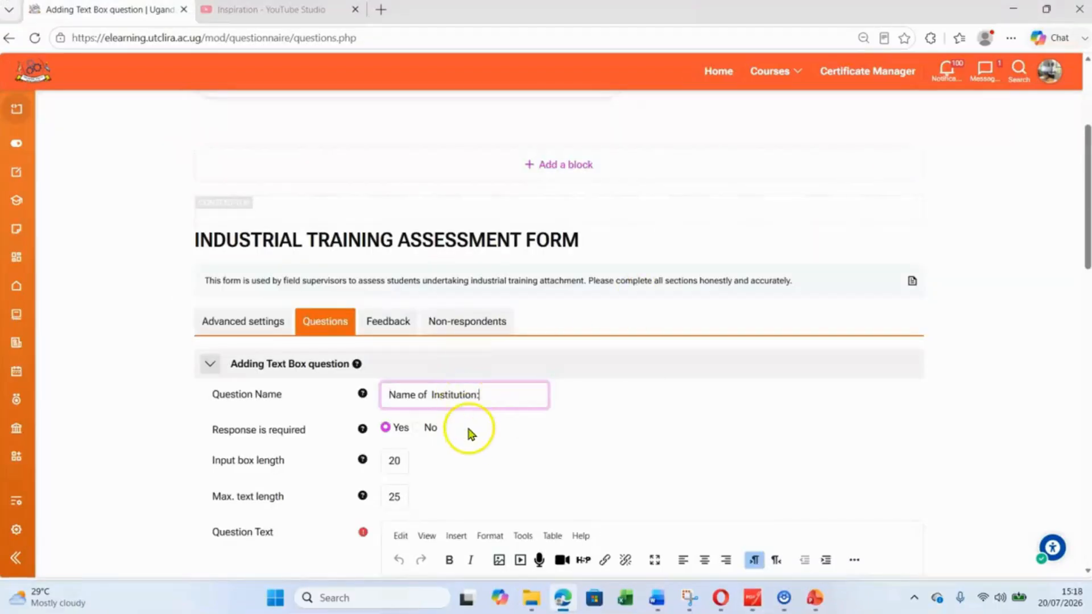
Enter the question text 'Please fill in the name of Name of Institution:' and save the Text Box question
scroll(494, 382, down, 1)
scroll(494, 383, down, 2)
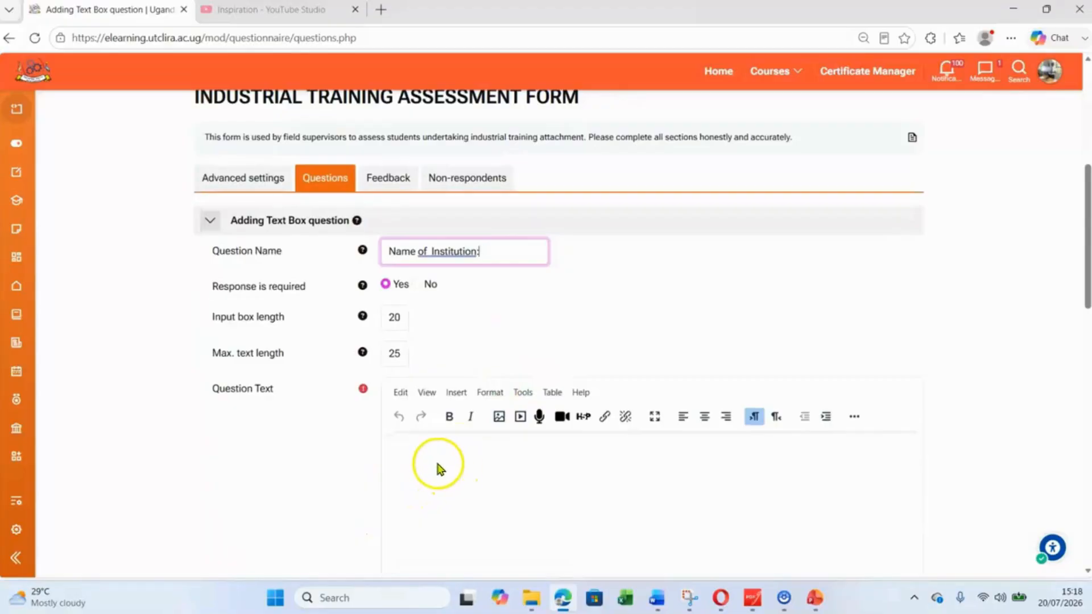
click(385, 284)
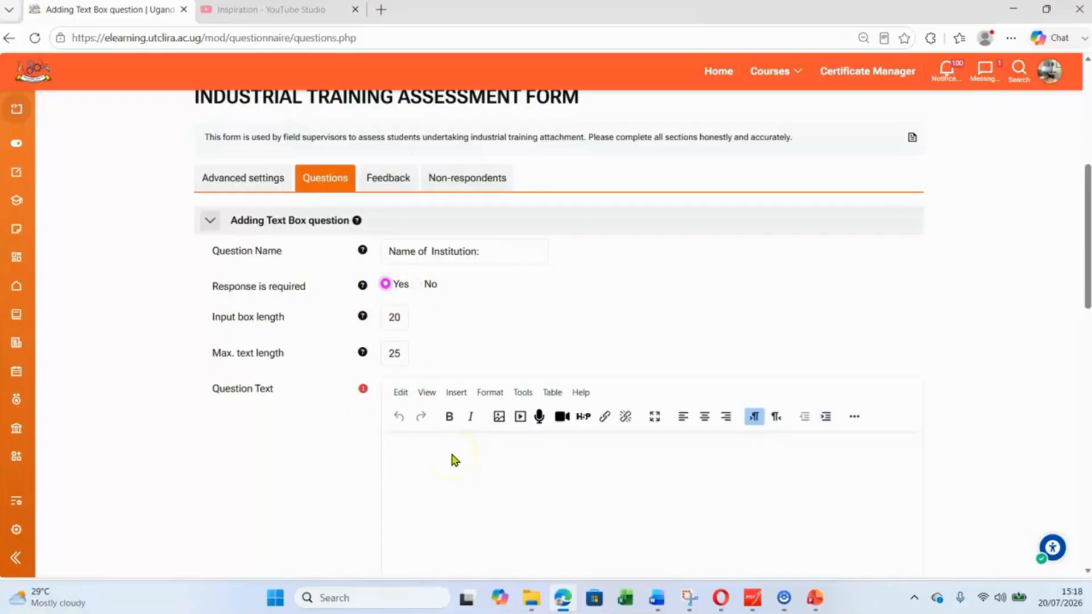
click(419, 448)
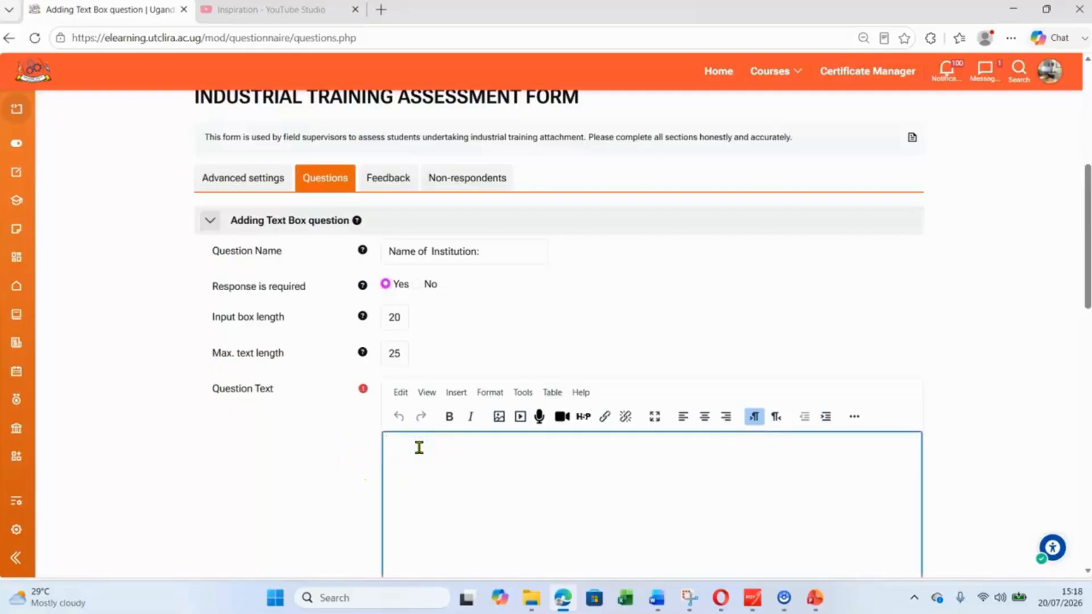
key(Caps_Lock)
text(P)
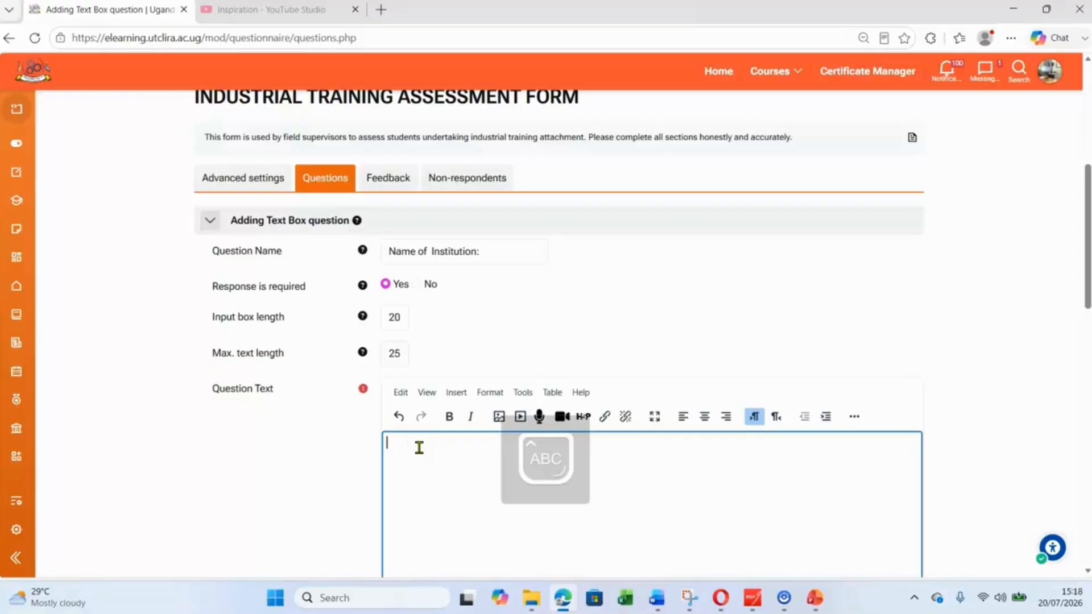
text(P)
key(Caps_Lock)
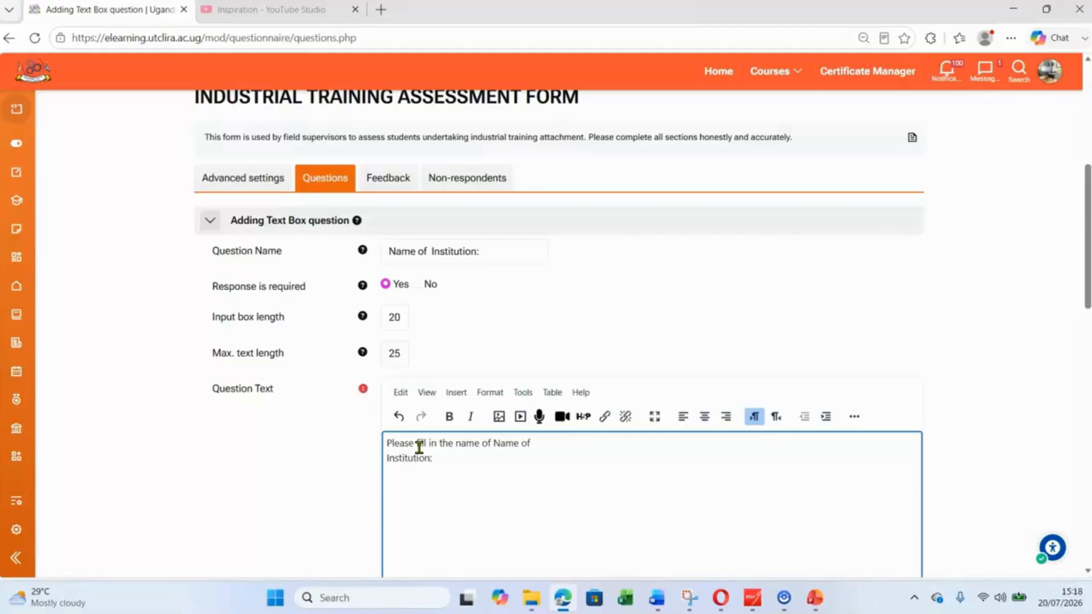
drag(387, 458, 390, 458)
click(409, 506)
click(386, 457)
key(BackSpace)
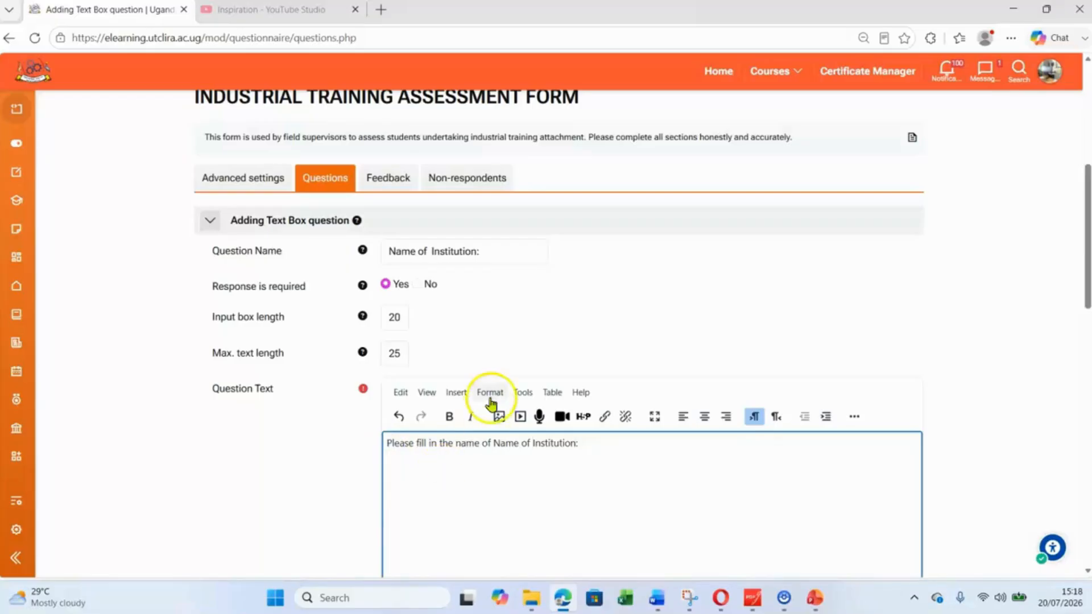
scroll(490, 408, down, 5)
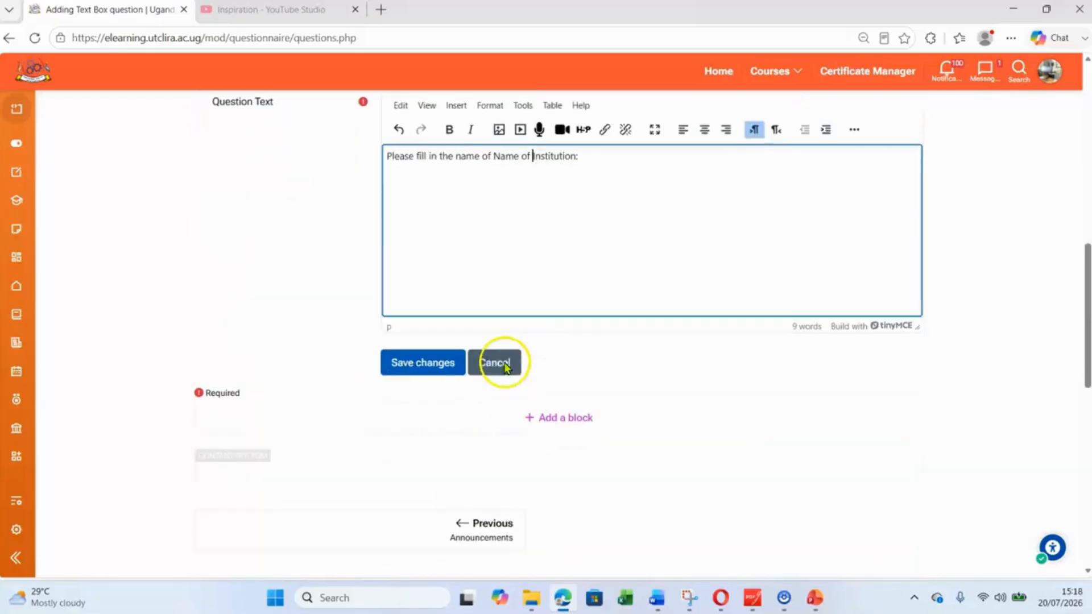
click(428, 364)
Add another Text Box question and enter 'Name of indisusry' as its question name
scroll(424, 382, down, 5)
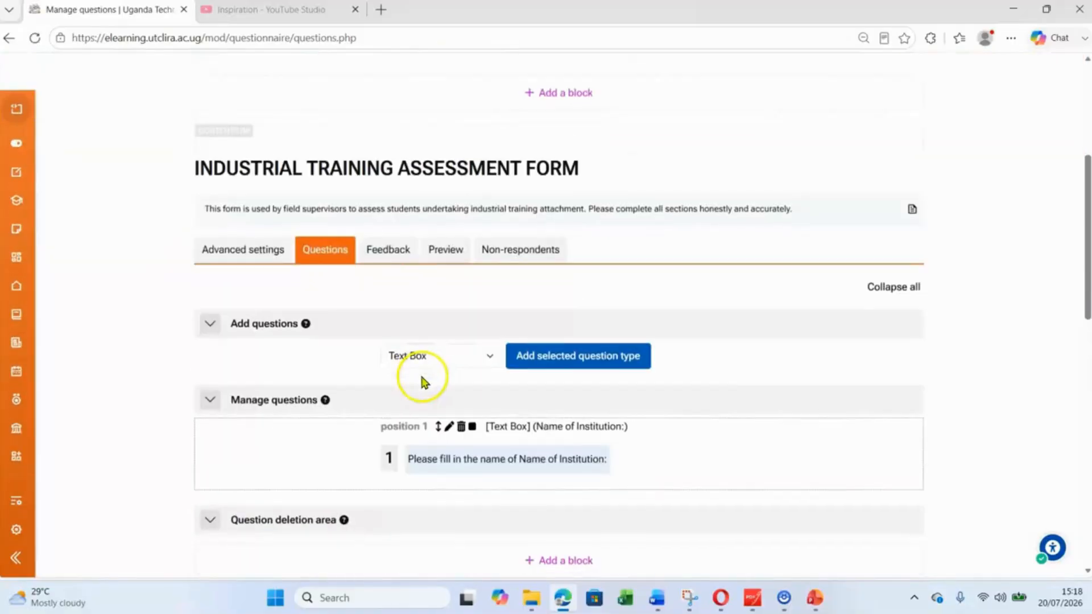
scroll(658, 495, down, 3)
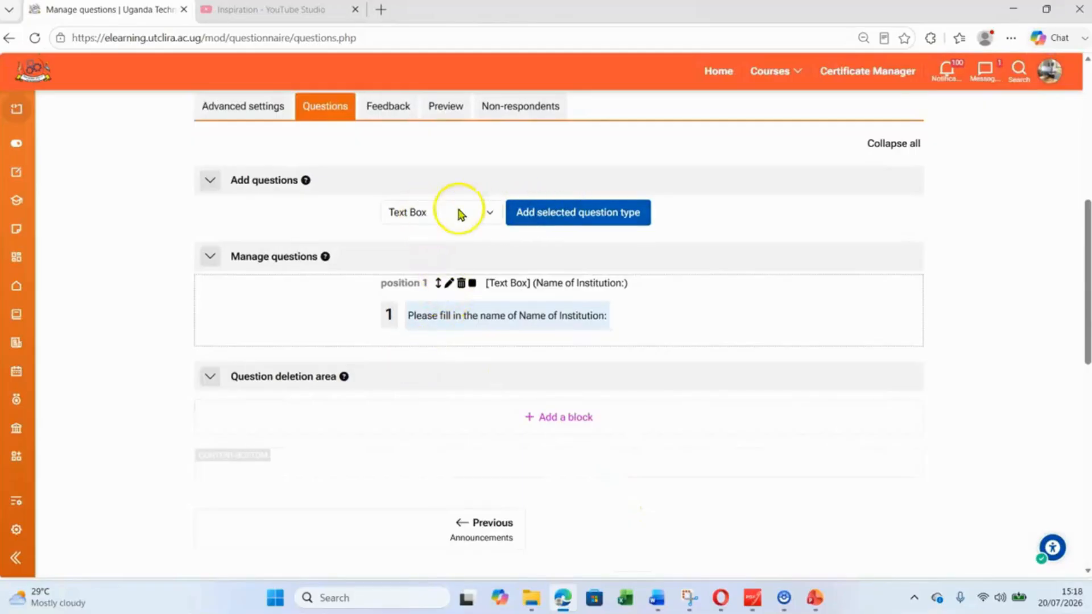
click(578, 214)
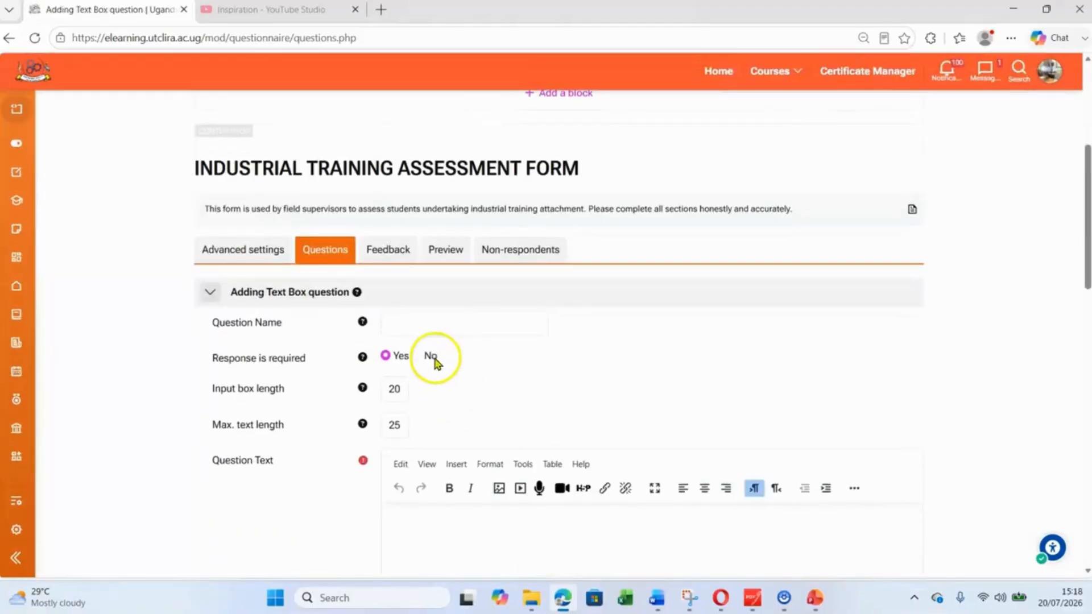
click(446, 321)
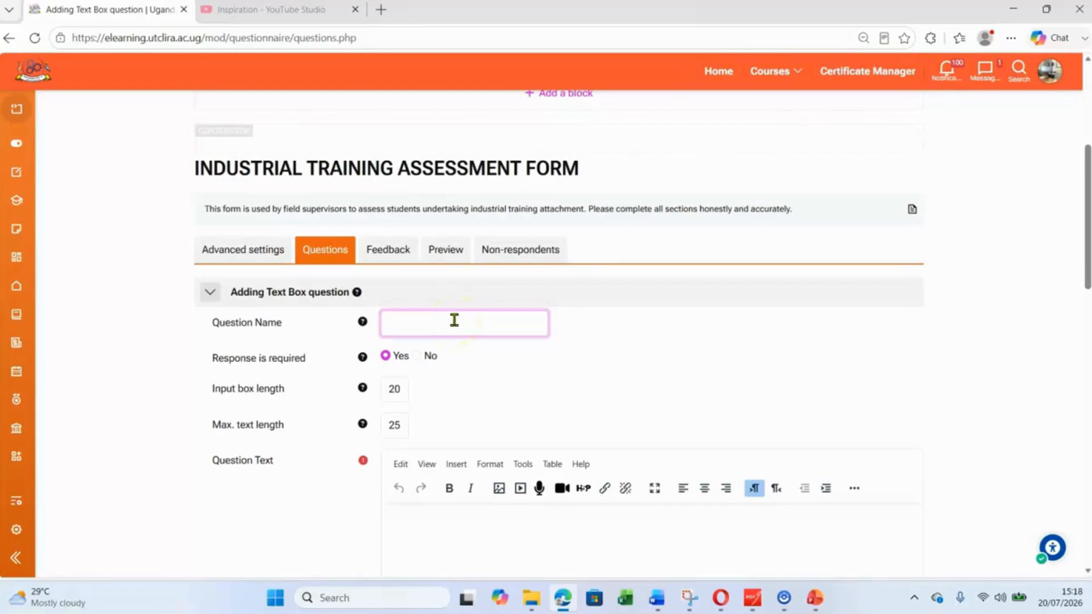
text(Name of in)
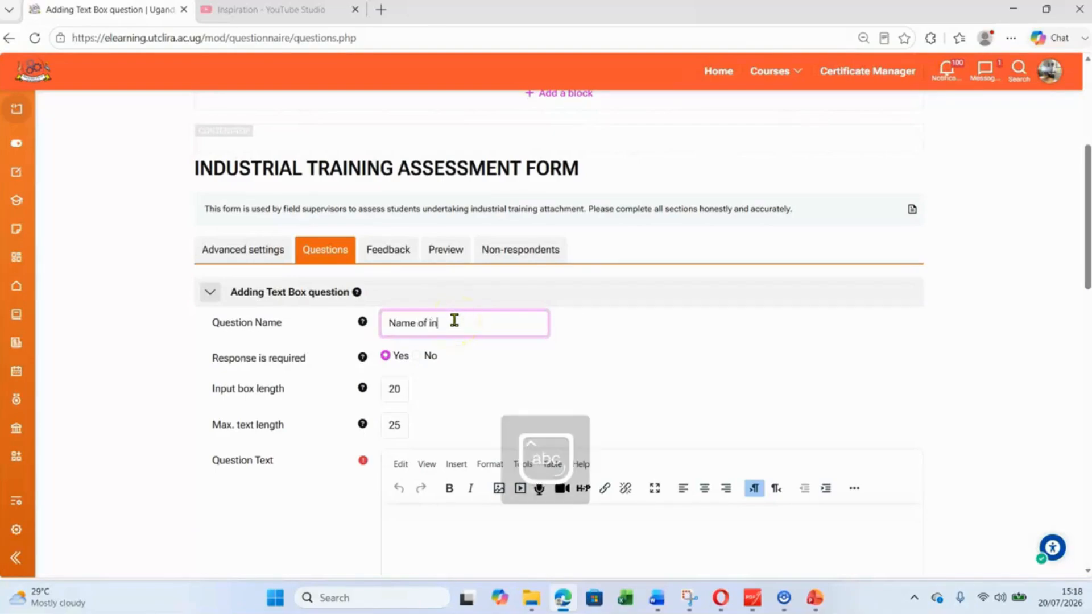
text(disu)
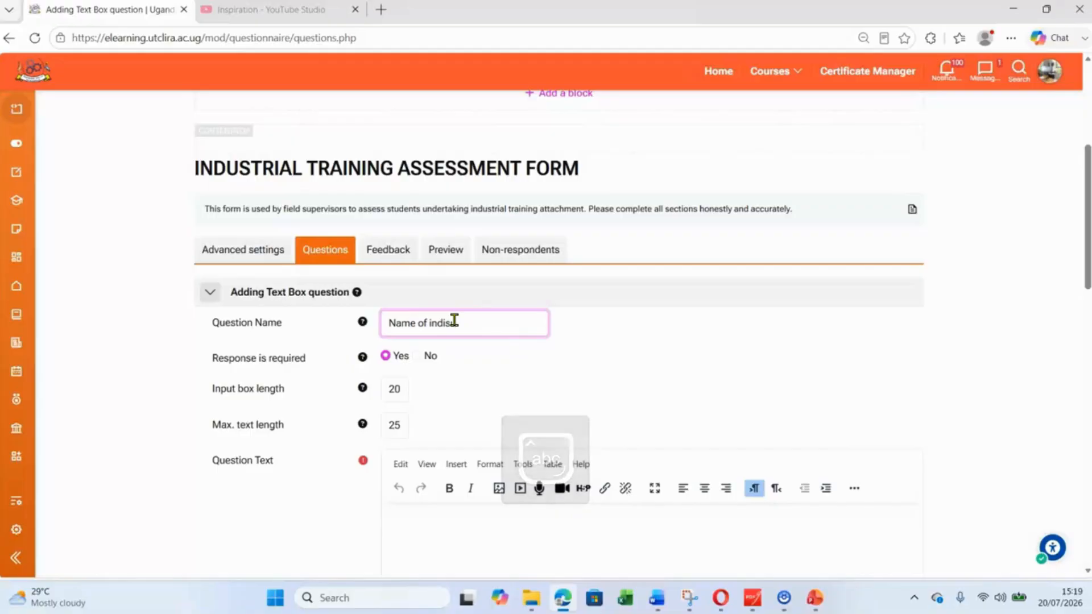
text(s)
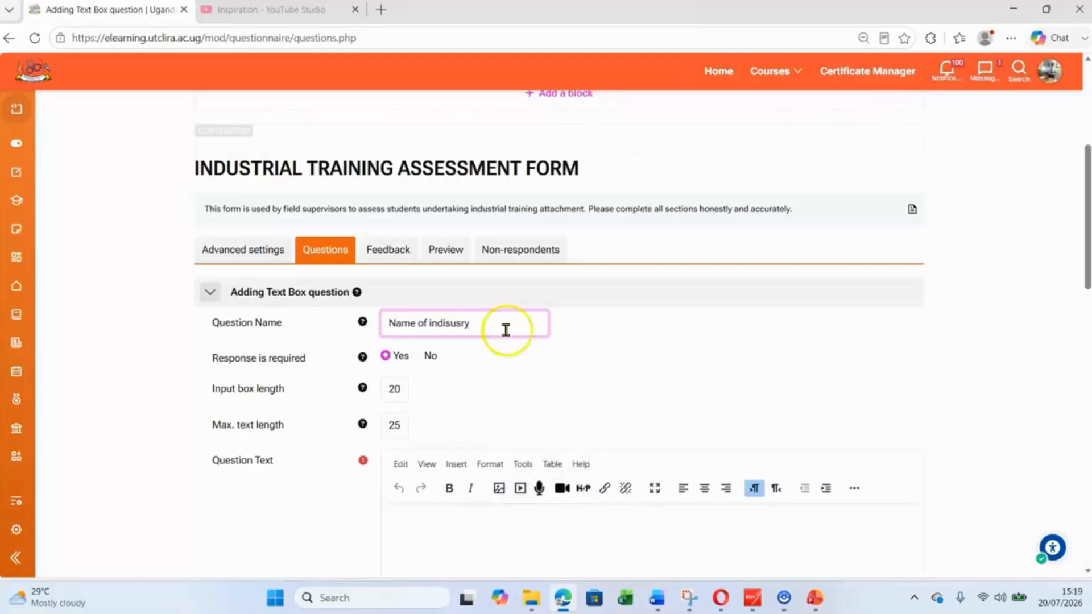
text(ry)
Copy the question name 'Name of indisusry' into the question text and save the Text Box question
scroll(529, 417, down, 3)
click(495, 386)
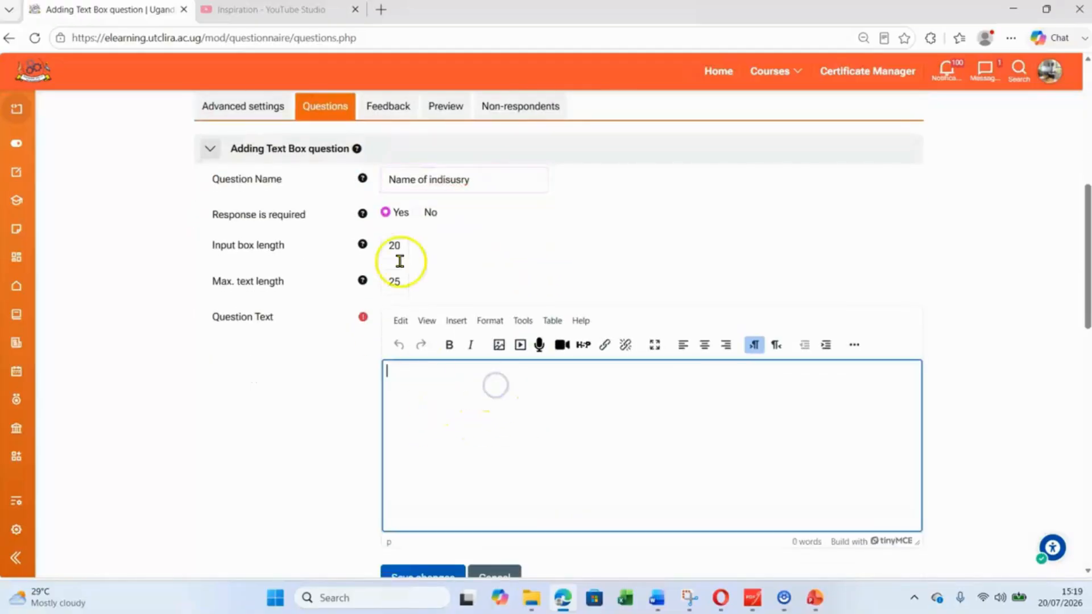
drag(478, 179, 378, 180)
right_click(434, 185)
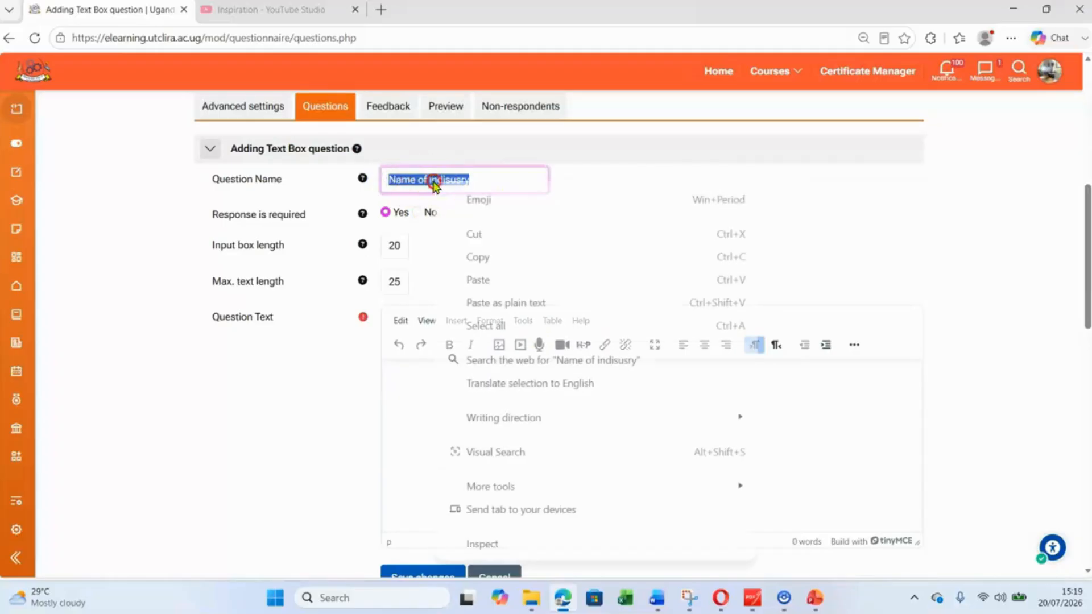
click(482, 257)
click(458, 424)
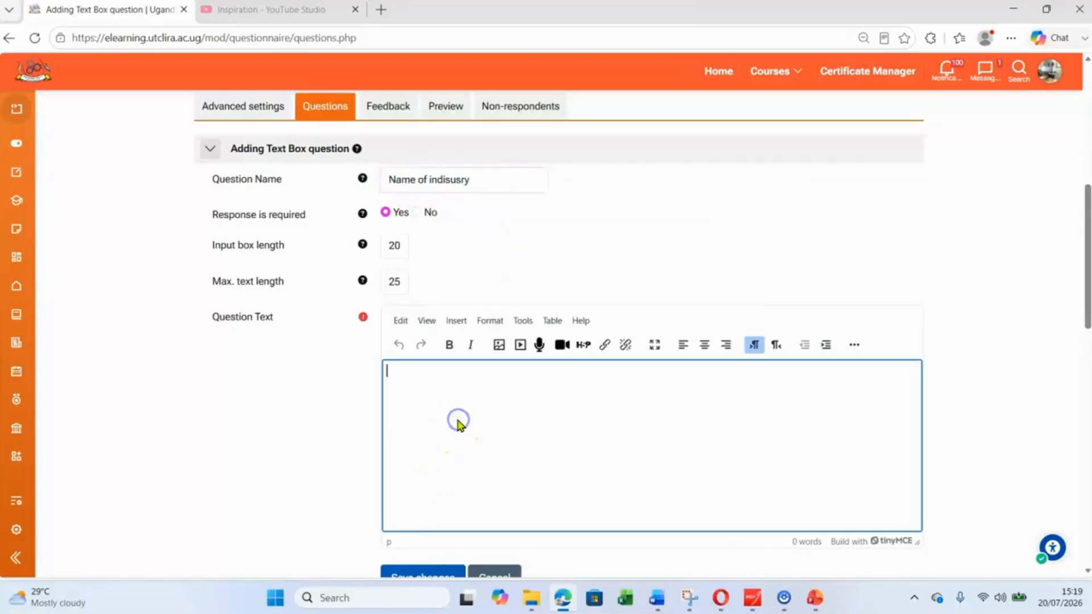
scroll(461, 427, down, 3)
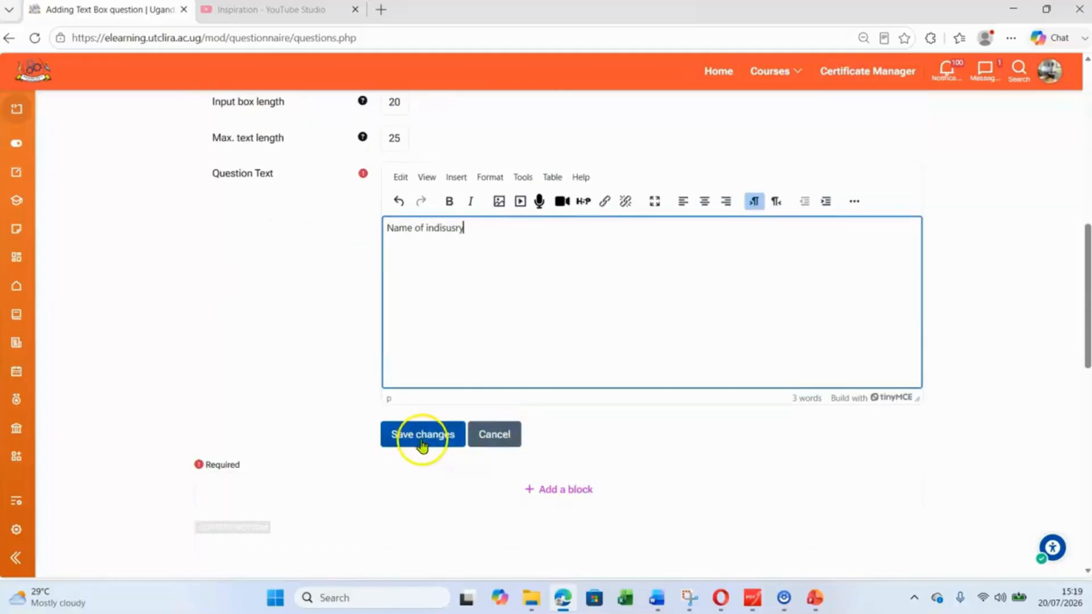
click(421, 434)
Copy the 'Name of Student:' label from the PDF assessment form
click(753, 598)
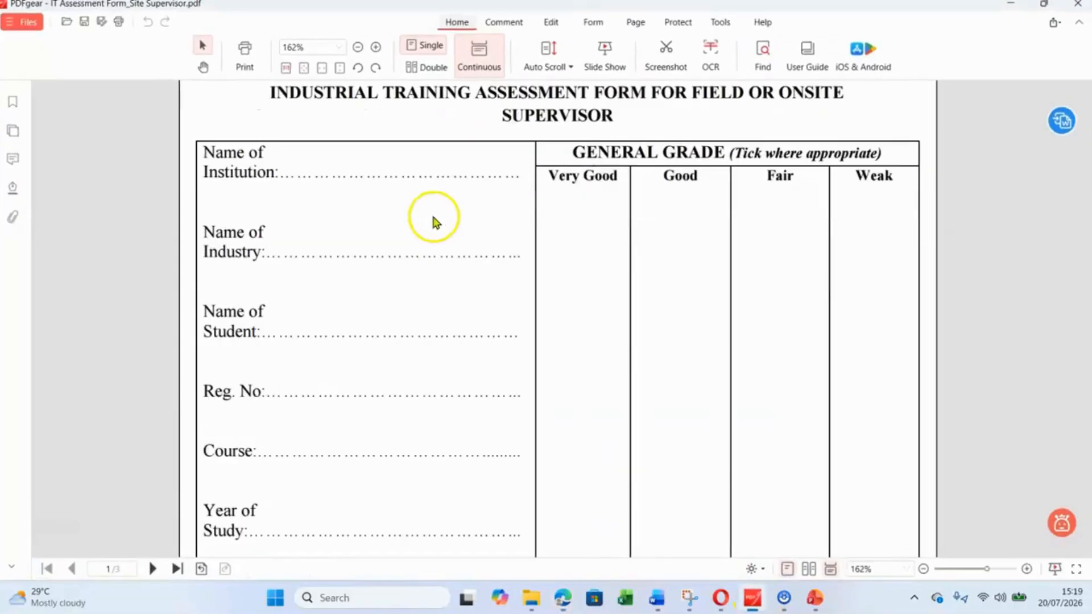
drag(260, 331, 205, 314)
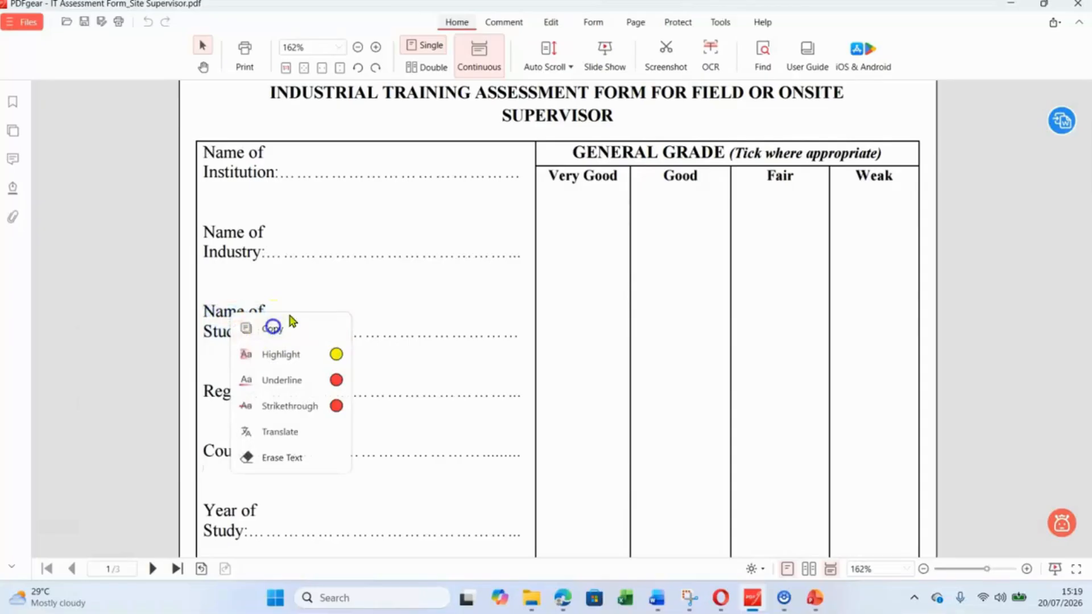
click(274, 326)
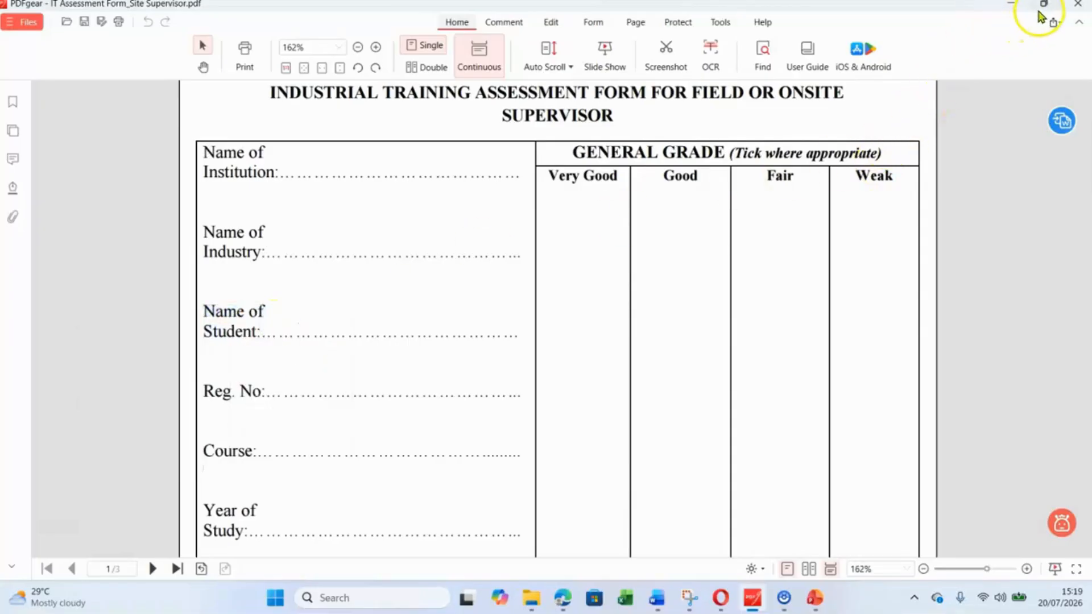
click(1010, 5)
Add a Text Box question and paste 'Name of Student:' as both its question name and question text on one line
scroll(446, 390, down, 5)
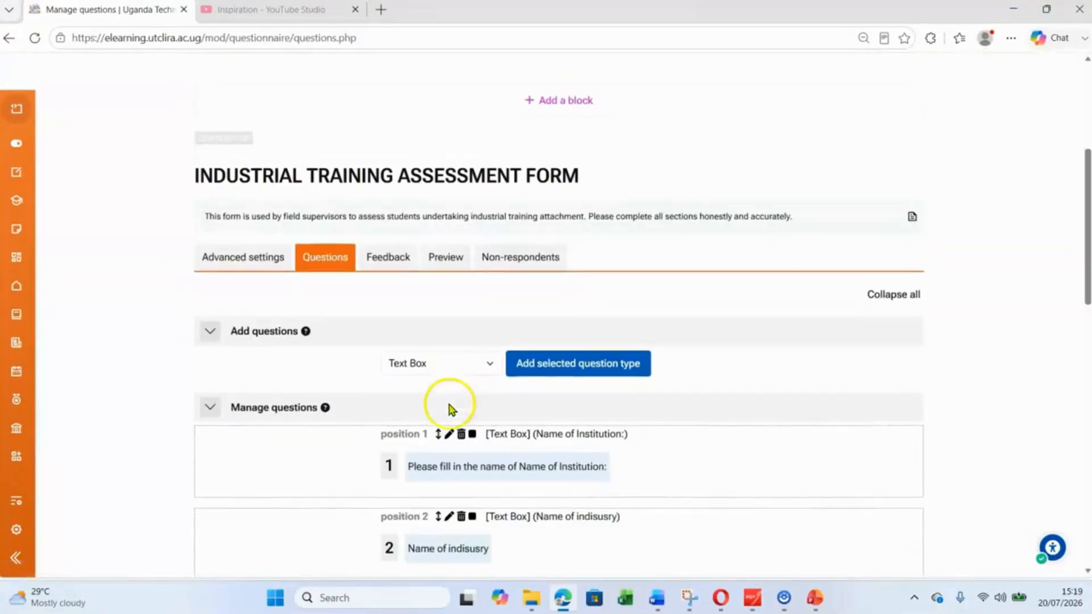
click(576, 356)
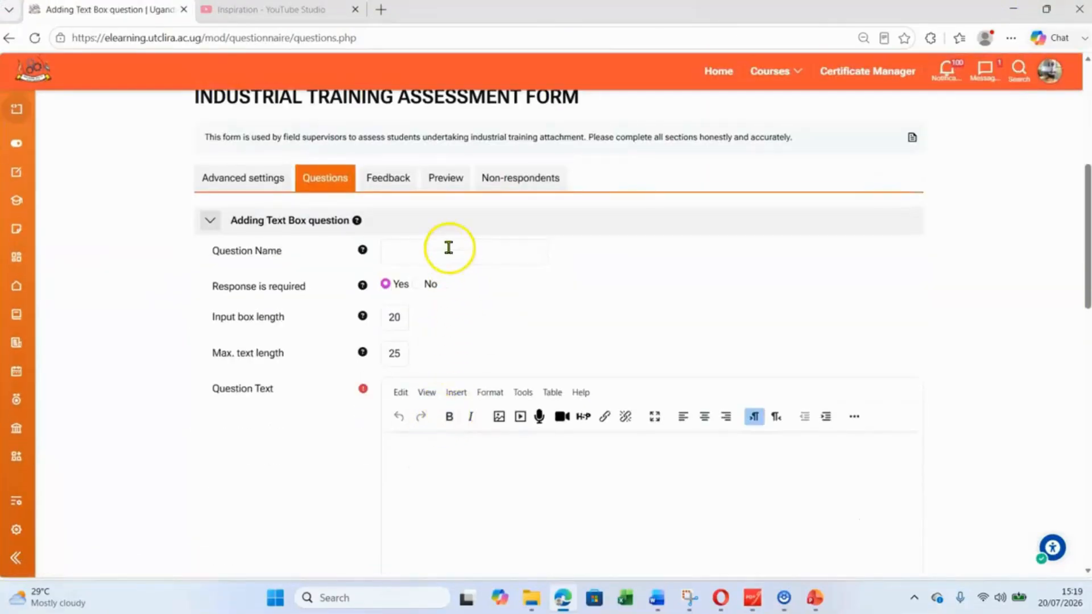
click(449, 248)
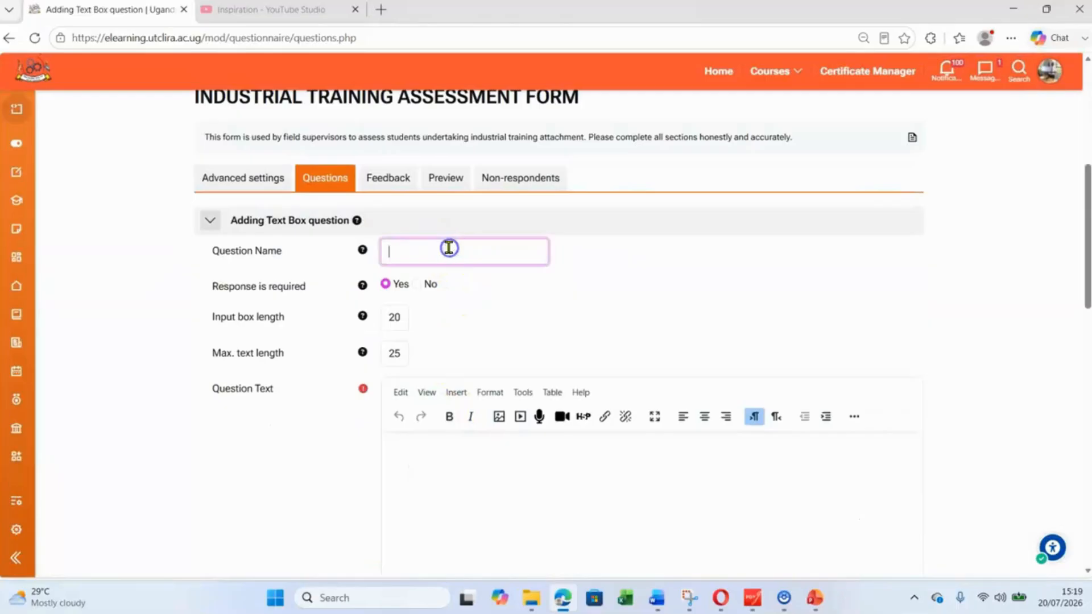
click(455, 470)
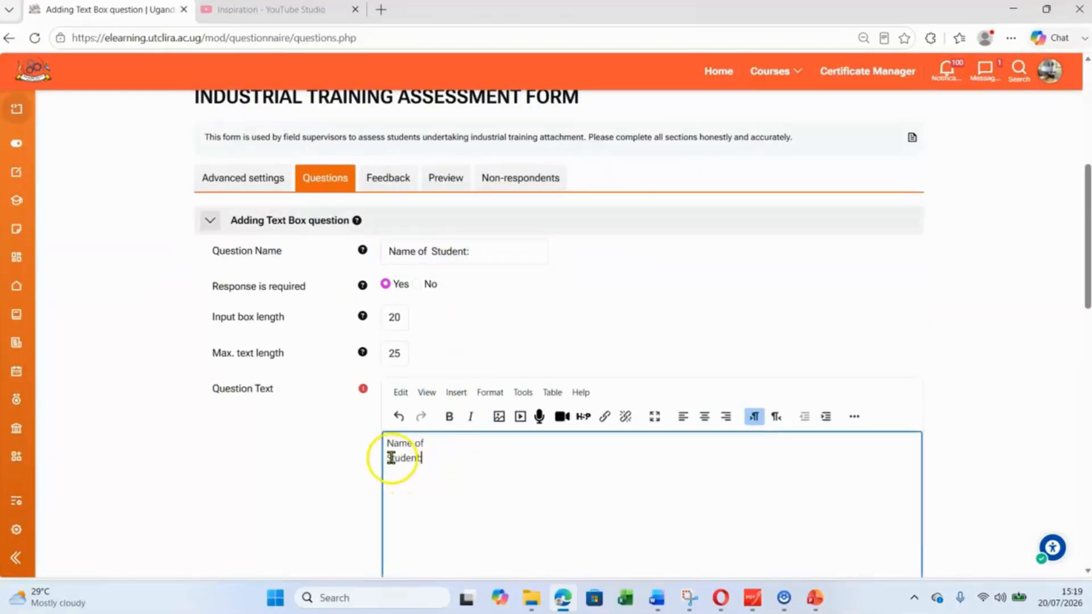
key(BackSpace)
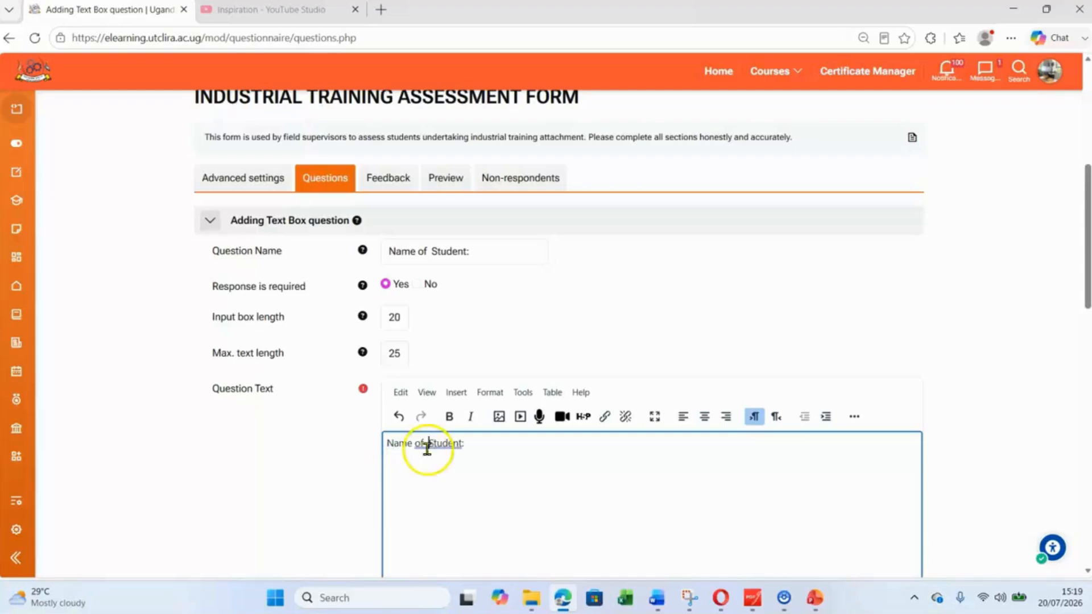
Review the remaining student fields in the PDF form and save the 'Name of Student:' Text Box question
click(751, 599)
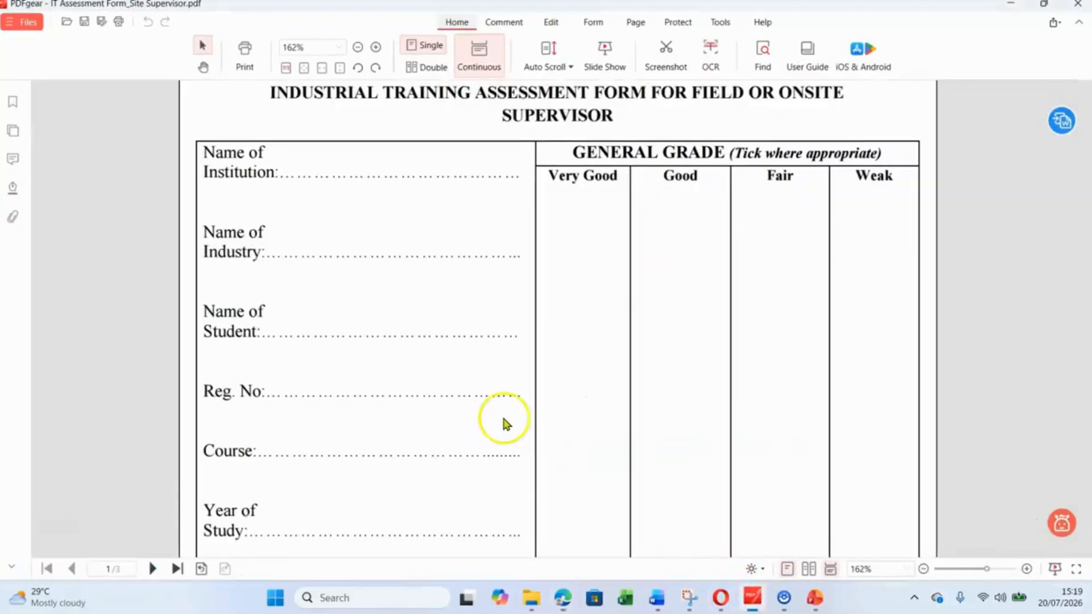
scroll(371, 305, down, 3)
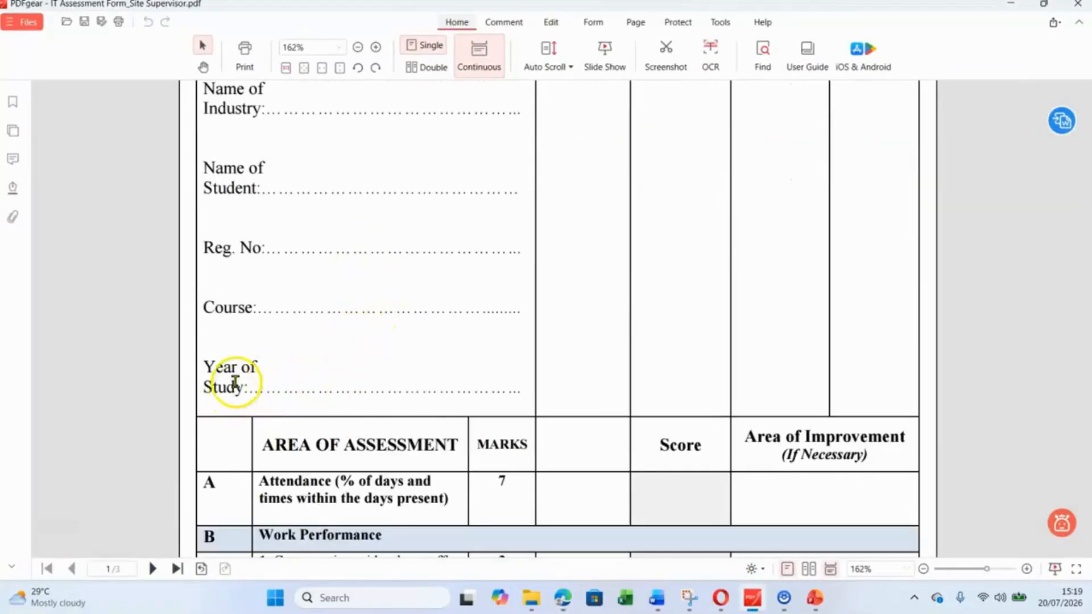
click(1014, 7)
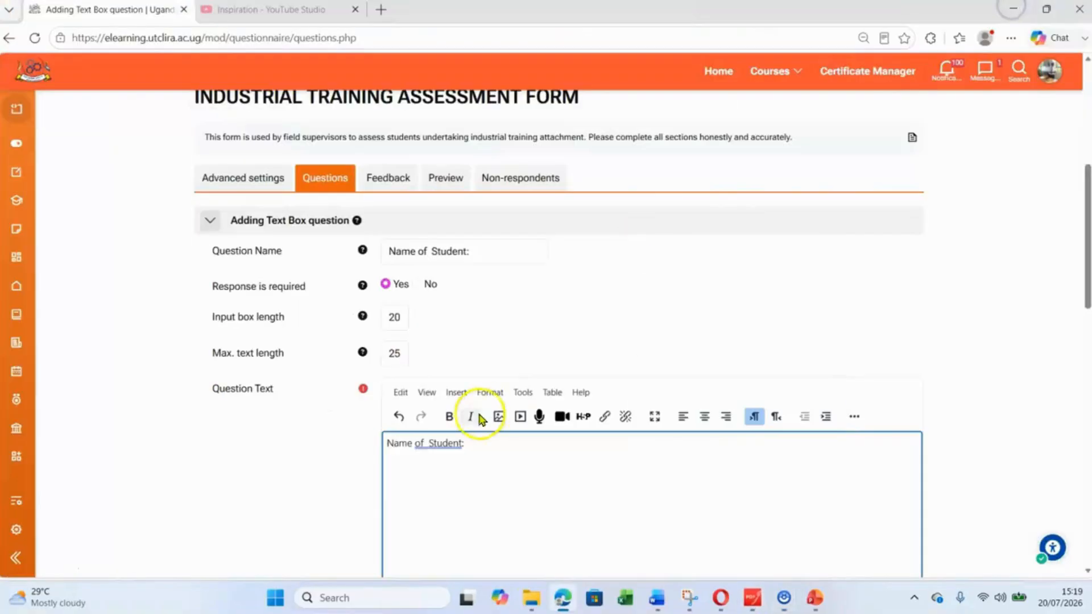
scroll(534, 443, down, 5)
click(434, 361)
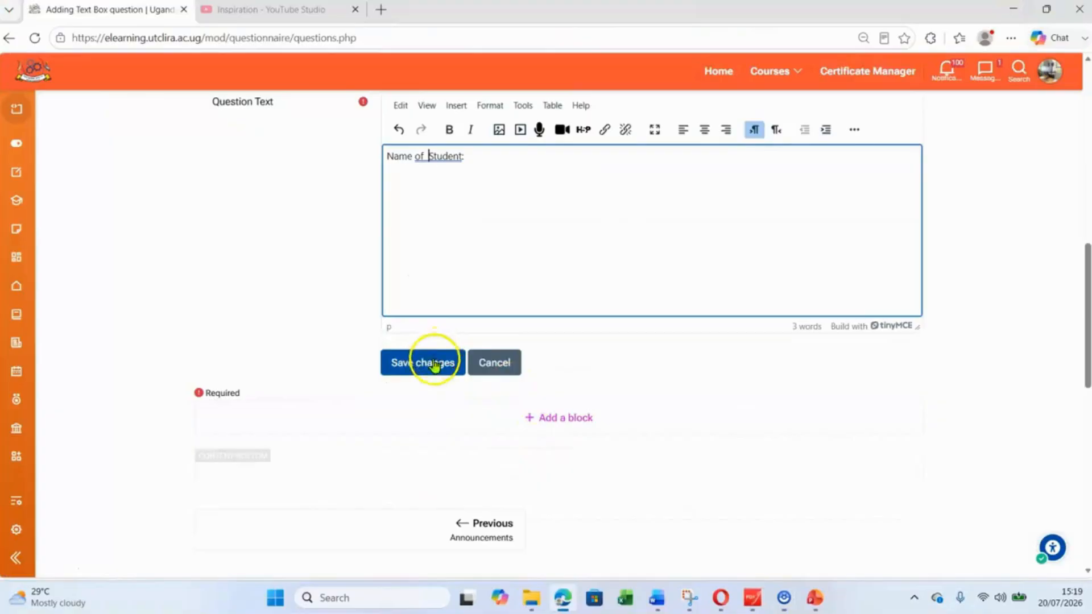
Choose Dropdown Box as the question type and add a new question of that type
scroll(420, 415, down, 4)
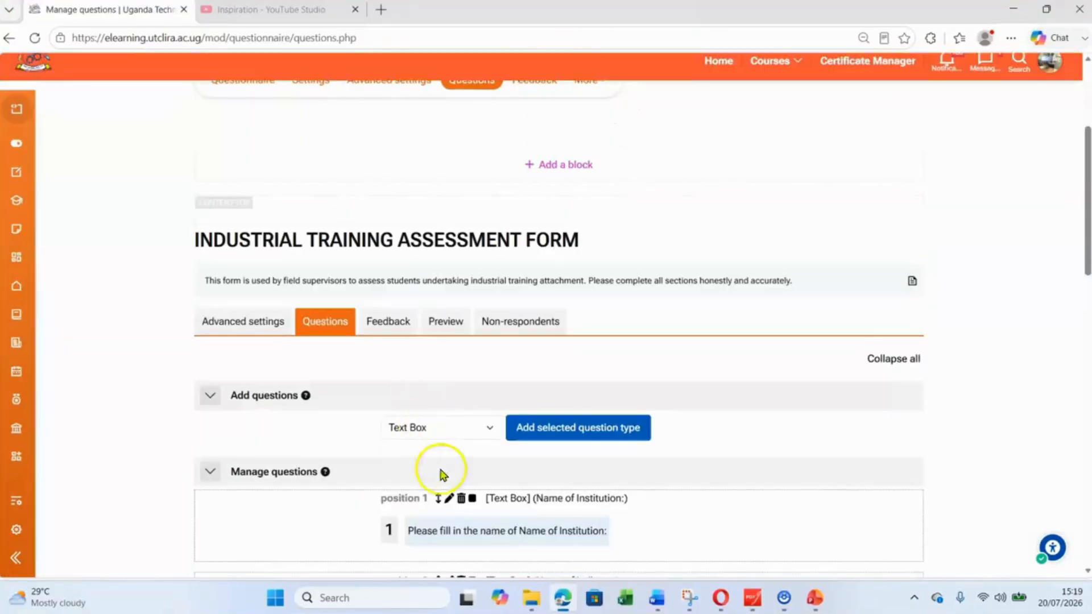
click(491, 430)
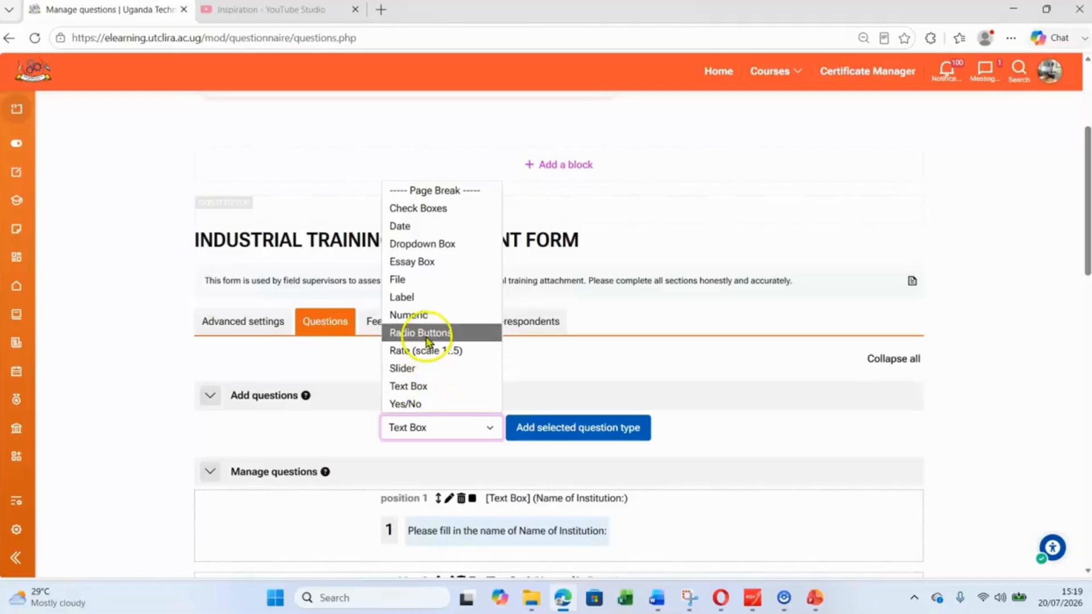
click(433, 243)
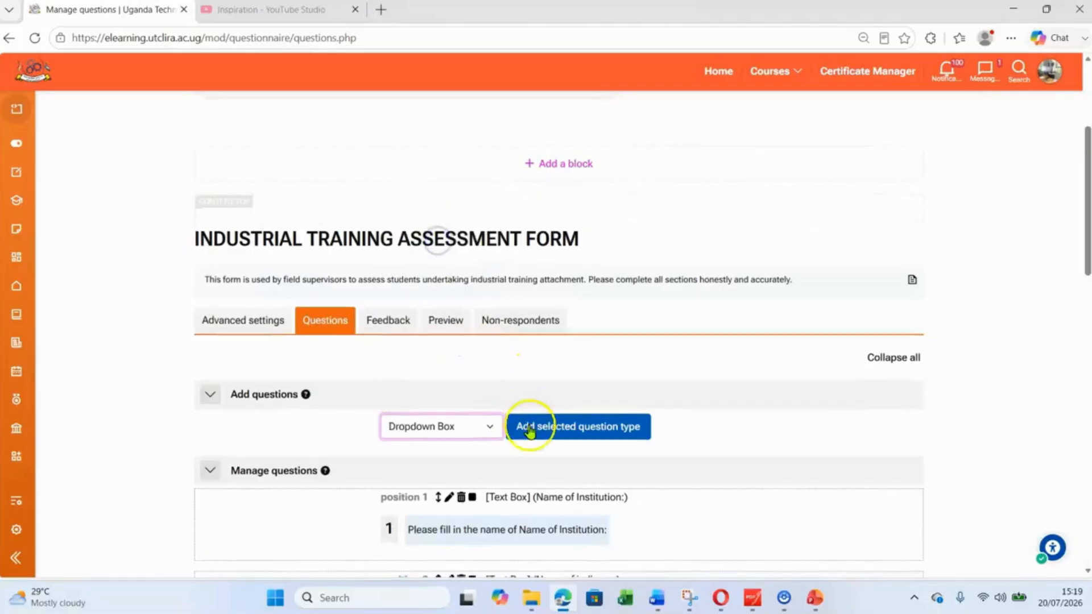
scroll(529, 433, down, 2)
click(561, 288)
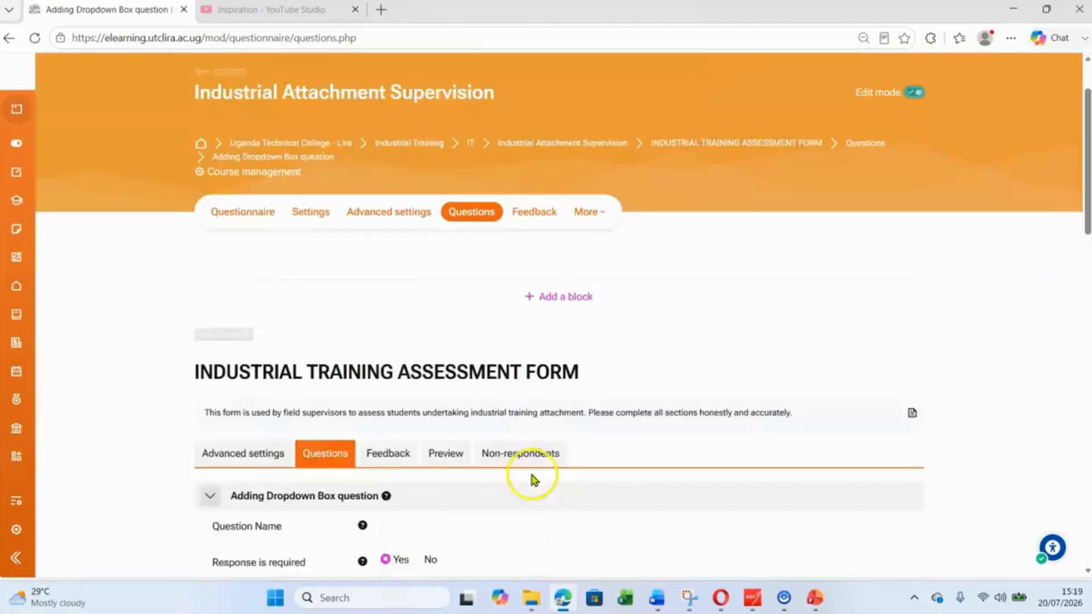
Name the Dropdown Box question 'Year of study' and copy that name into its question text
scroll(534, 479, down, 3)
click(422, 321)
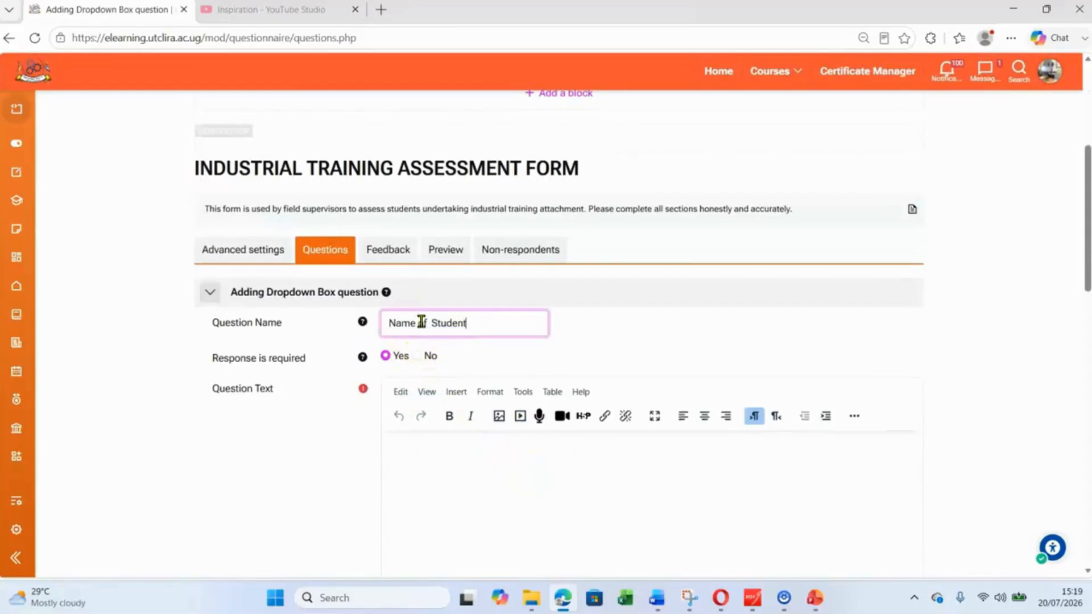
text(Year)
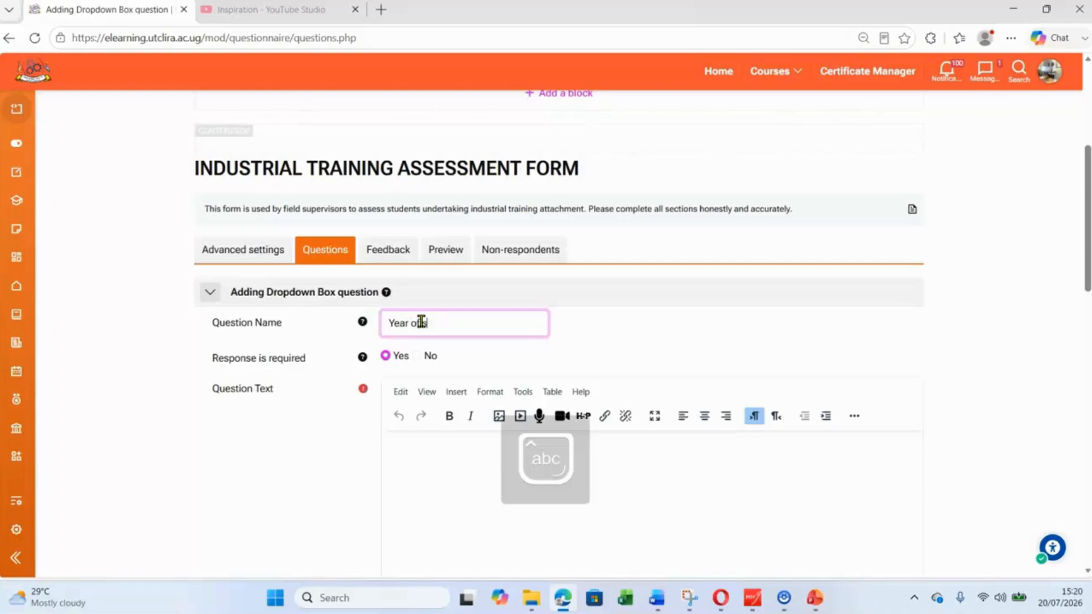
scroll(400, 429, down, 1)
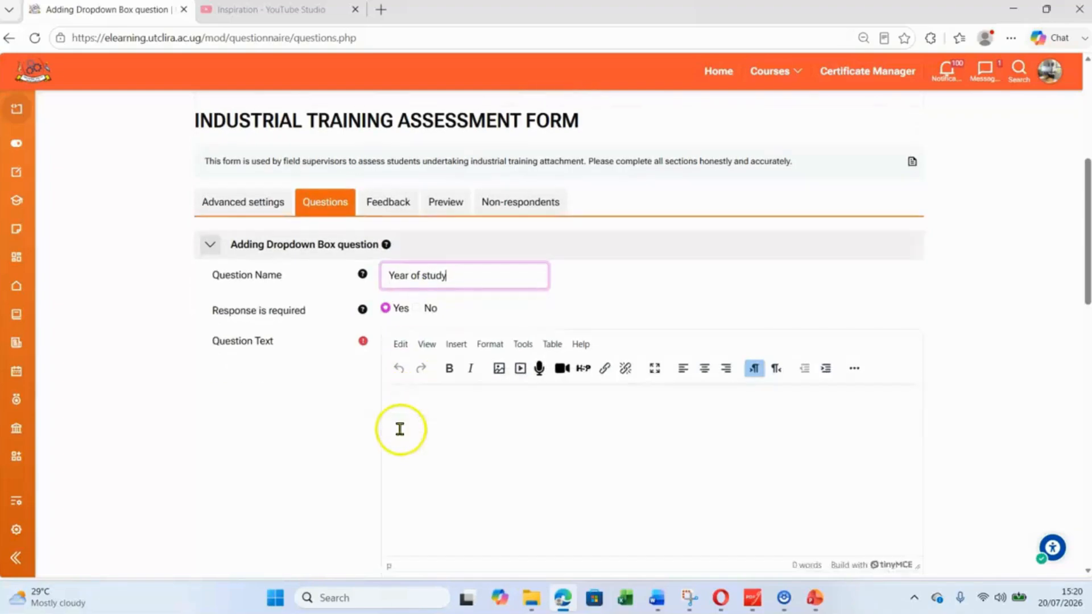
click(445, 386)
drag(455, 254, 390, 251)
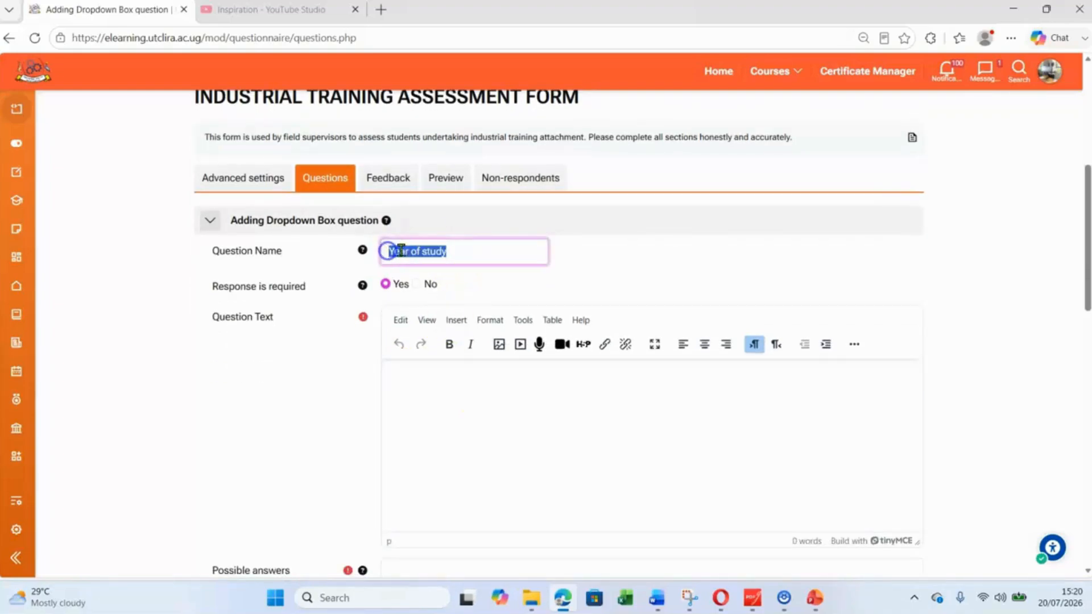
right_click(401, 251)
click(451, 276)
click(427, 406)
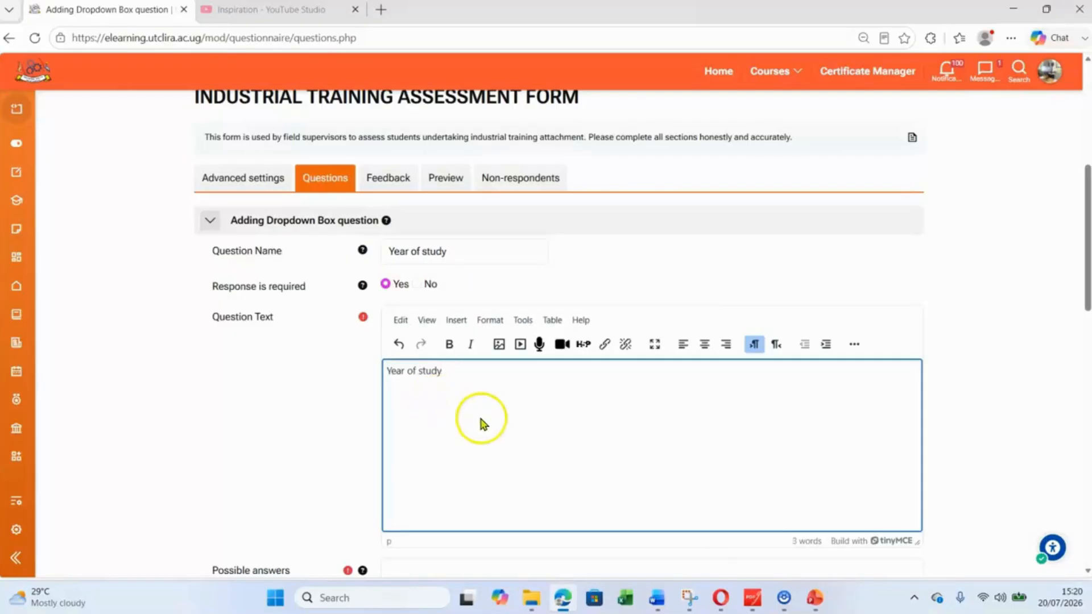
Enter 'Year 1' and 'Year 2' as the dropdown's possible answers and save the question
scroll(501, 413, down, 4)
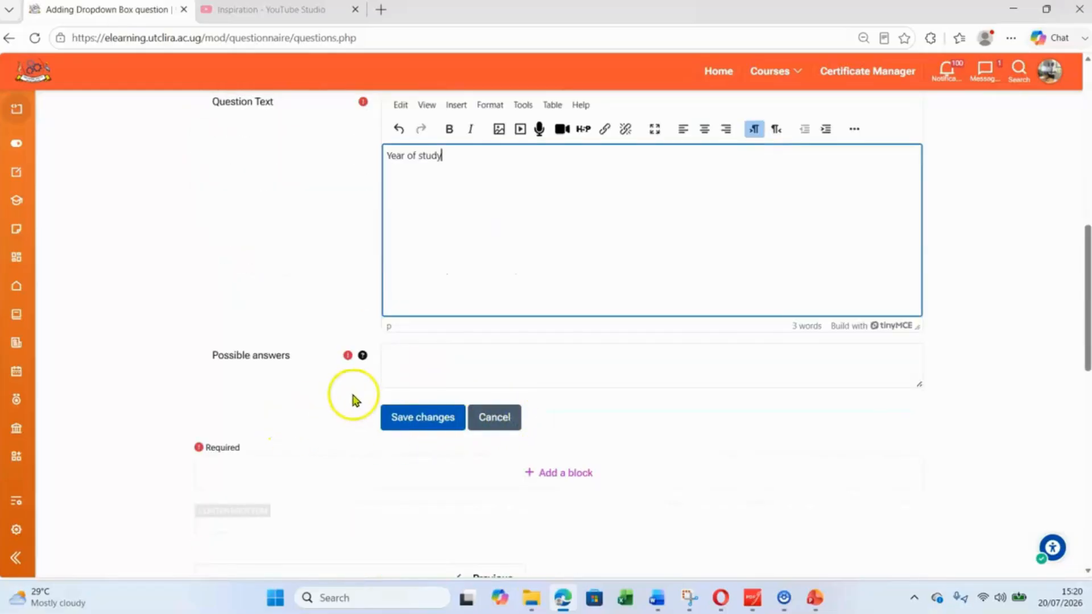
click(429, 366)
key(Caps_Lock)
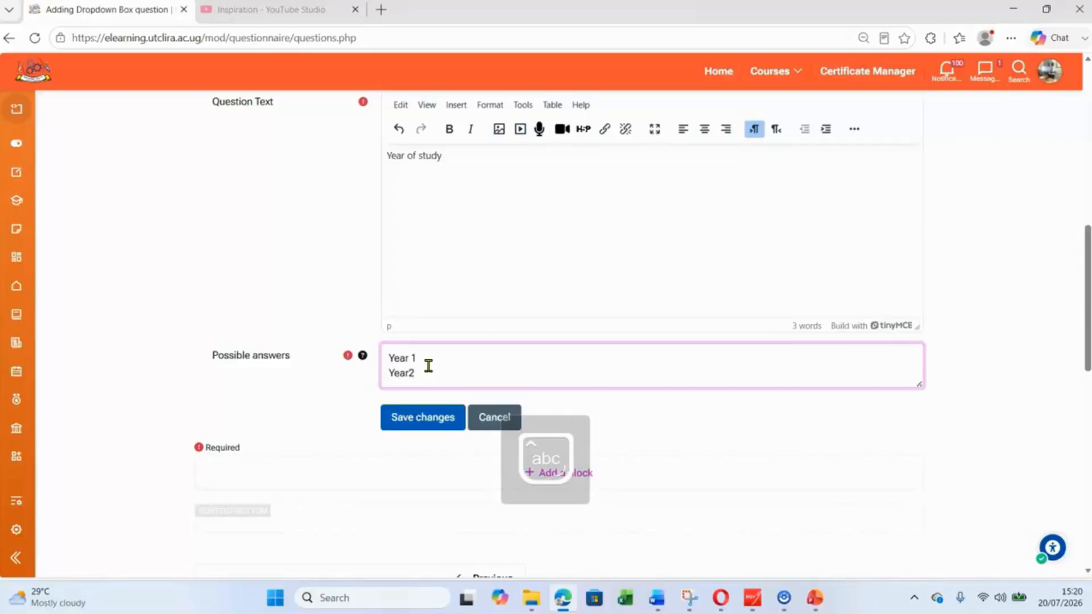
key(BackSpace)
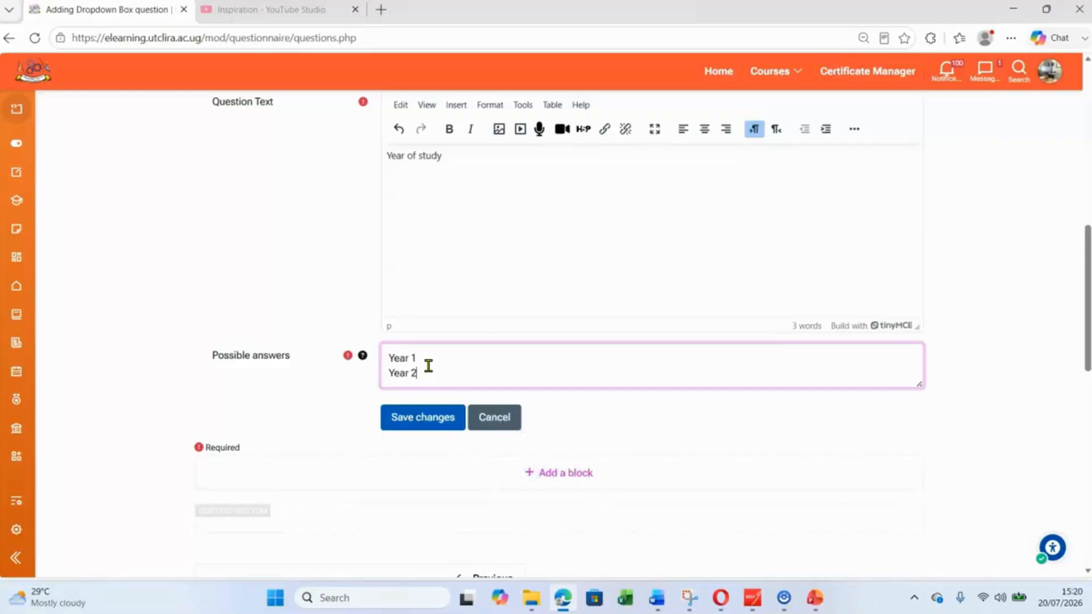
click(440, 418)
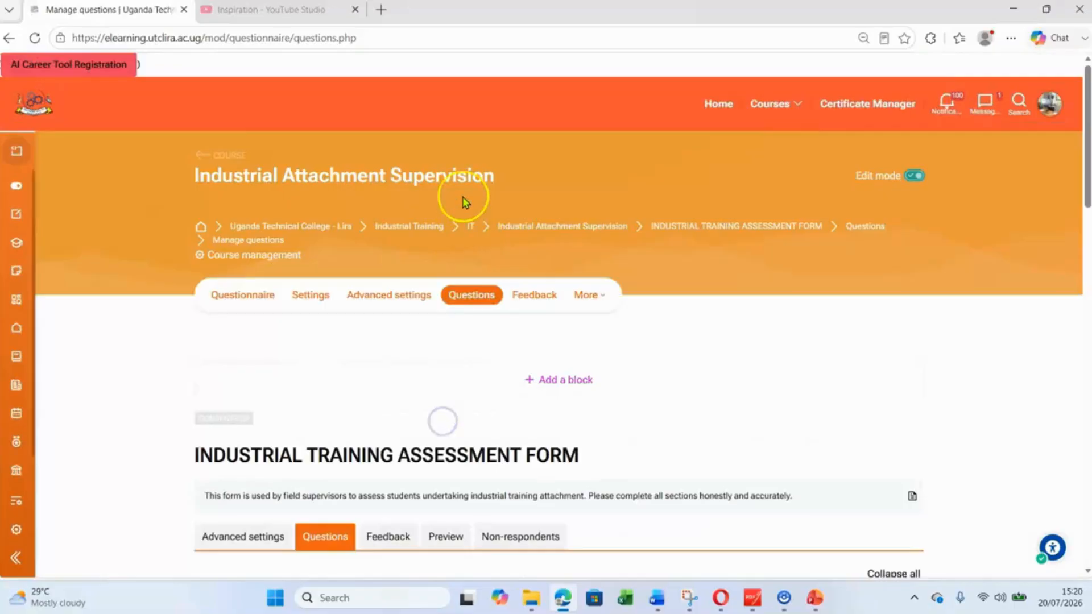
Preview the questionnaire's questions so far and return to the question list
scroll(594, 317, down, 4)
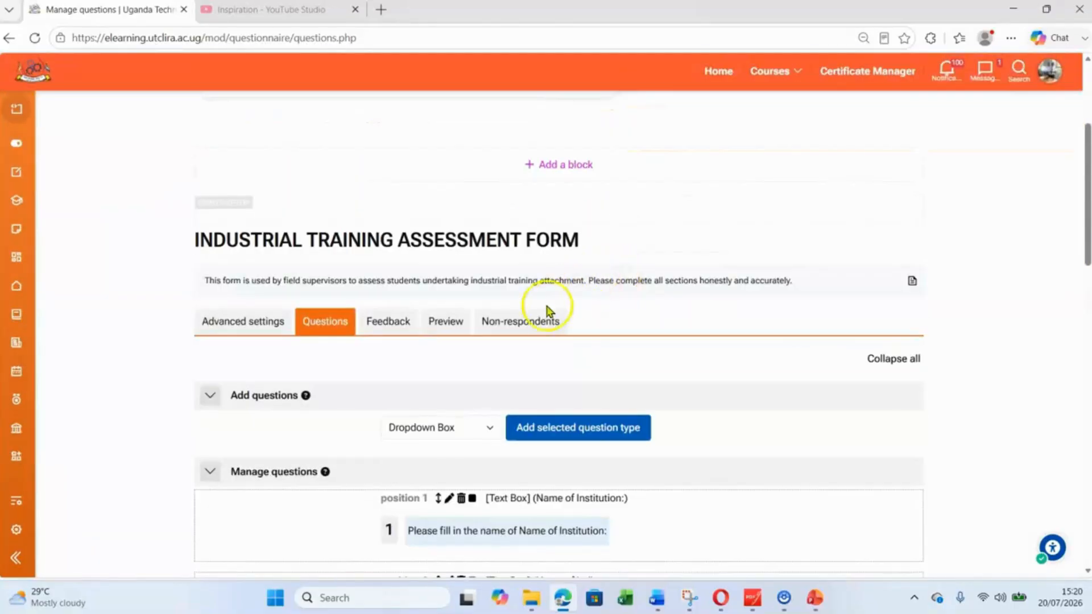
click(448, 324)
scroll(671, 317, down, 5)
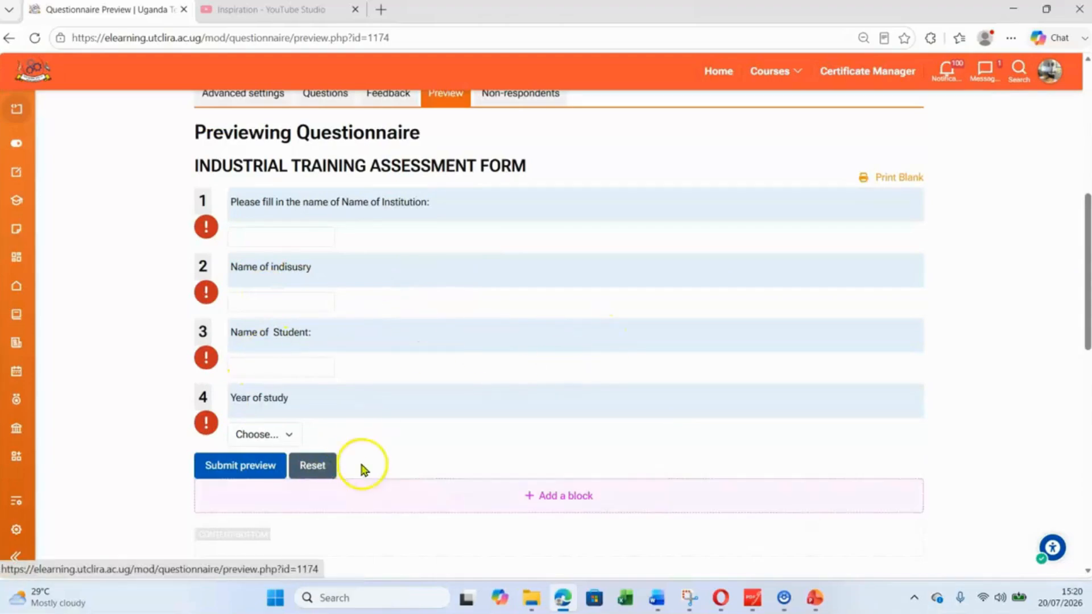
scroll(497, 463, up, 5)
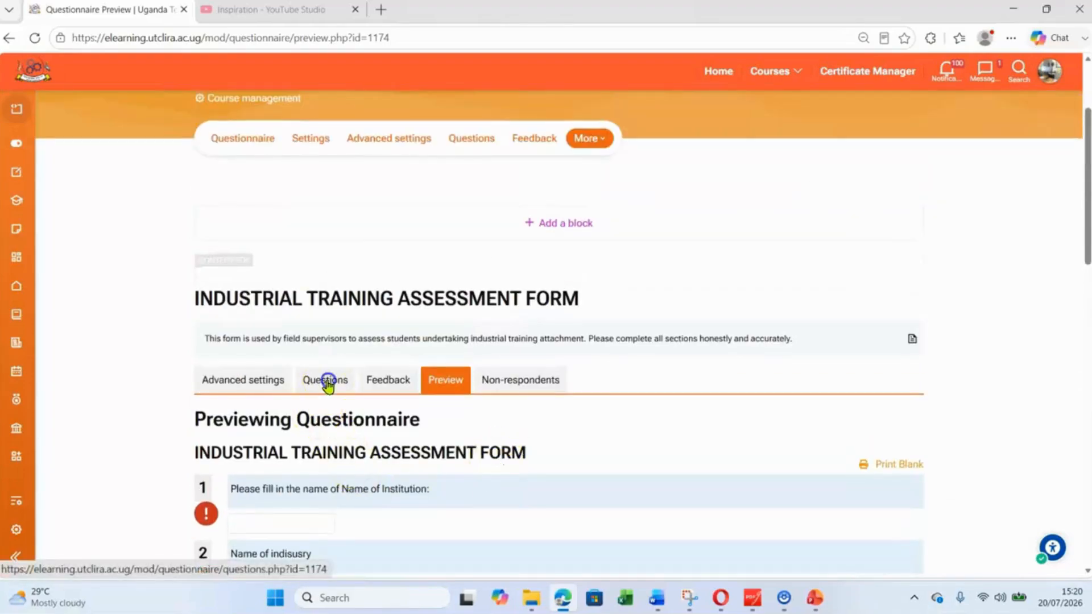
click(326, 382)
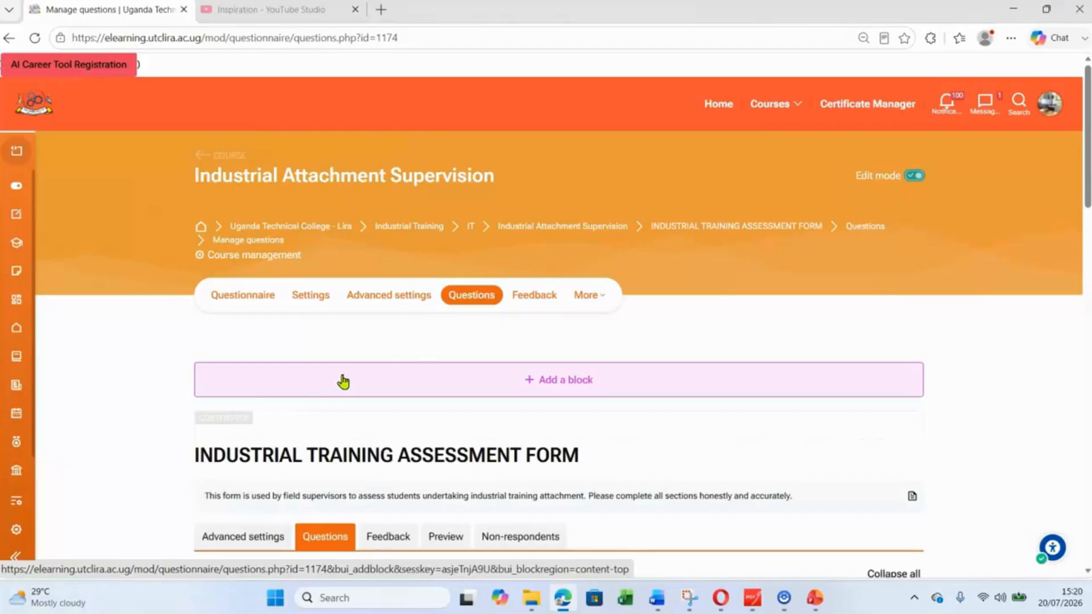
Review the assessment area section of the PDF form
click(753, 598)
scroll(622, 407, down, 3)
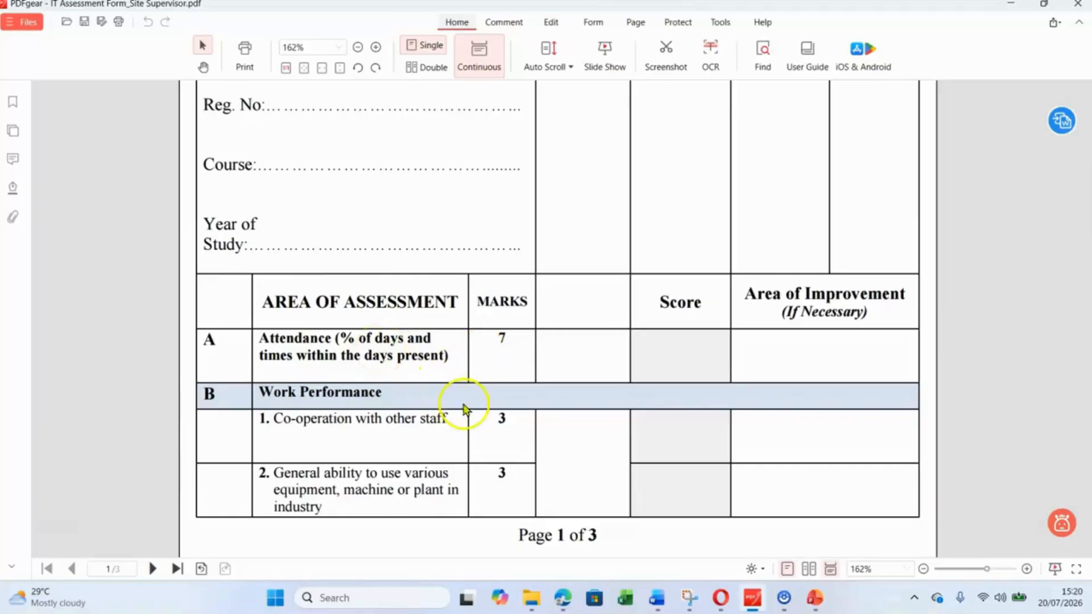
scroll(478, 398, up, 3)
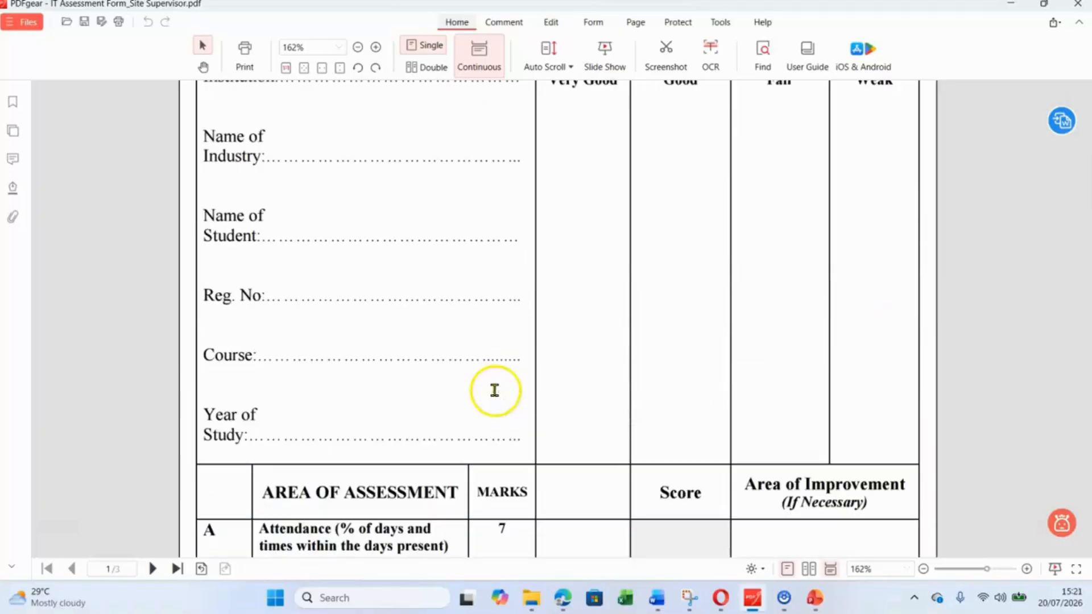
click(1011, 7)
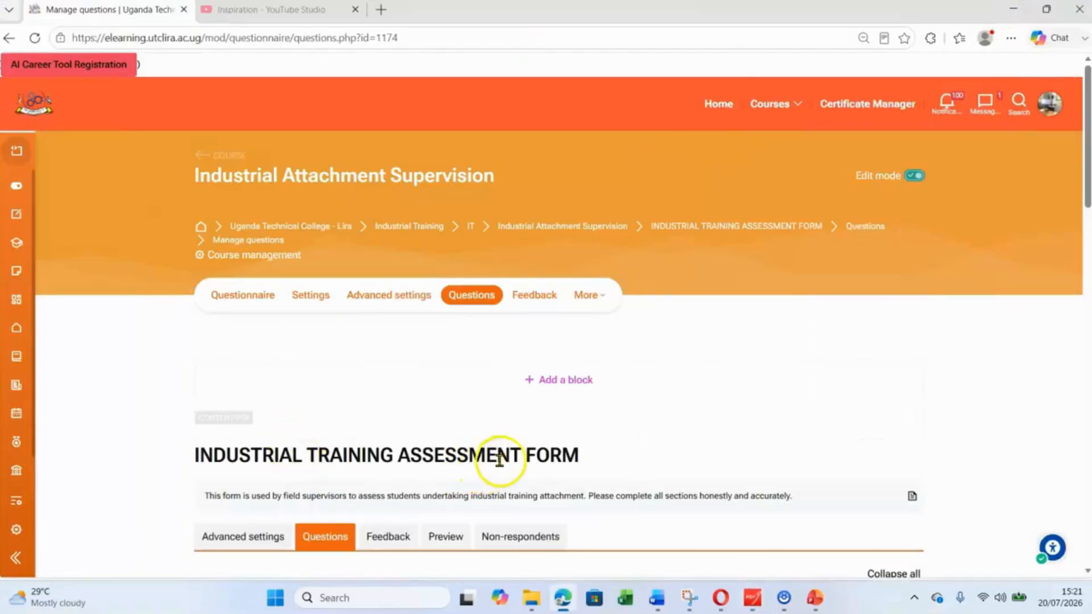
Add a new question of type Rate (scale 1..5)
scroll(500, 458, down, 10)
scroll(502, 455, up, 3)
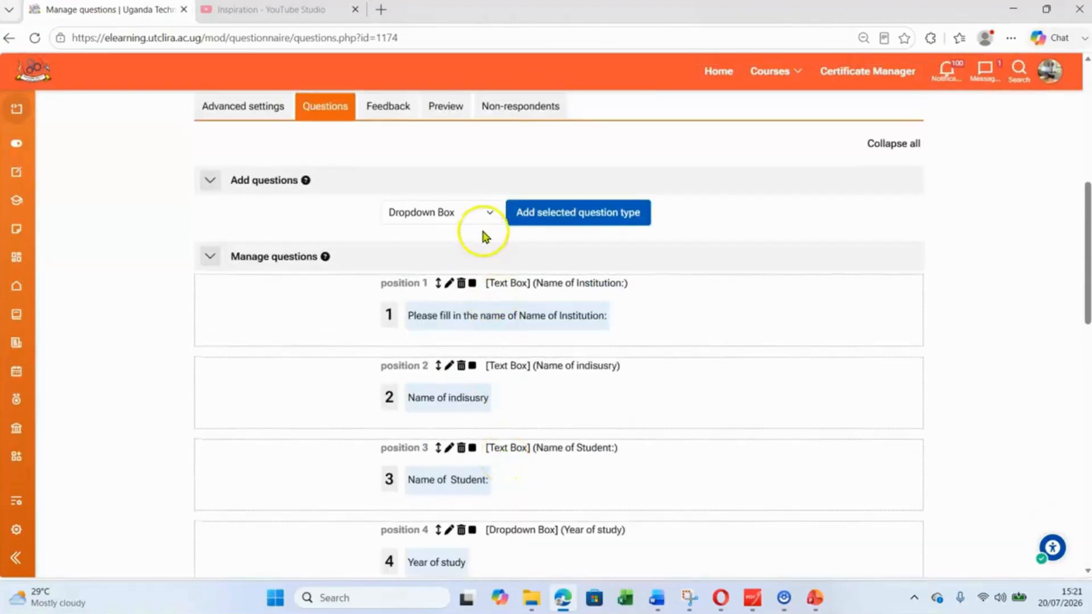
click(488, 214)
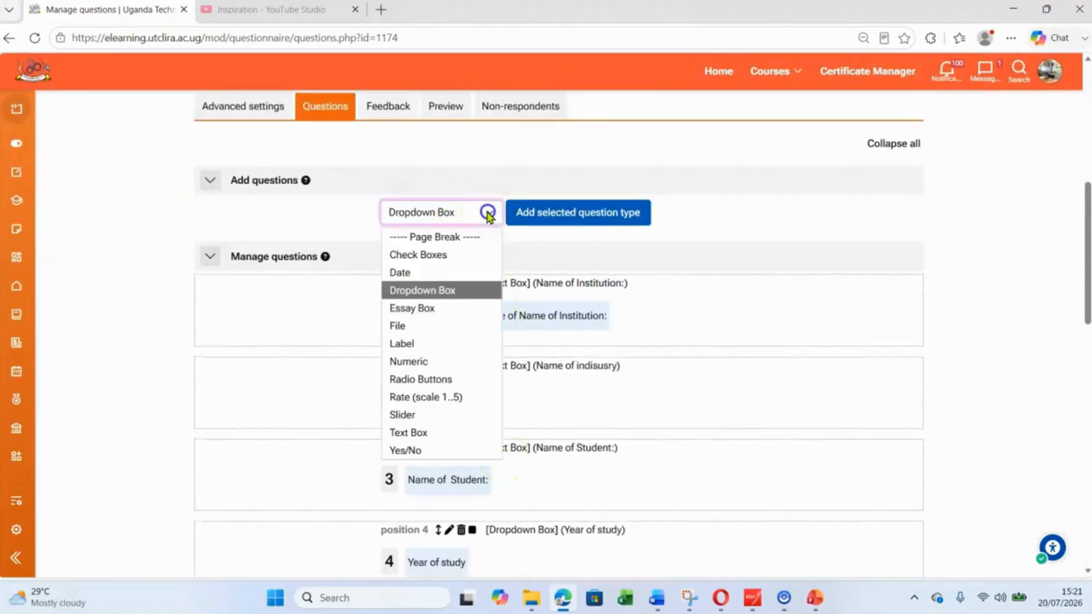
click(443, 398)
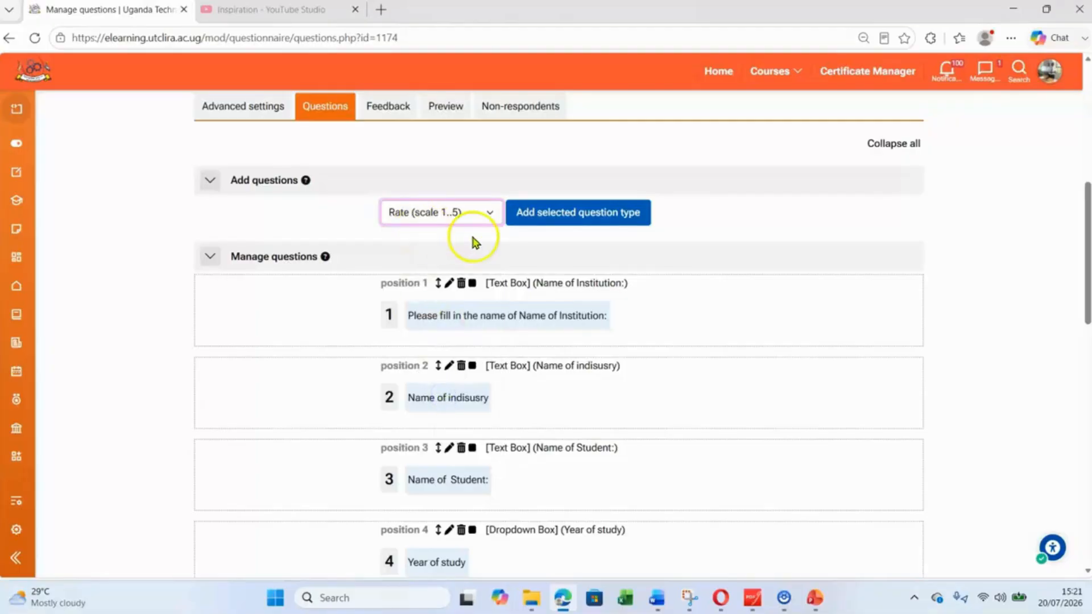
click(587, 215)
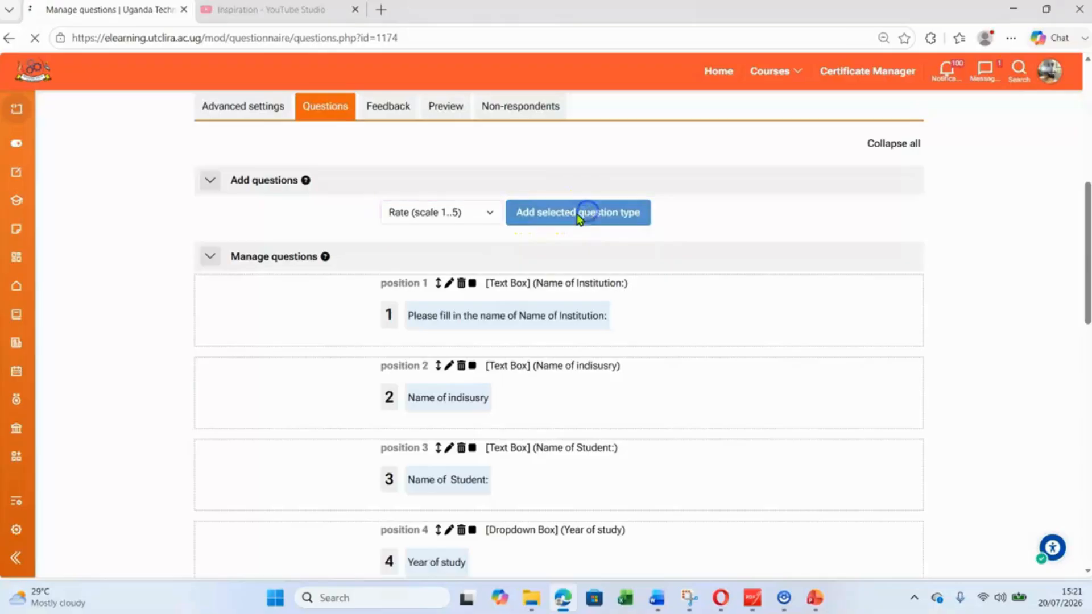
scroll(561, 398, down, 3)
scroll(560, 397, down, 1)
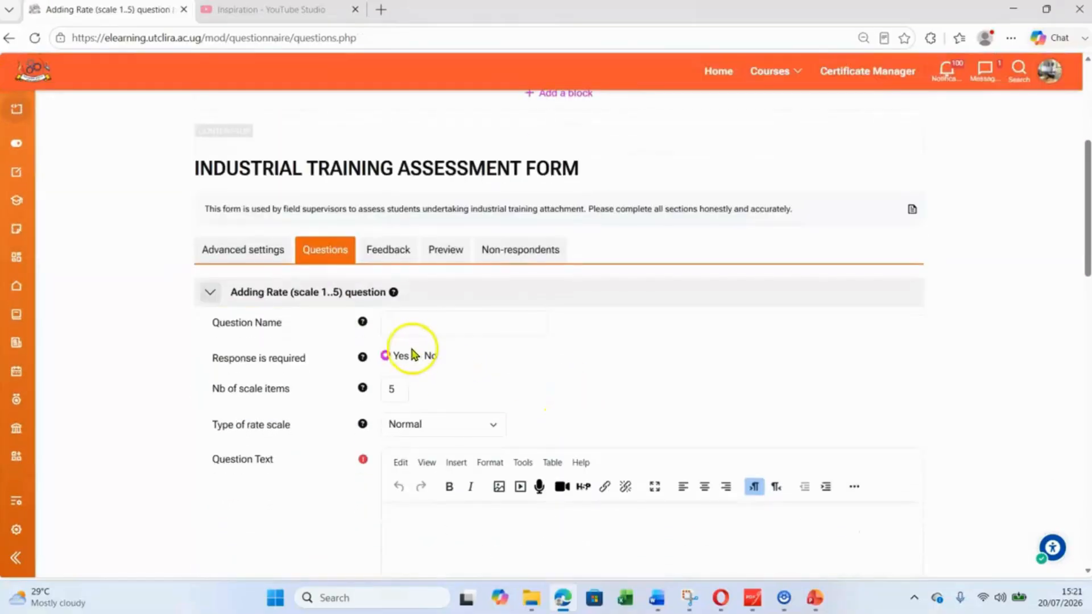
Name the Rate question 'Work performance', matching the PDF form's section heading
click(439, 326)
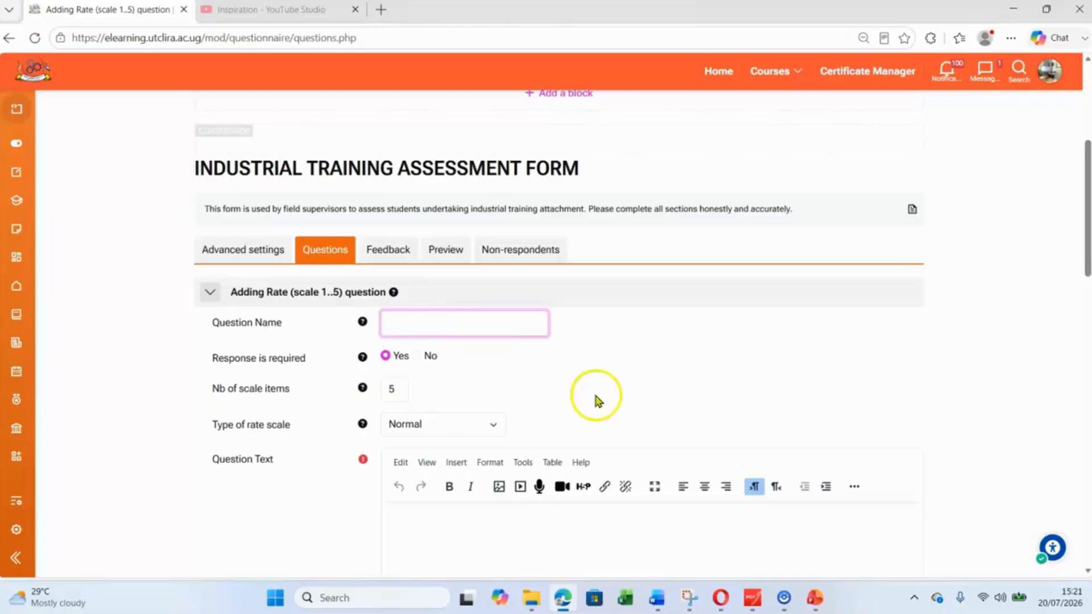
click(752, 598)
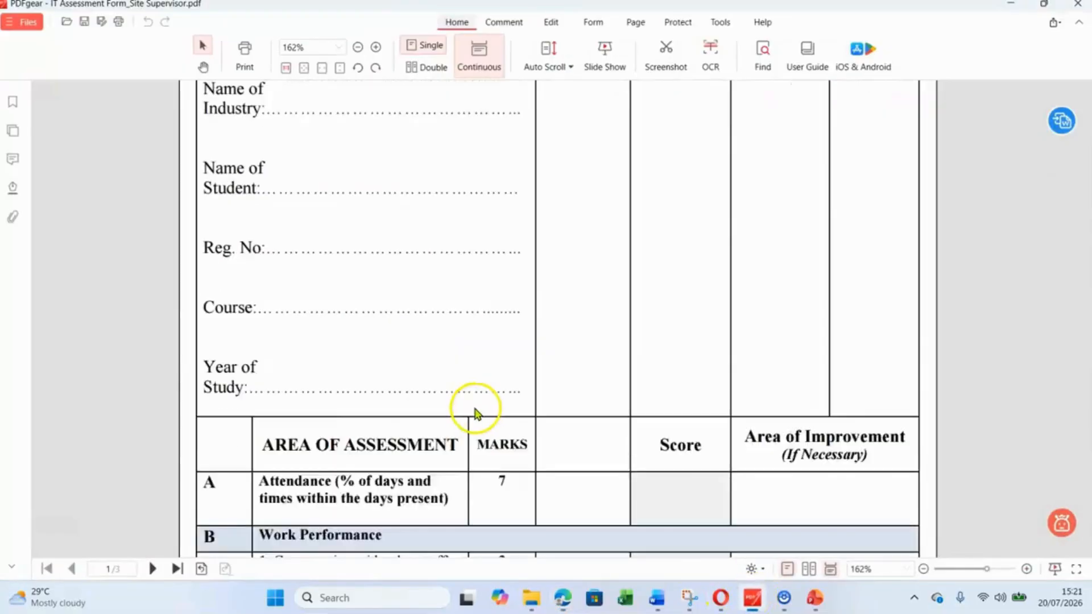
scroll(478, 415, down, 1)
scroll(419, 438, down, 1)
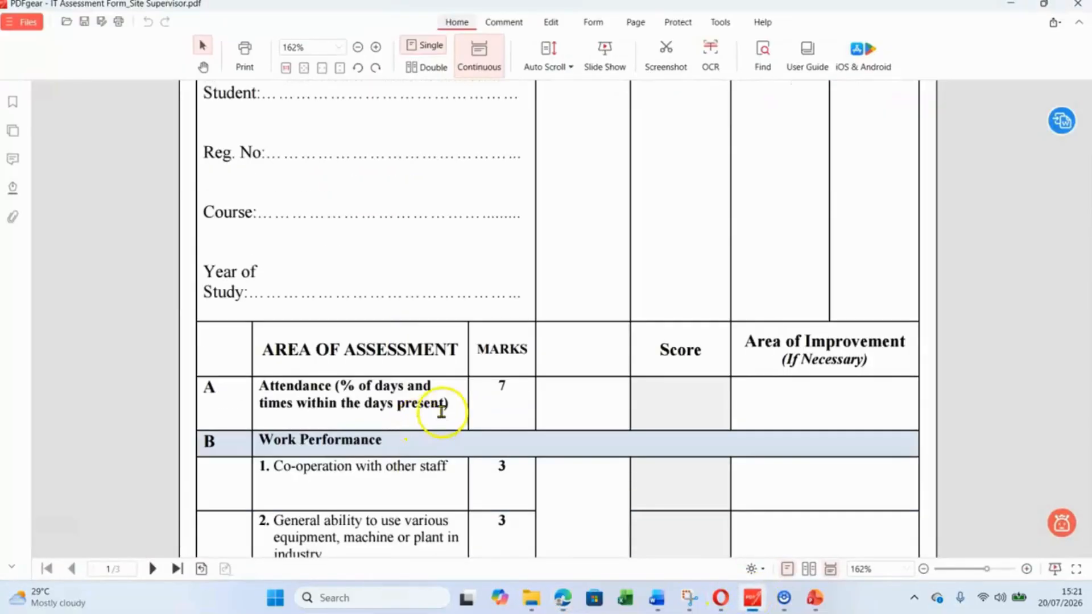
scroll(441, 410, down, 2)
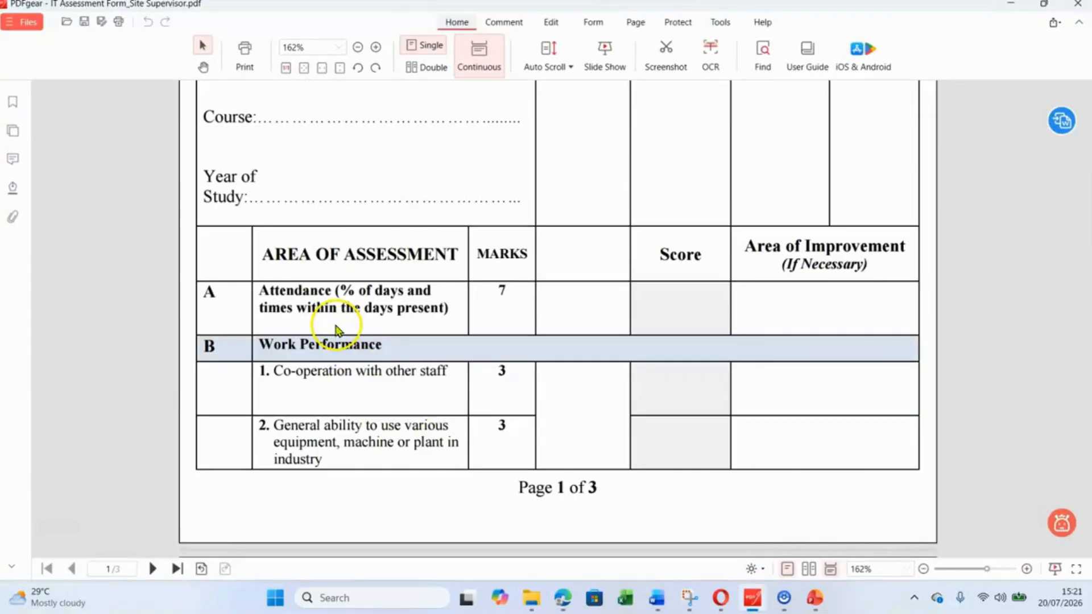
scroll(340, 324, down, 1)
drag(391, 310, 259, 307)
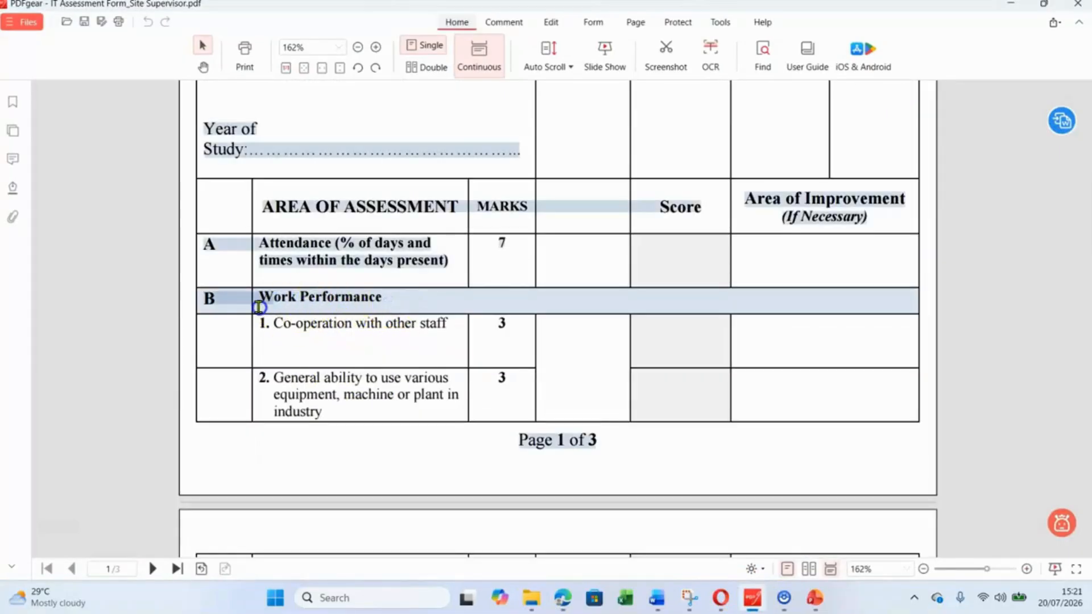
drag(389, 308, 271, 302)
click(349, 301)
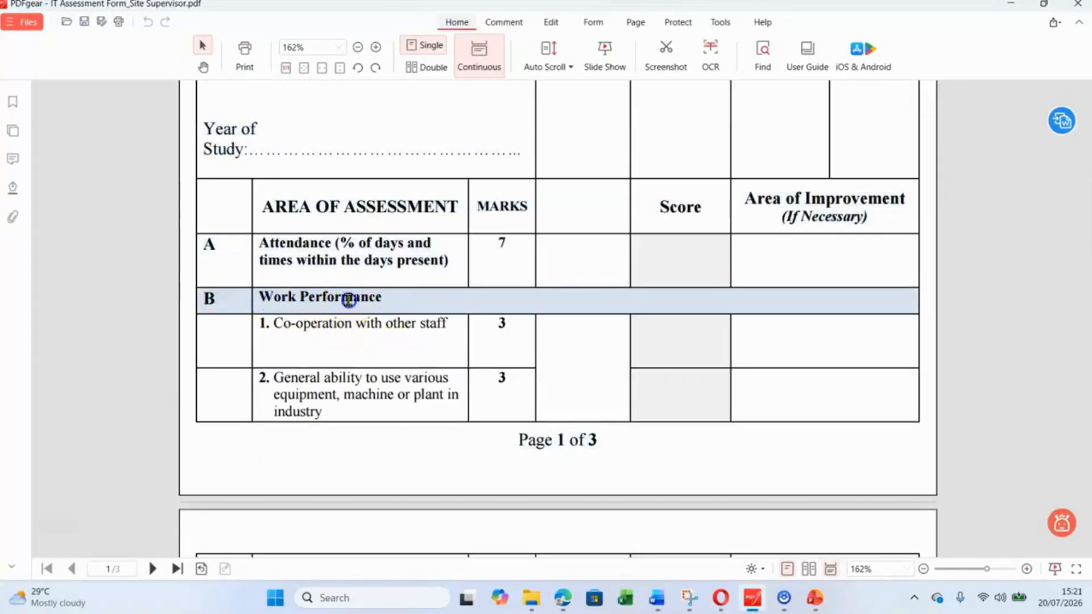
click(1011, 3)
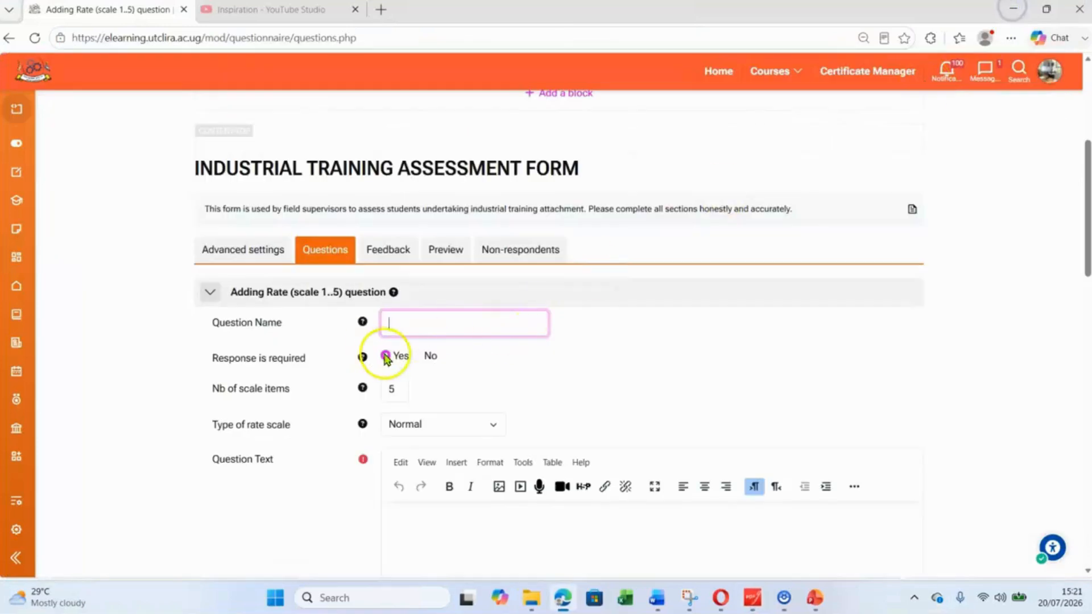
text(Work performance)
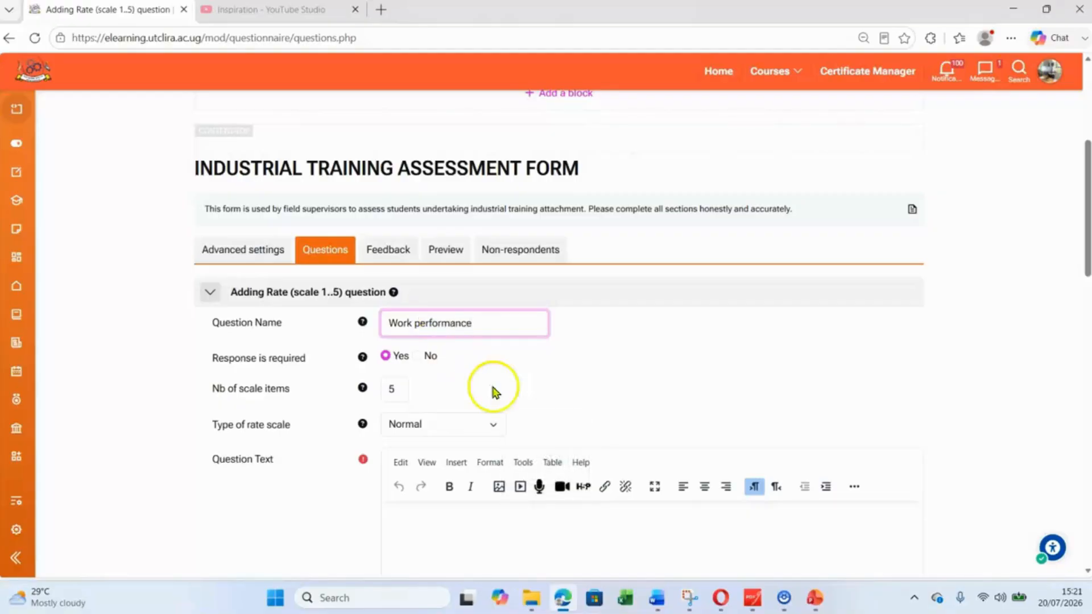
Copy the Work Performance criteria, from co-operation to job planning, out of the PDF form
click(752, 597)
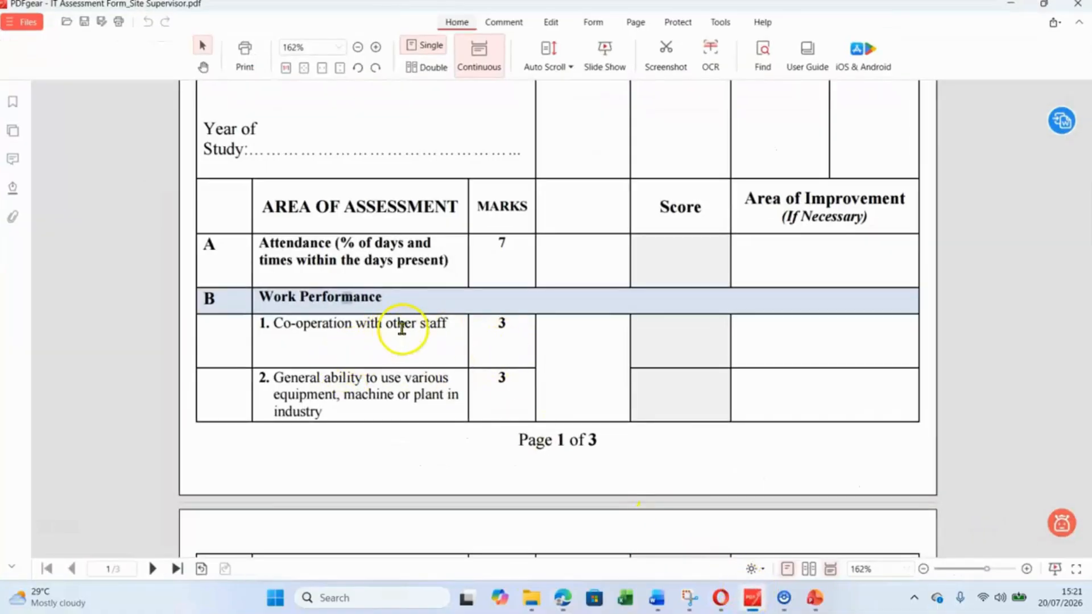
scroll(409, 331, down, 3)
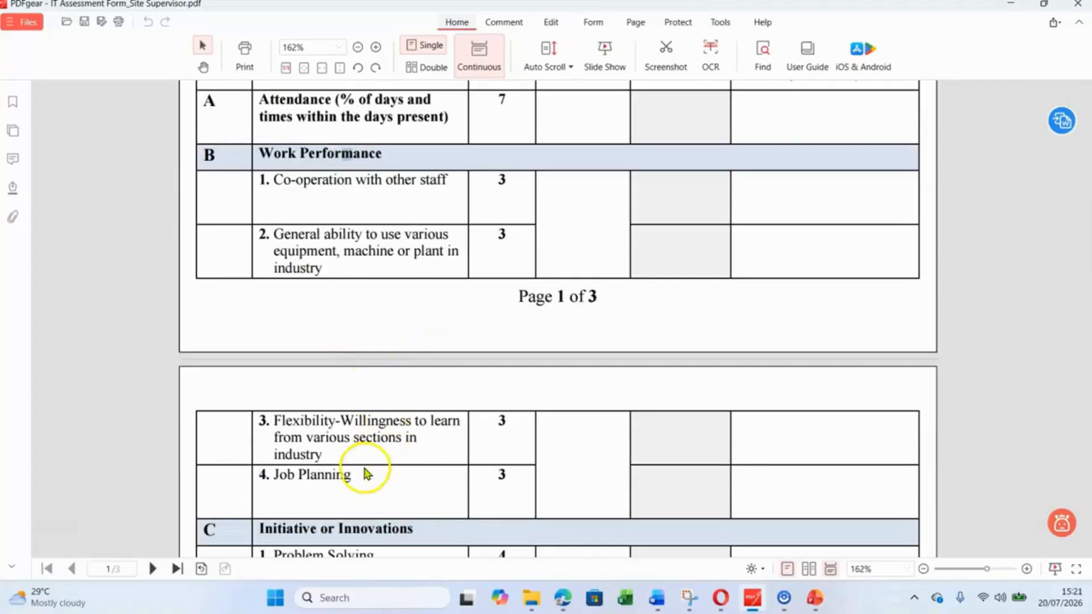
drag(355, 476, 272, 180)
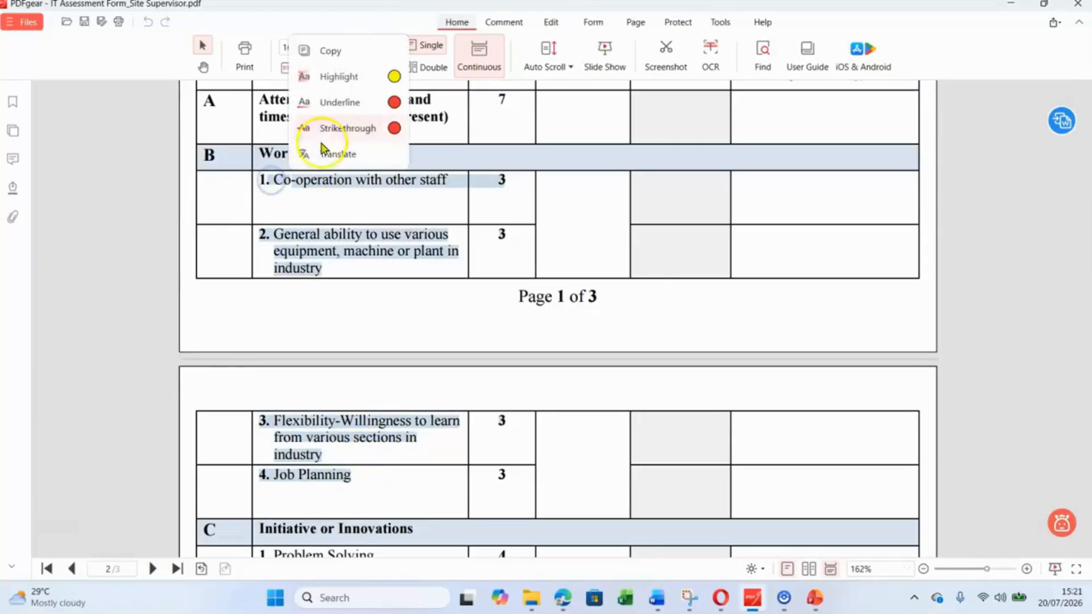
click(340, 54)
click(1010, 5)
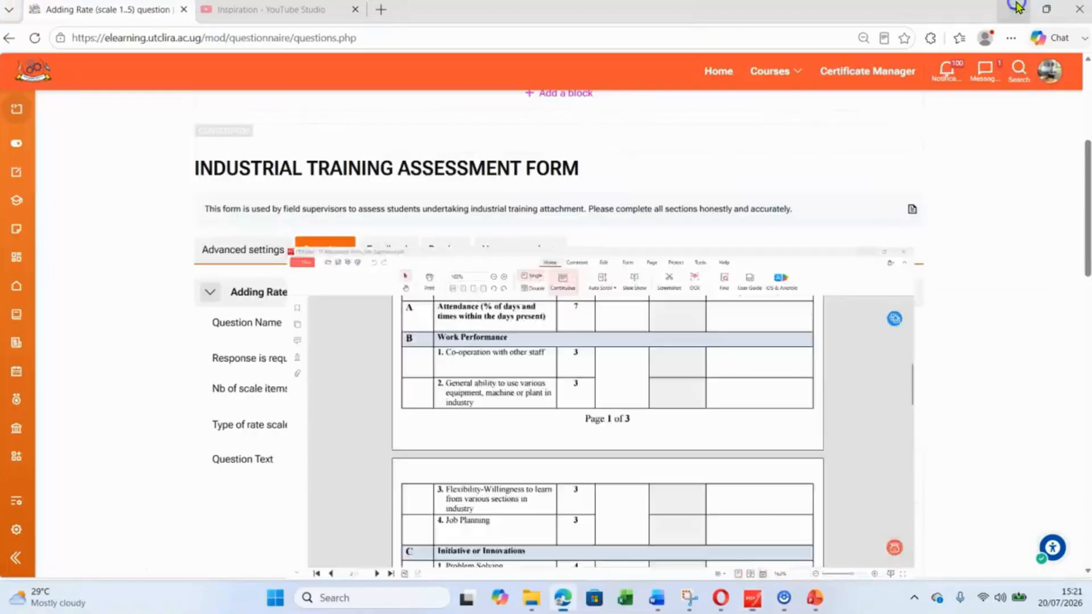
Enter 'Rate the student on the following' as the Rate question's text
scroll(529, 399, down, 2)
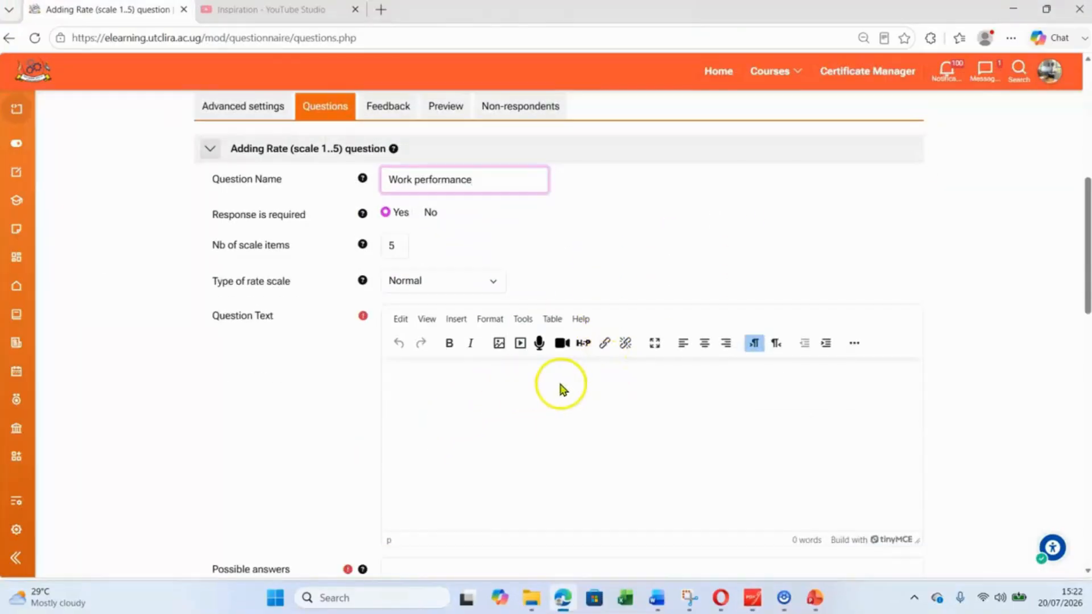
scroll(524, 376, down, 2)
scroll(455, 387, up, 2)
click(532, 403)
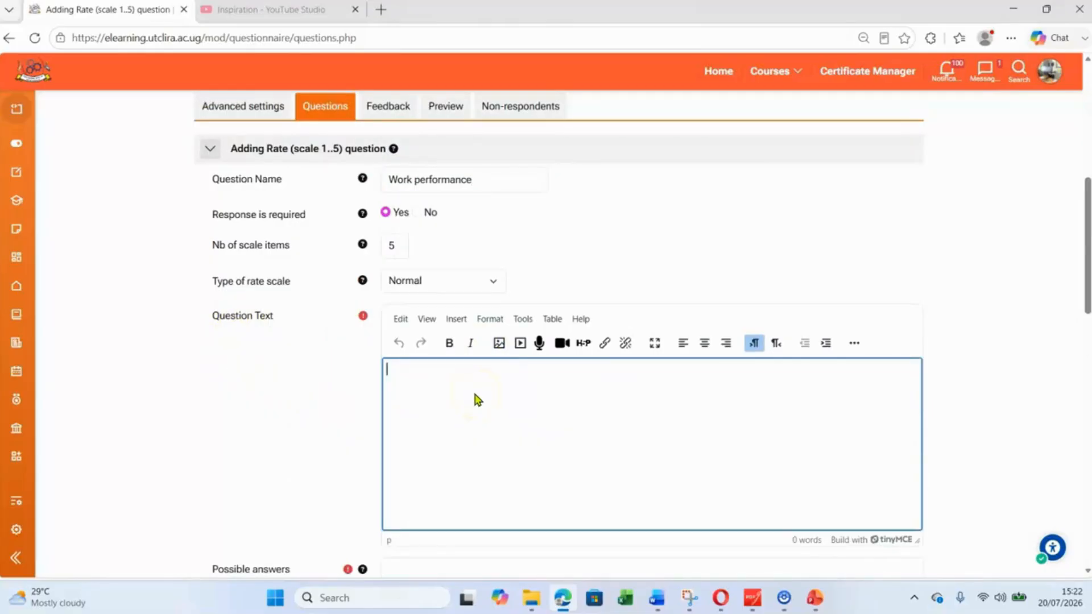
text(R)
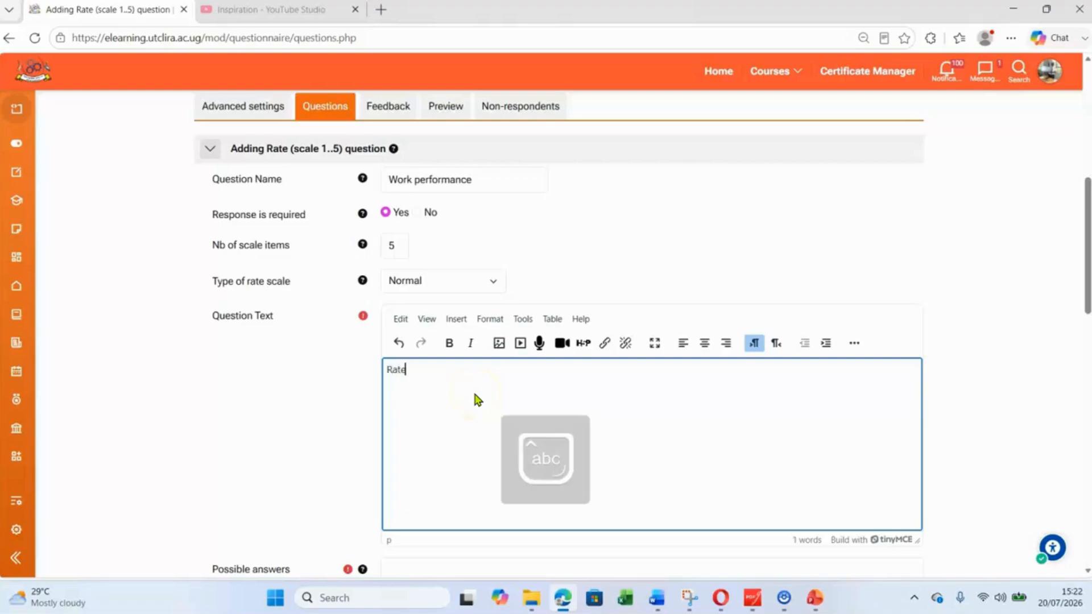
text(ate the student on the followin)
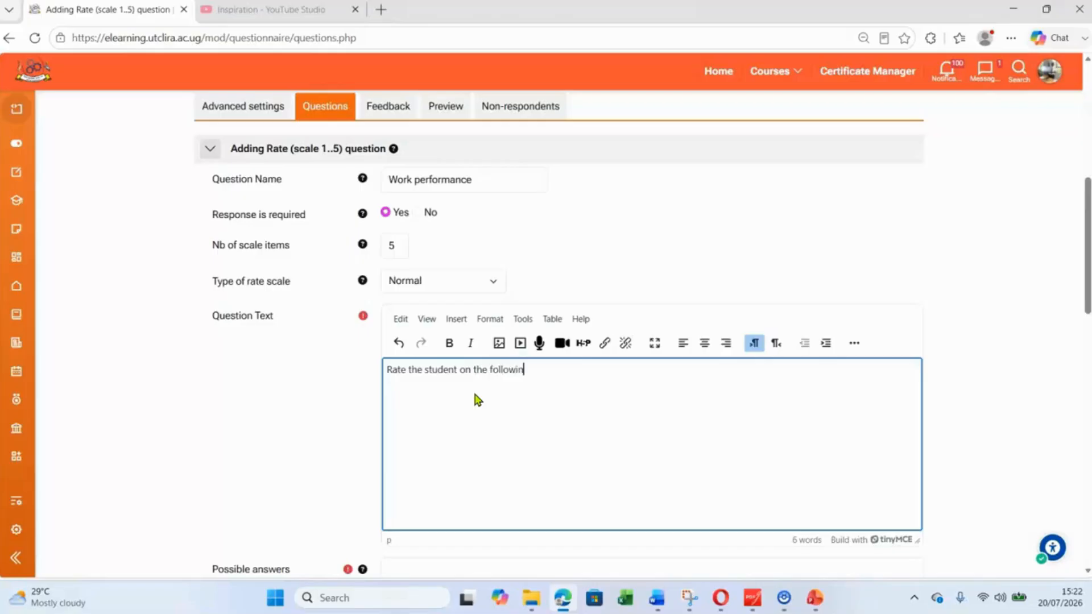
text(g paramemters)
Copy the general grade headings, from Very Good to Weak, out of the PDF assessment form into the question text
click(752, 598)
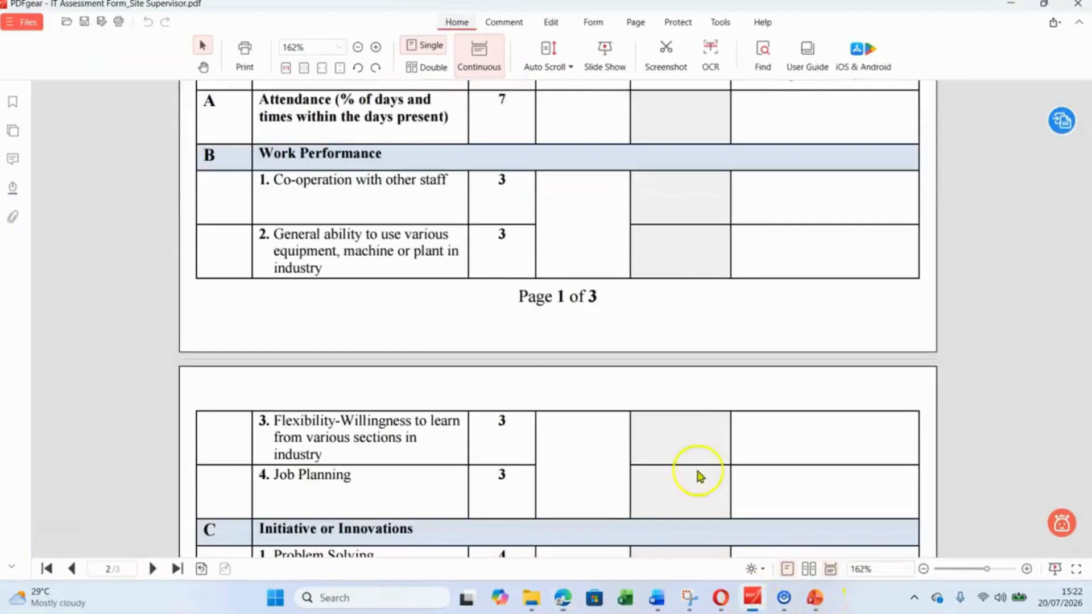
scroll(524, 356, up, 3)
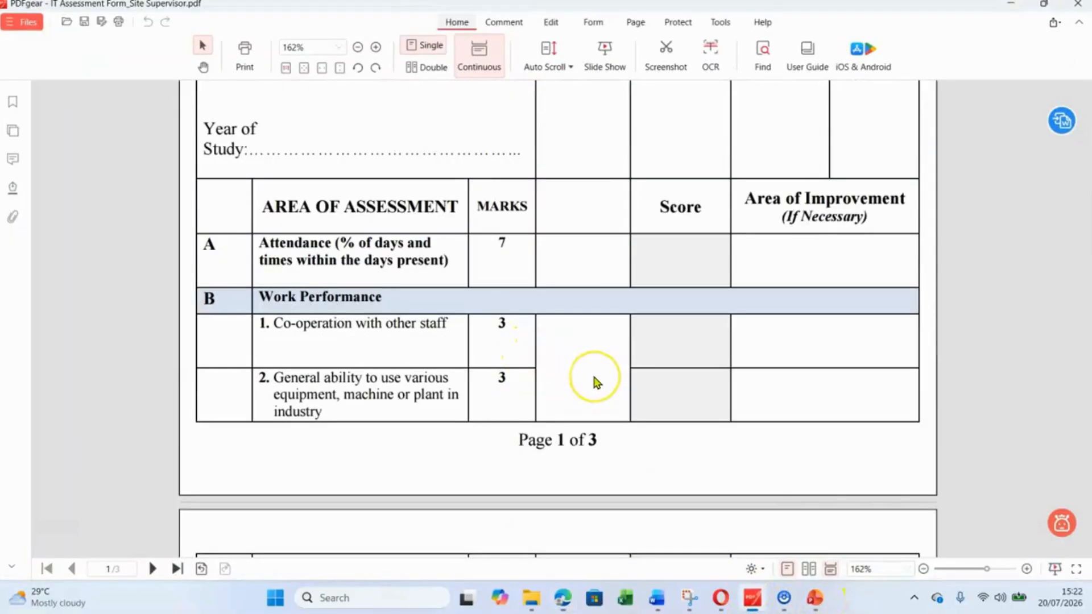
scroll(595, 382, up, 8)
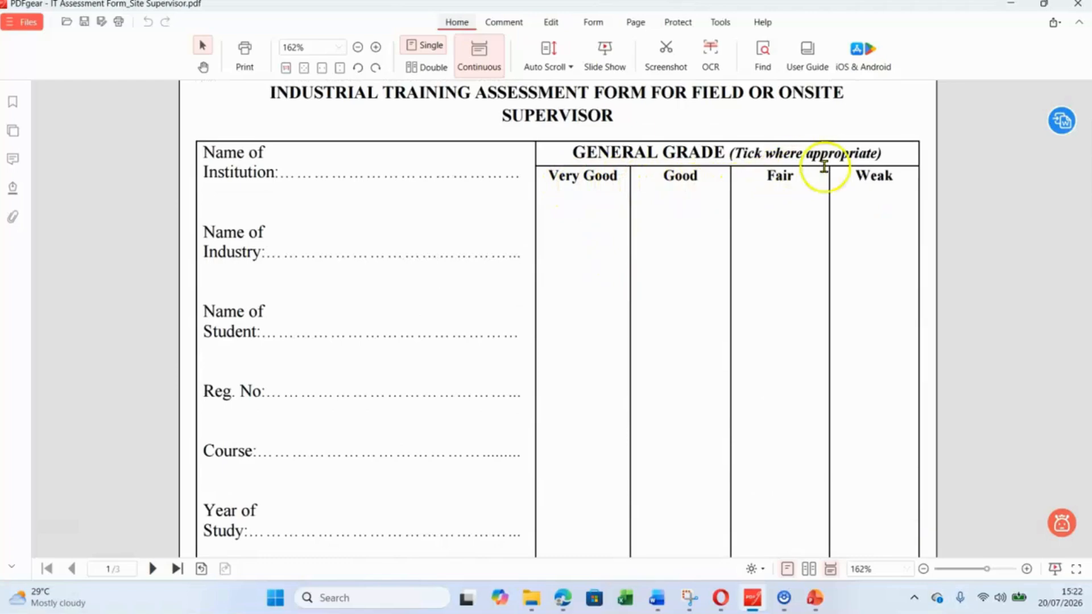
drag(897, 180, 791, 181)
click(668, 217)
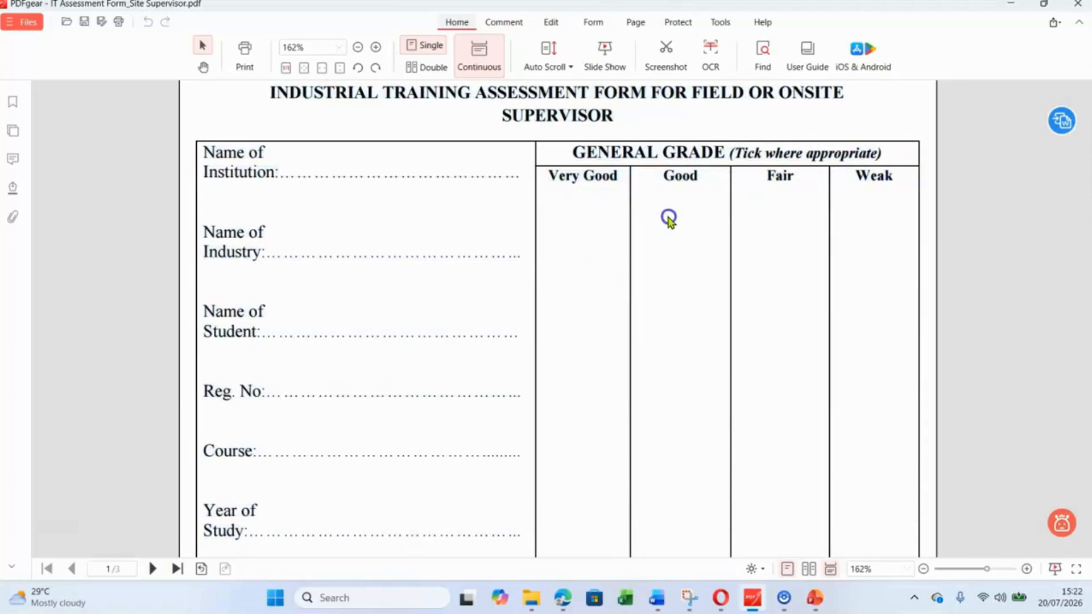
drag(549, 177, 882, 180)
click(926, 188)
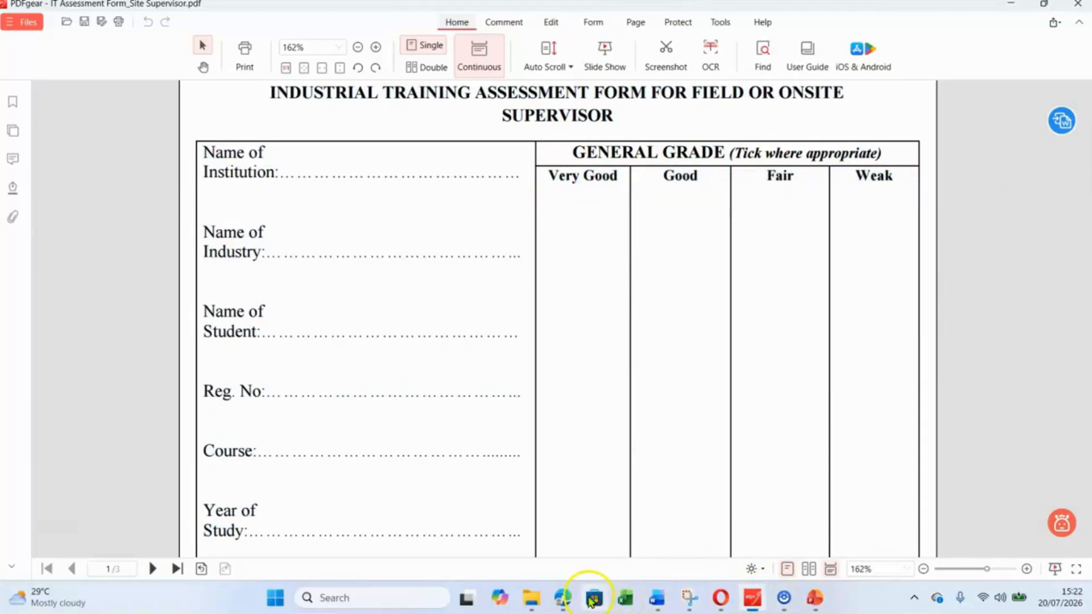
click(561, 598)
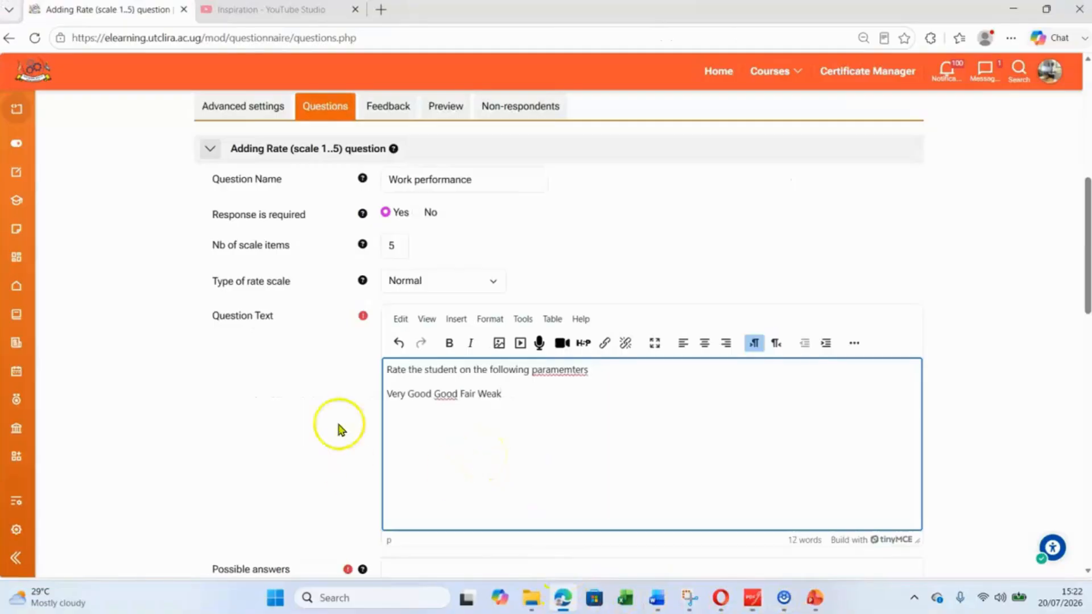
Lay out the rating key on separate lines as 5=Excellent, 4=Very Good, 3=Good, 2=Fair, 1-Weak, and correct the spelling of 'parameters'
click(448, 393)
click(435, 394)
key(Return)
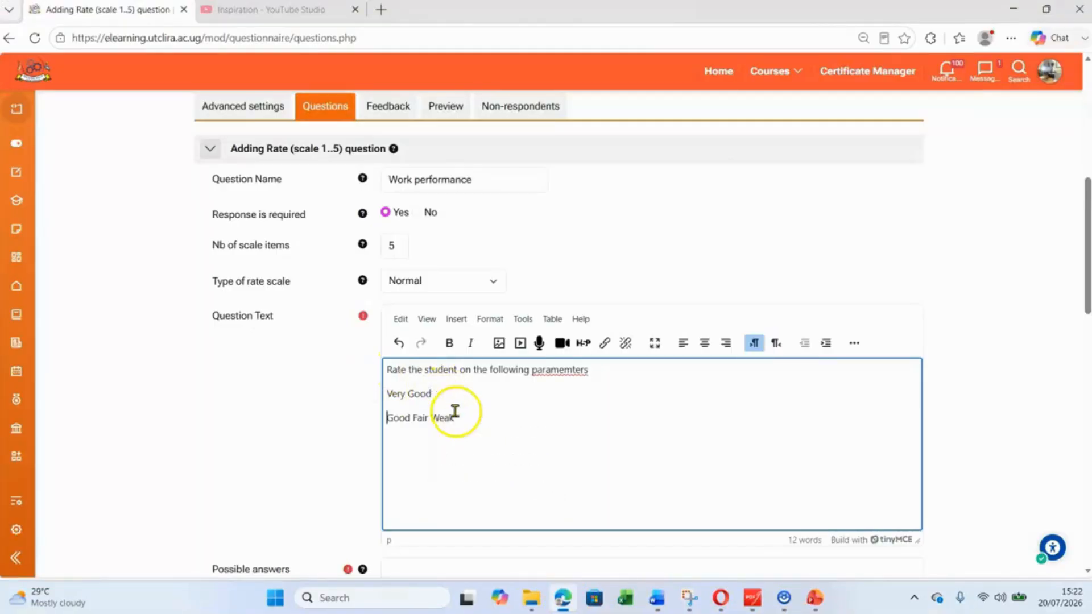
click(412, 417)
key(Return)
click(406, 444)
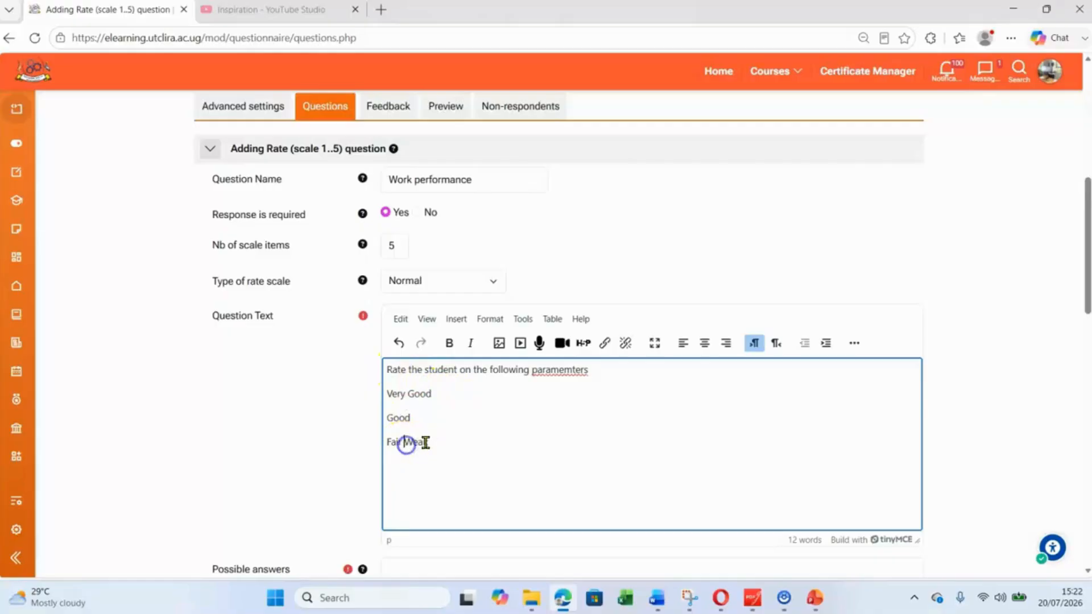
key(Return)
click(399, 441)
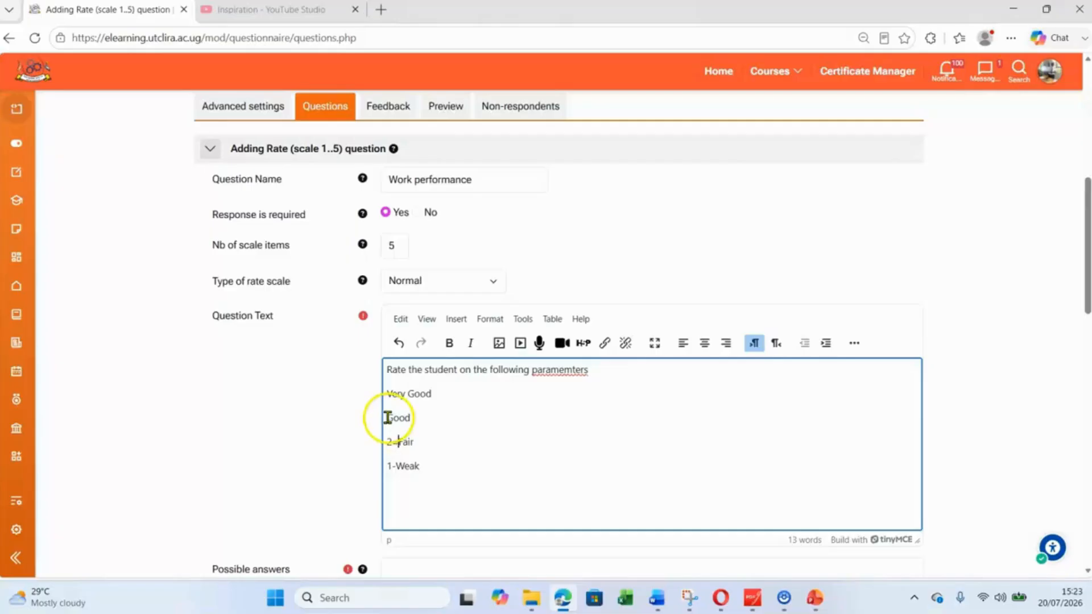
click(388, 418)
click(388, 395)
key(Return)
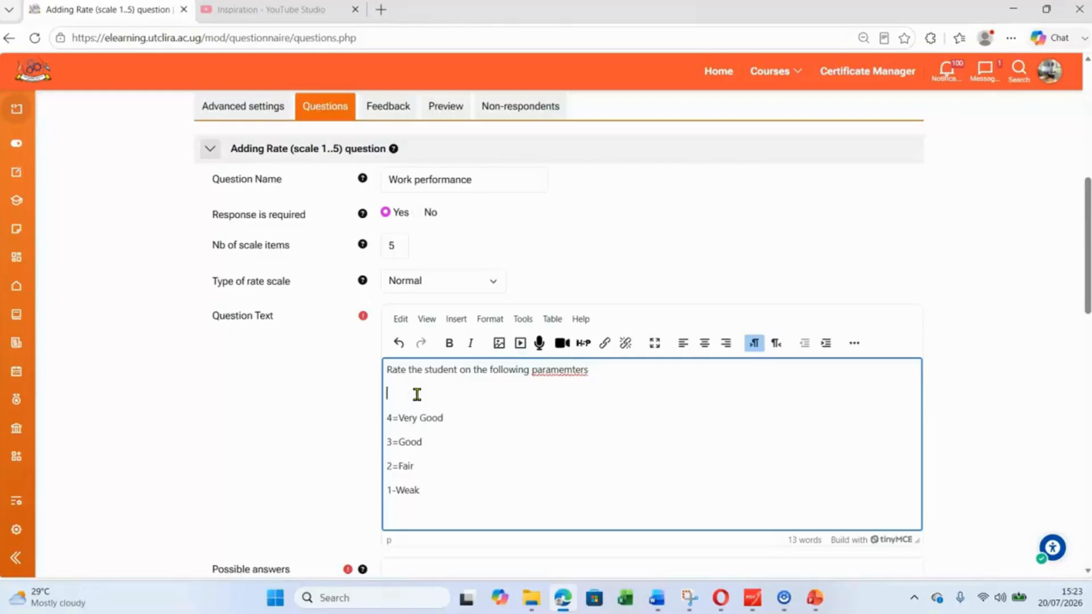
text(5=Excellent)
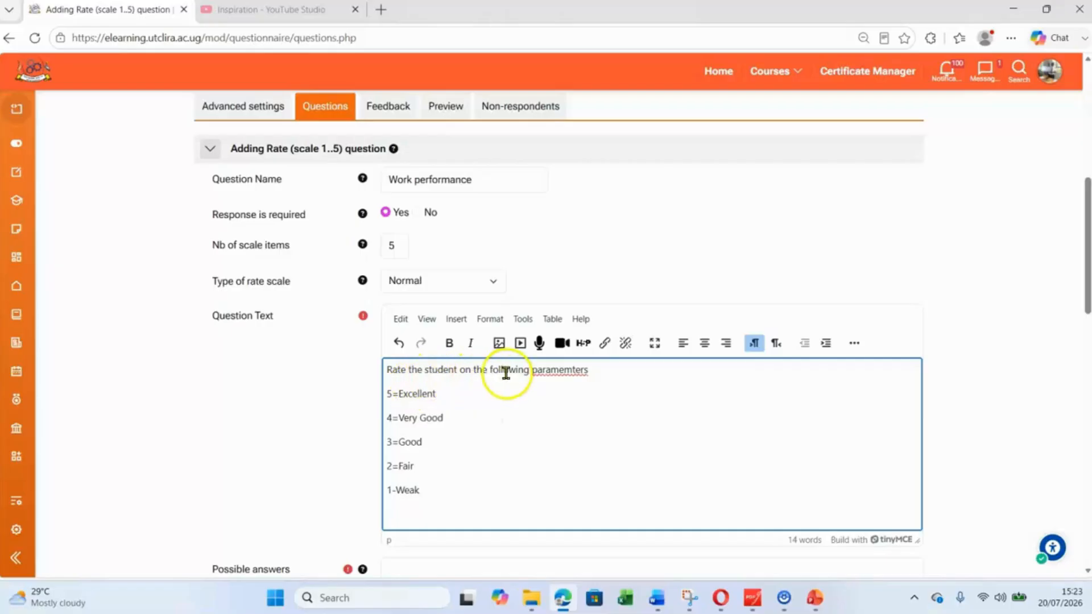
right_click(558, 375)
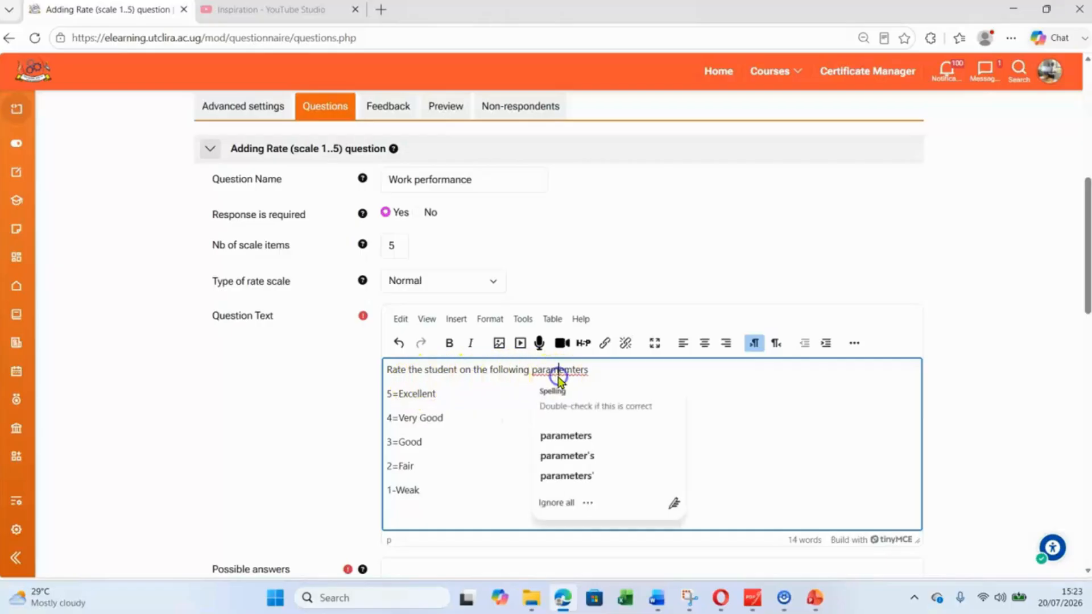
click(578, 436)
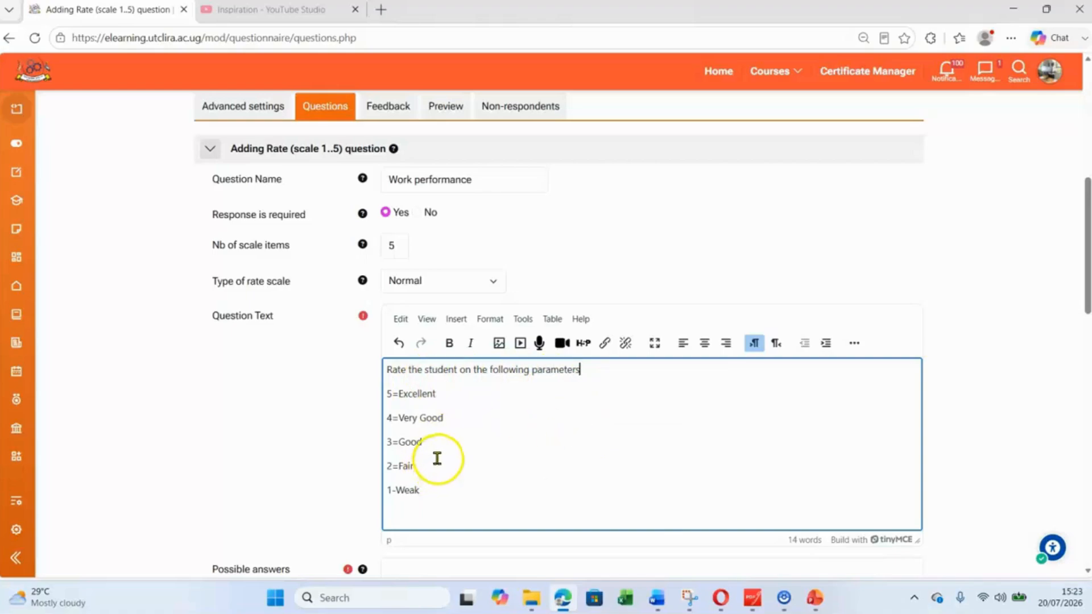
Copy the four Work Performance criteria from the PDF form and paste them into the Possible answers field
scroll(453, 454, down, 3)
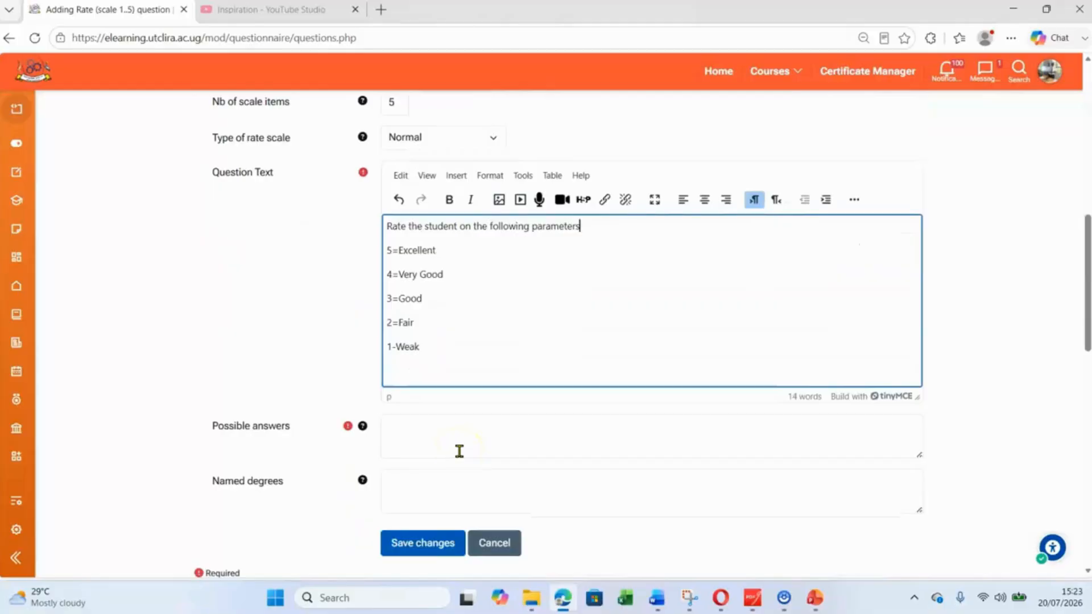
scroll(459, 451, down, 1)
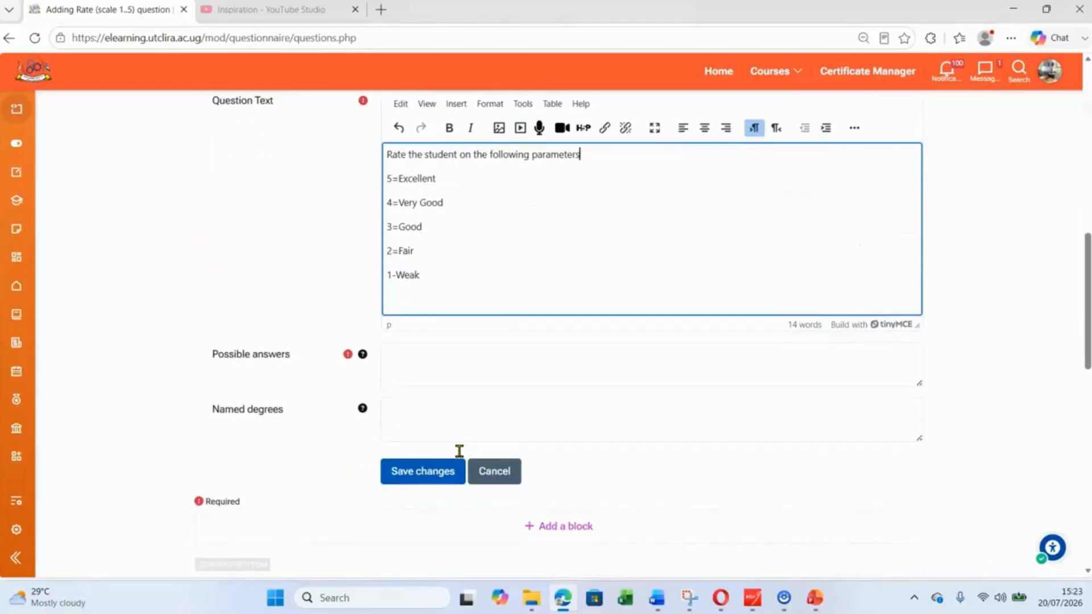
click(429, 360)
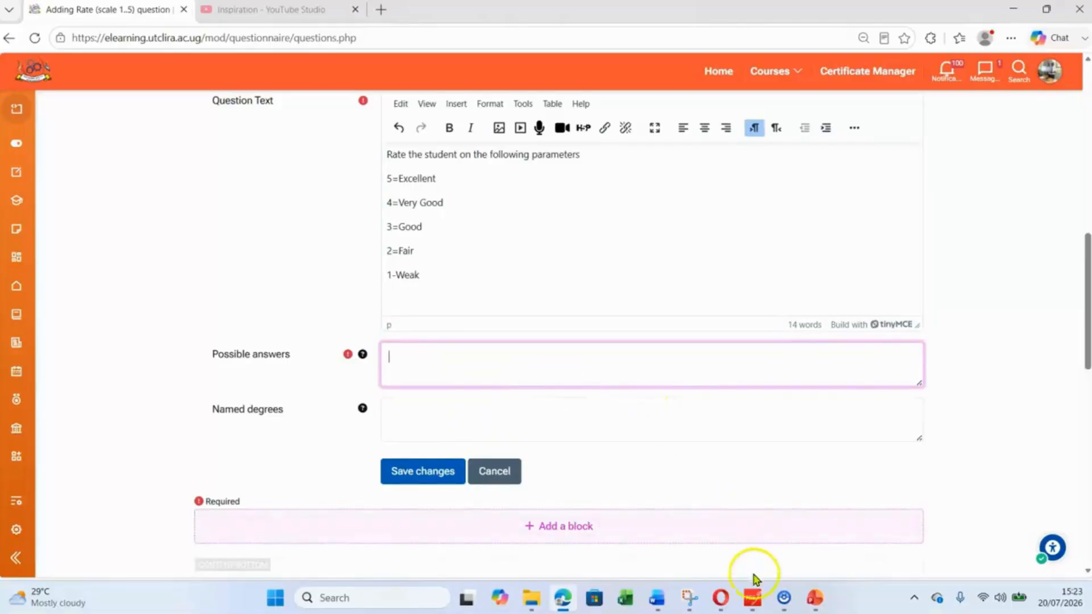
click(752, 598)
scroll(479, 444, down, 5)
scroll(455, 409, down, 3)
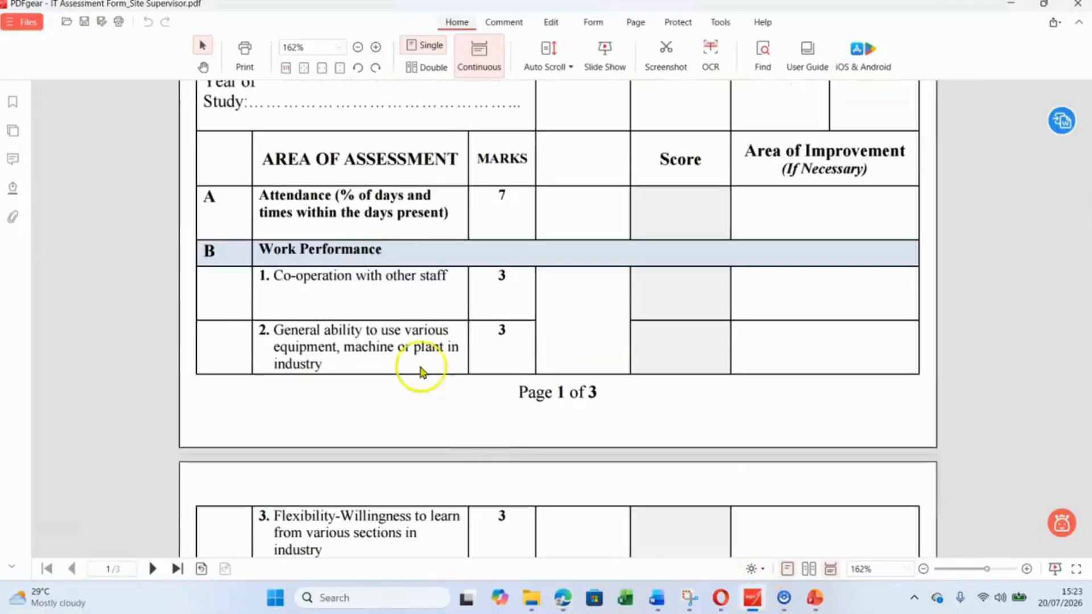
scroll(347, 330, down, 2)
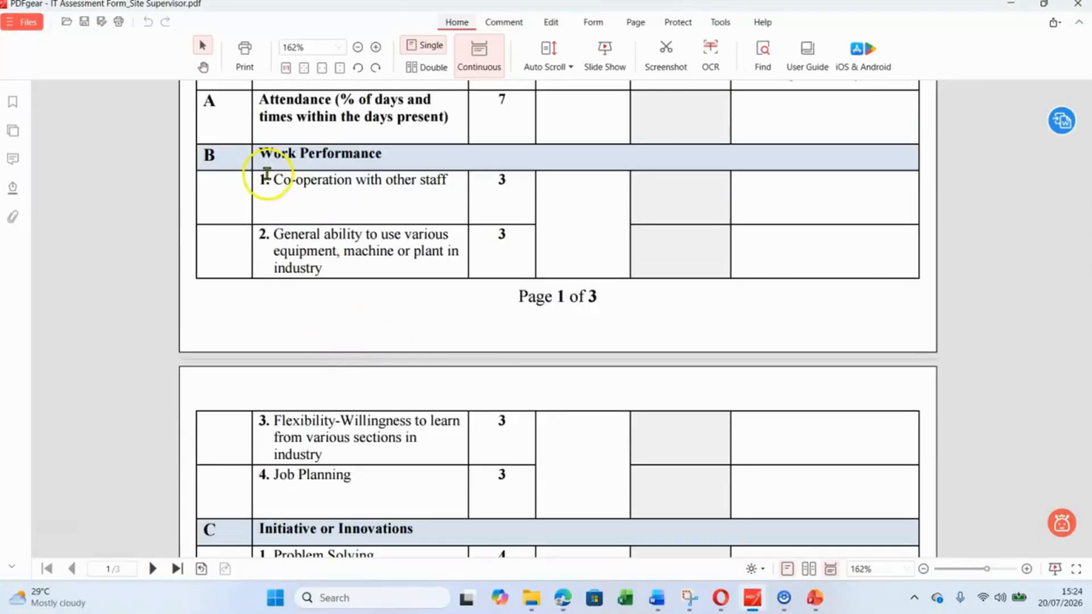
drag(283, 177, 349, 481)
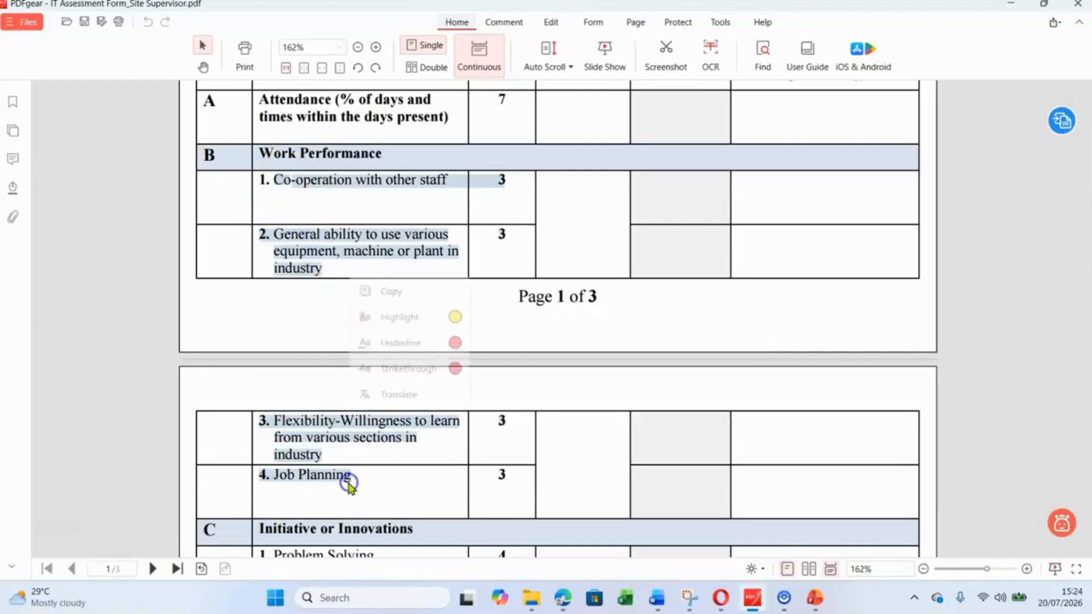
click(394, 292)
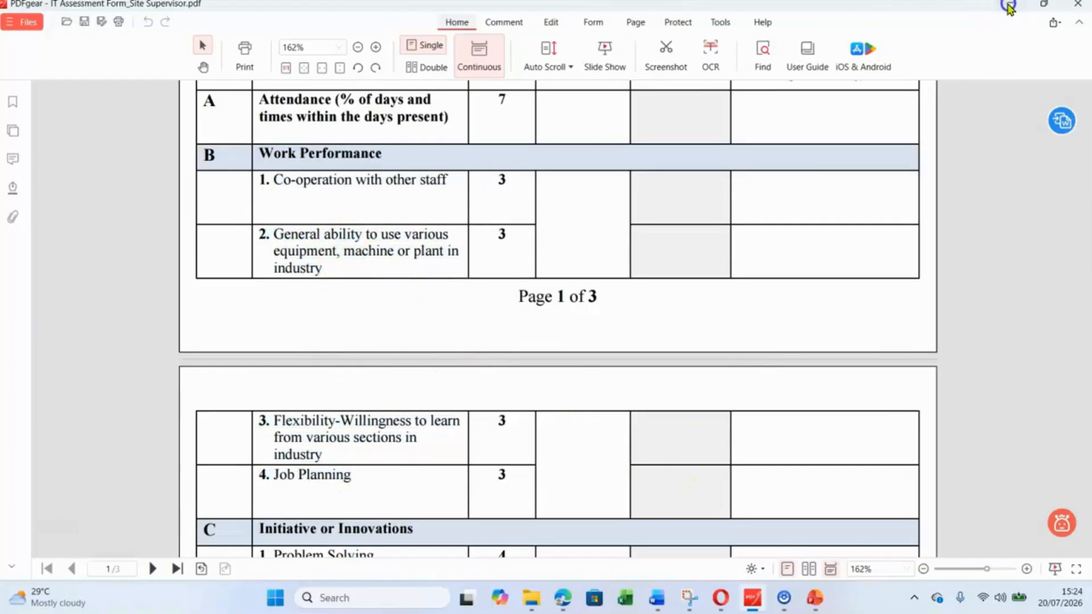
click(1009, 8)
click(431, 365)
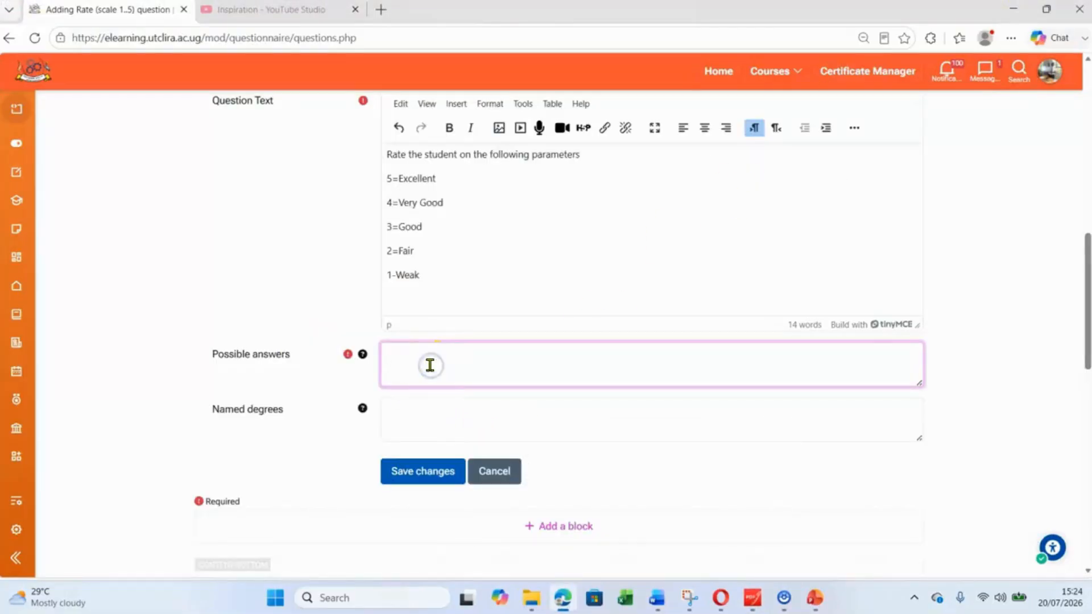
key(ctrl+v)
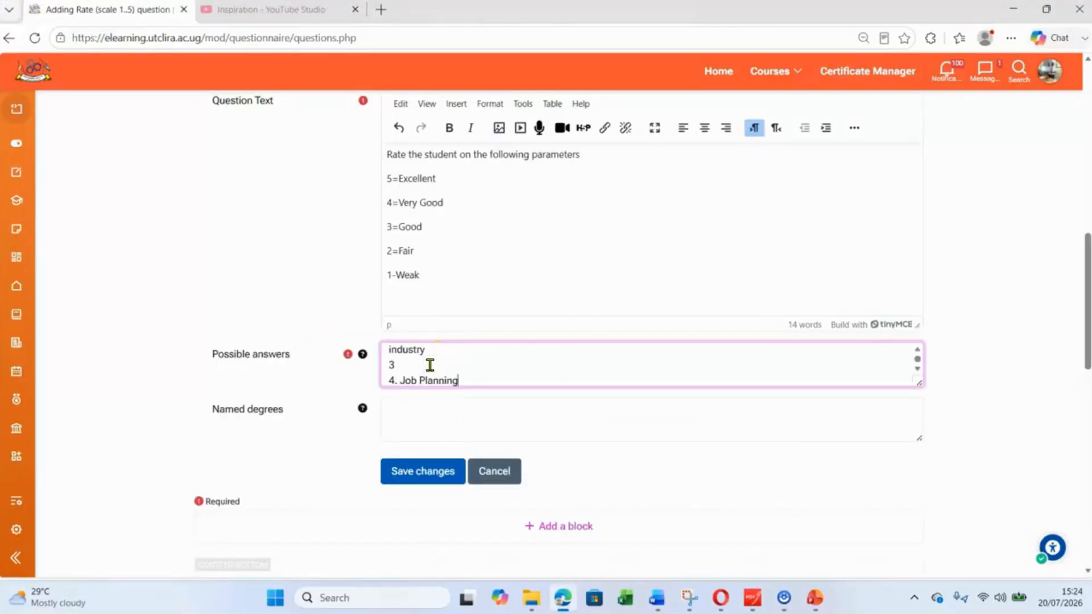
Strip the item numbers and marks from the pasted criteria, then save the Work performance Rate question
scroll(430, 365, up, 3)
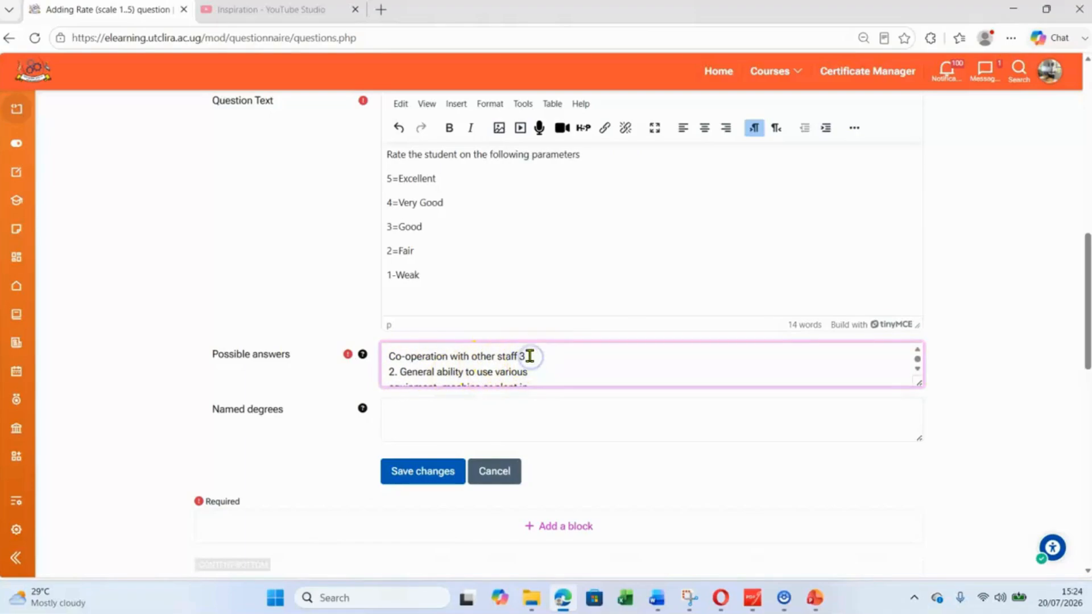
click(397, 380)
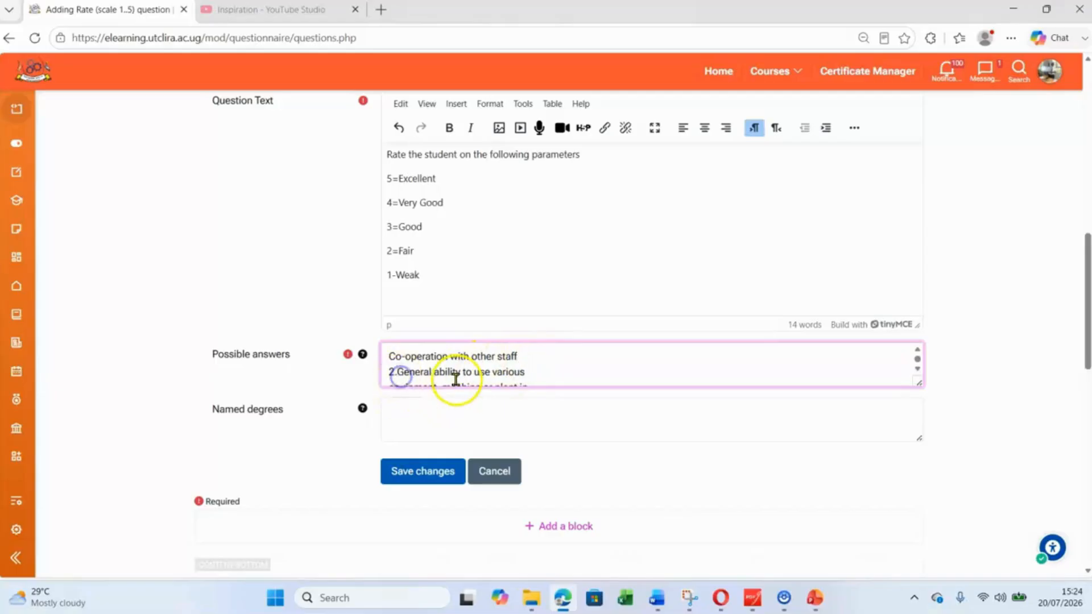
key(BackSpace)
key(BackSpace)
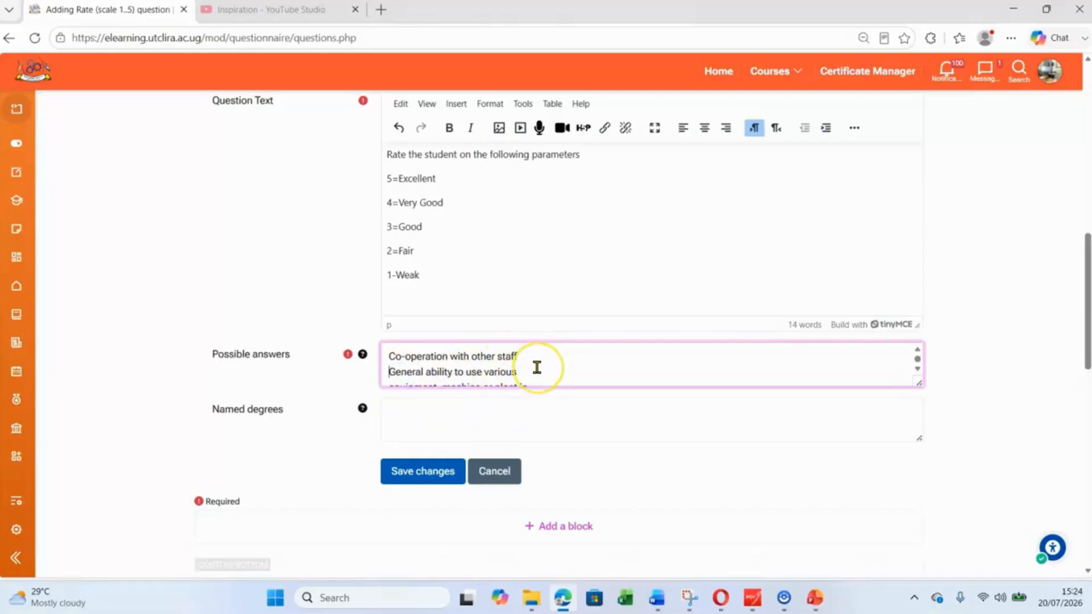
scroll(537, 369, down, 1)
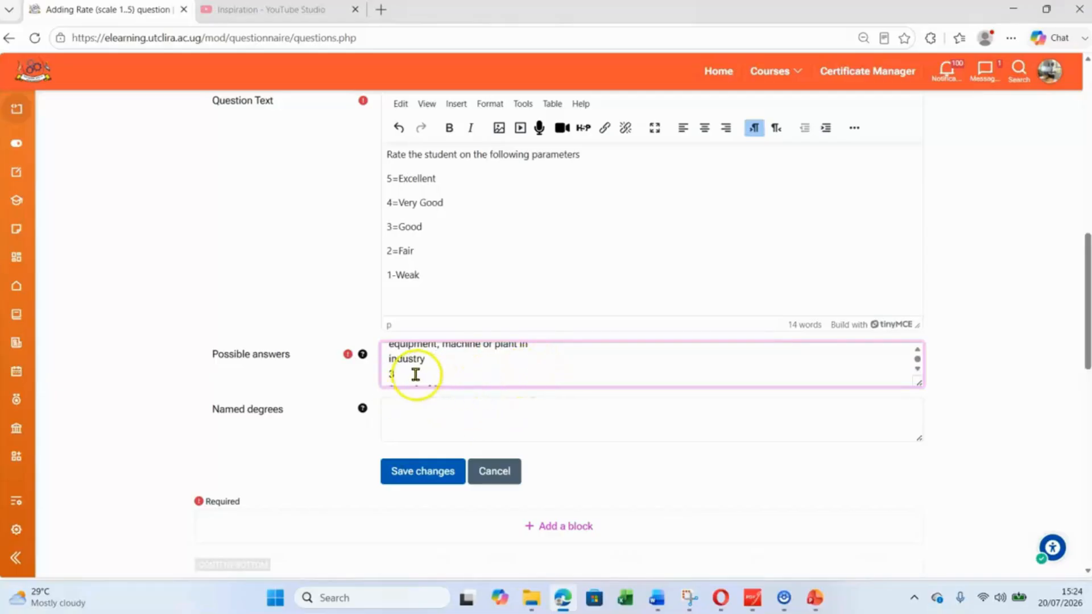
drag(416, 374, 392, 359)
scroll(431, 371, up, 4)
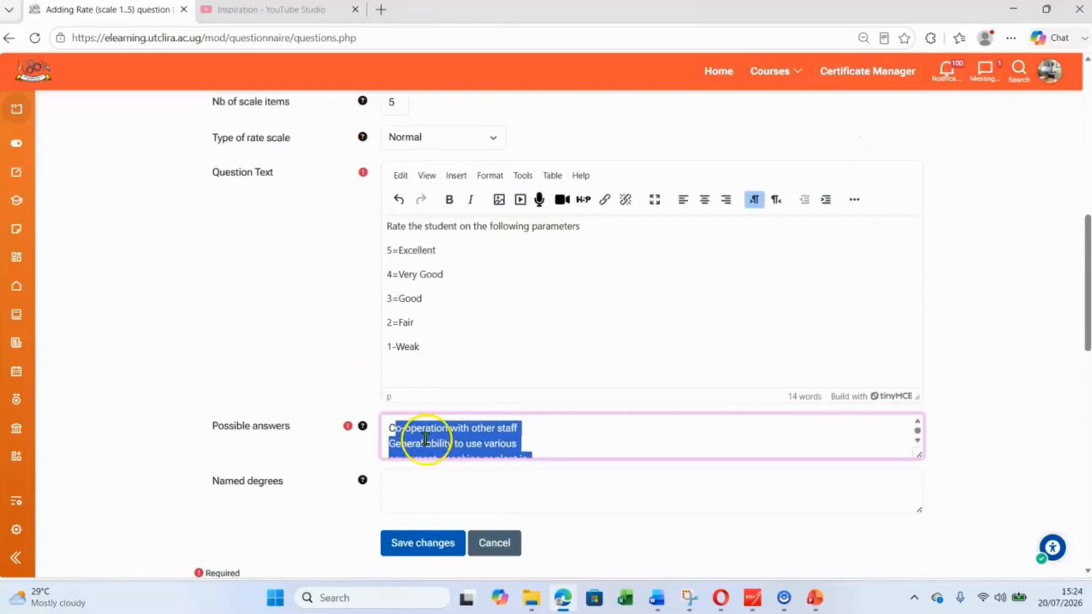
scroll(458, 455, down, 1)
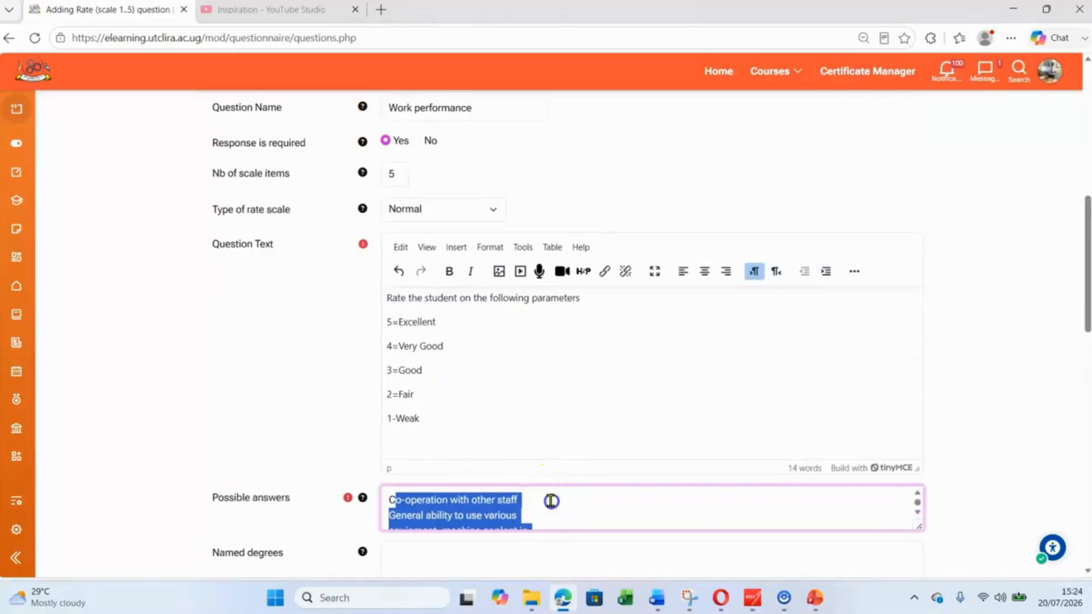
click(541, 506)
scroll(541, 508, up, 1)
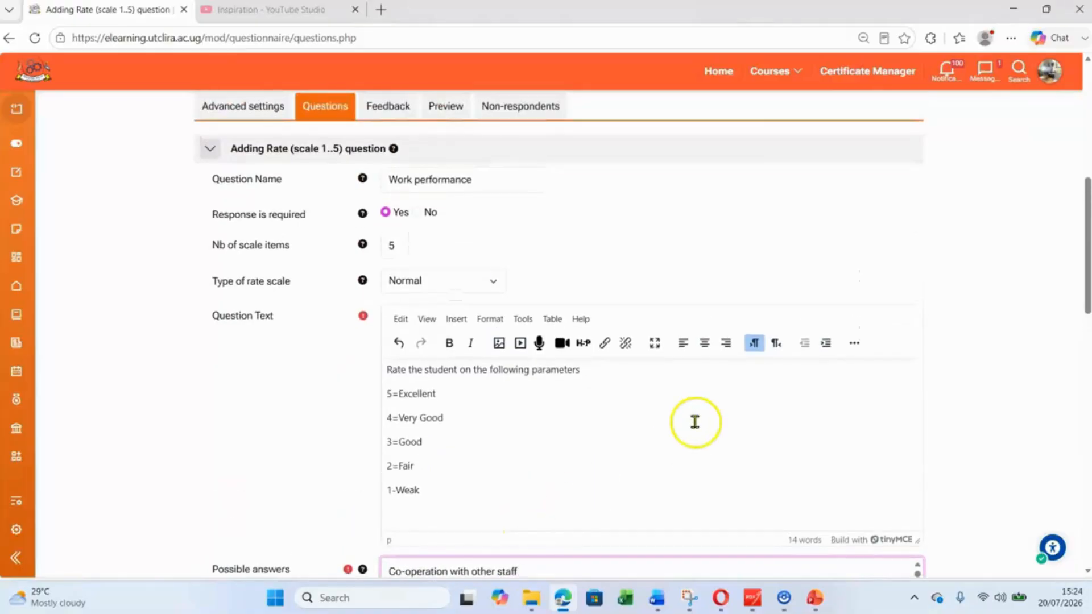
scroll(744, 336, down, 2)
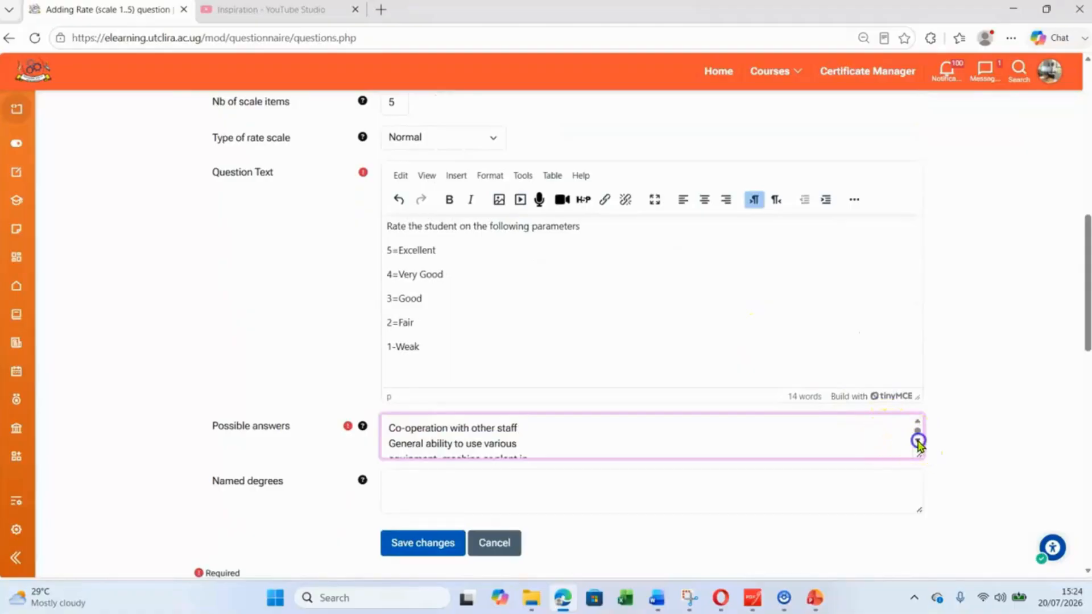
scroll(918, 442, down, 2)
scroll(404, 438, down, 1)
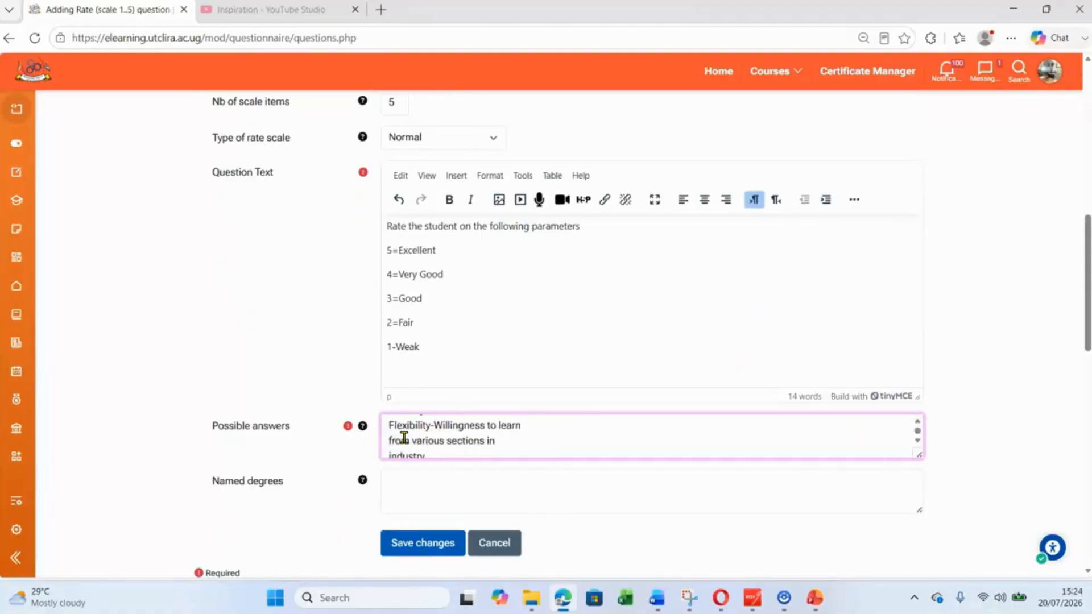
scroll(524, 439, down, 3)
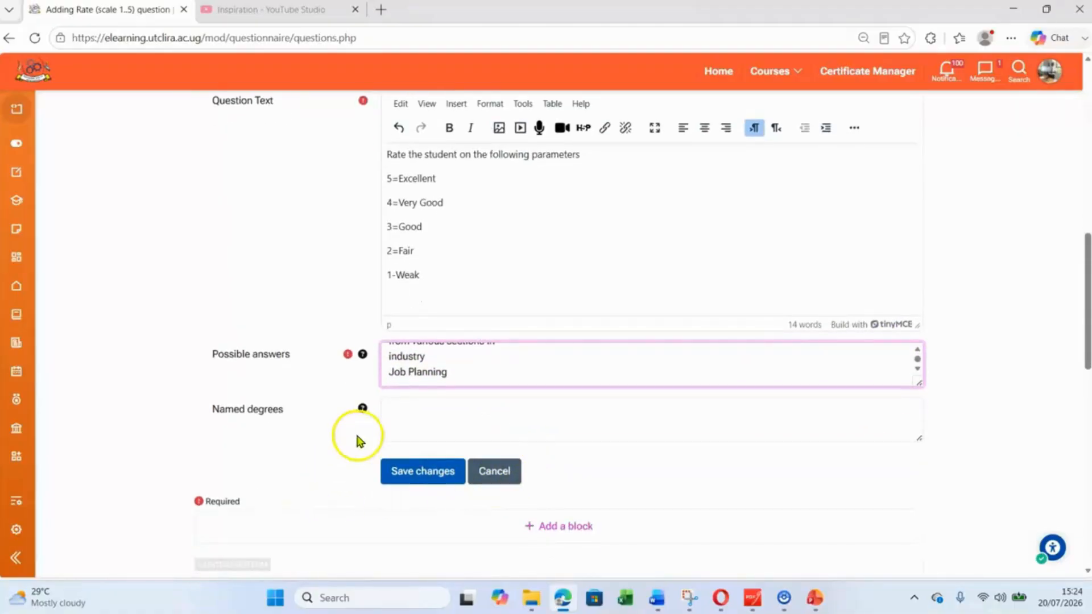
scroll(317, 370, up, 3)
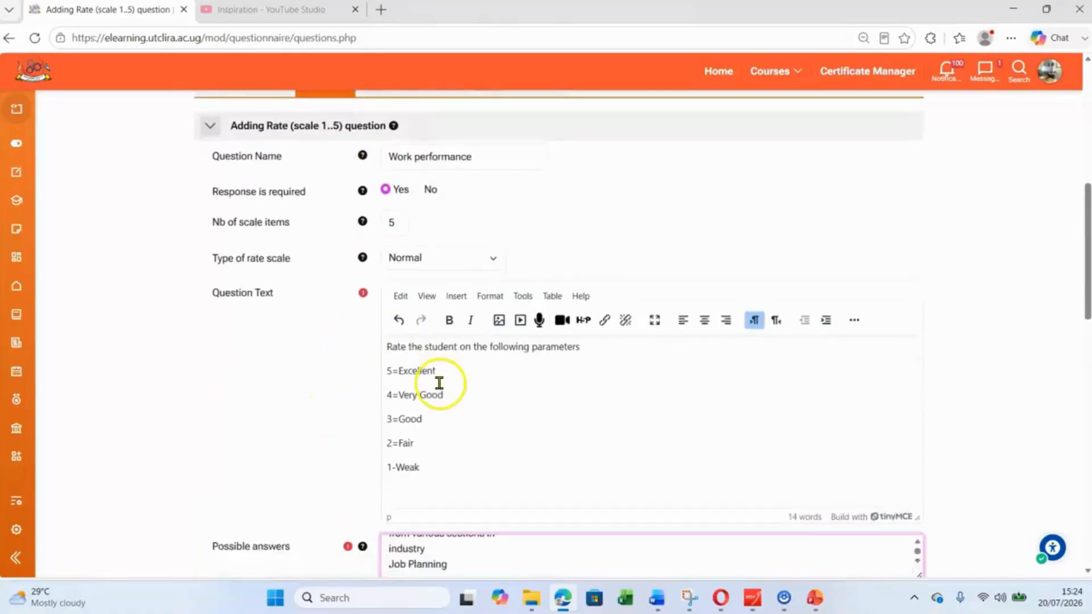
scroll(440, 383, down, 5)
click(441, 409)
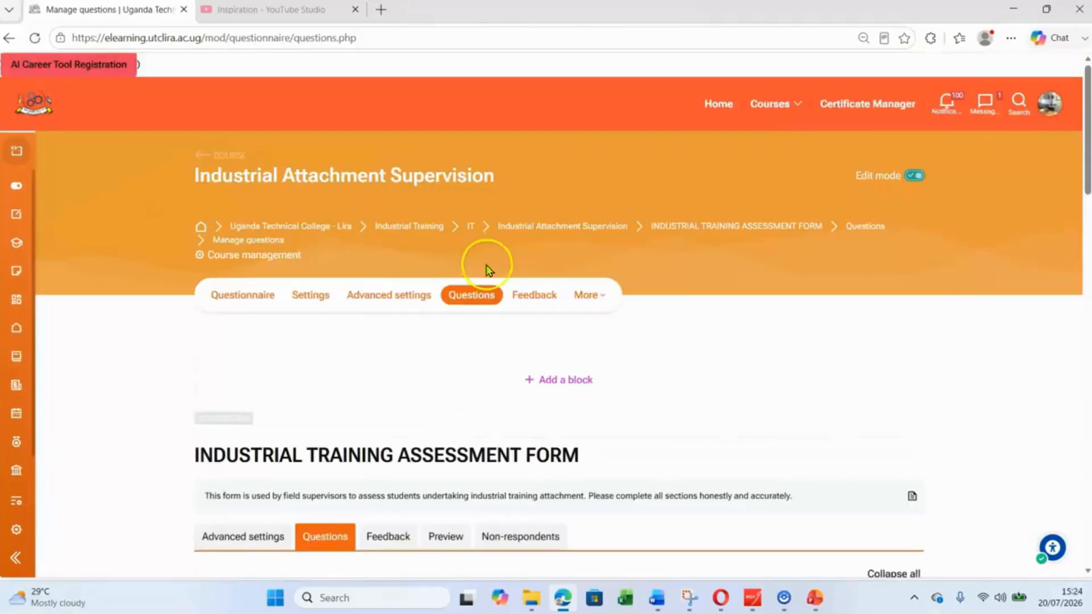
scroll(487, 270, down, 10)
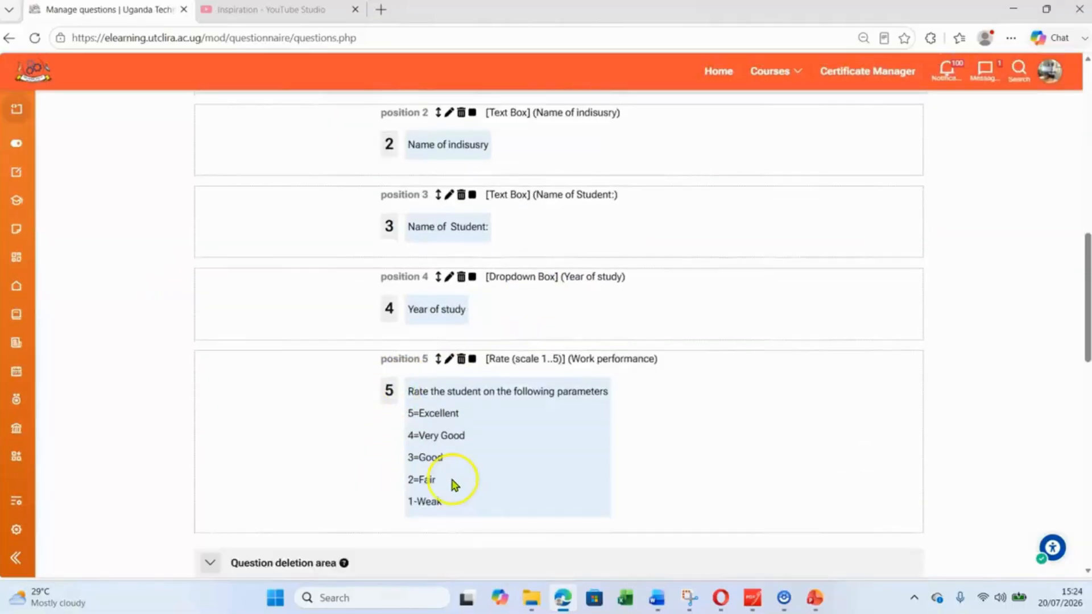
Preview the questionnaire to check how the Work performance rating question appears
scroll(455, 485, down, 2)
scroll(437, 296, up, 8)
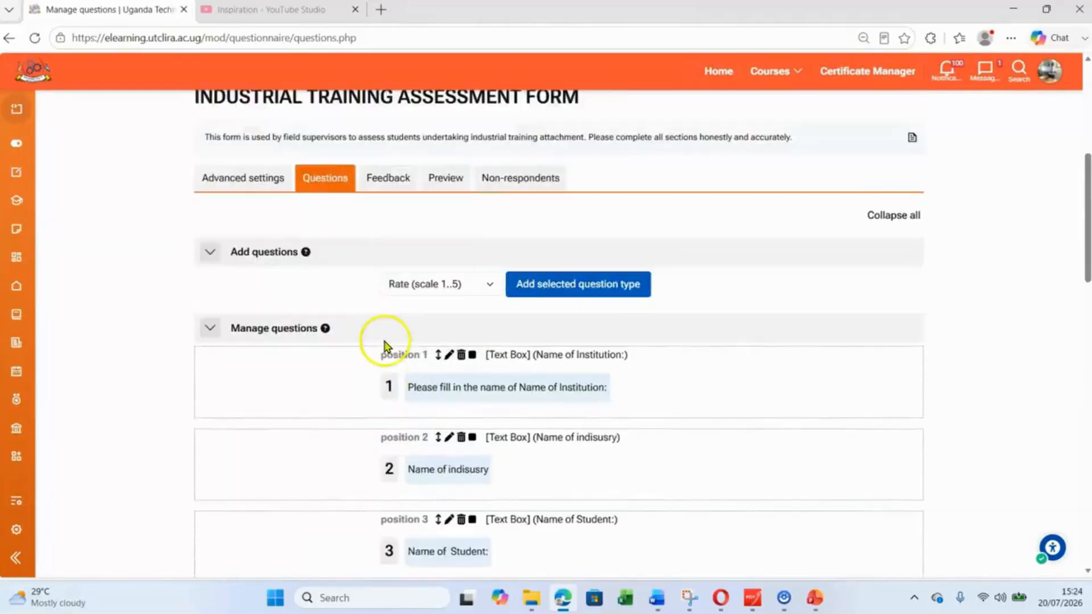
scroll(451, 358, up, 4)
click(445, 394)
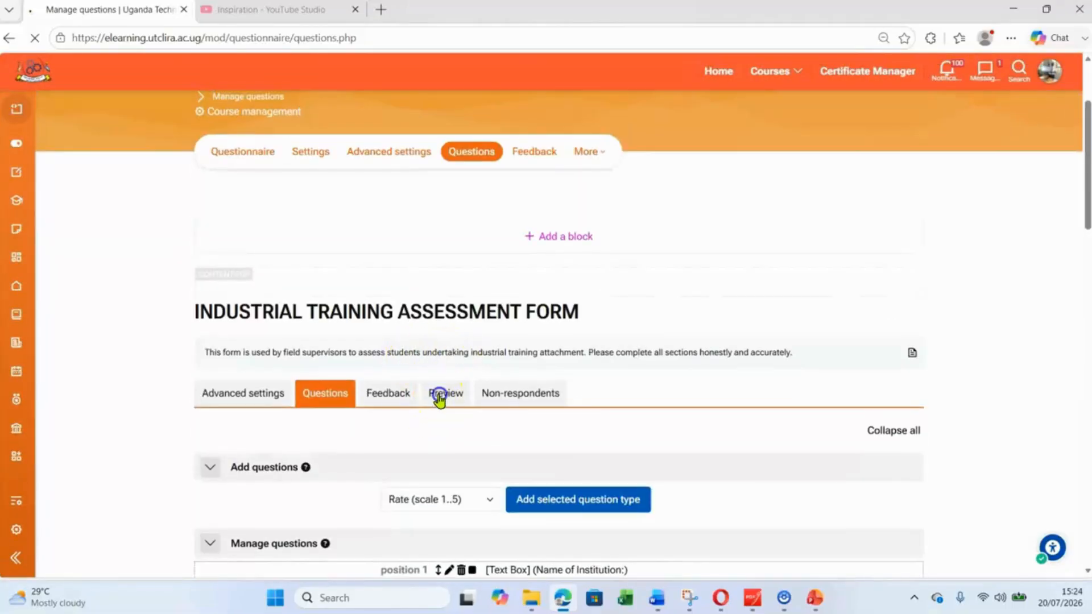
scroll(495, 344, down, 4)
scroll(569, 355, down, 9)
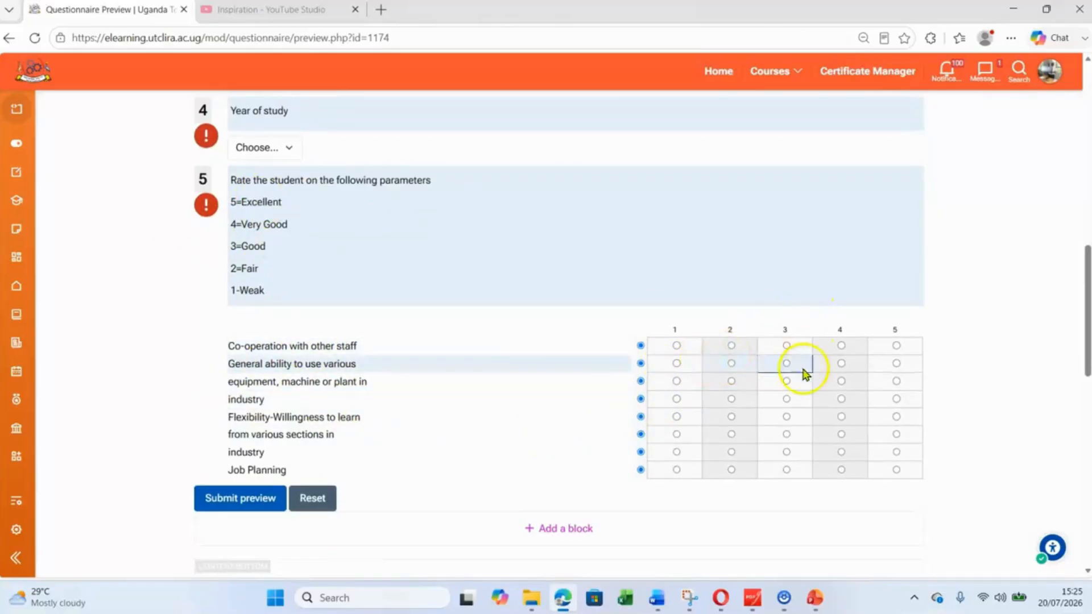
scroll(500, 419, up, 10)
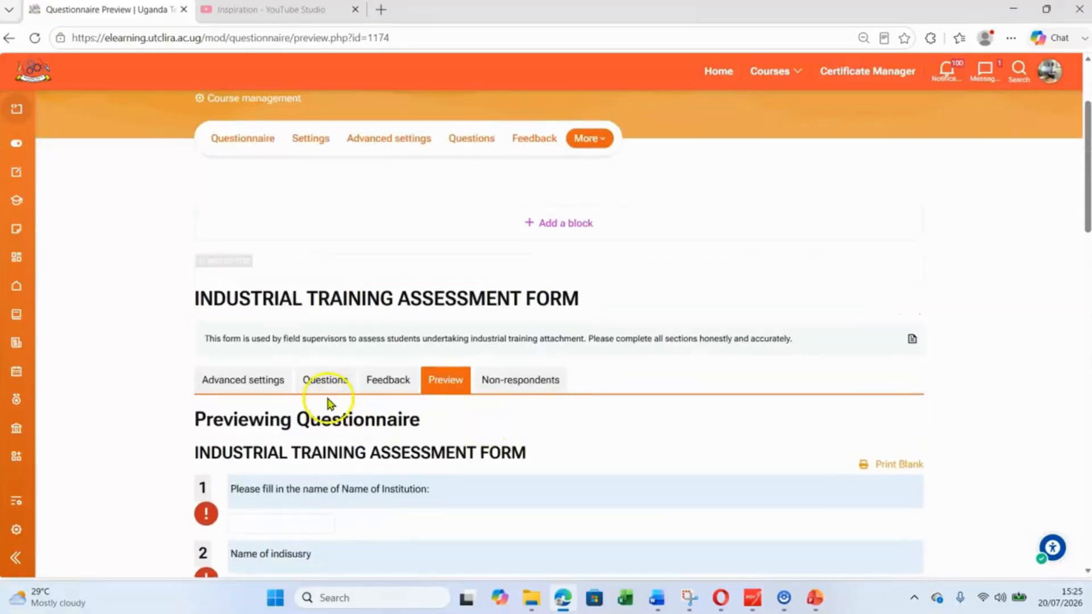
Copy the Practical Skills section heading from the PDF assessment form
click(329, 384)
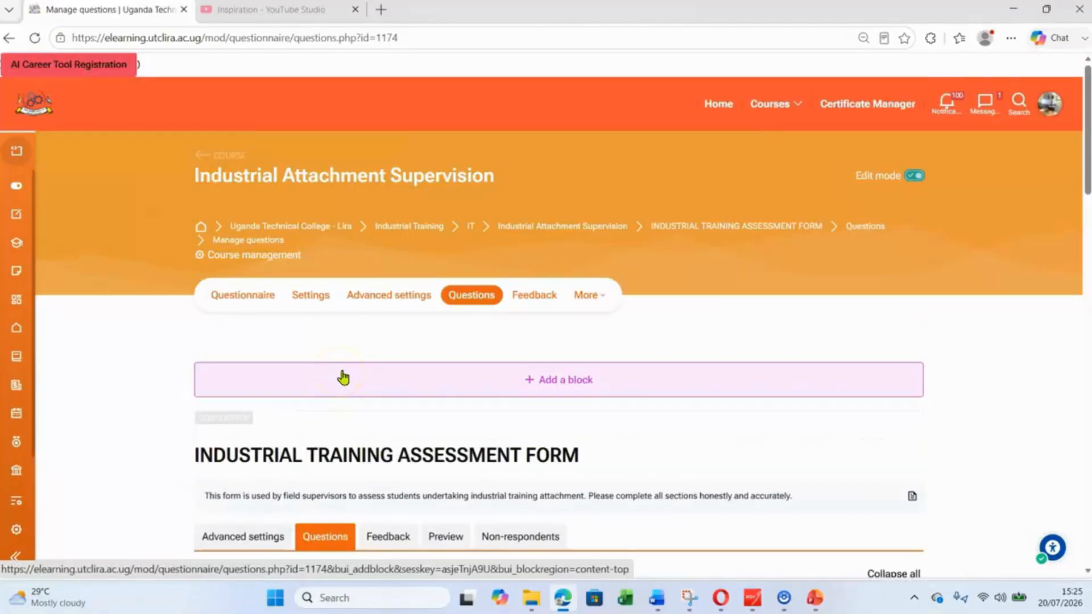
scroll(456, 446, down, 10)
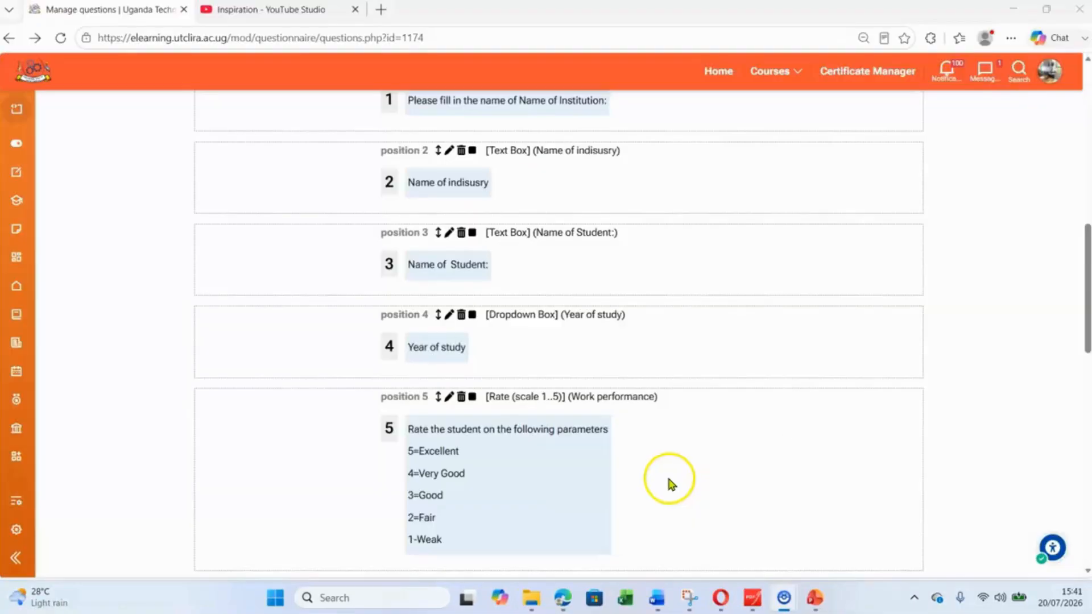
mouse_move(723, 592)
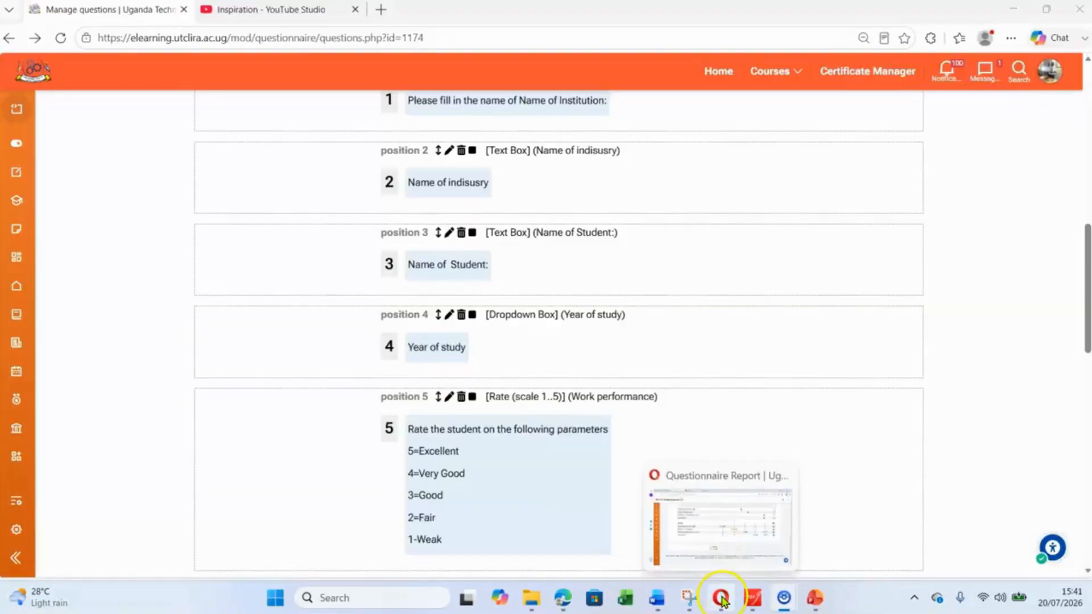
click(753, 597)
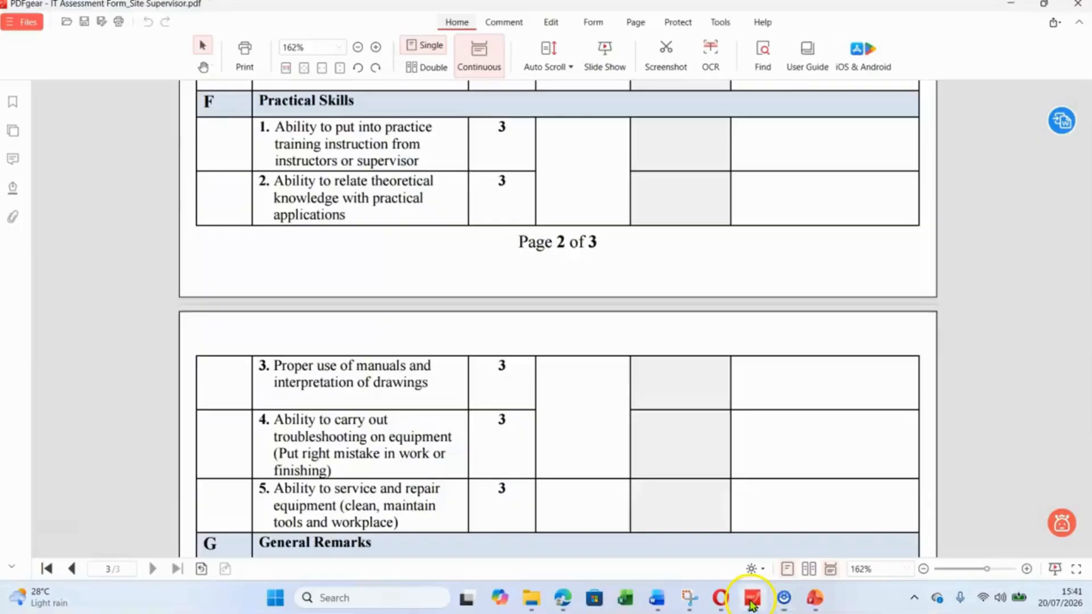
scroll(516, 406, up, 10)
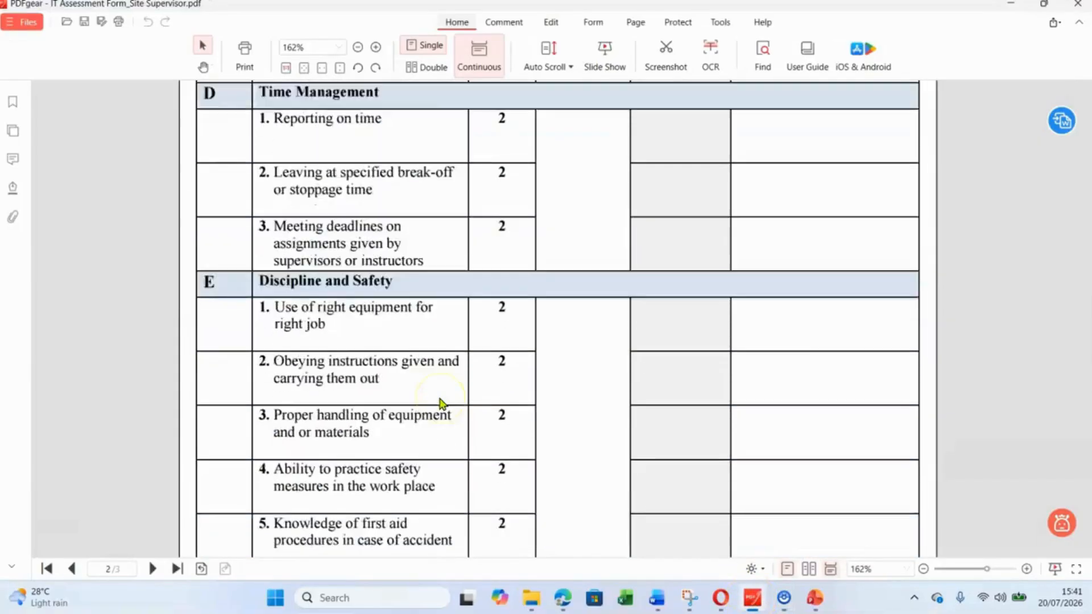
scroll(441, 402, up, 7)
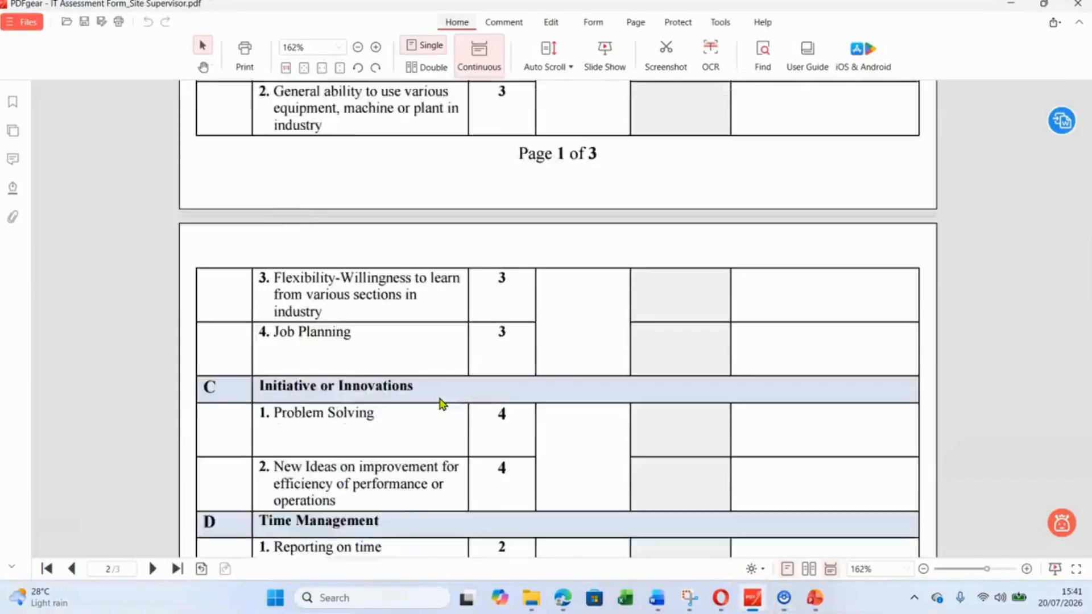
scroll(441, 403, down, 3)
scroll(437, 406, down, 10)
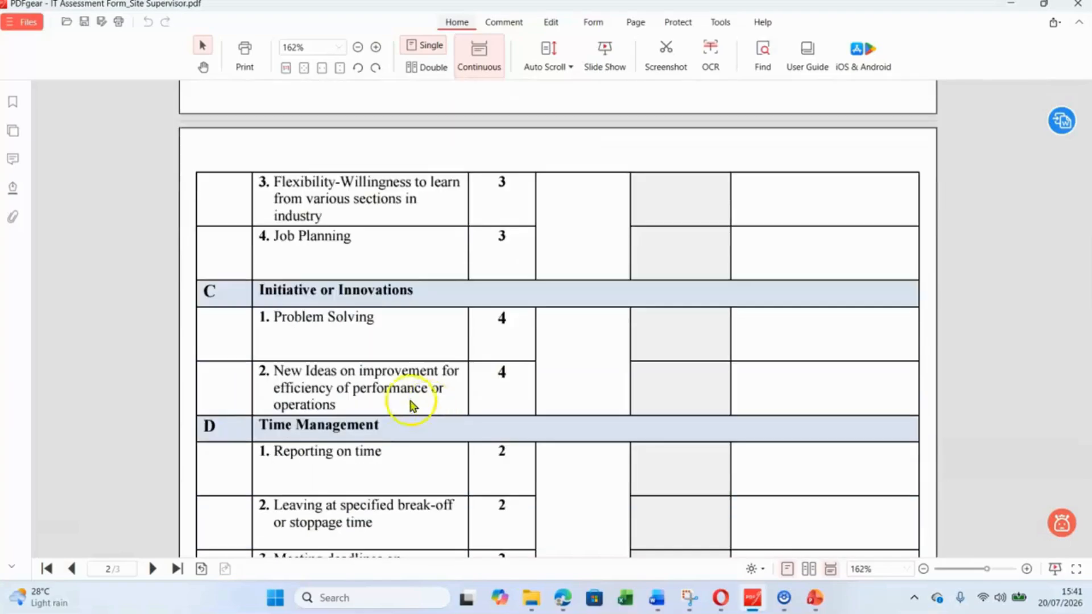
scroll(396, 379, down, 5)
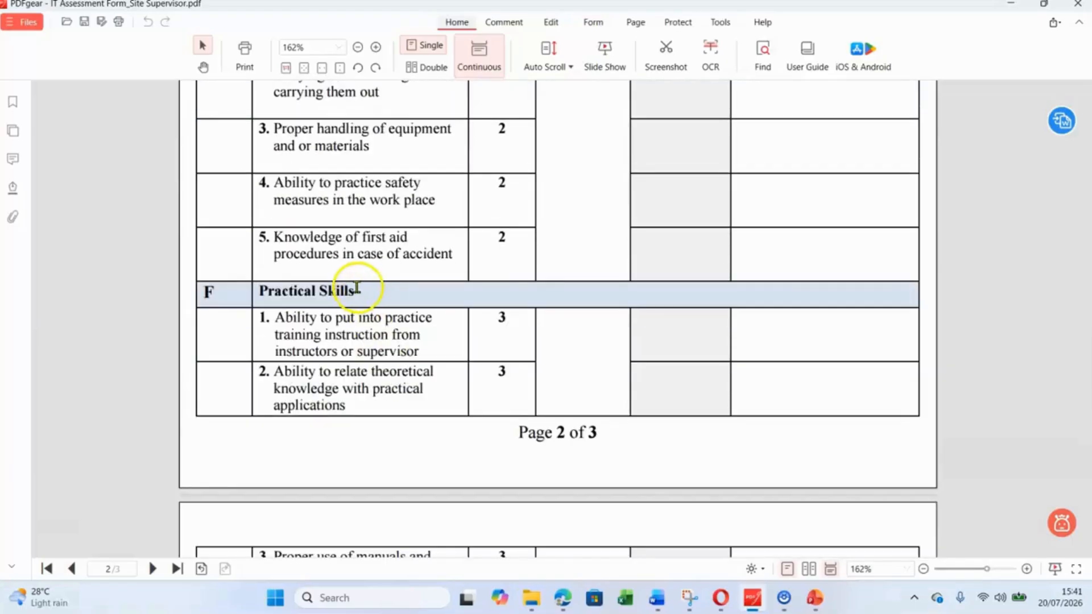
drag(358, 293, 269, 289)
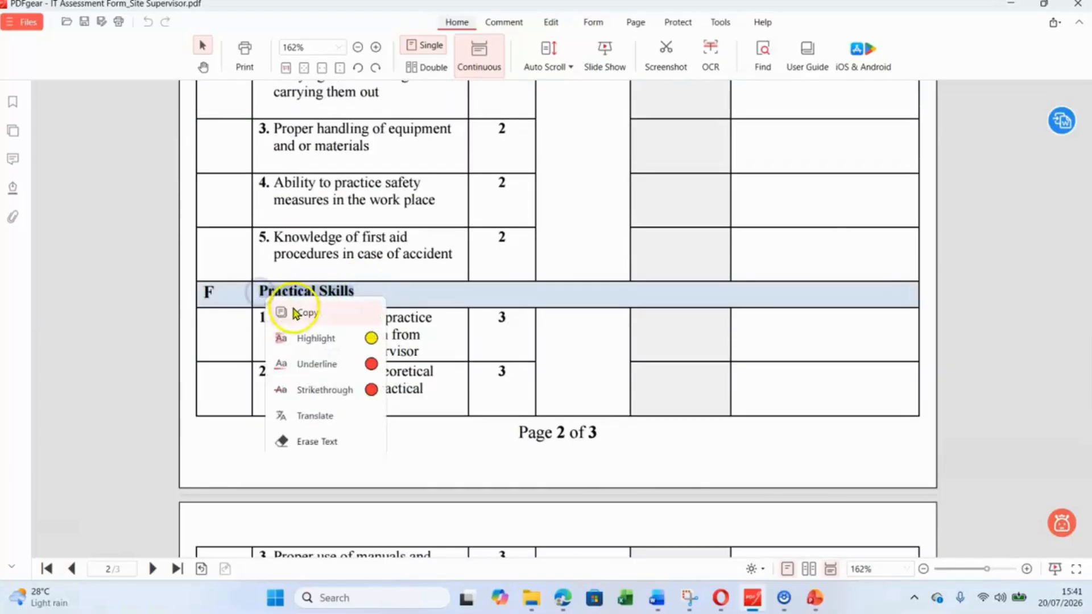
click(289, 310)
Add a new Rate (scale 1..5) question and name it Practical Skills
click(563, 598)
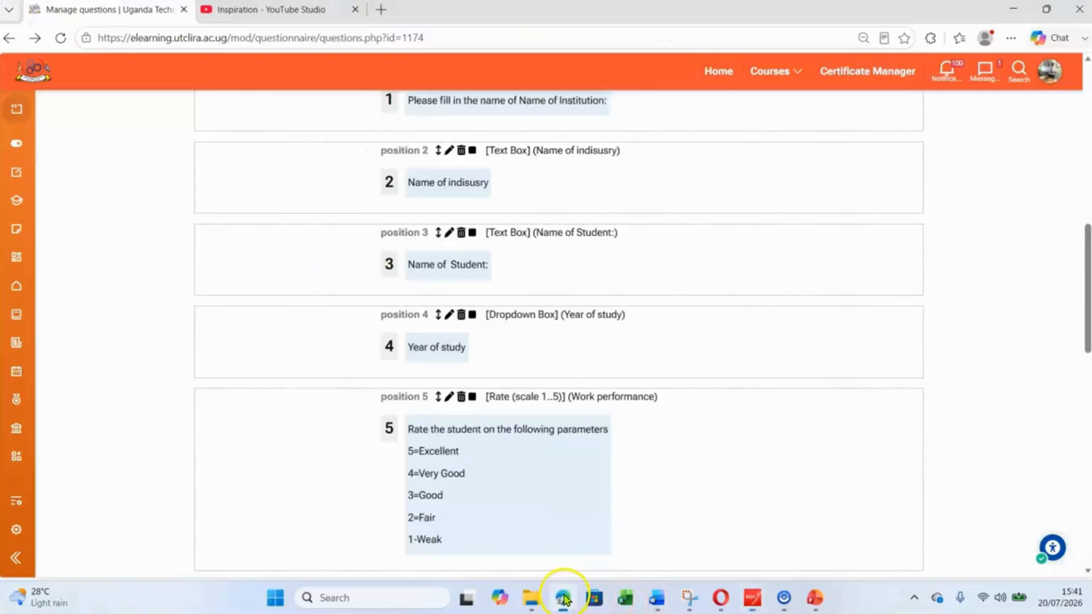
scroll(484, 362, up, 3)
scroll(485, 362, up, 4)
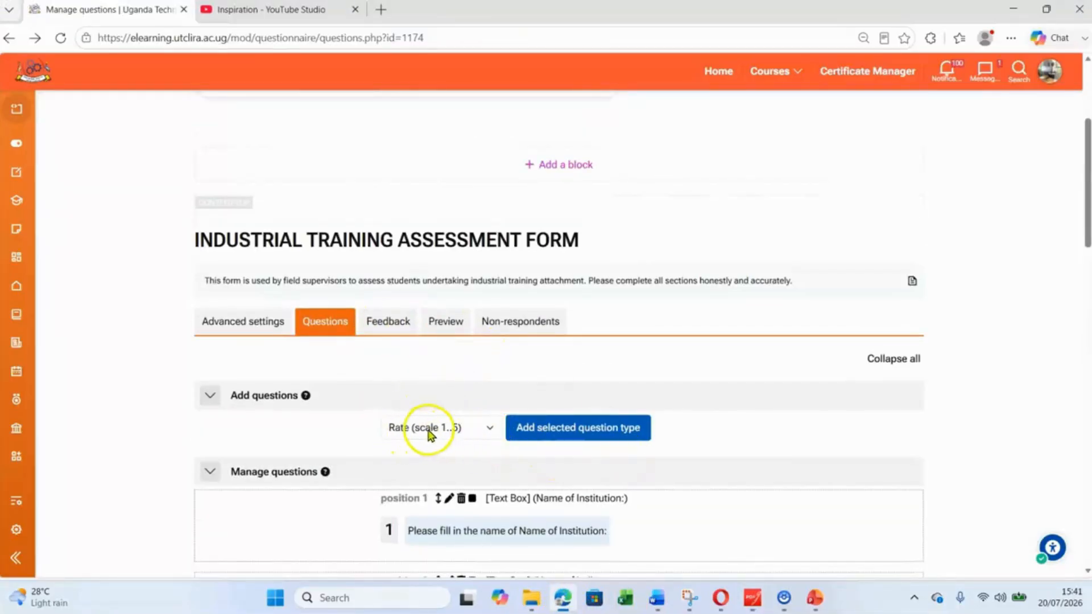
click(592, 427)
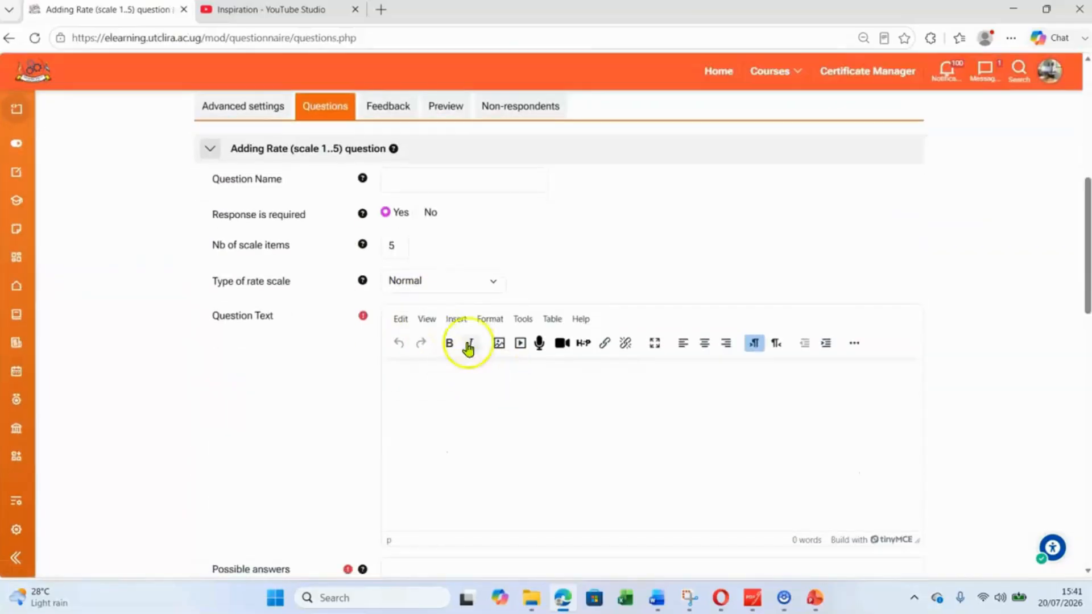
click(426, 174)
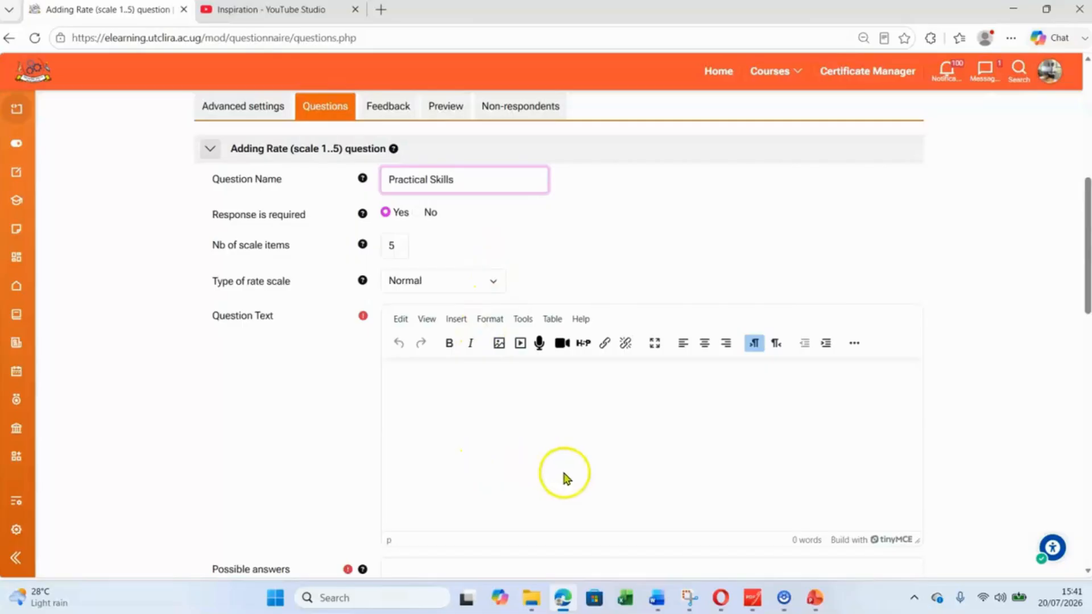
Copy the practical skills rating instructions with the 1 = Weak to 5 = Excellent key from the Word document
click(657, 598)
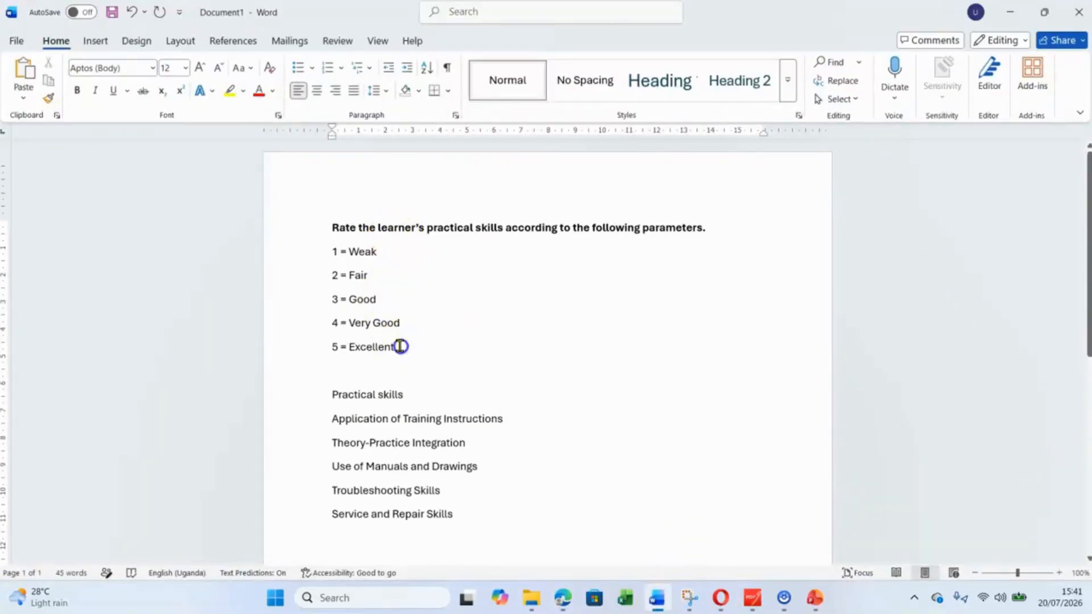
drag(400, 347, 323, 229)
right_click(342, 235)
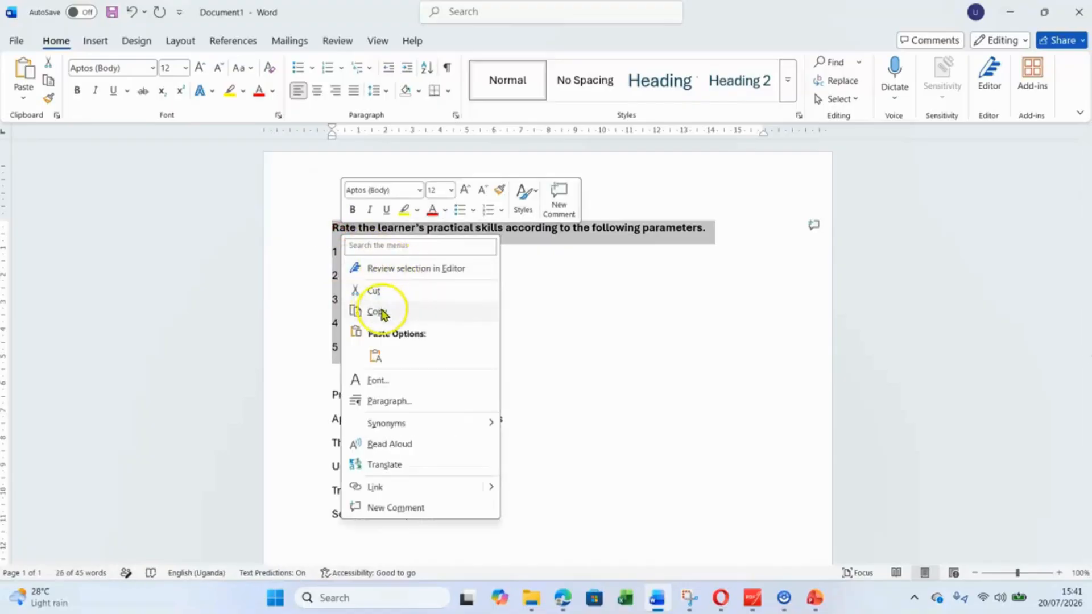
click(380, 311)
click(1010, 12)
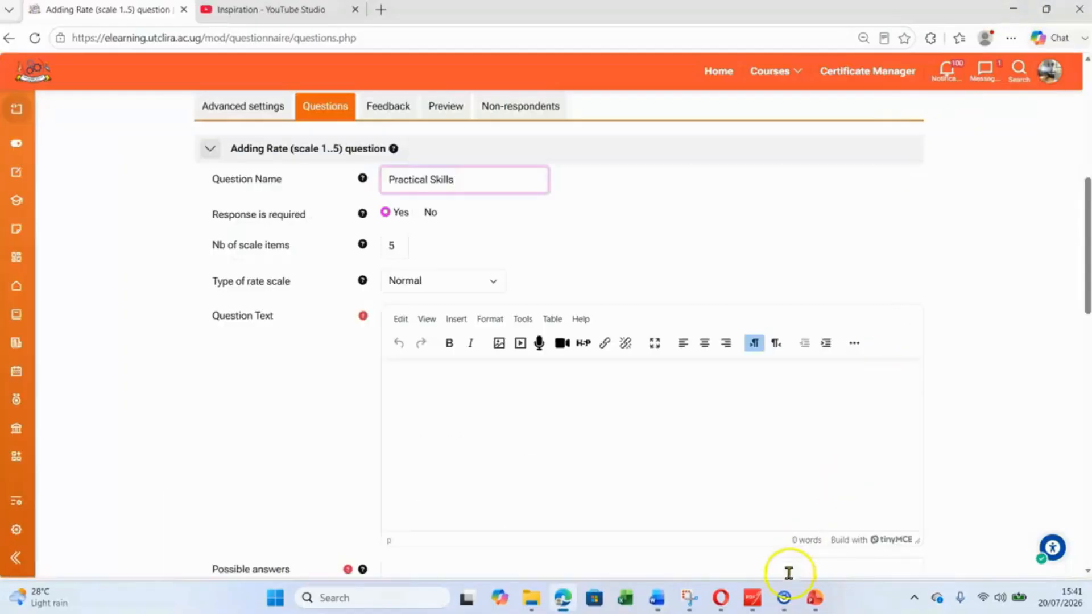
Review the Practical Skills criteria in the PDF assessment form
click(753, 598)
scroll(561, 262, up, 10)
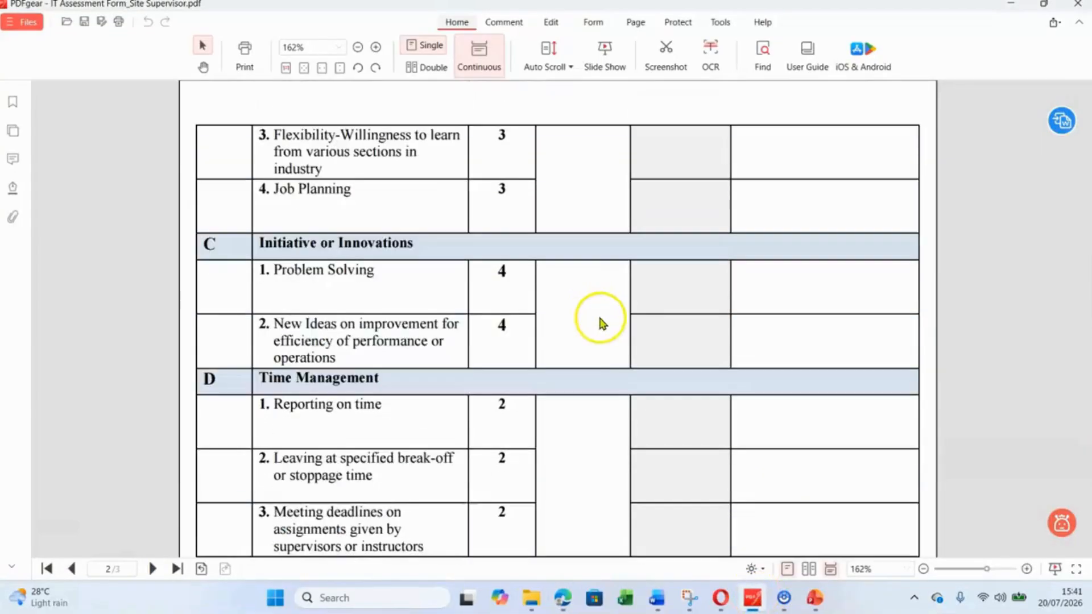
scroll(623, 350, up, 5)
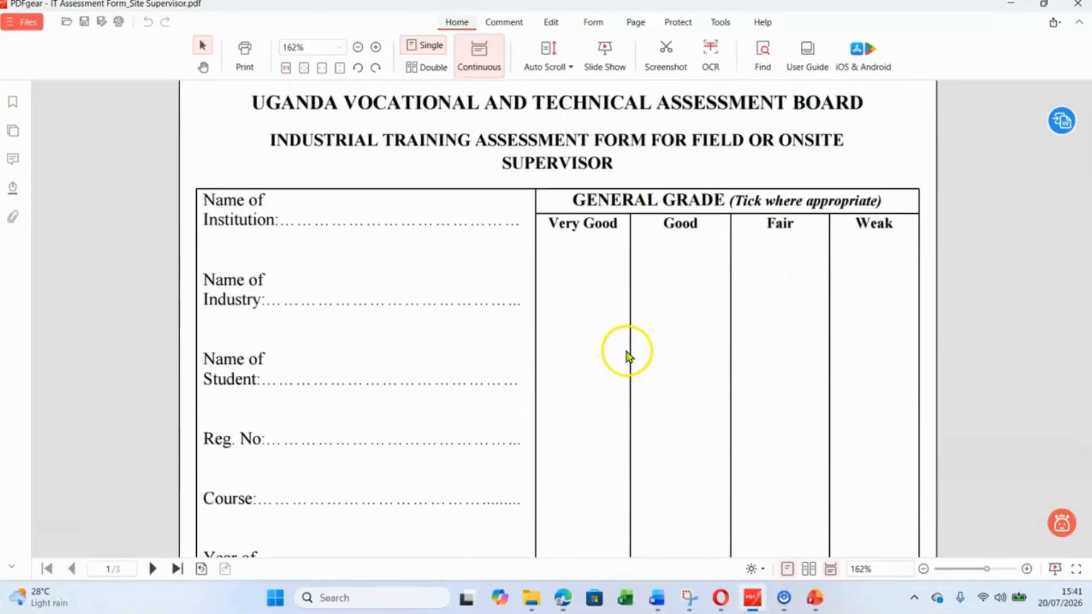
scroll(626, 353, down, 8)
scroll(454, 344, down, 12)
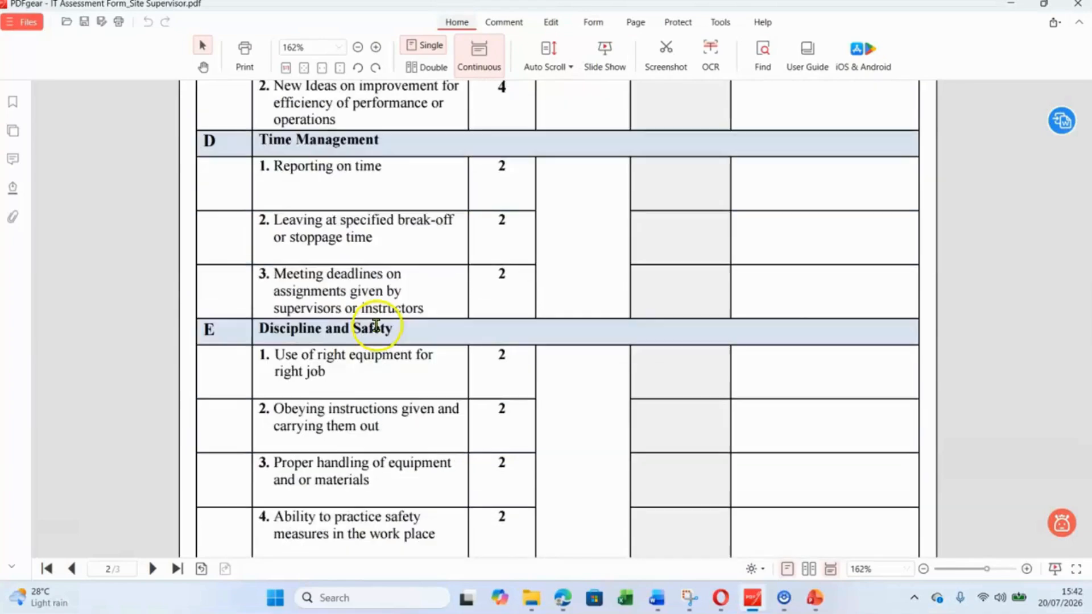
scroll(380, 332, down, 2)
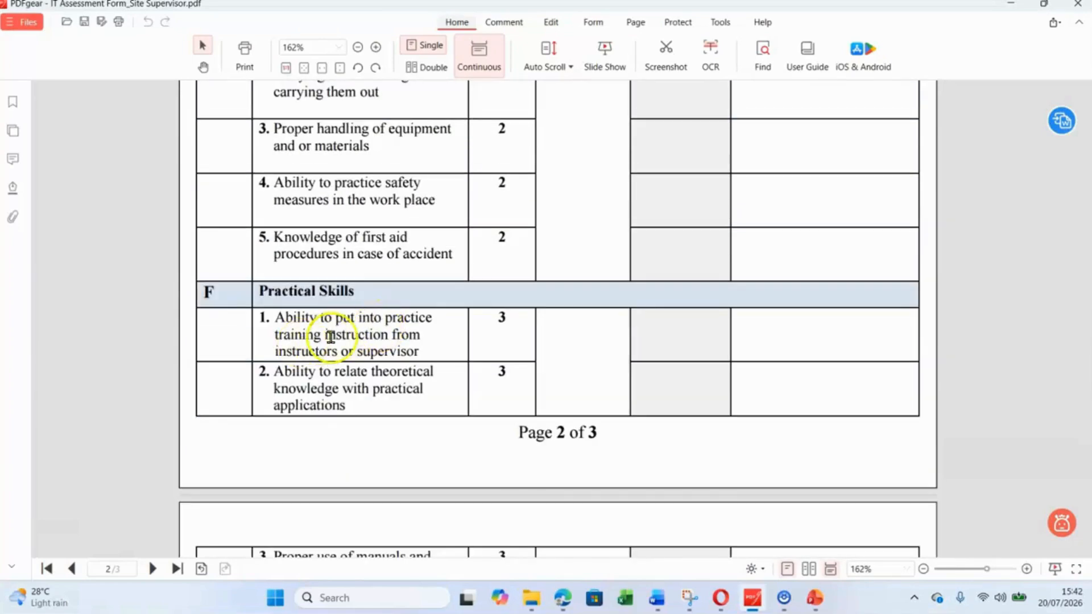
scroll(341, 275, down, 2)
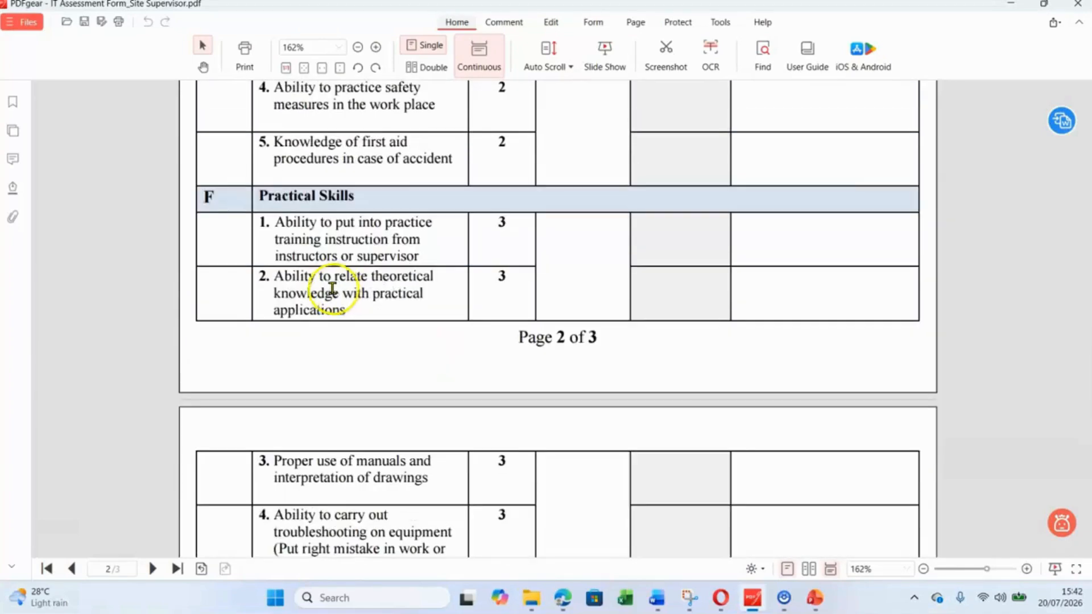
mouse_move(560, 597)
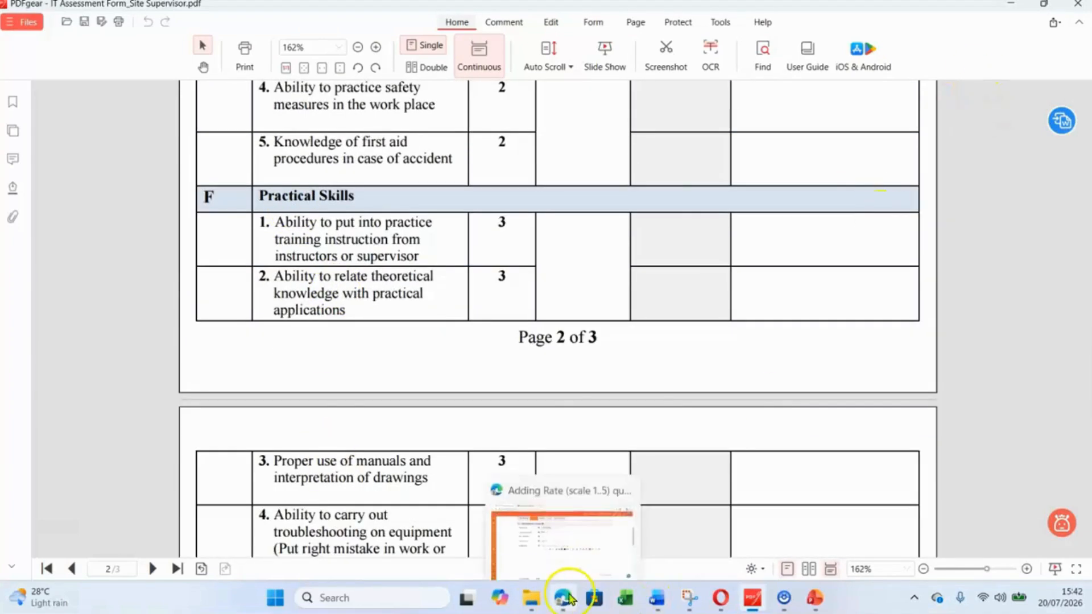
Paste the rating instructions into the Practical Skills question text
click(529, 540)
click(453, 391)
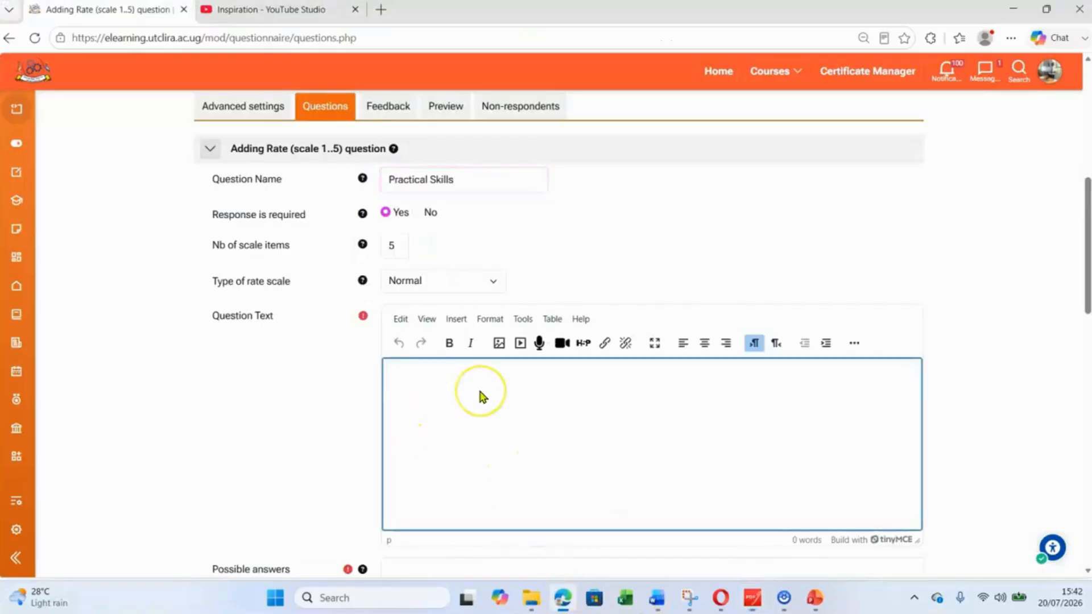
key(ctrl+v)
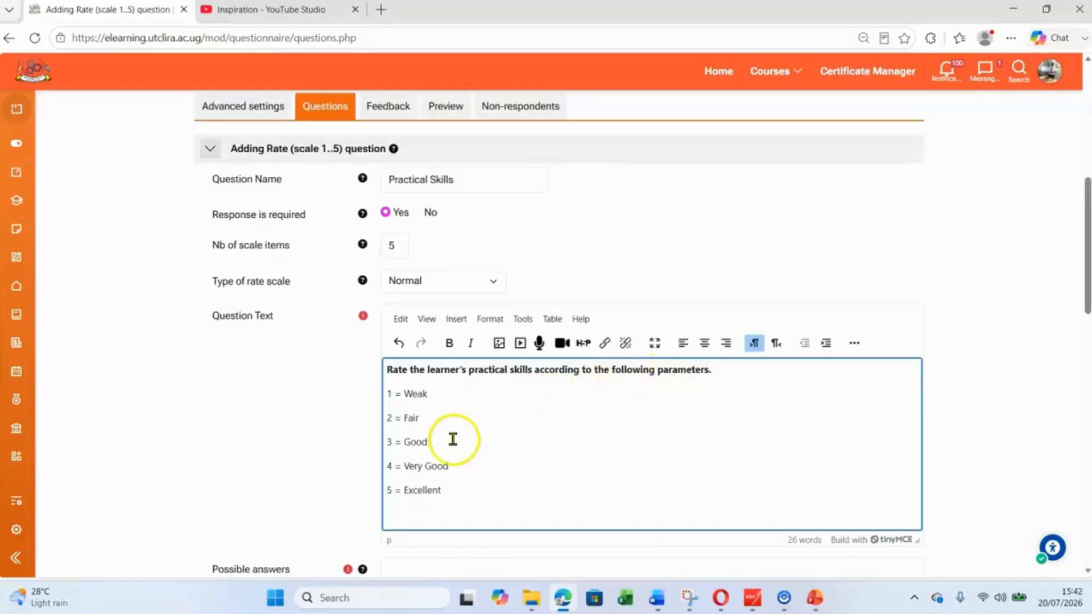
Copy the five practical skill criteria, Application of Training Instructions to Service and Repair Skills, from the Word document
scroll(524, 422, down, 2)
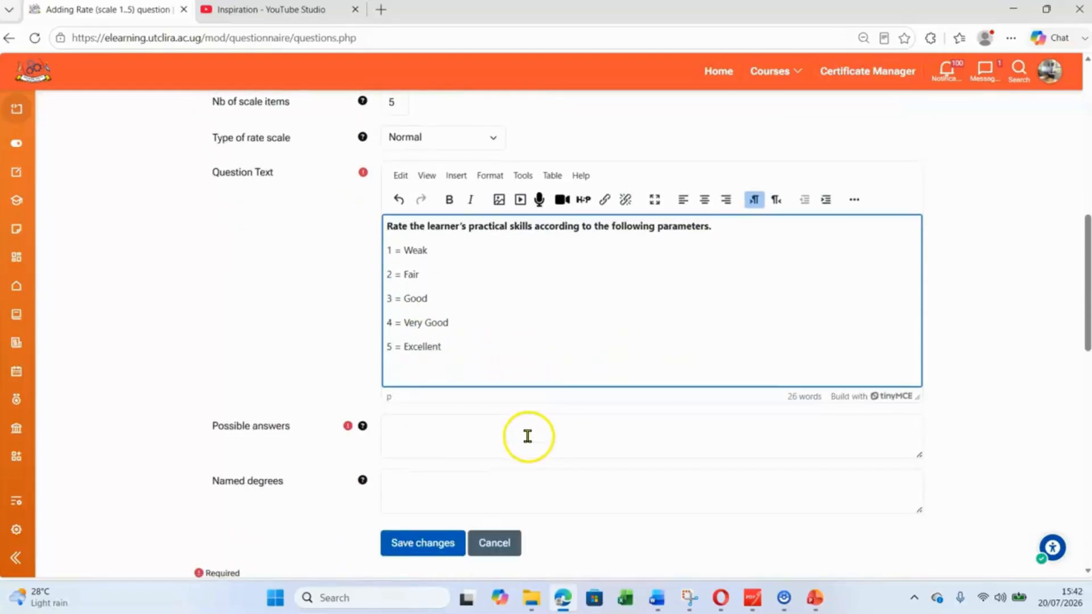
click(418, 436)
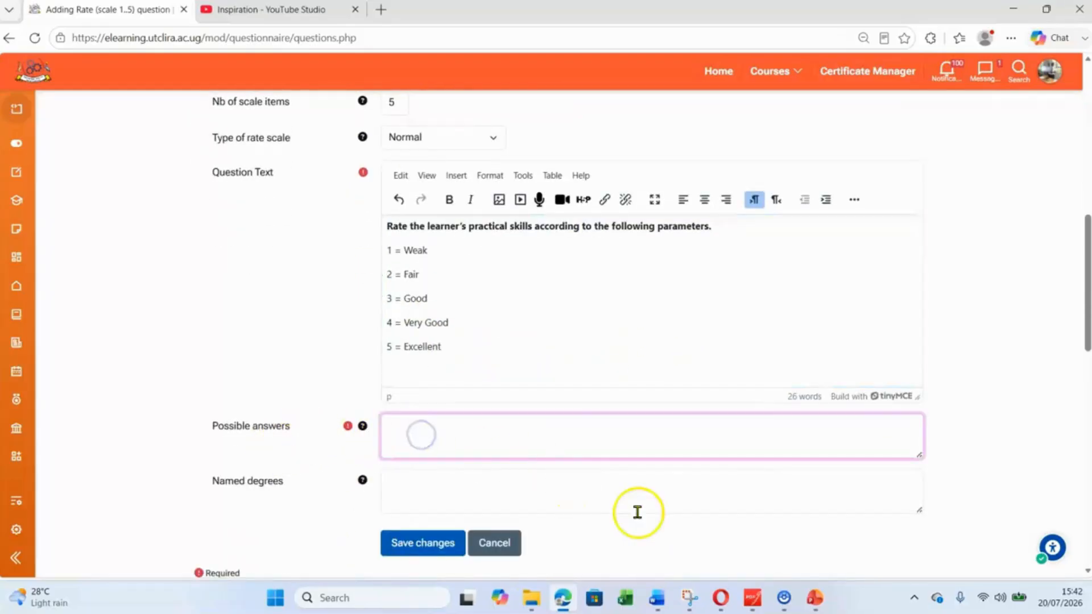
mouse_move(656, 601)
click(657, 535)
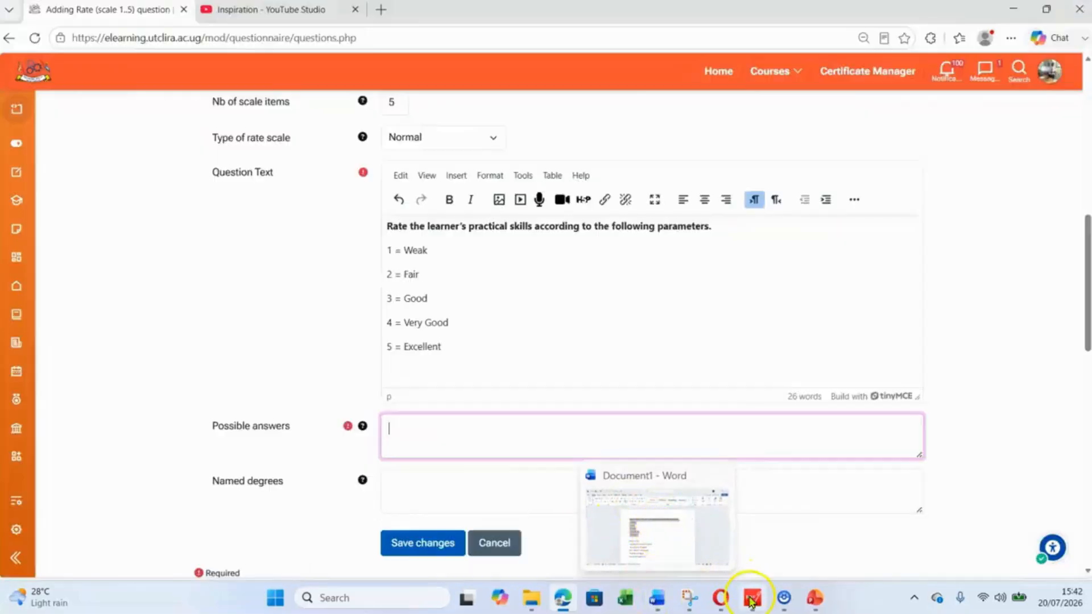
click(753, 596)
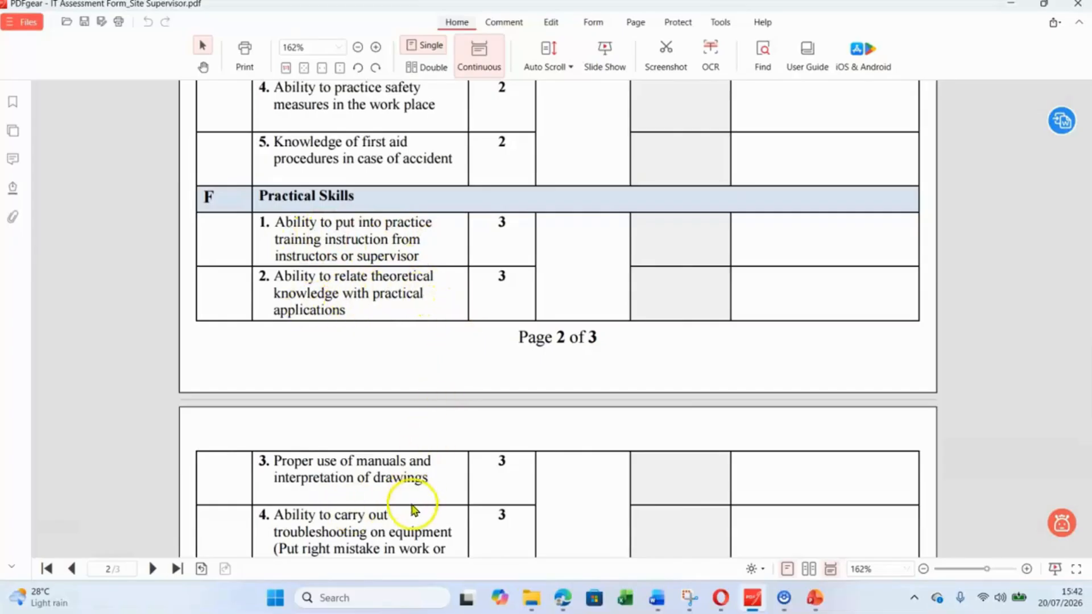
click(655, 601)
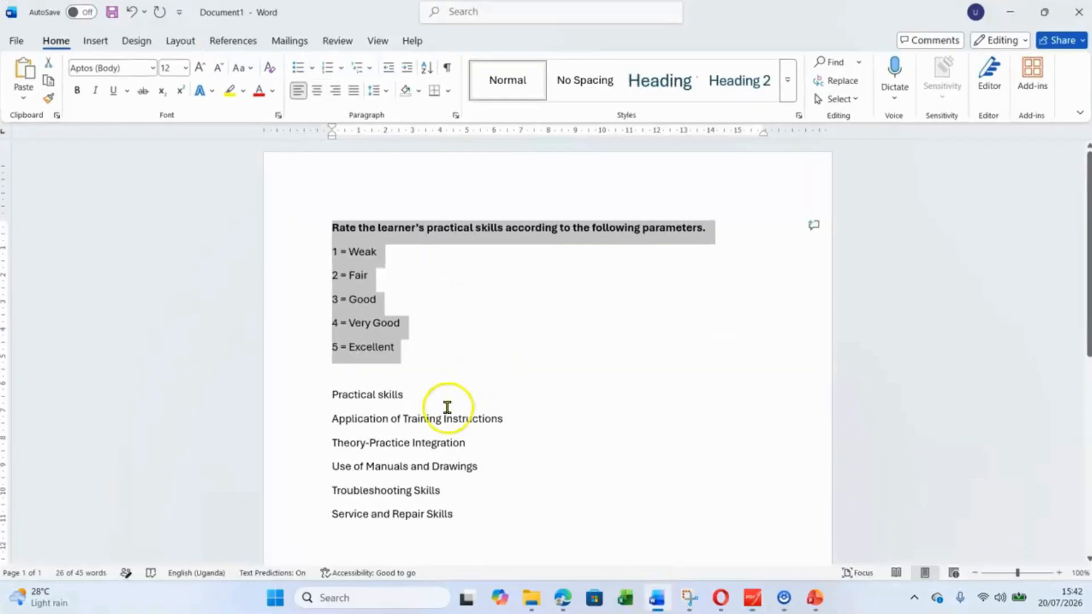
drag(459, 518, 331, 417)
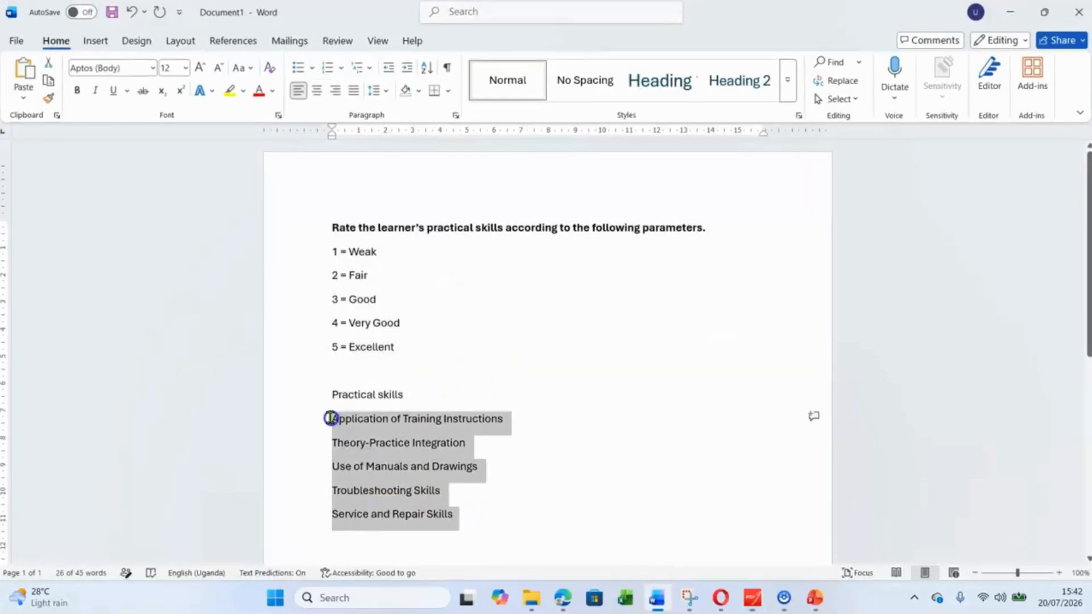
right_click(375, 435)
click(414, 226)
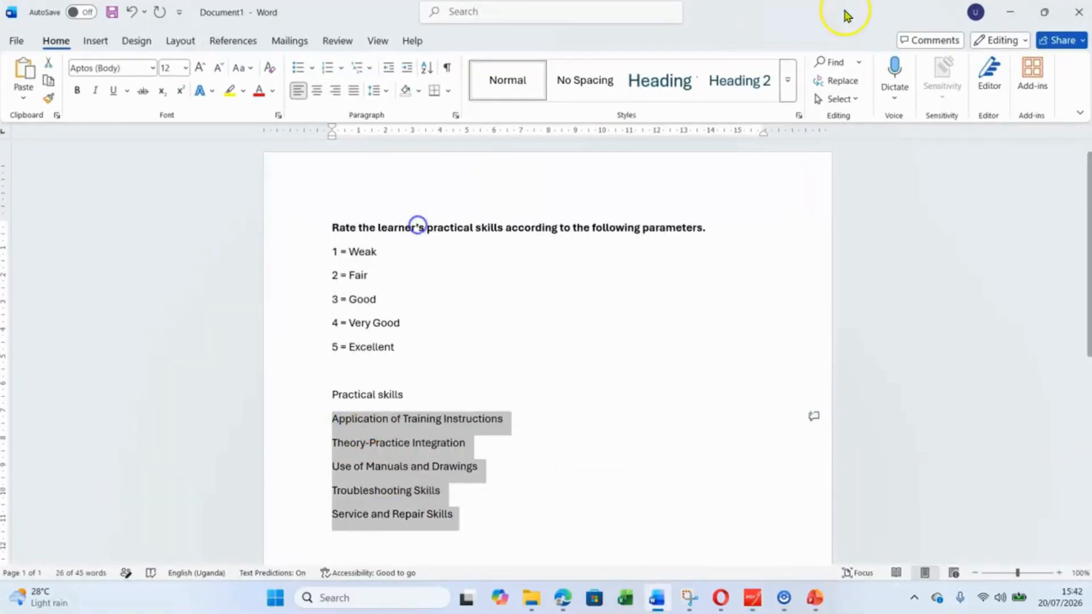
Paste the five practical skill criteria as the possible answers and save the Practical Skills question
click(1008, 16)
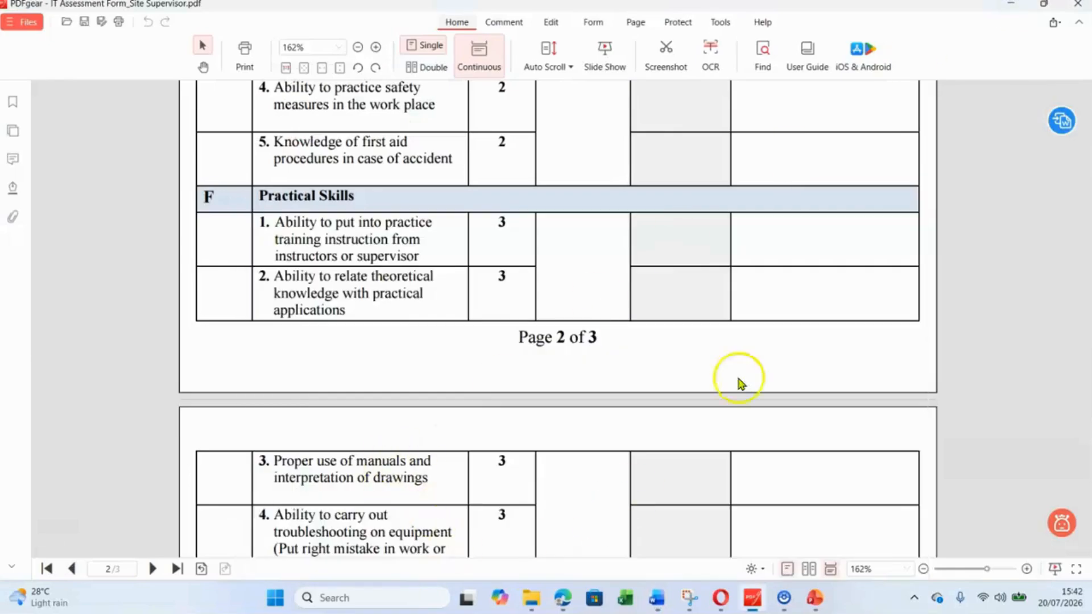
click(1012, 5)
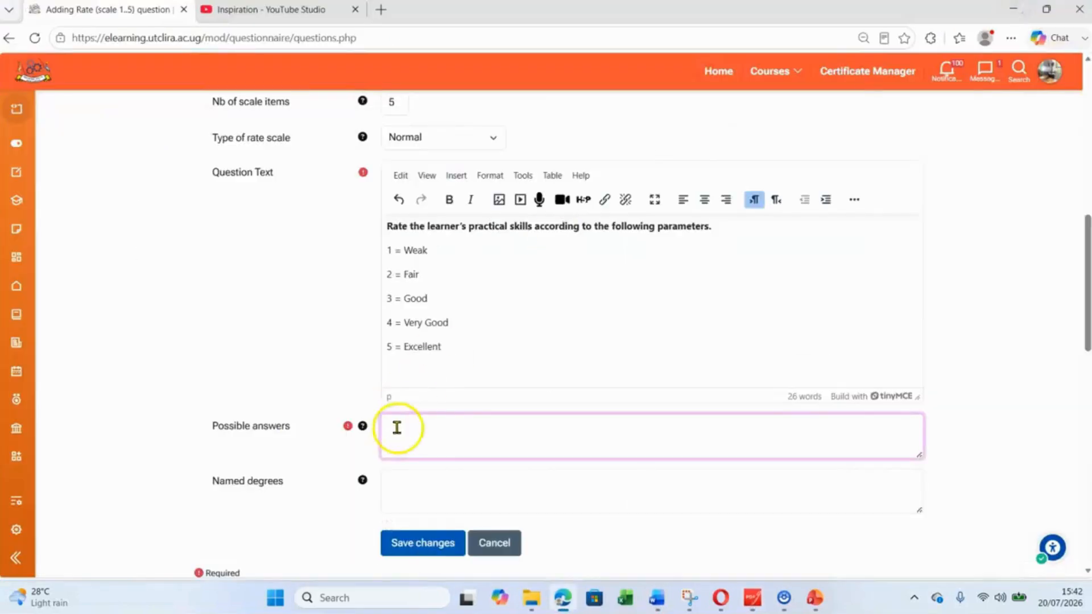
key(ctrl+v)
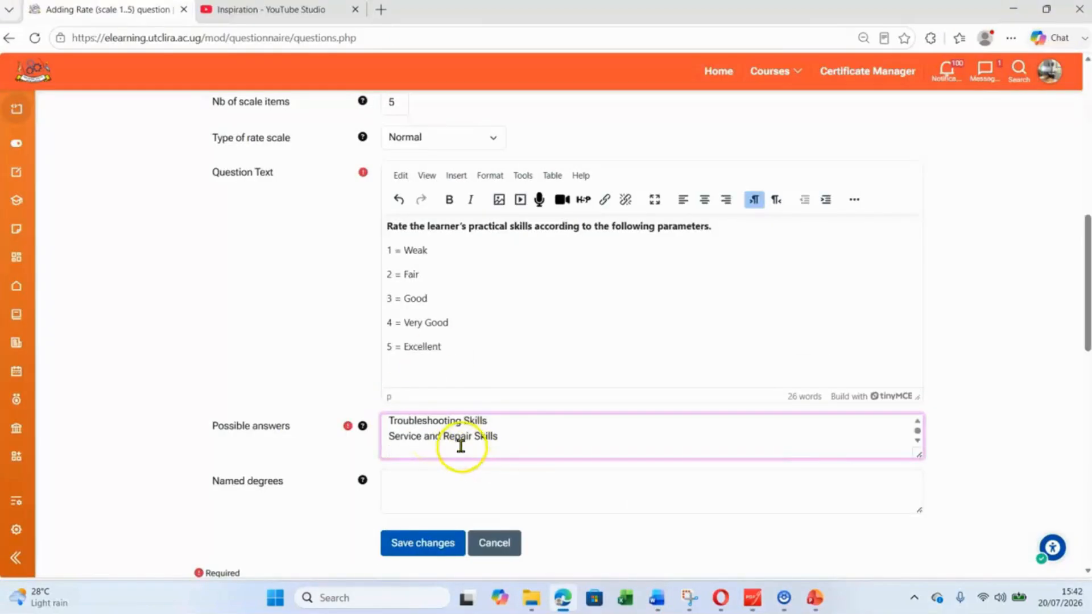
scroll(459, 446, up, 2)
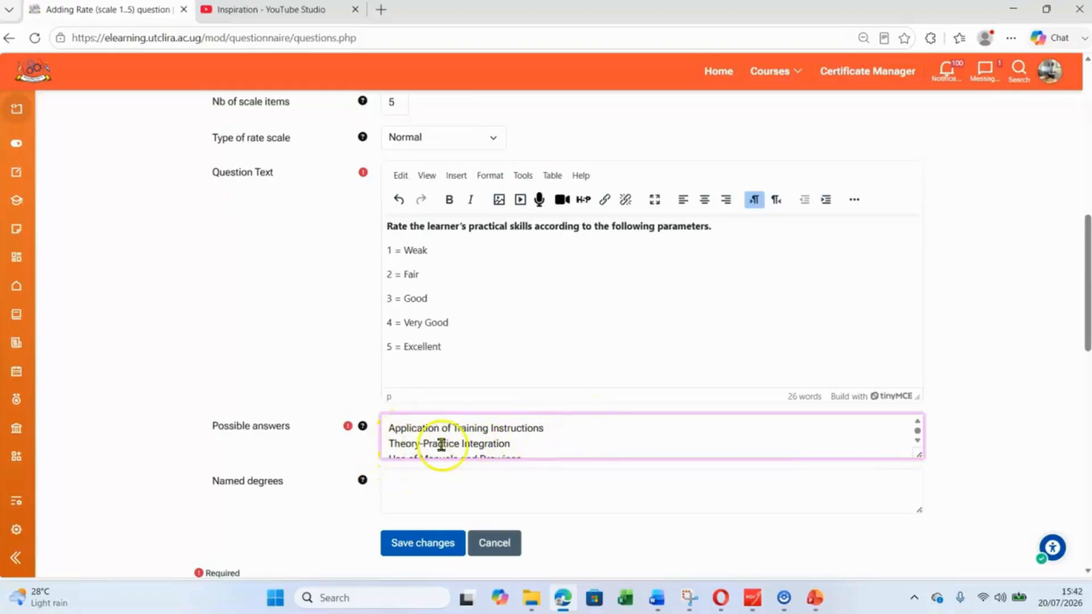
scroll(501, 460, down, 1)
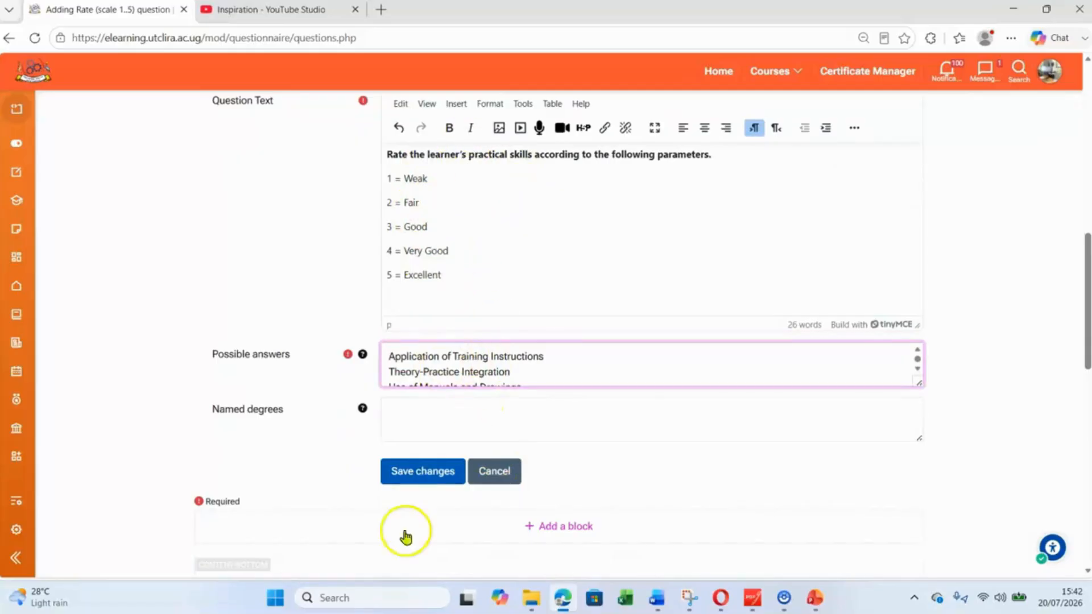
click(438, 475)
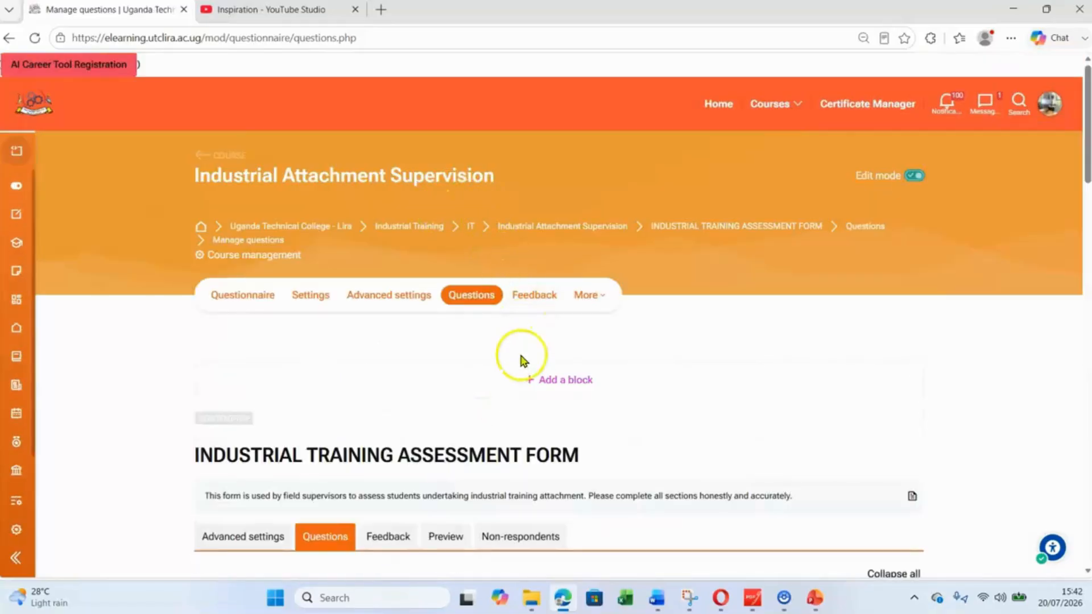
Review the questions list and the sections of the PDF assessment form
scroll(480, 375, down, 4)
scroll(483, 407, down, 5)
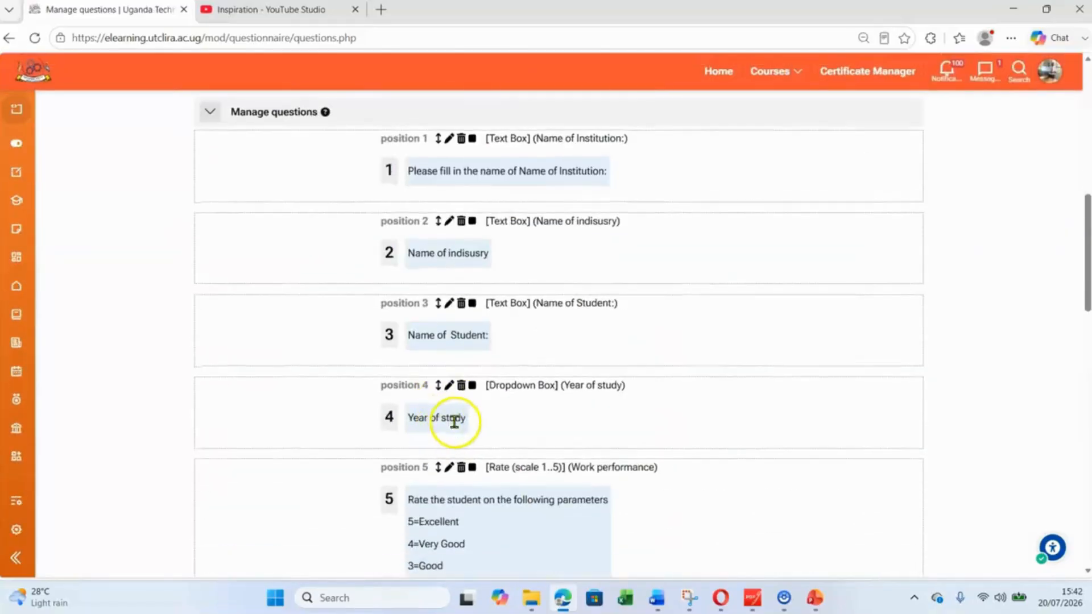
scroll(455, 418, down, 4)
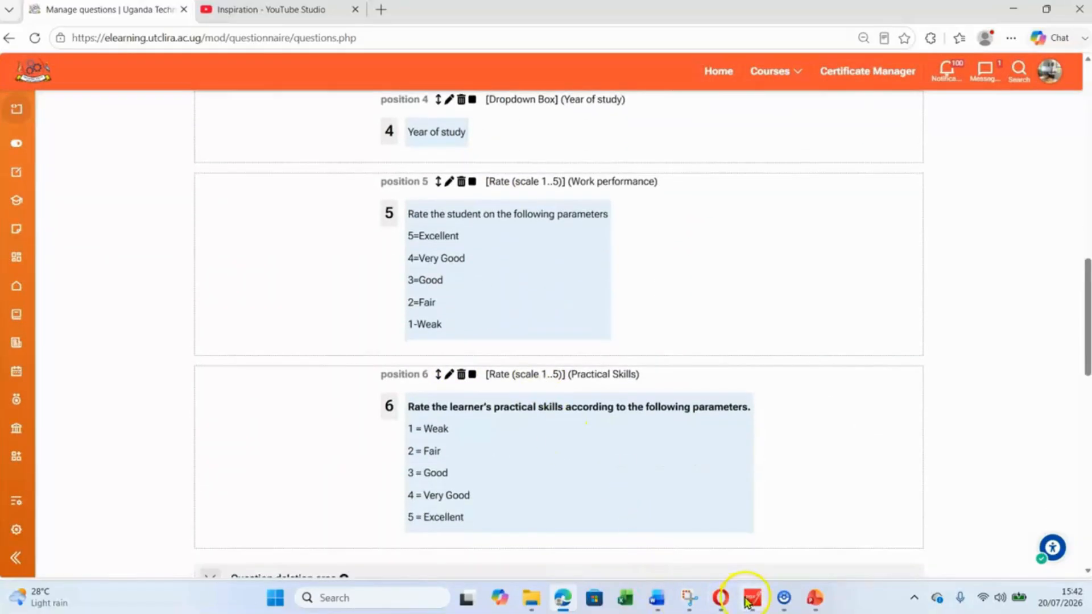
click(748, 601)
scroll(487, 310, down, 4)
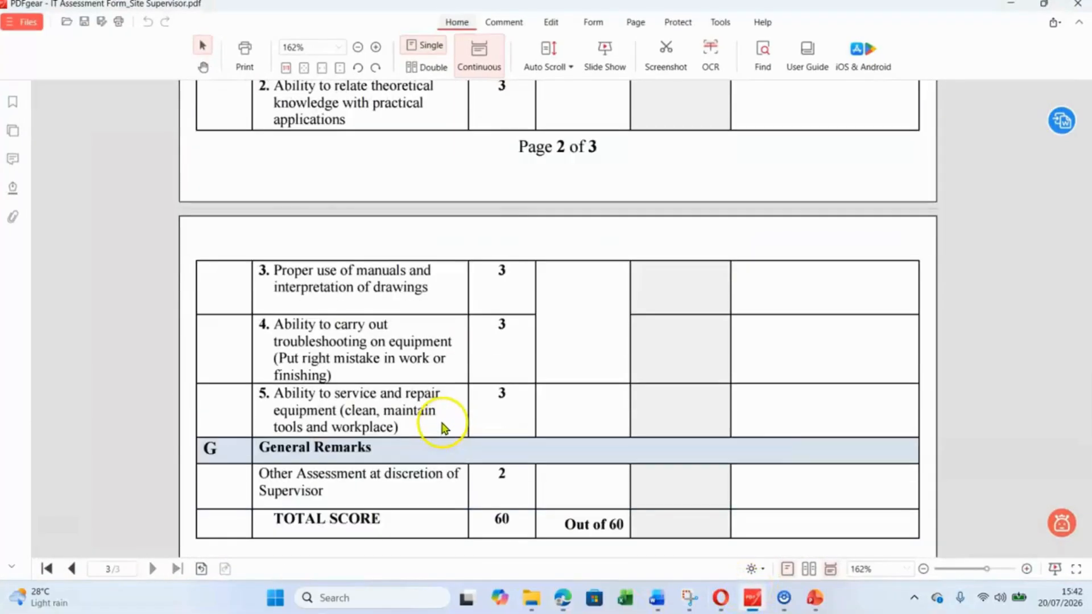
scroll(392, 415, up, 6)
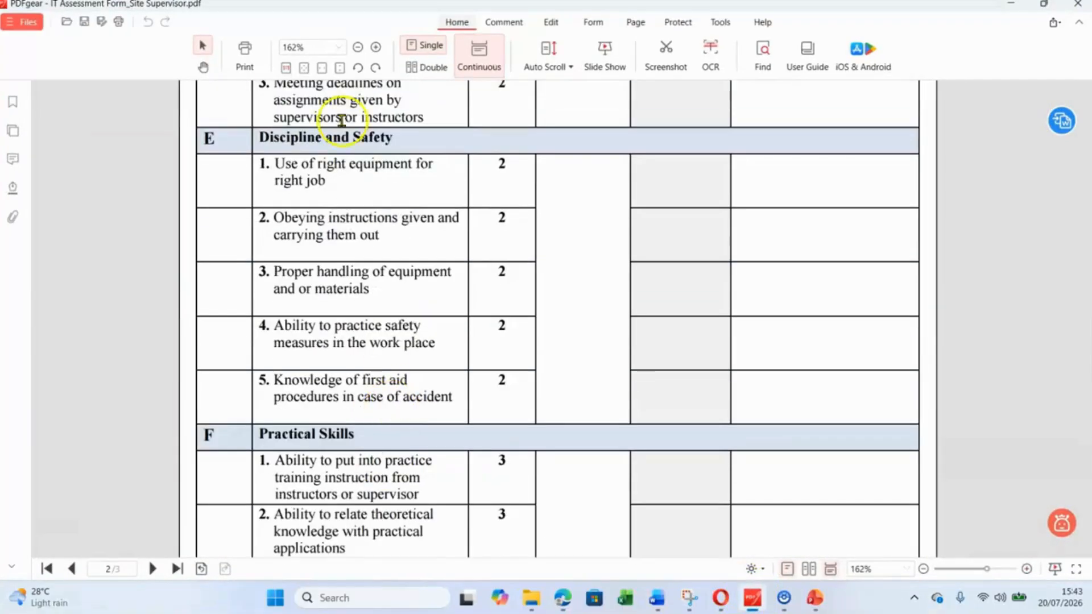
scroll(352, 193, up, 5)
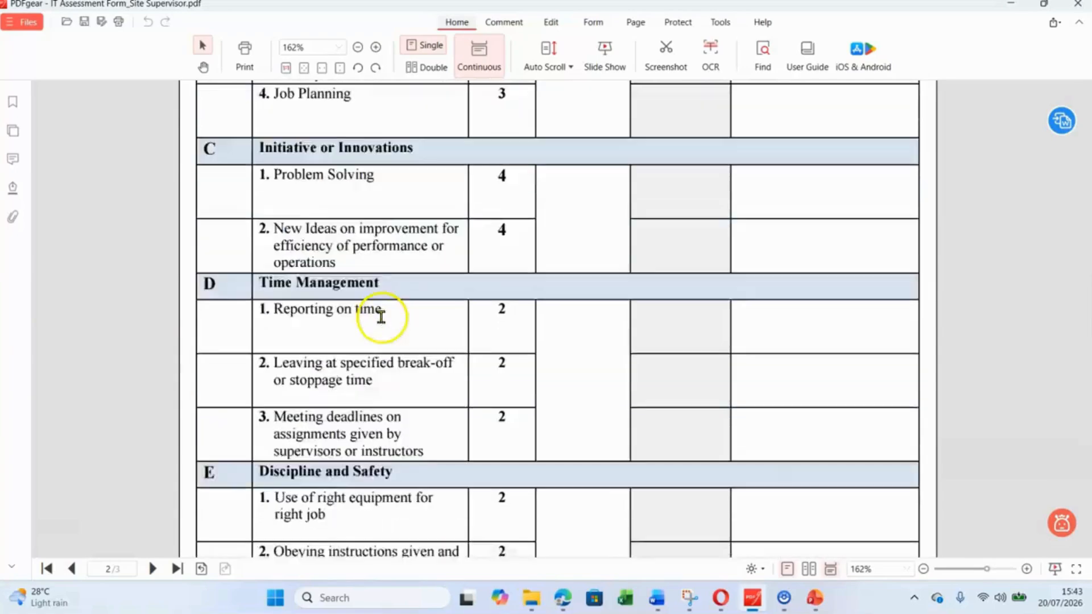
scroll(380, 317, up, 10)
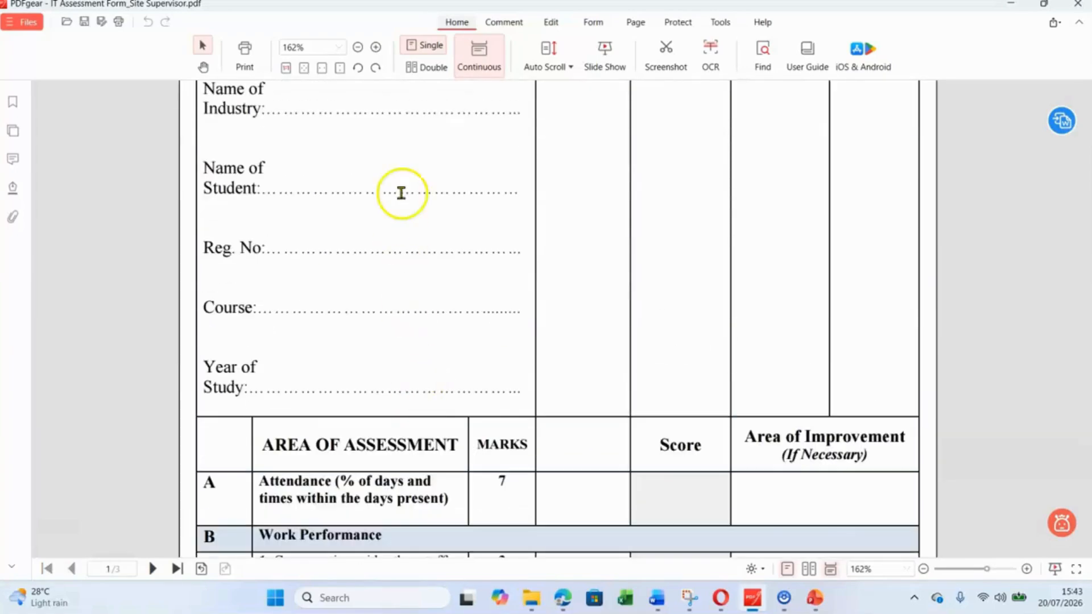
scroll(404, 273, up, 3)
scroll(577, 236, up, 2)
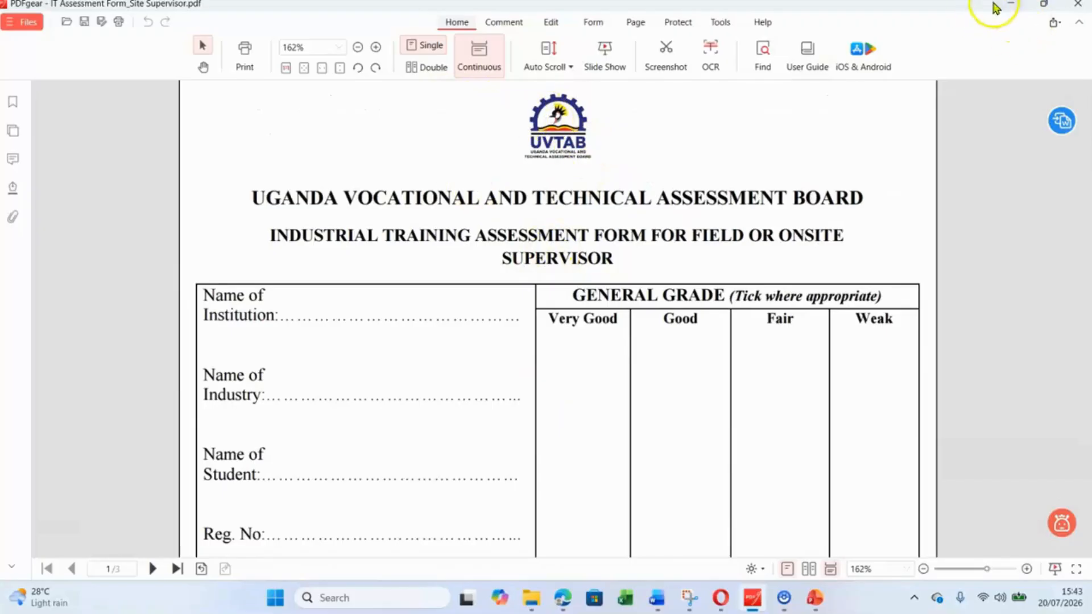
click(1011, 6)
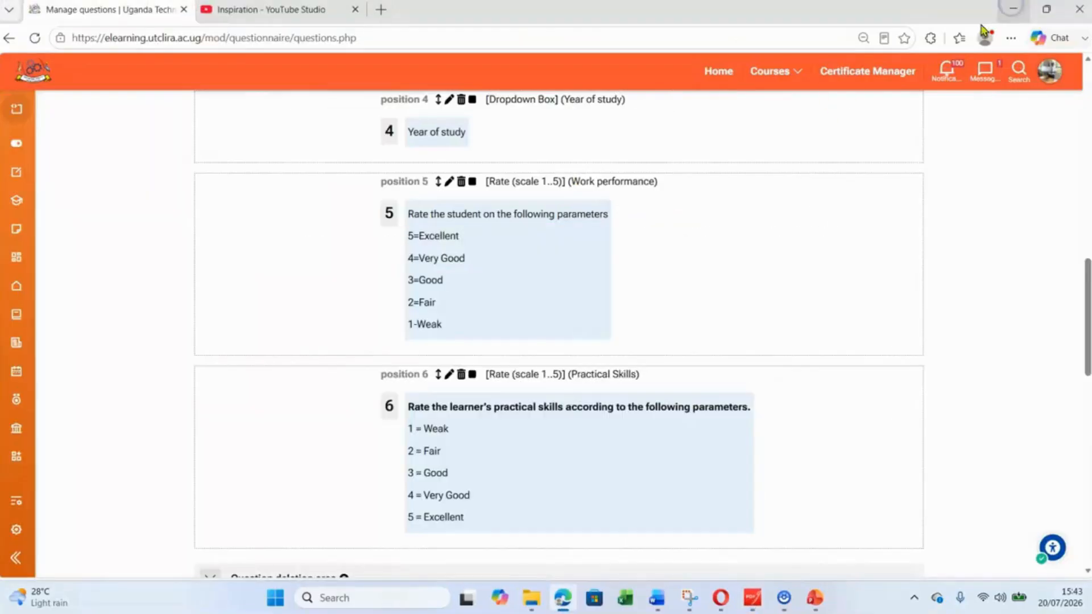
scroll(391, 288, up, 9)
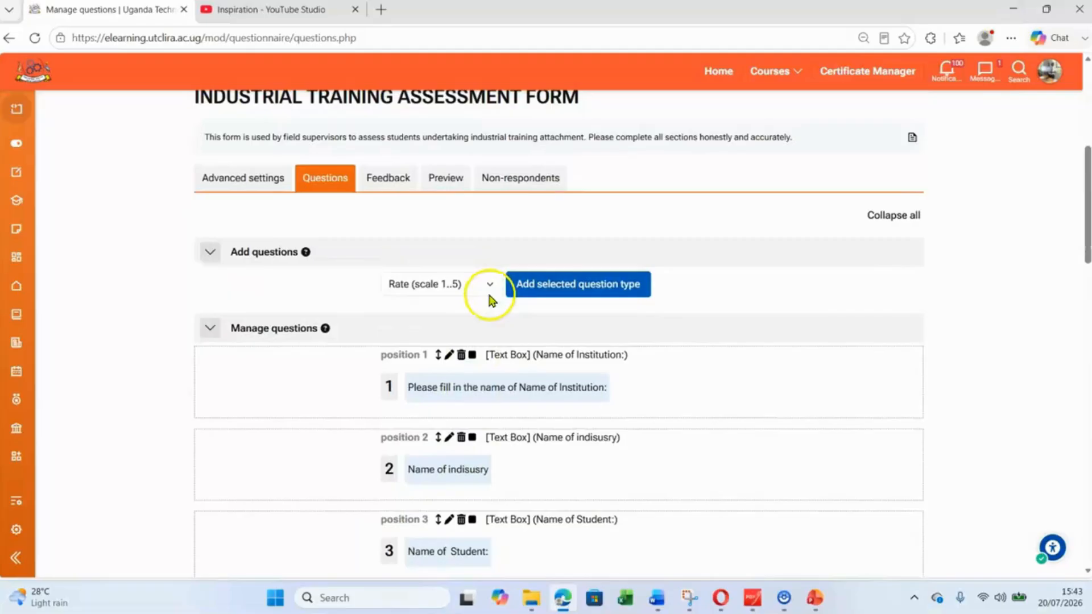
Preview the questionnaire to check how all questions appear, then return to the questions page
click(438, 181)
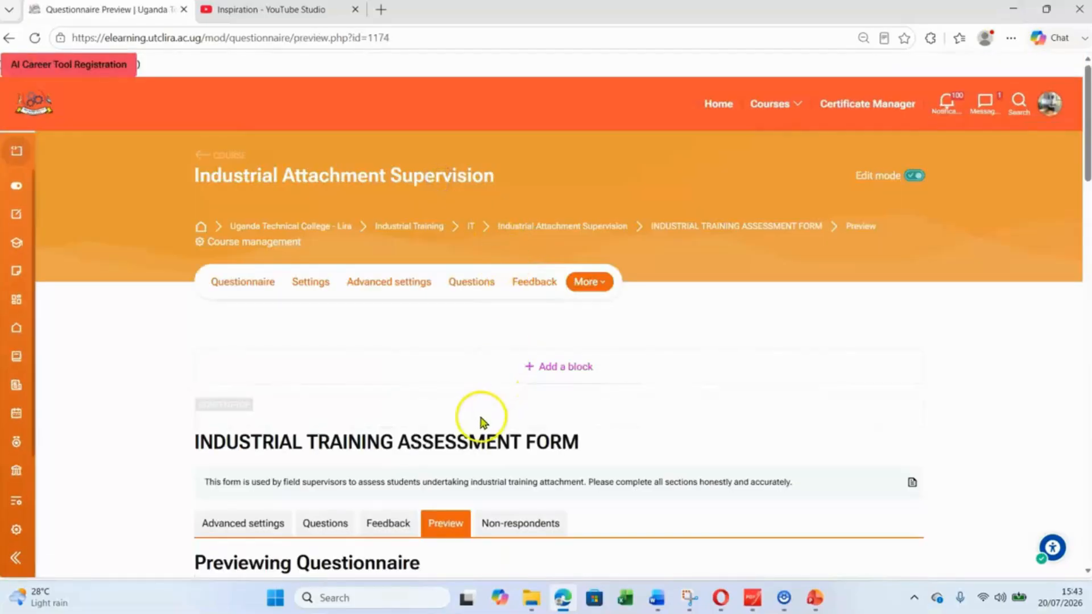
scroll(489, 415, down, 5)
scroll(511, 408, down, 3)
scroll(320, 364, up, 2)
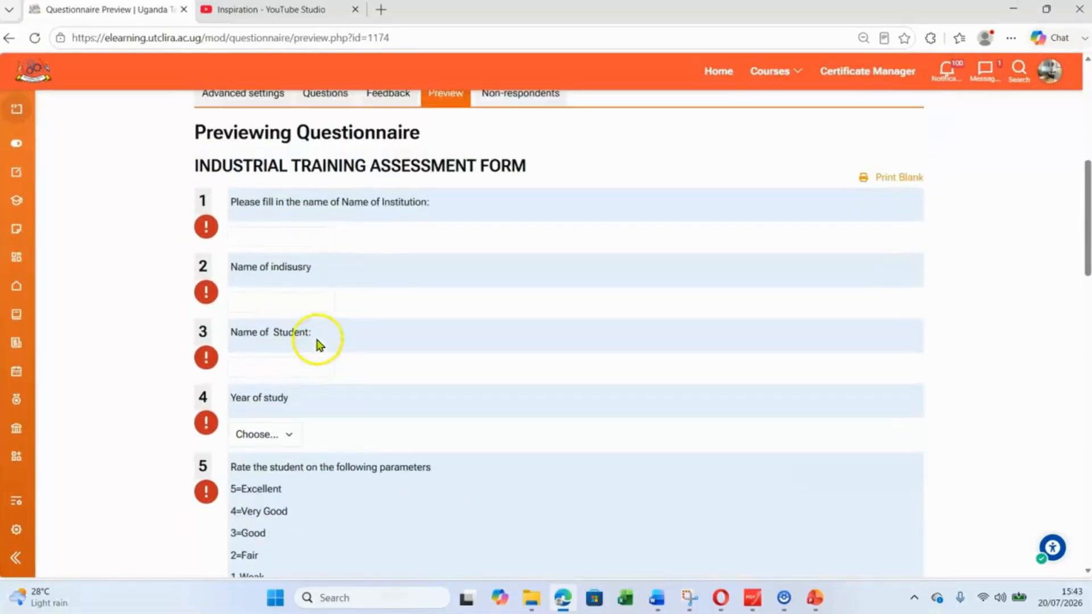
scroll(312, 216, down, 10)
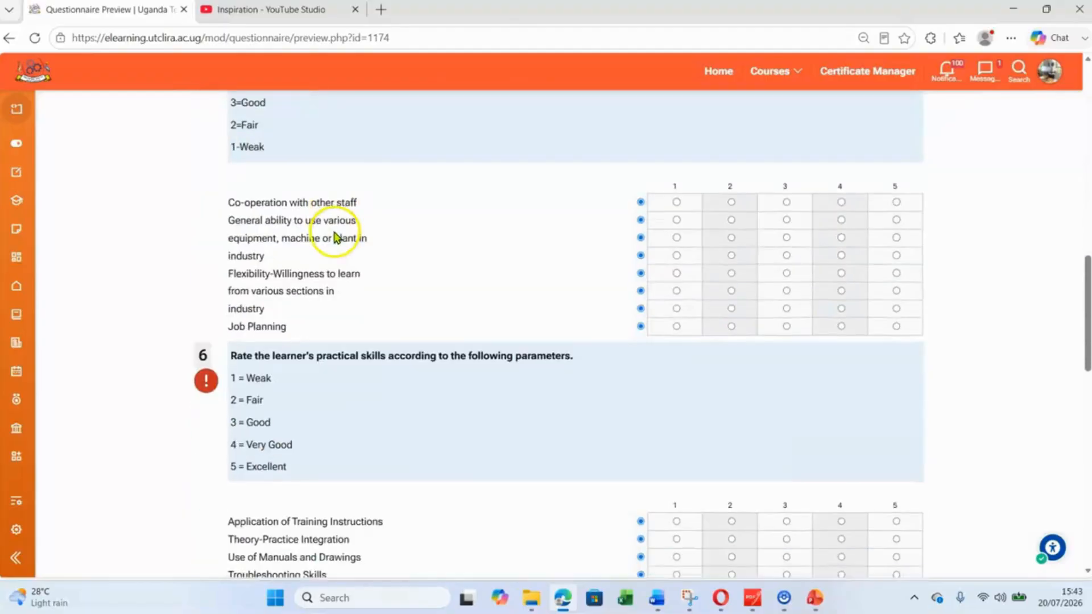
scroll(370, 286, up, 10)
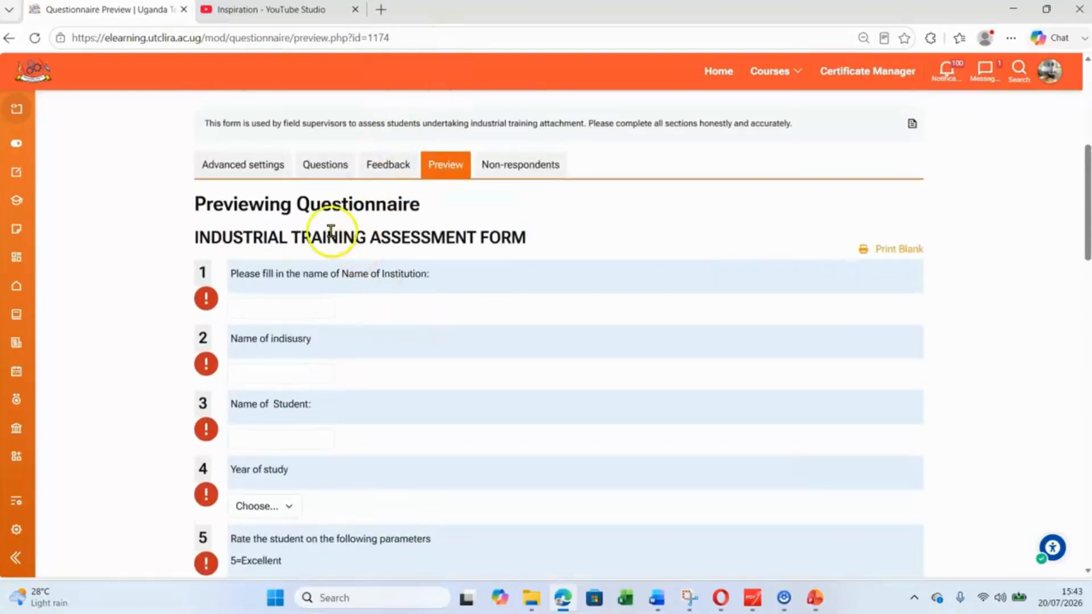
scroll(331, 230, down, 10)
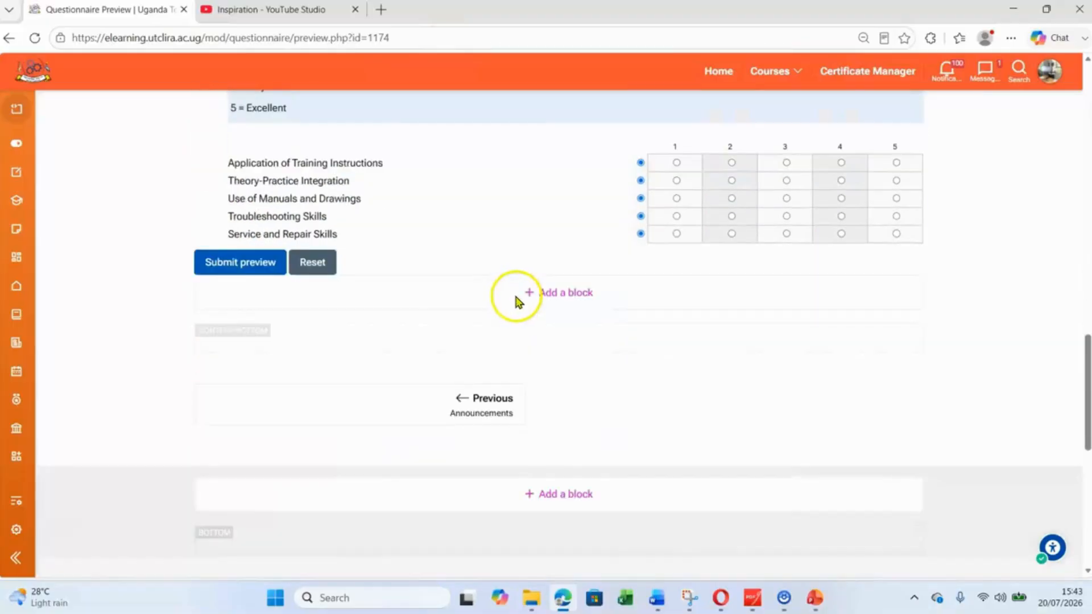
scroll(327, 358, up, 2)
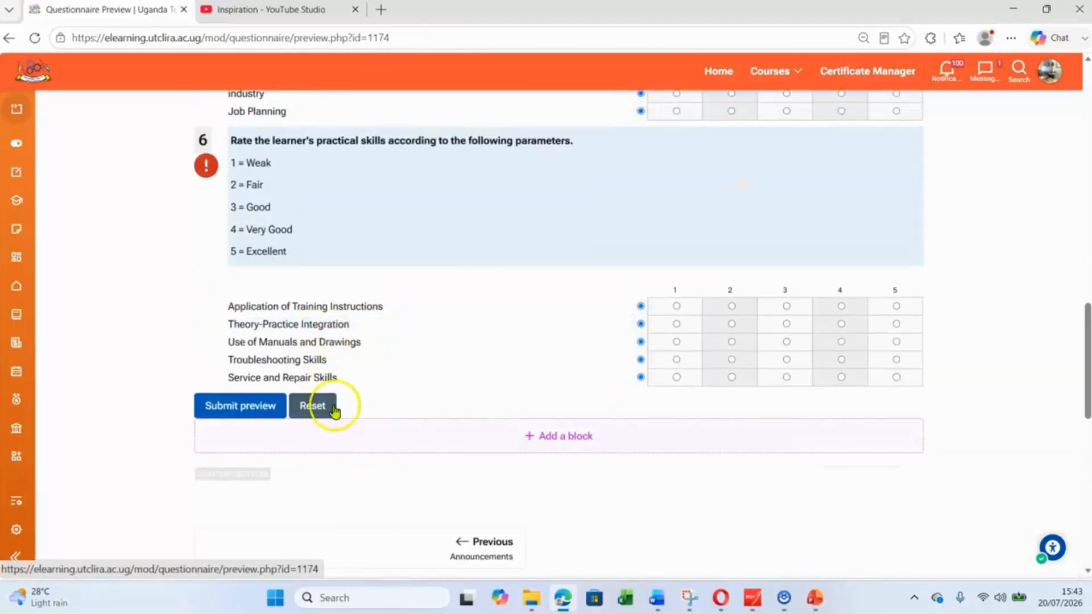
scroll(414, 398, up, 15)
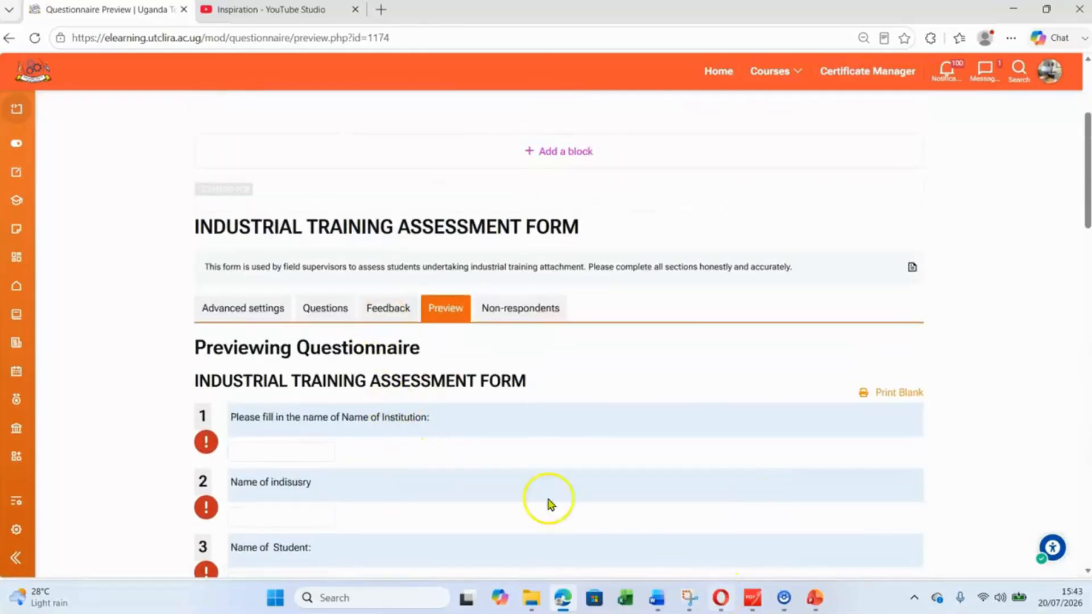
click(325, 308)
Examine the comment and supervisor sections at the end of the PDF assessment form
click(751, 597)
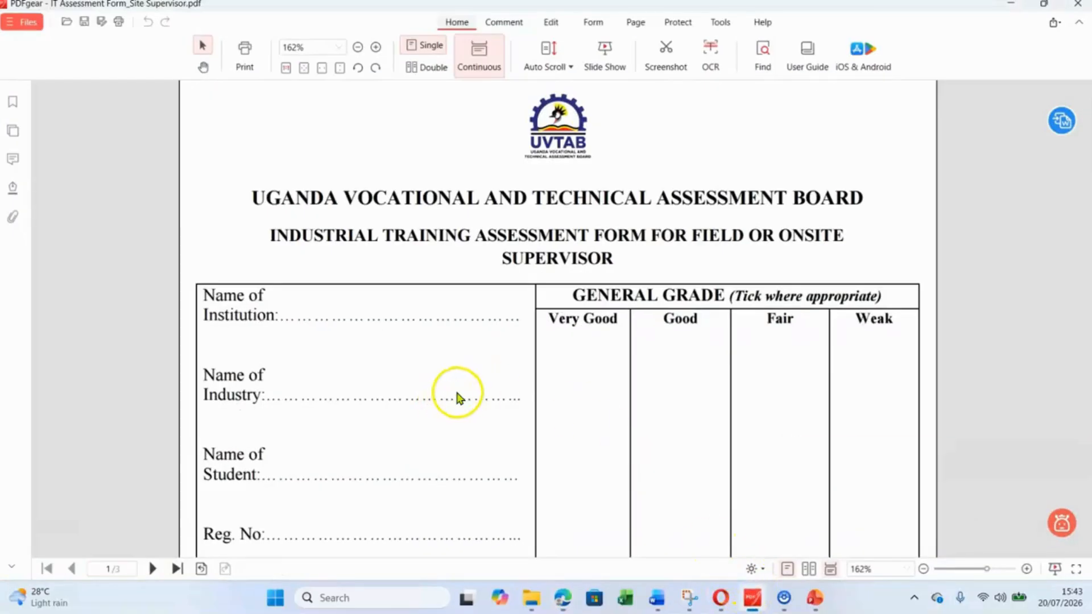
scroll(551, 357, down, 15)
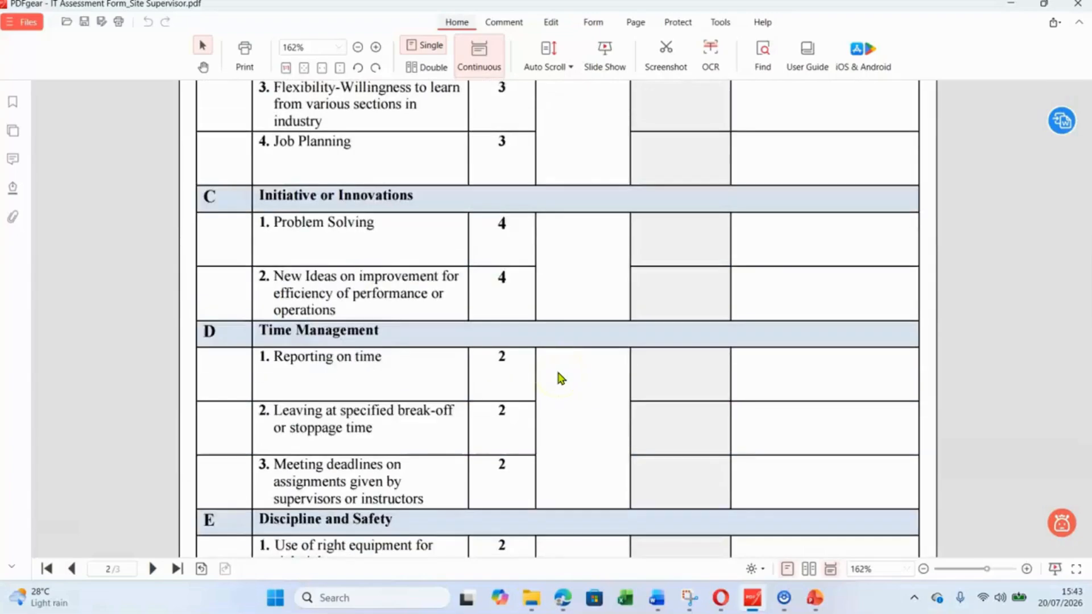
scroll(561, 378, down, 12)
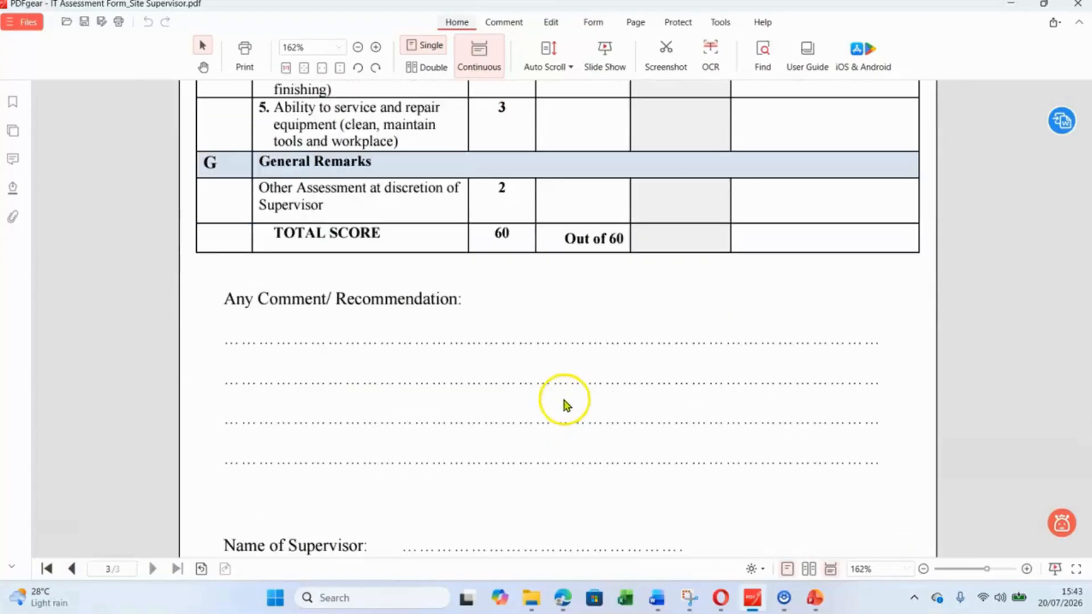
scroll(365, 316, down, 4)
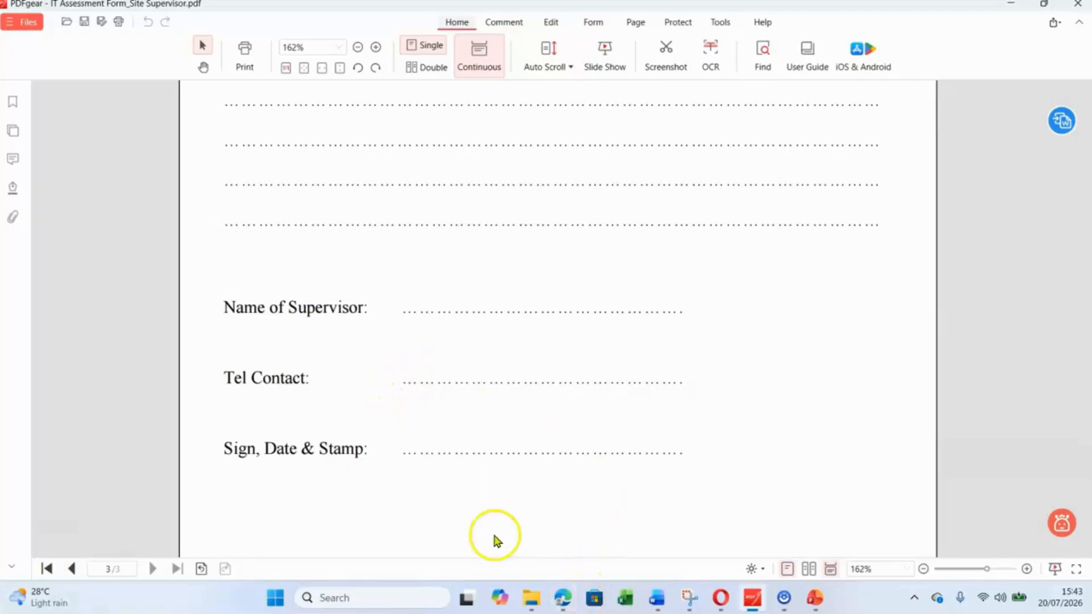
scroll(353, 288, up, 2)
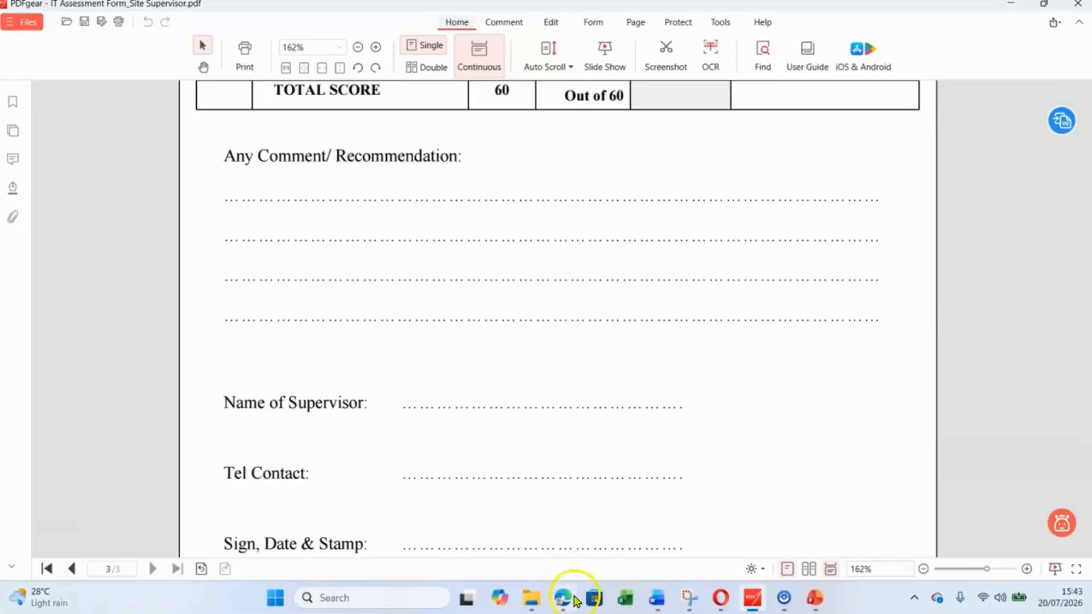
mouse_move(563, 594)
click(560, 543)
scroll(467, 444, down, 5)
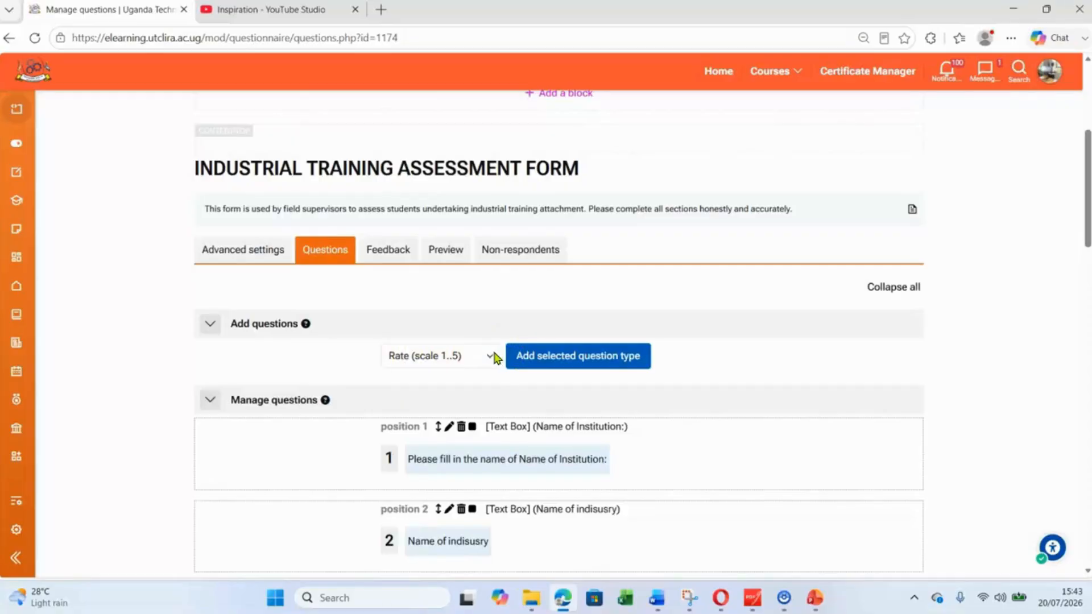
Add a new Essay Box question to the questionnaire
click(490, 357)
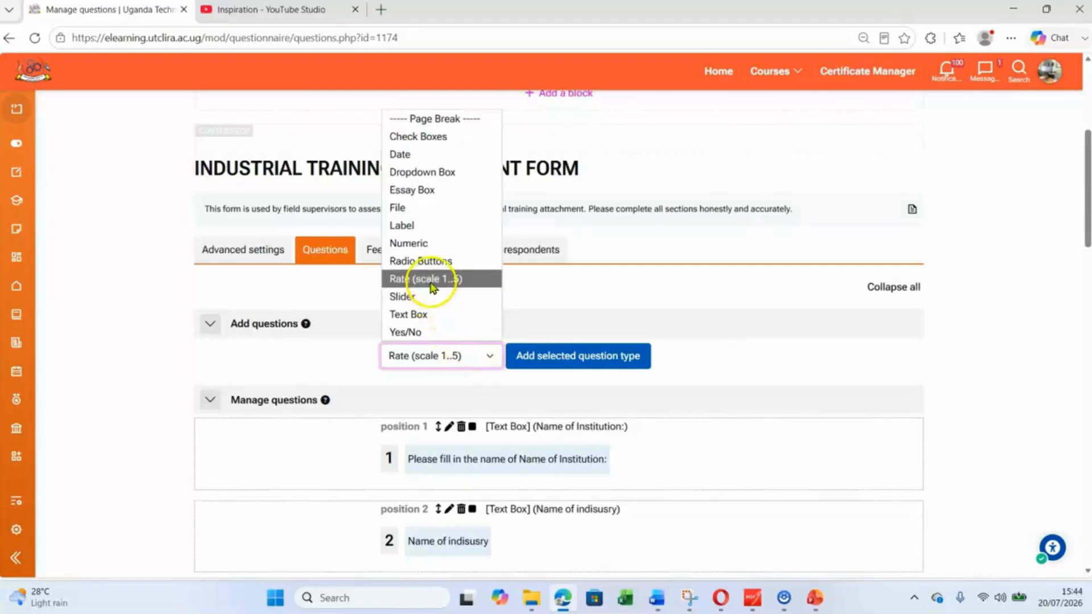
click(424, 191)
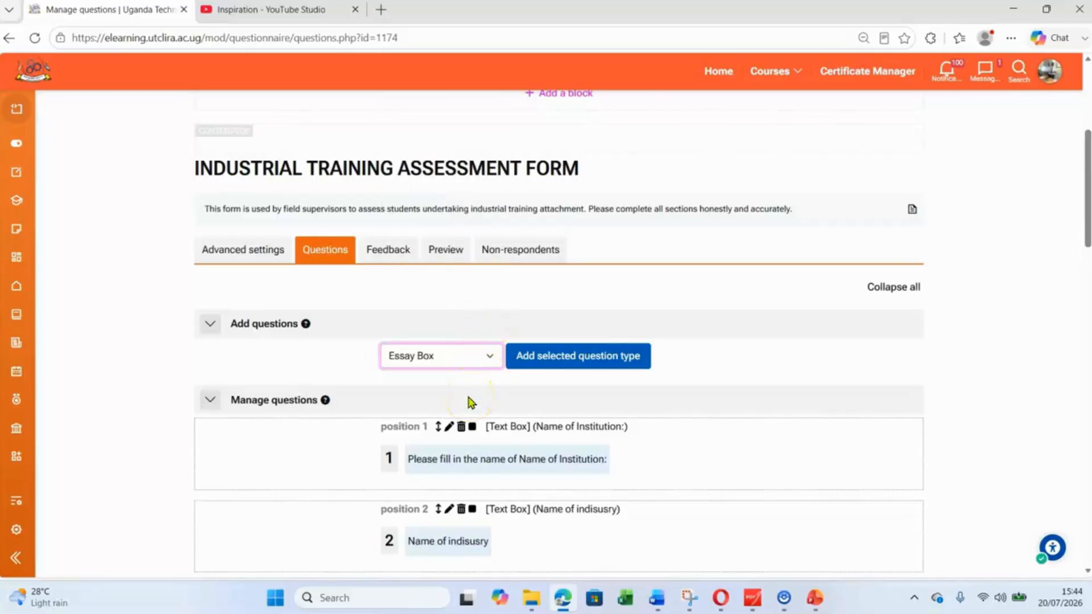
click(586, 354)
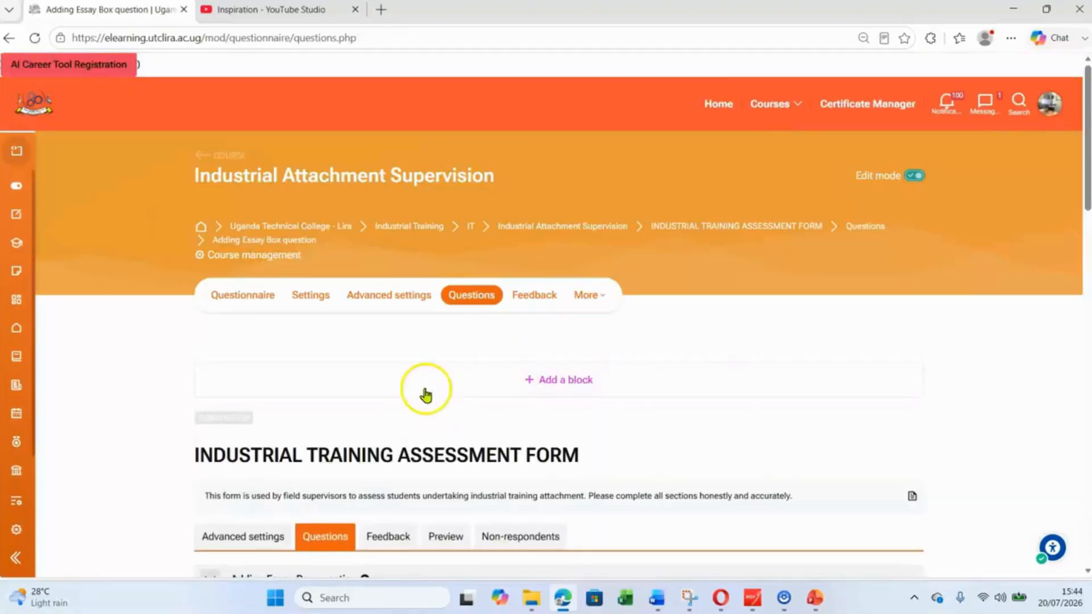
Name the essay question Recommendations and set its input box size to 30 lines
scroll(426, 396, down, 6)
click(419, 251)
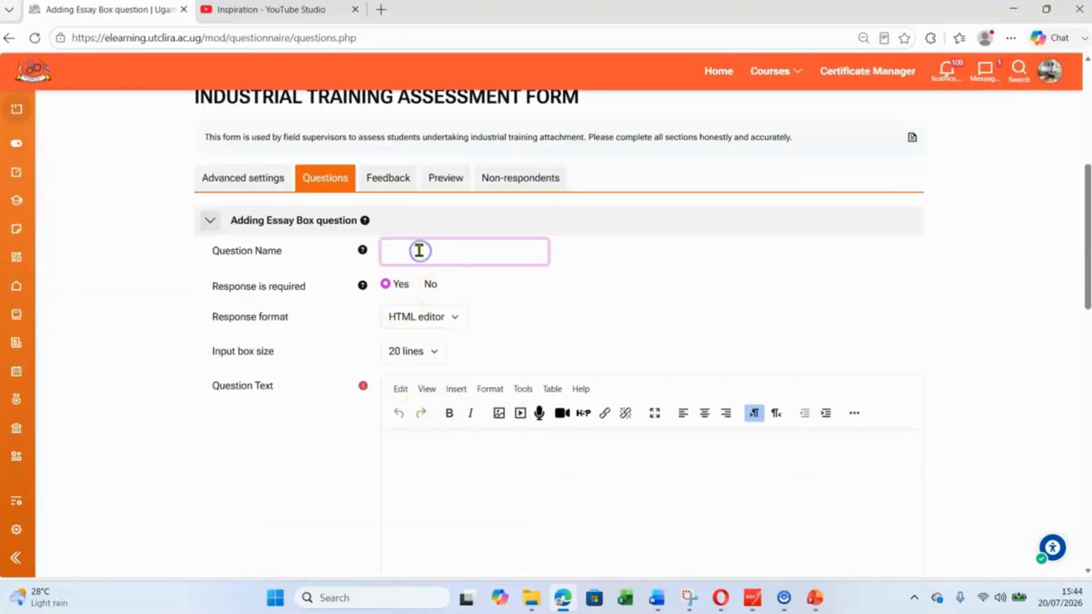
key(Caps_Lock)
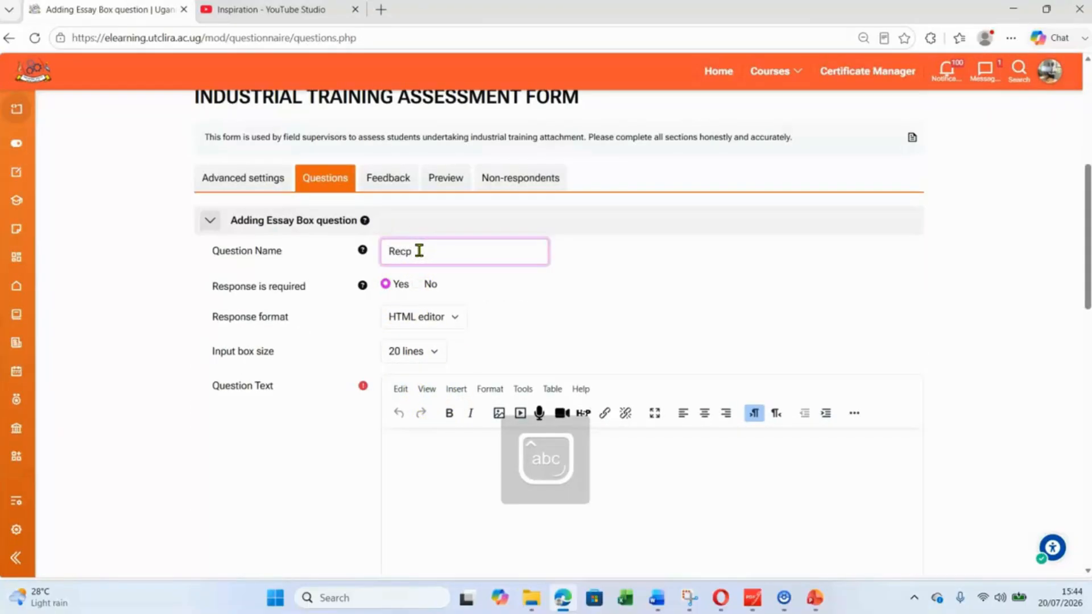
text(Recommendations)
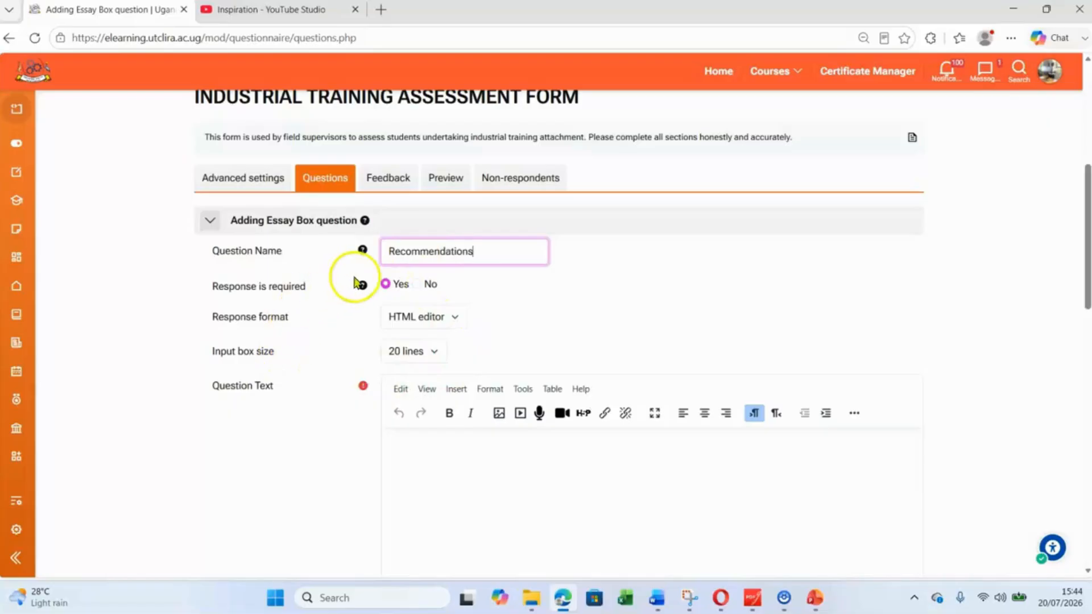
click(434, 353)
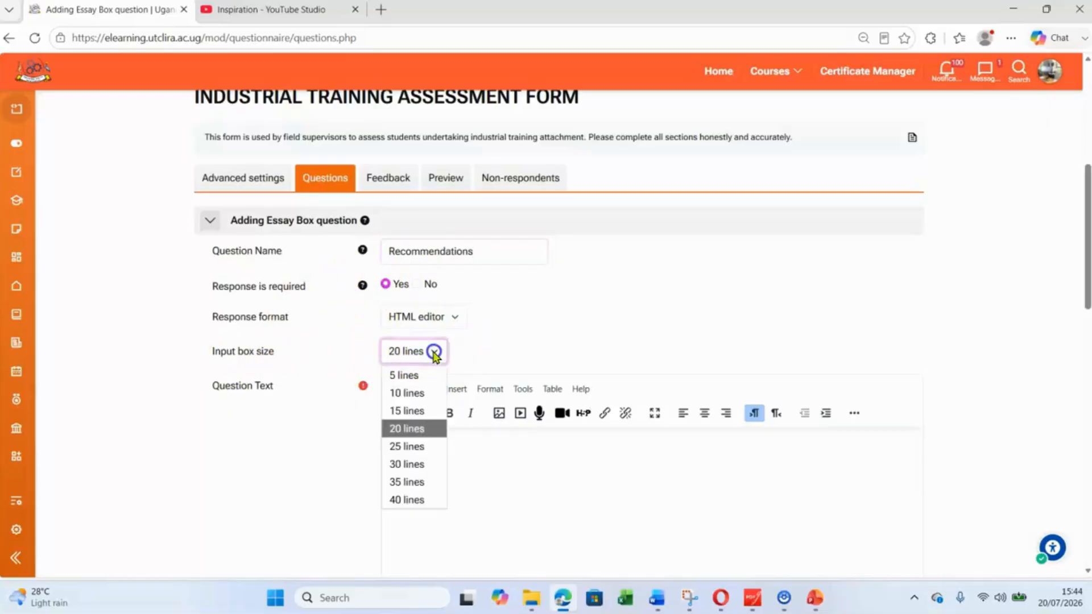
click(409, 463)
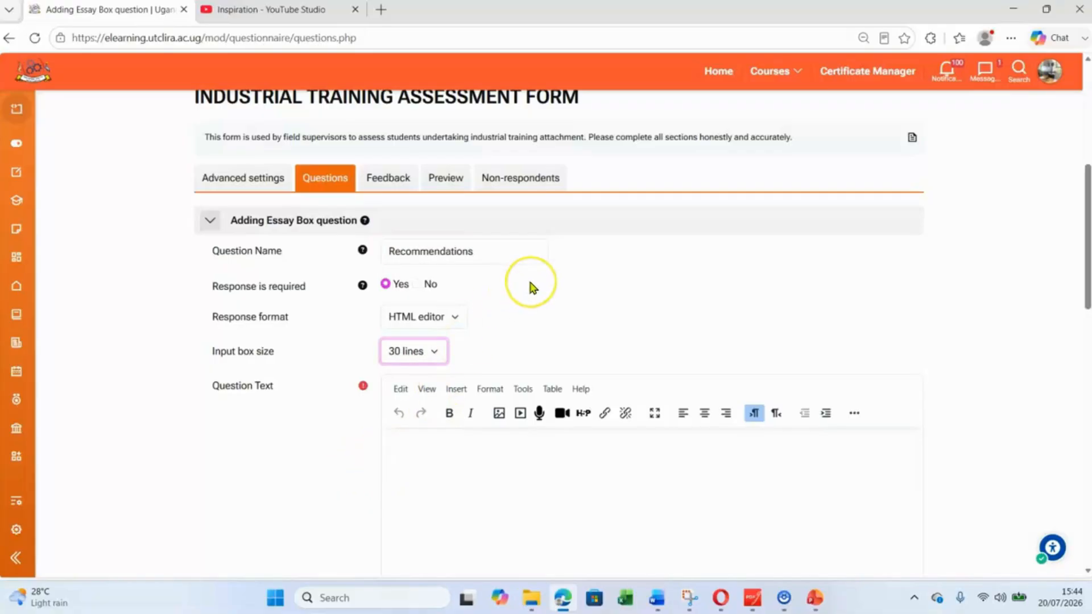
Enter the question text 'Please give your remarks here' and save the essay question
scroll(549, 295, down, 1)
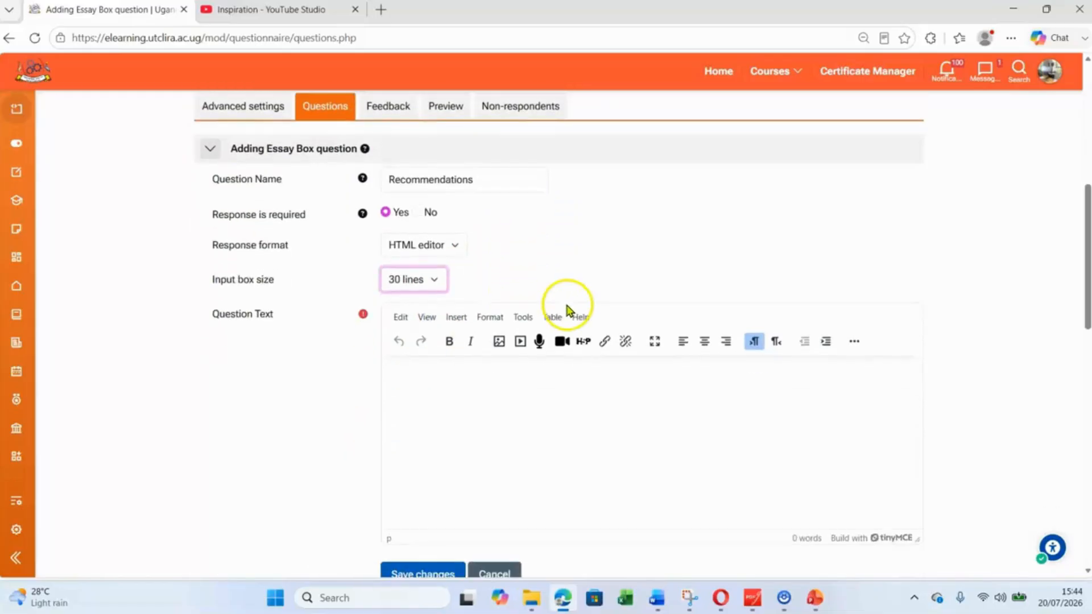
click(465, 393)
key(Caps_Lock)
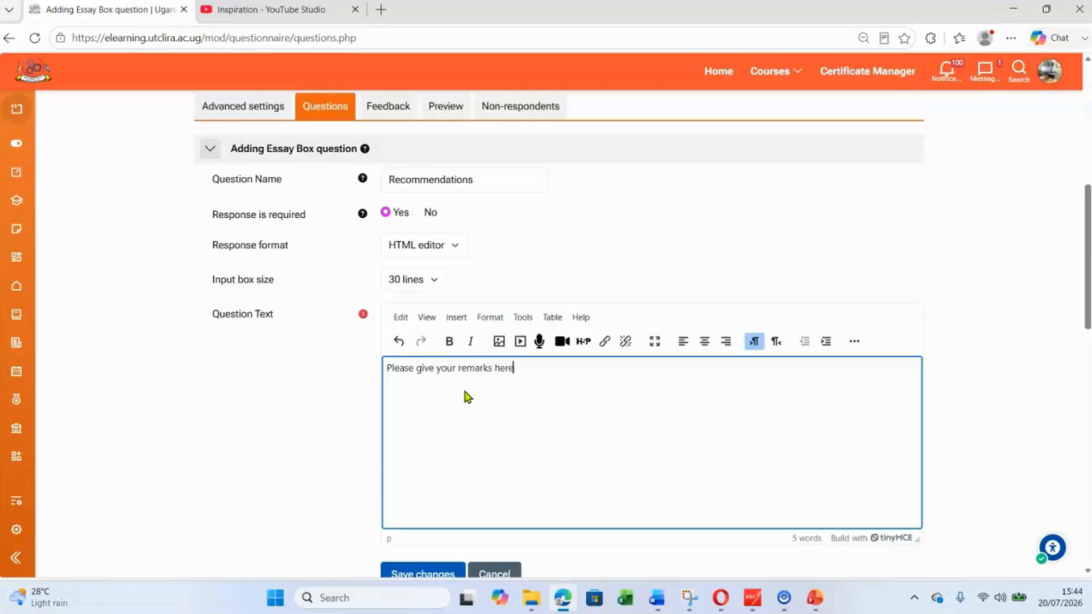
scroll(495, 409, down, 3)
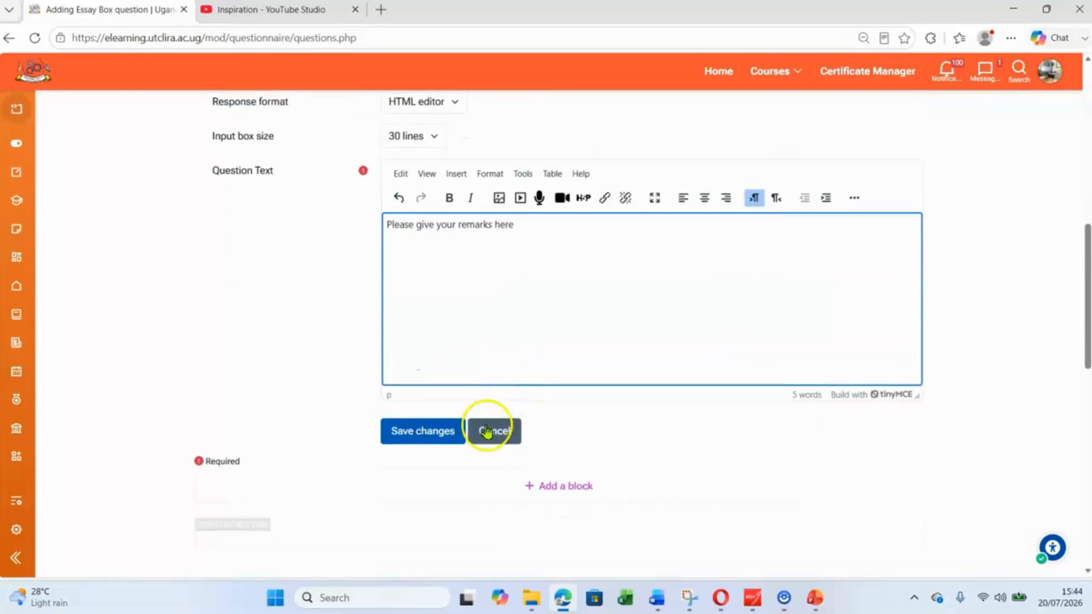
click(429, 434)
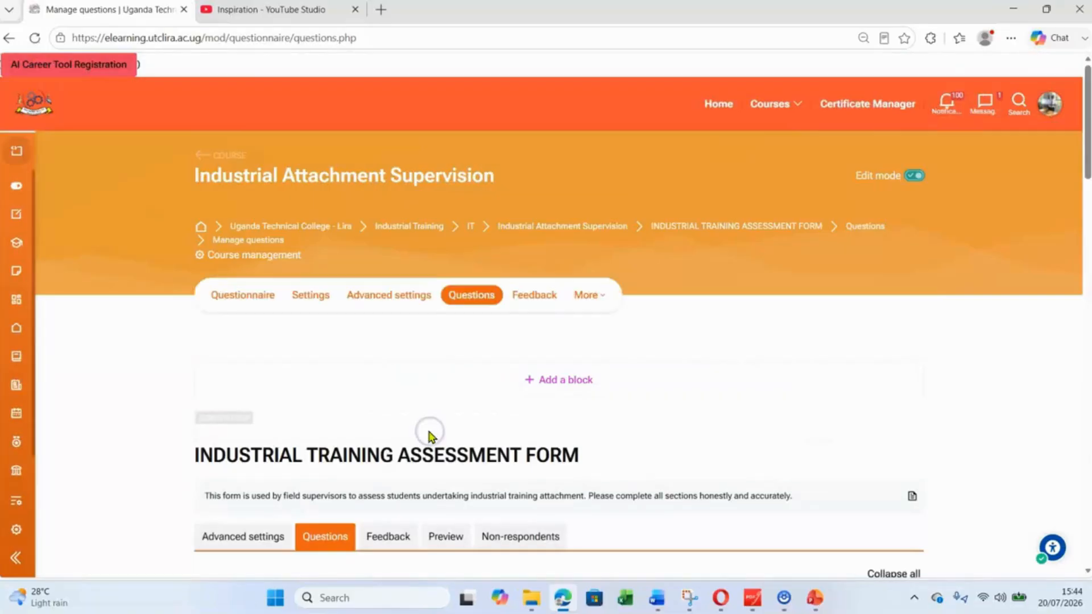
Review the questions list and the supervisor section at the end of the PDF assessment form
scroll(472, 367, down, 5)
scroll(346, 427, down, 3)
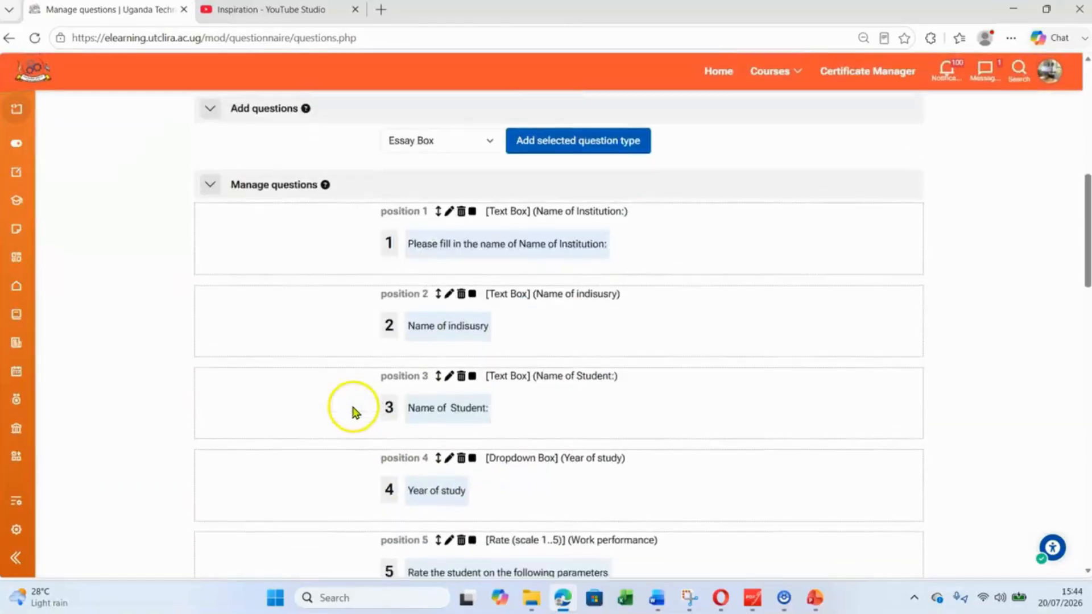
scroll(353, 409, up, 3)
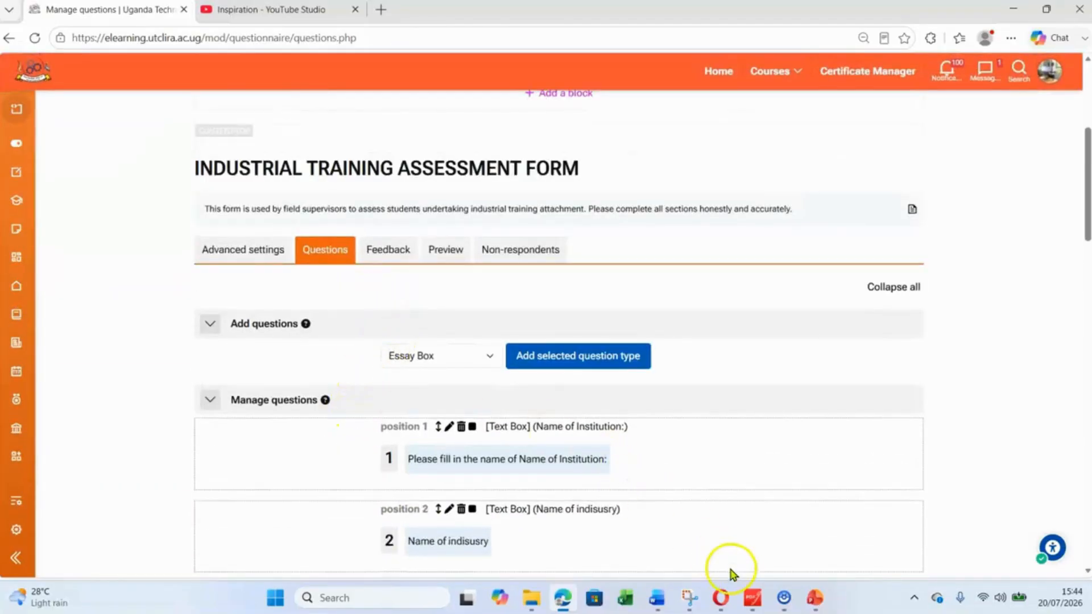
click(752, 598)
scroll(512, 410, down, 1)
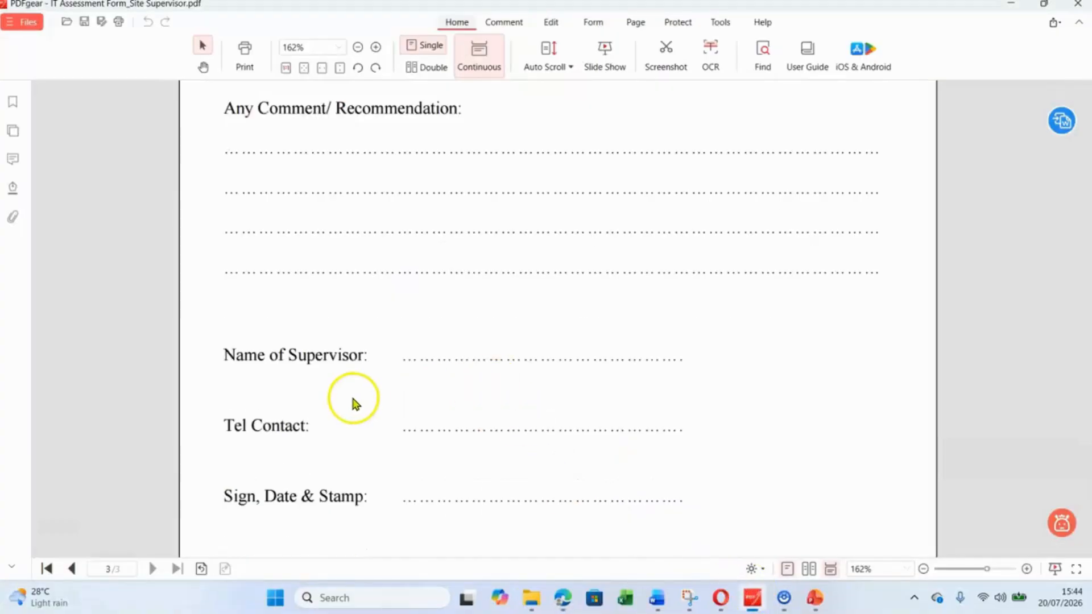
click(1011, 9)
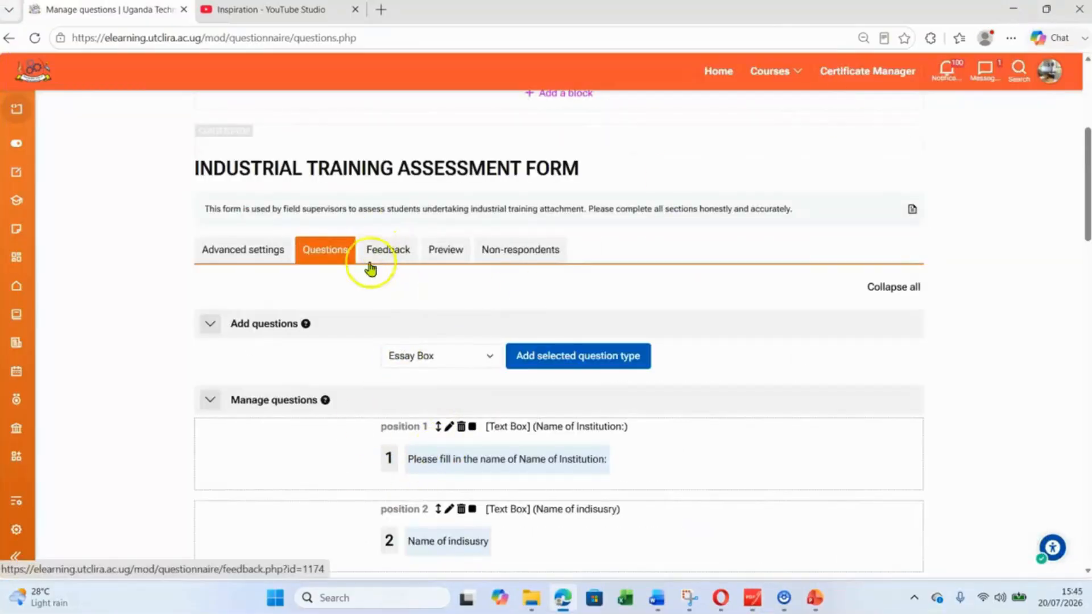
Add a Text Box question named 'Name of field suoervisor'
click(488, 357)
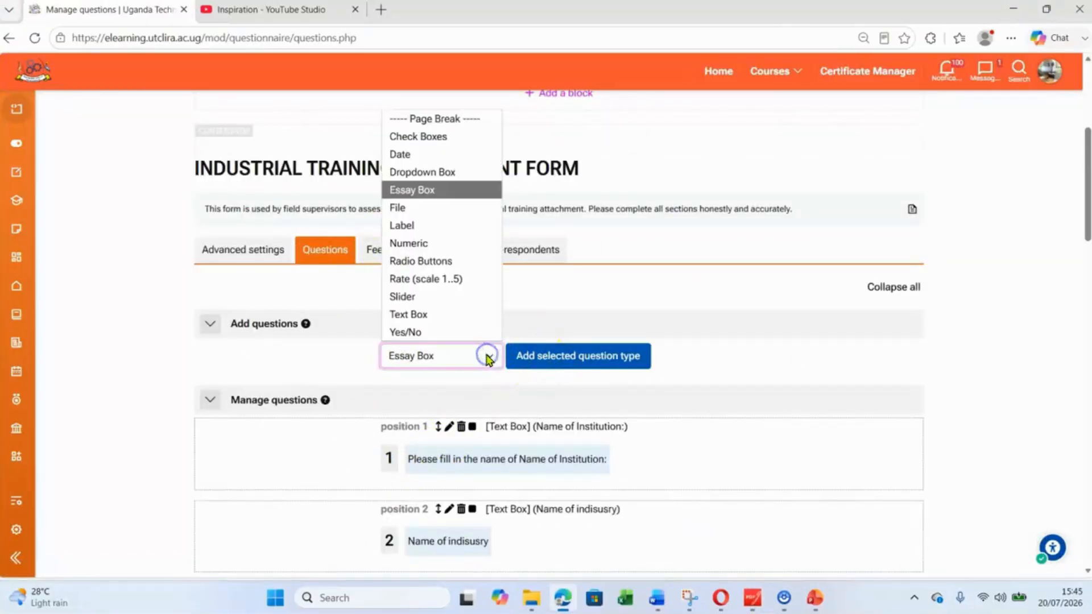
click(438, 315)
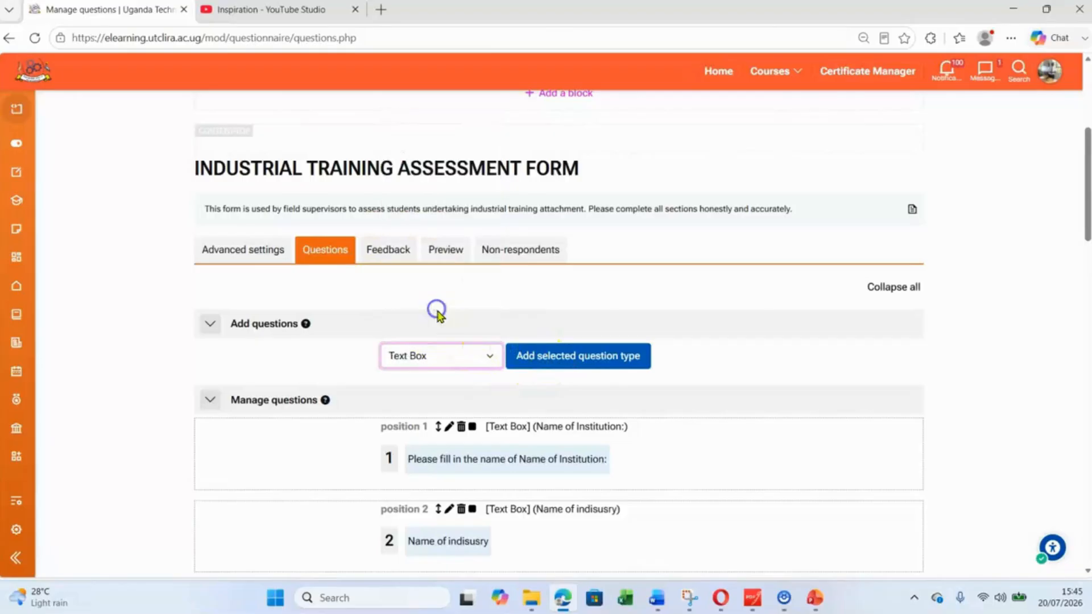
click(600, 361)
scroll(422, 289, down, 3)
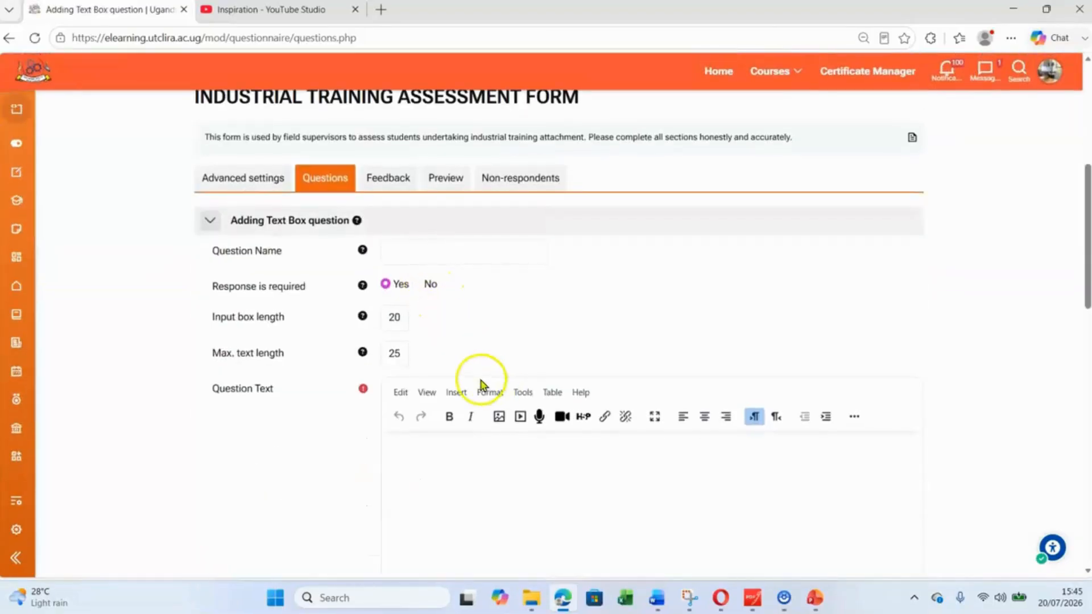
click(427, 248)
text(Name of field suoervisor)
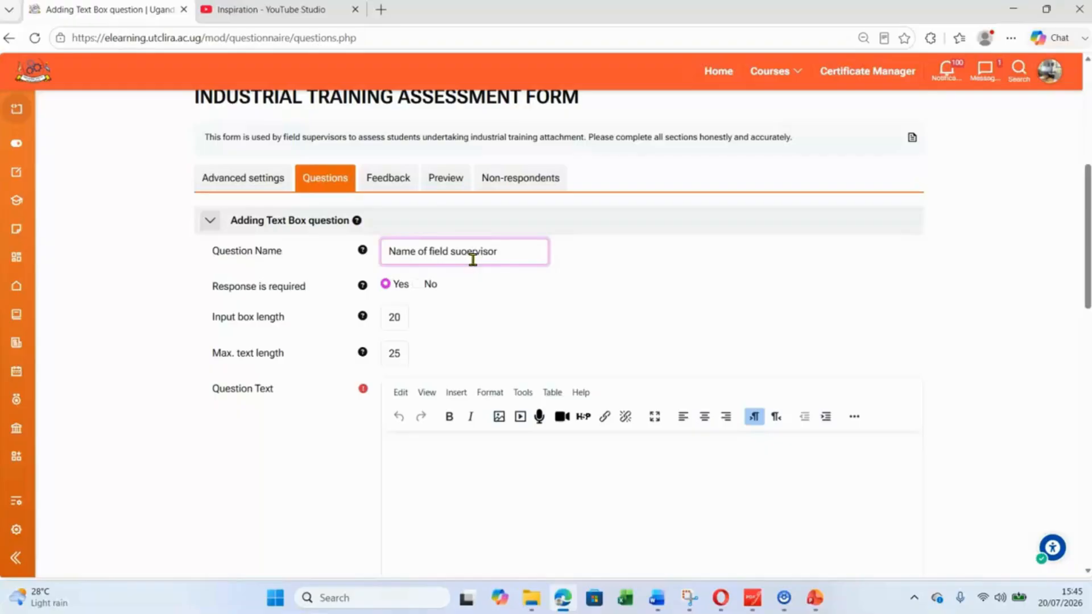
Enter the question text 'Please enter your name' and save the text box question
scroll(341, 387, down, 3)
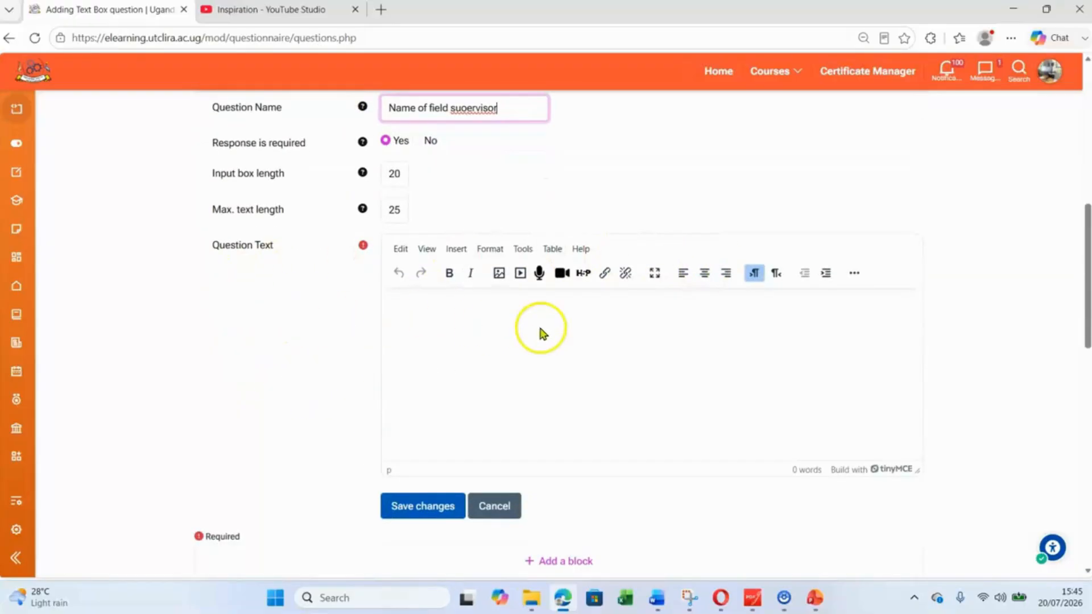
click(464, 315)
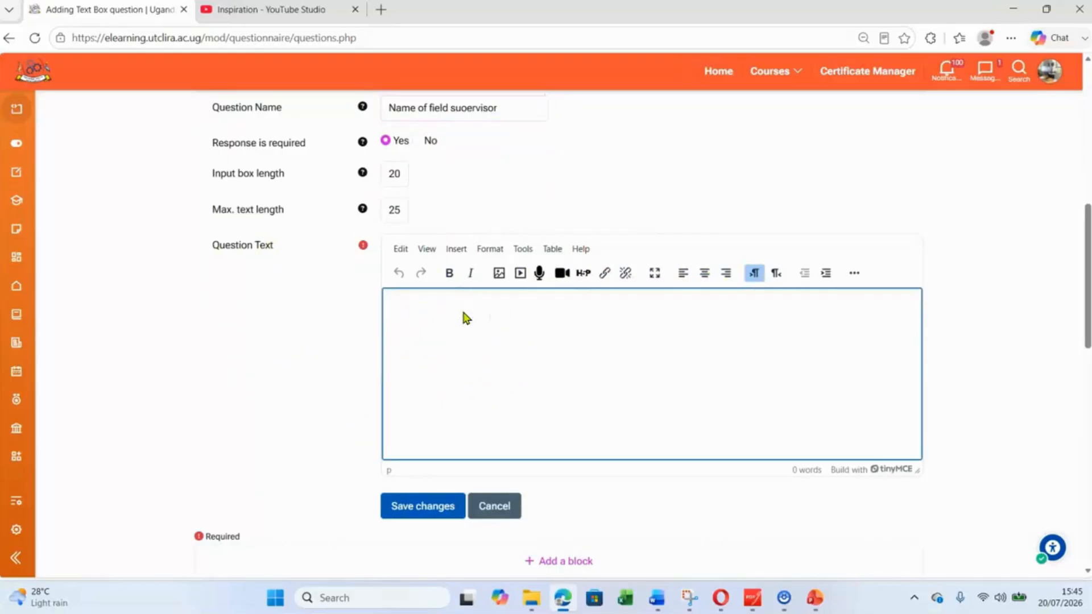
key(Caps_Lock)
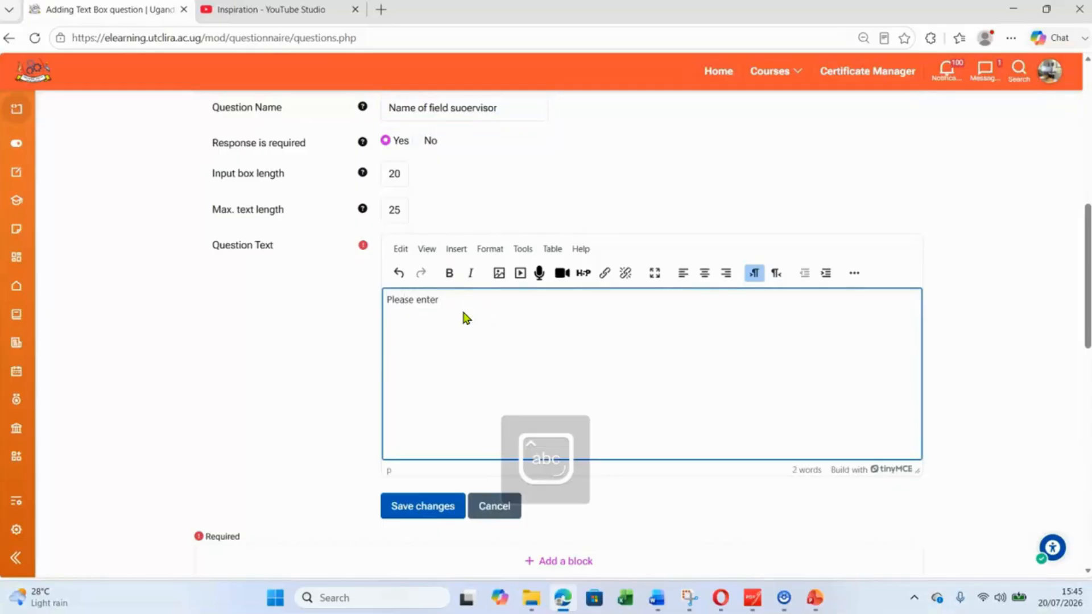
text(your name)
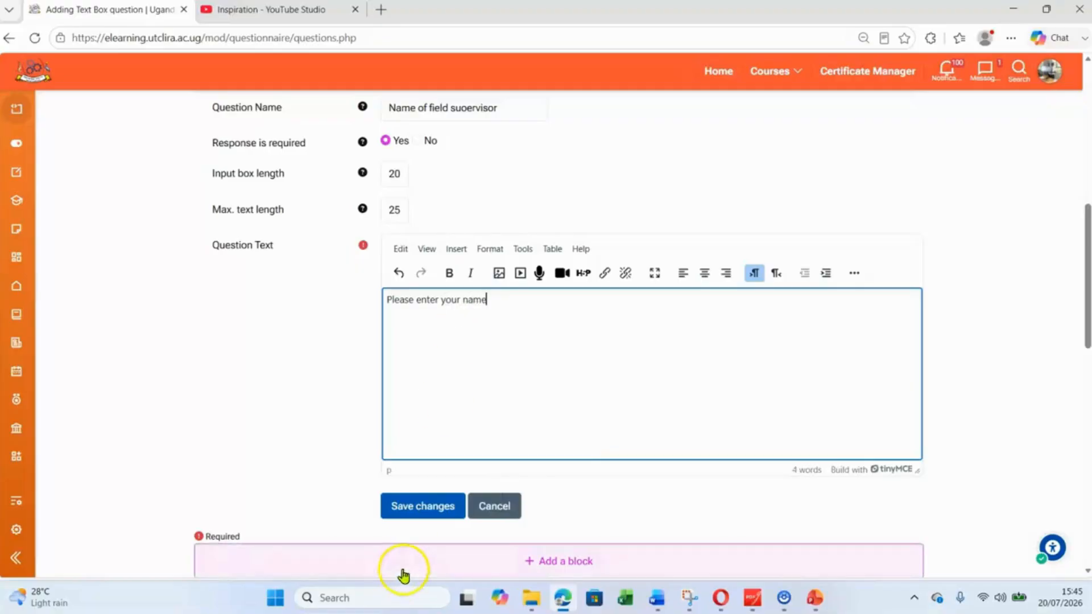
click(421, 508)
Review the questions list and the remaining supervisor fields of the PDF assessment form
scroll(508, 333, down, 12)
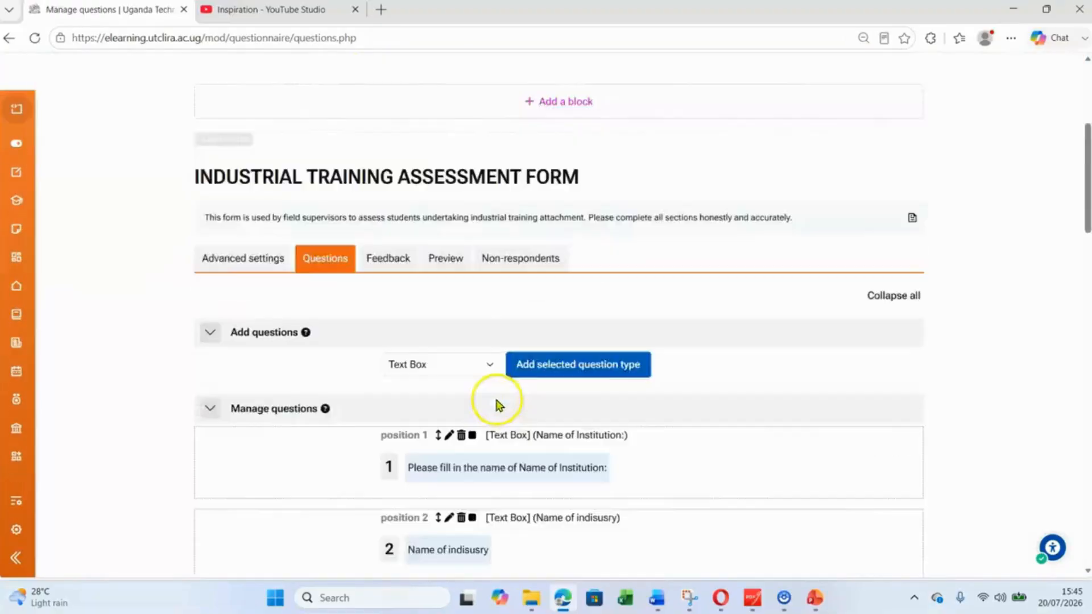
scroll(500, 380, down, 2)
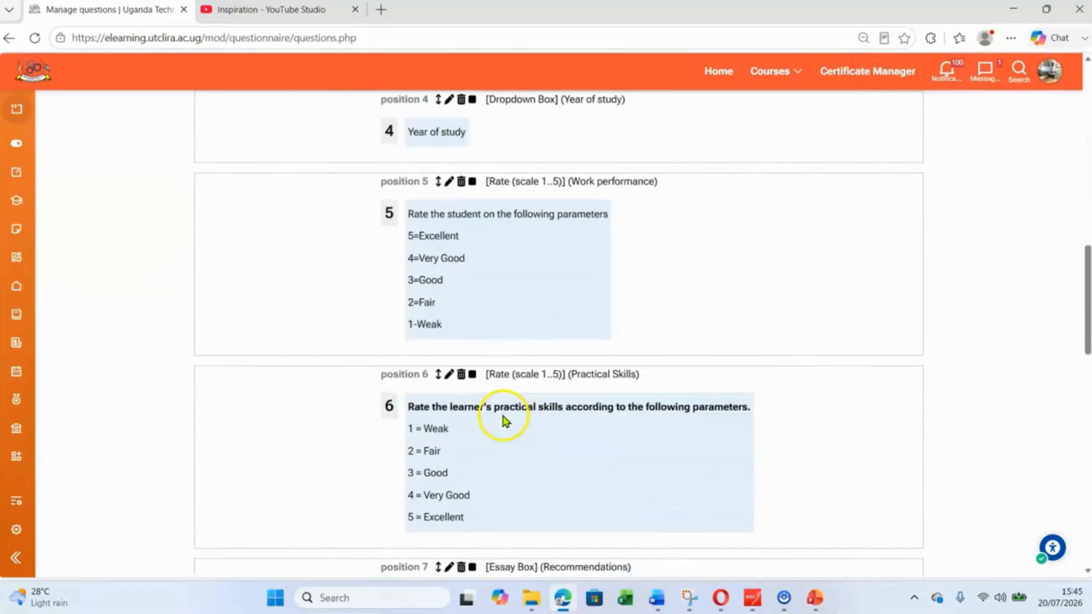
click(752, 598)
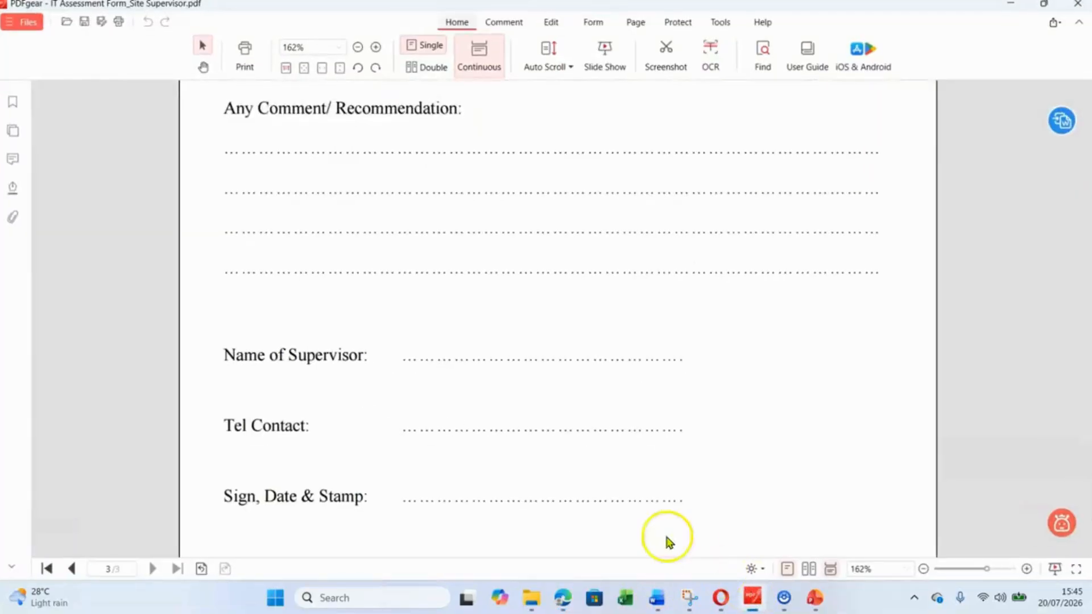
scroll(549, 356, down, 2)
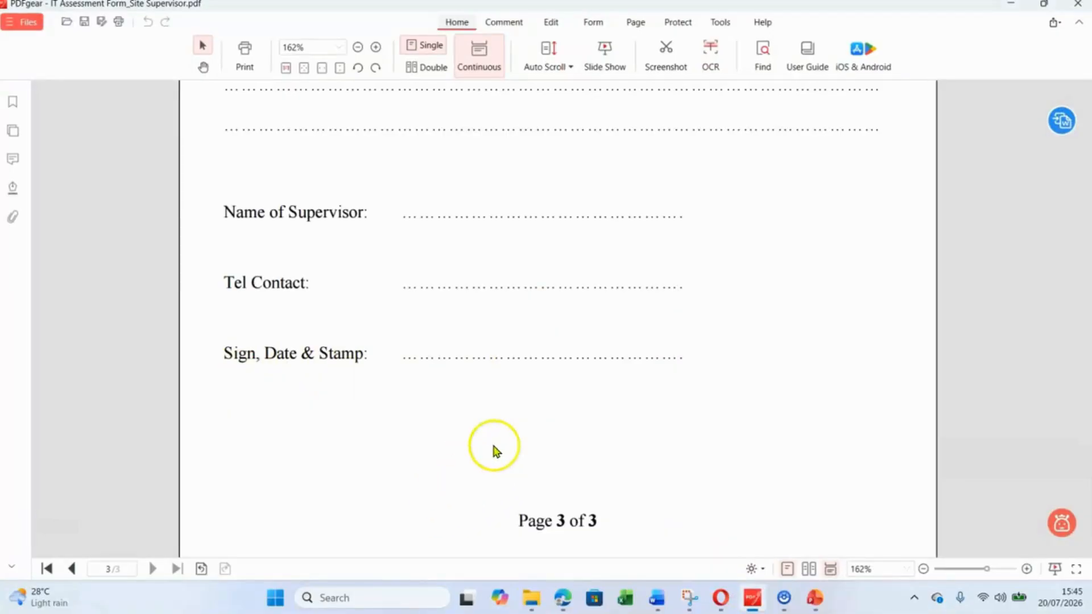
click(563, 598)
scroll(478, 341, up, 15)
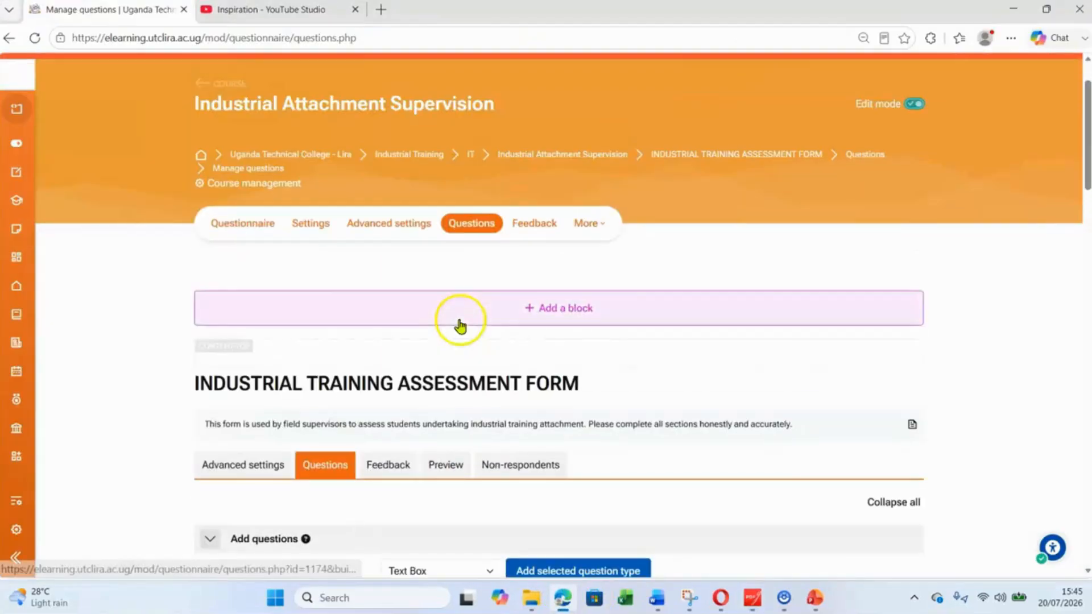
scroll(342, 487, down, 4)
Add a Date question named Date and begin its question text with 'Fill in the'
click(488, 356)
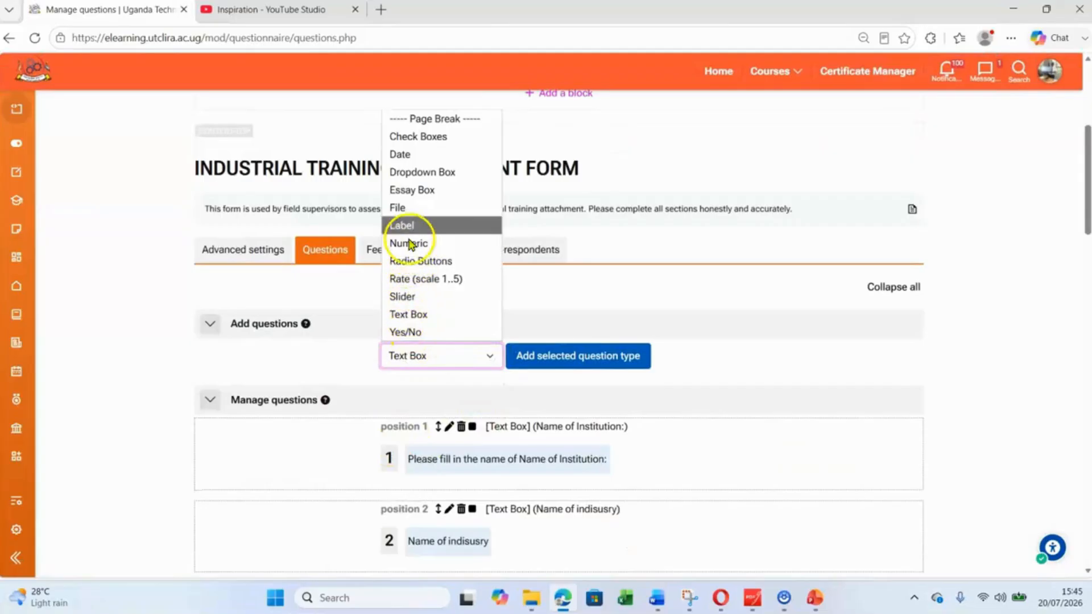
click(409, 156)
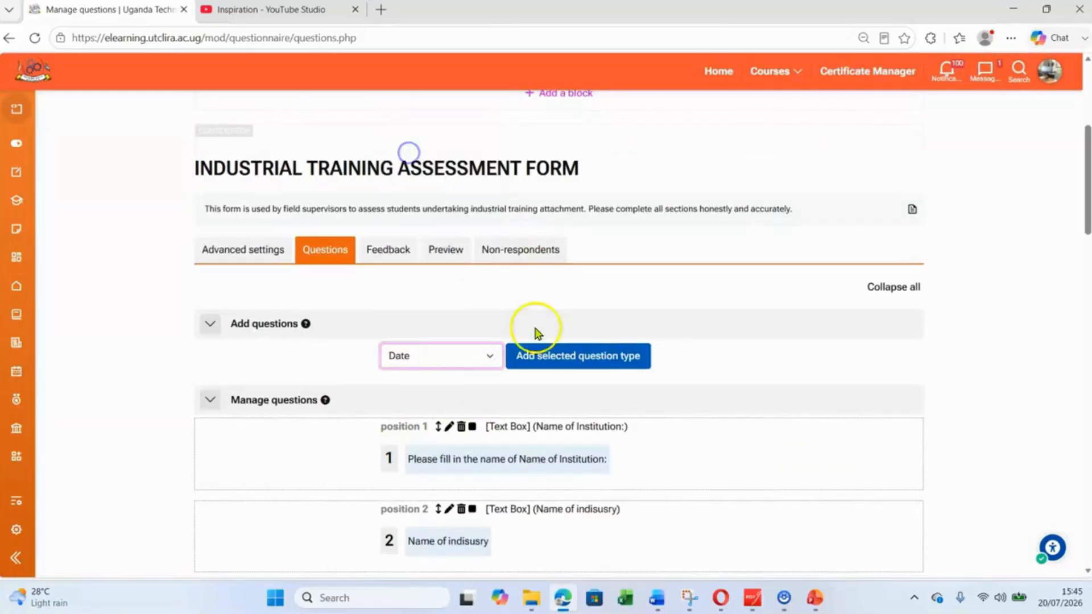
click(563, 353)
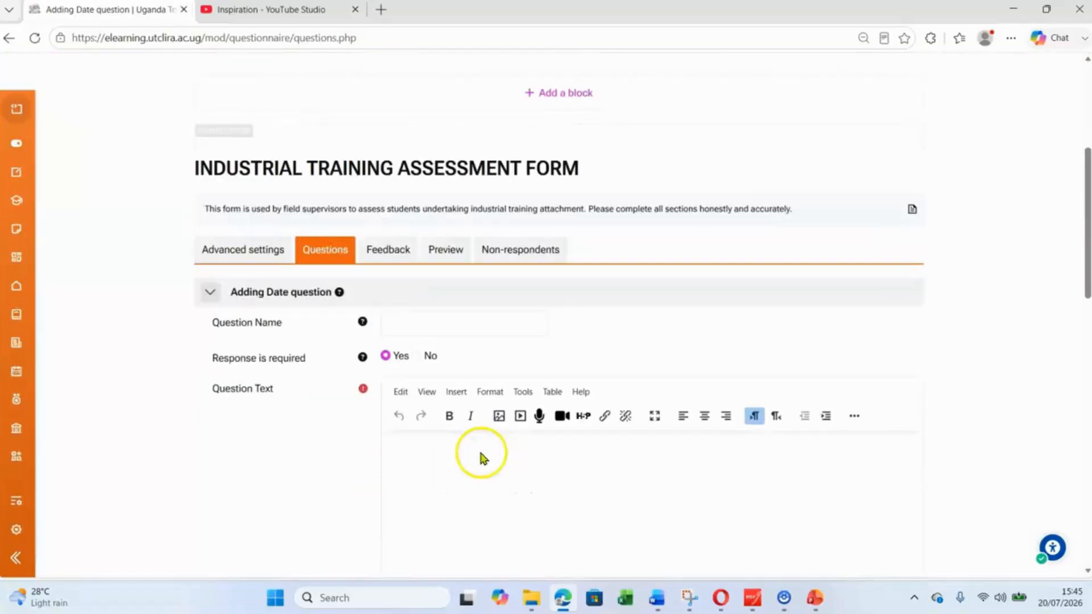
click(408, 334)
key(Caps_Lock)
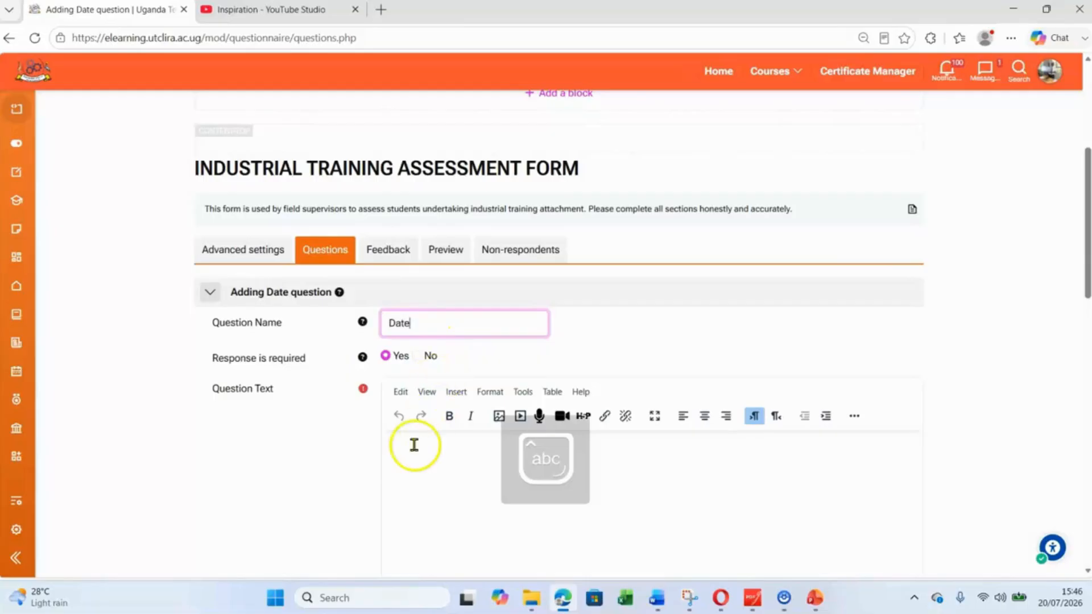
click(422, 465)
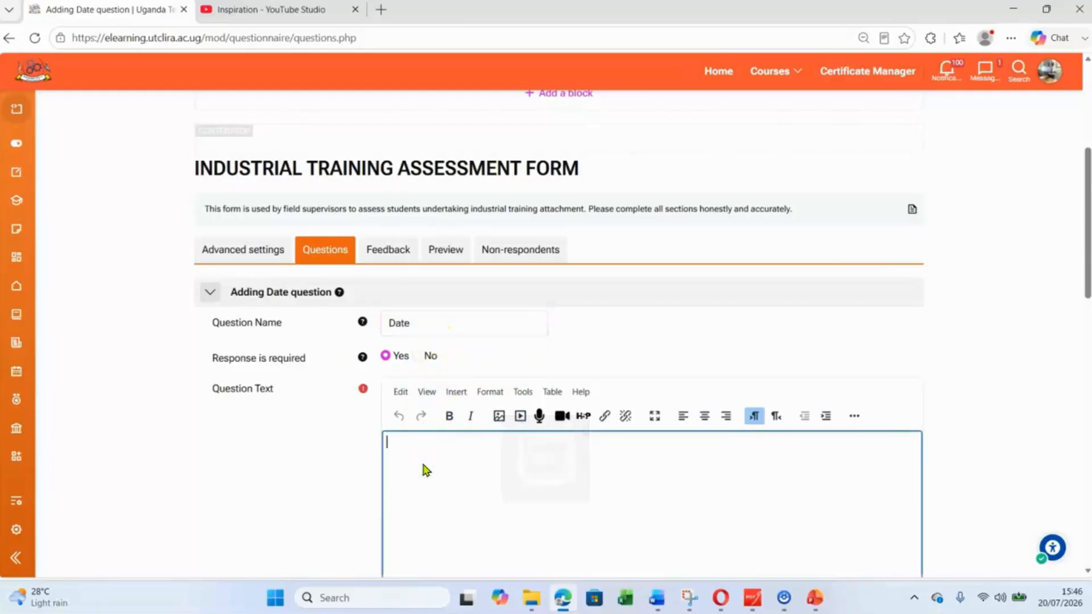
key(Caps_Lock)
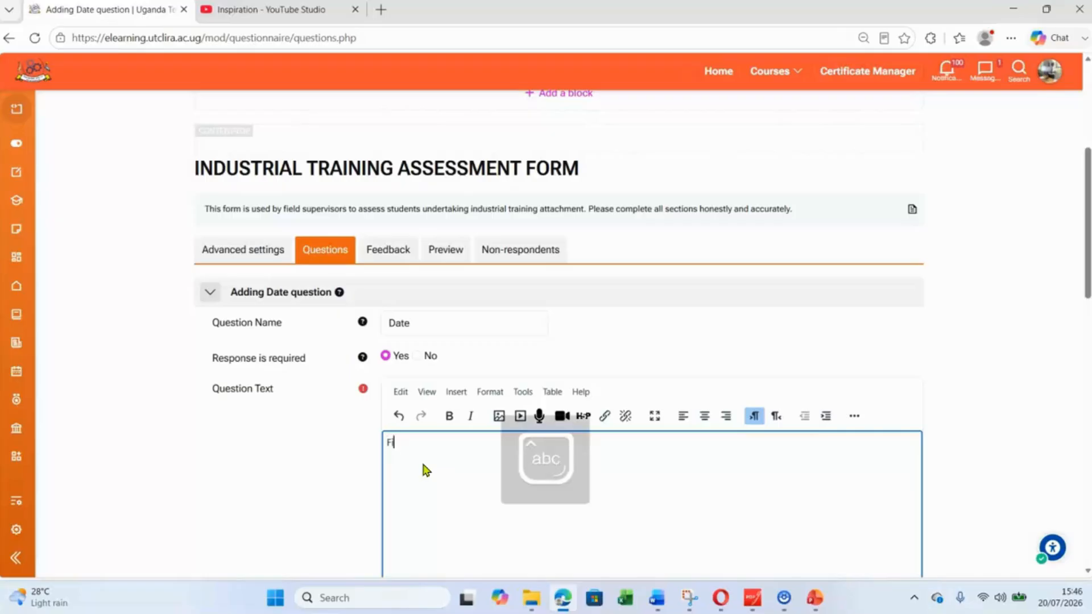
text(Fill in the date of assessment and stamp)
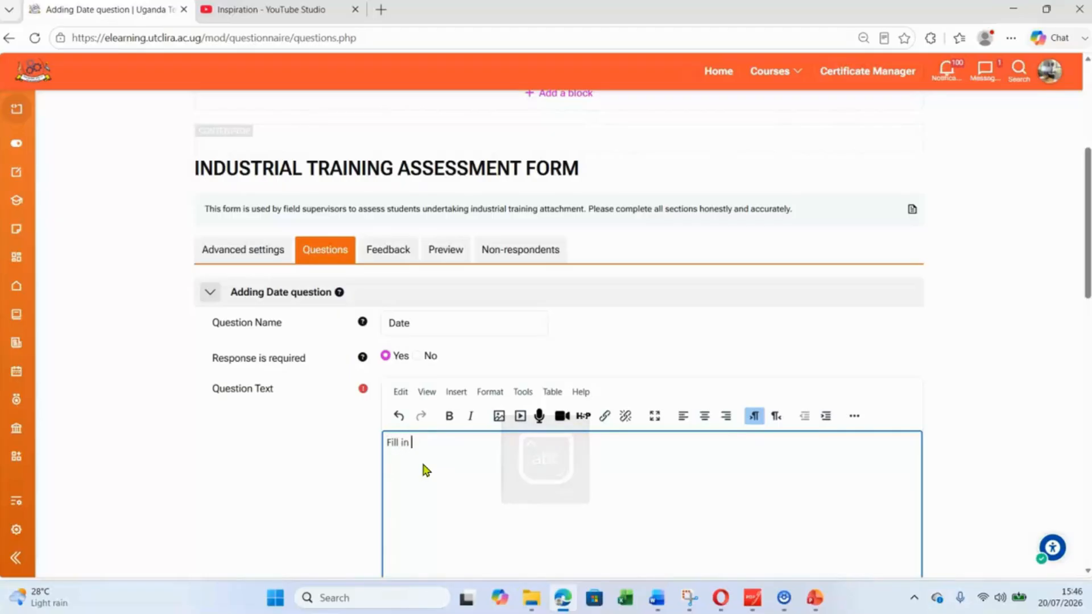
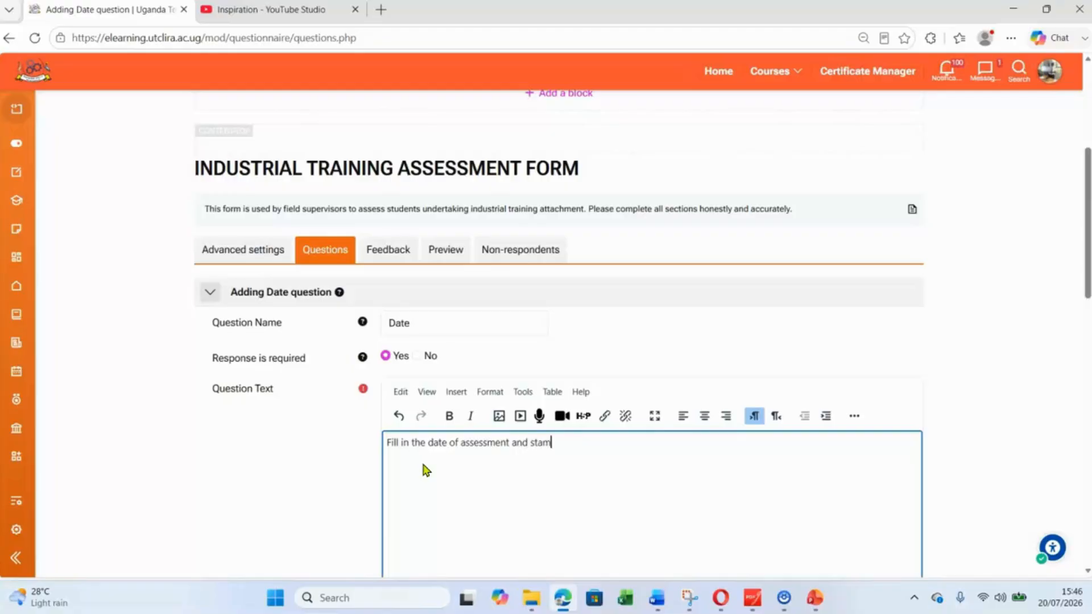
Finish the Date question text as 'Fill in the date of assessment and stamp' and save the question
click(424, 469)
scroll(486, 451, down, 4)
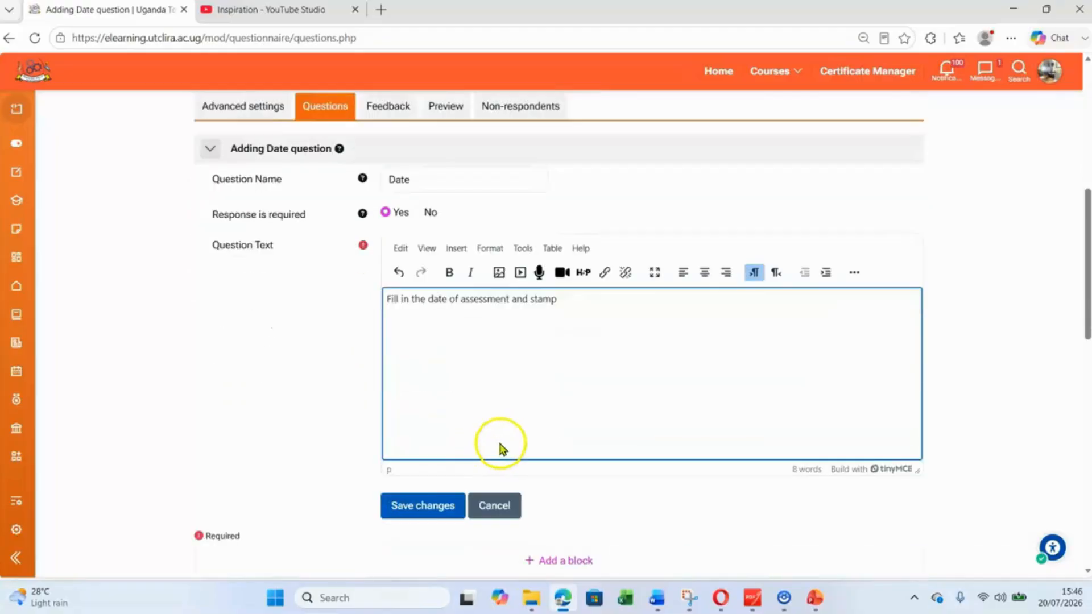
click(423, 434)
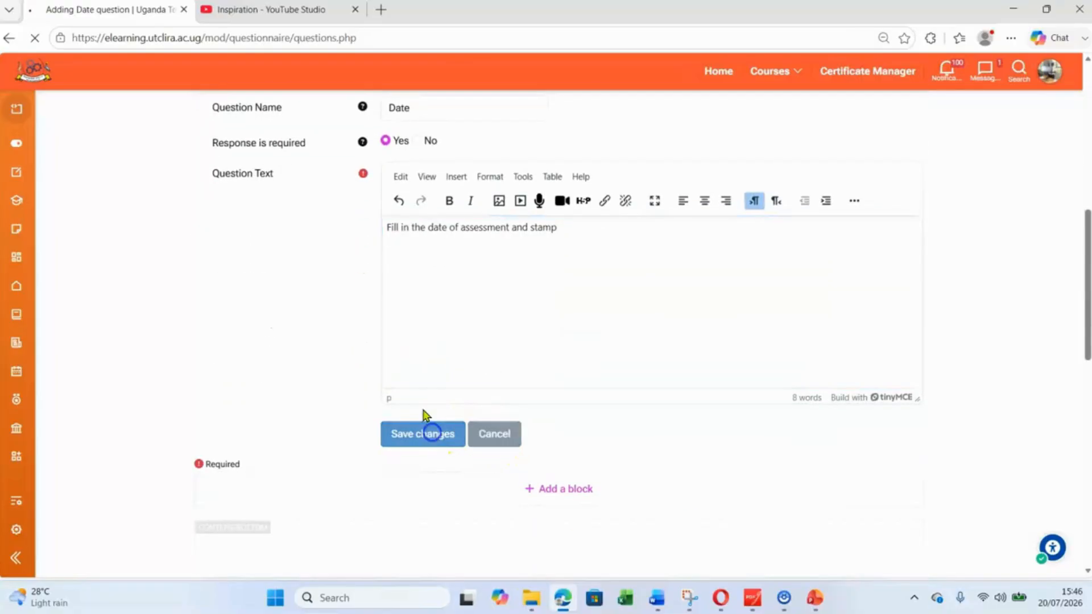
Review the questions list and compare it with the PDF assessment form
scroll(469, 339, down, 4)
scroll(469, 338, down, 14)
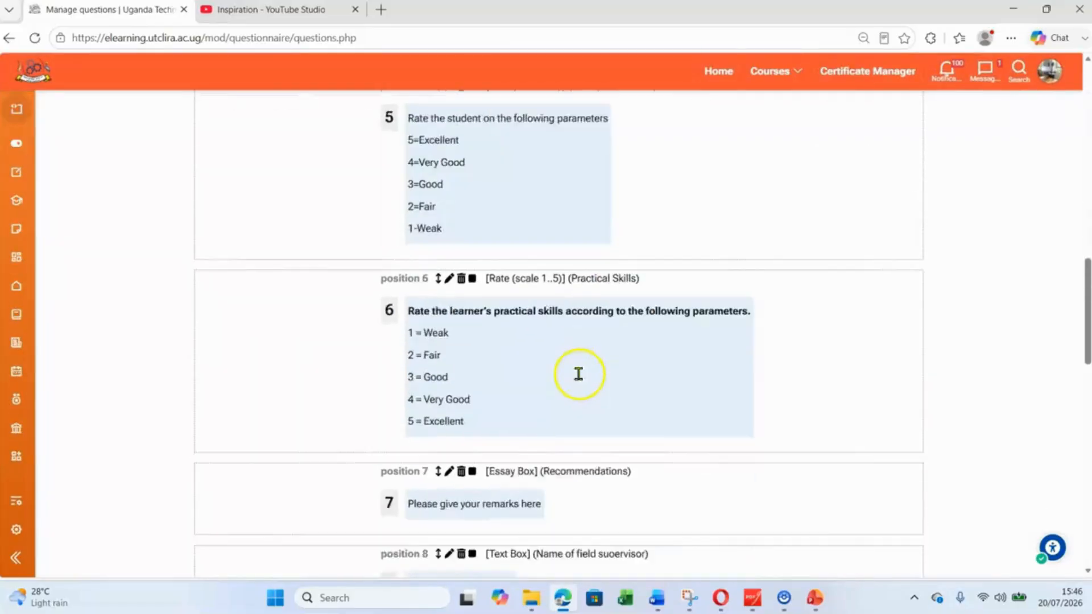
scroll(465, 391, up, 3)
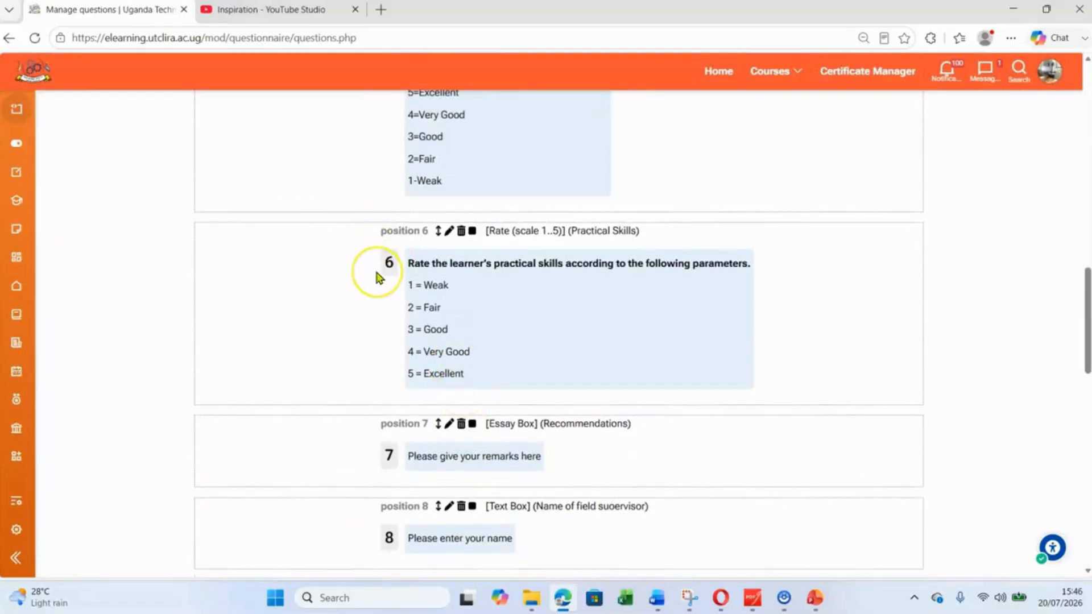
scroll(463, 278, down, 7)
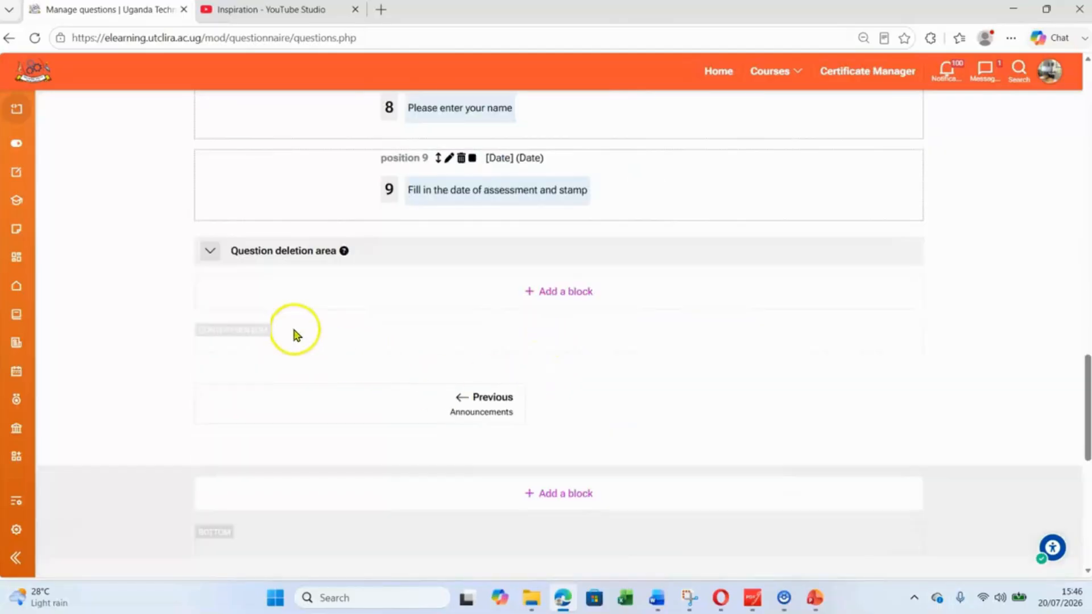
scroll(449, 318, up, 5)
scroll(569, 432, up, 4)
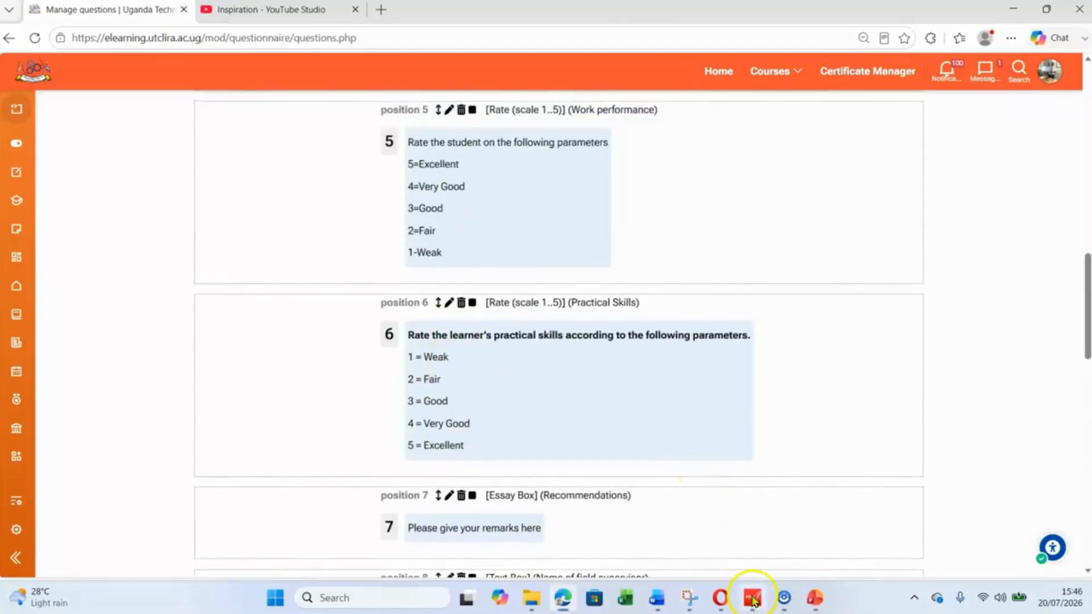
click(753, 597)
scroll(406, 369, up, 5)
scroll(406, 369, up, 20)
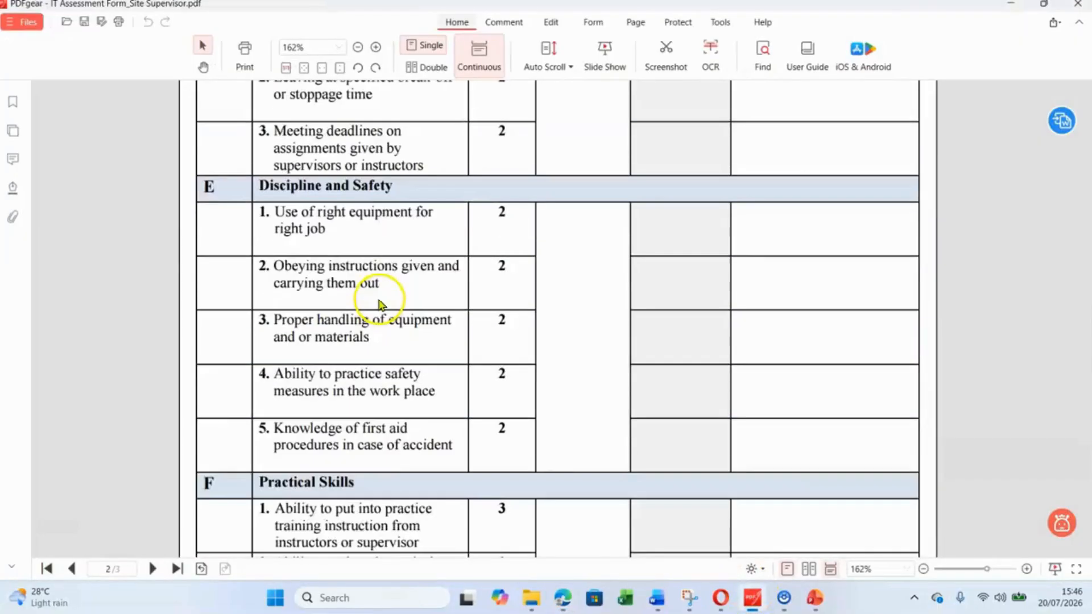
scroll(378, 305, up, 8)
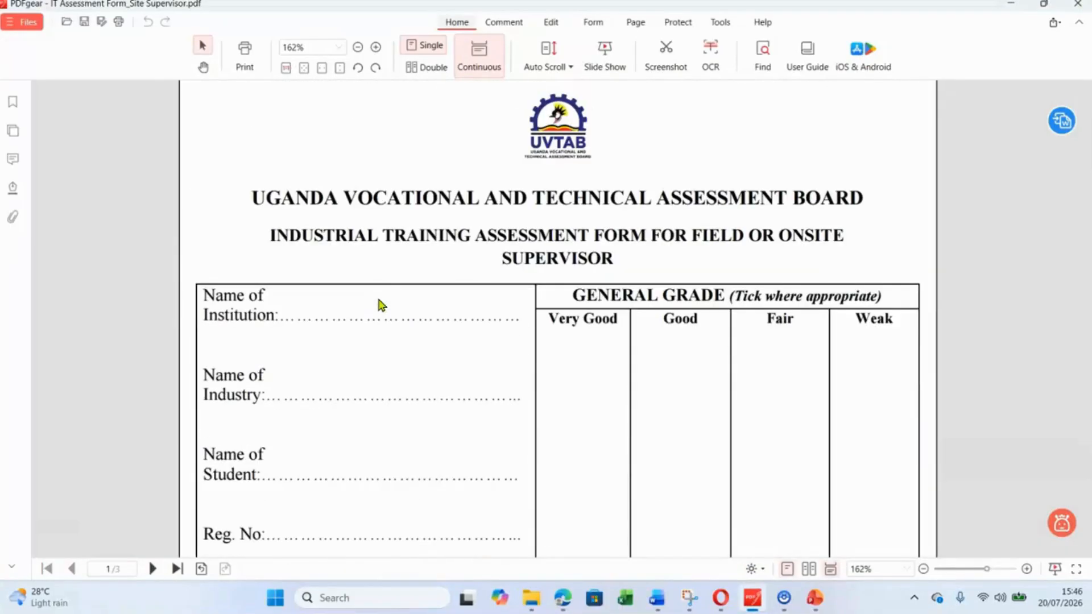
scroll(477, 346, down, 4)
click(563, 598)
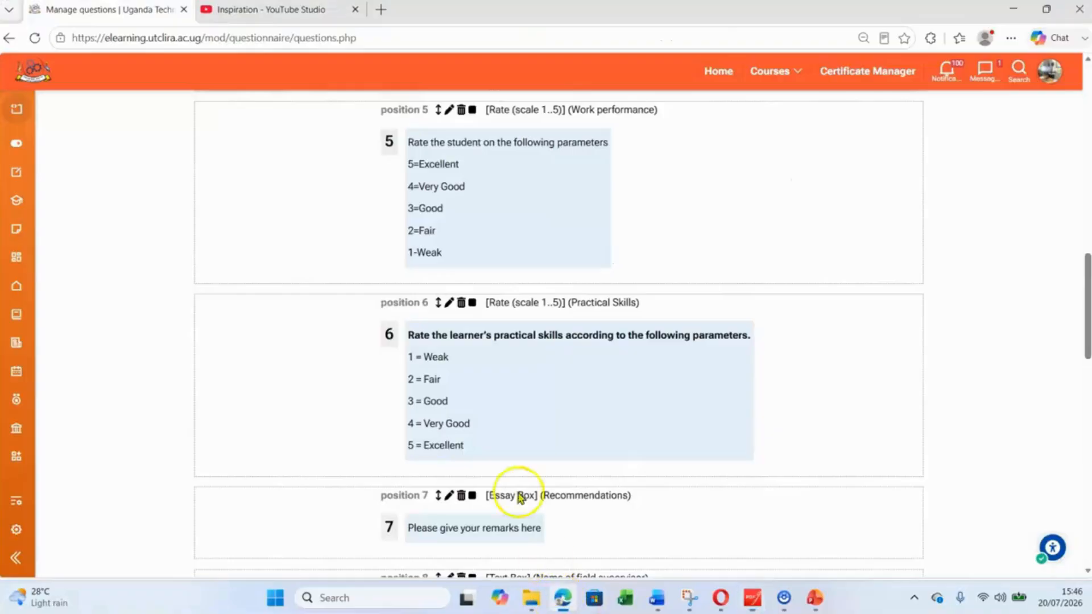
scroll(378, 275, up, 10)
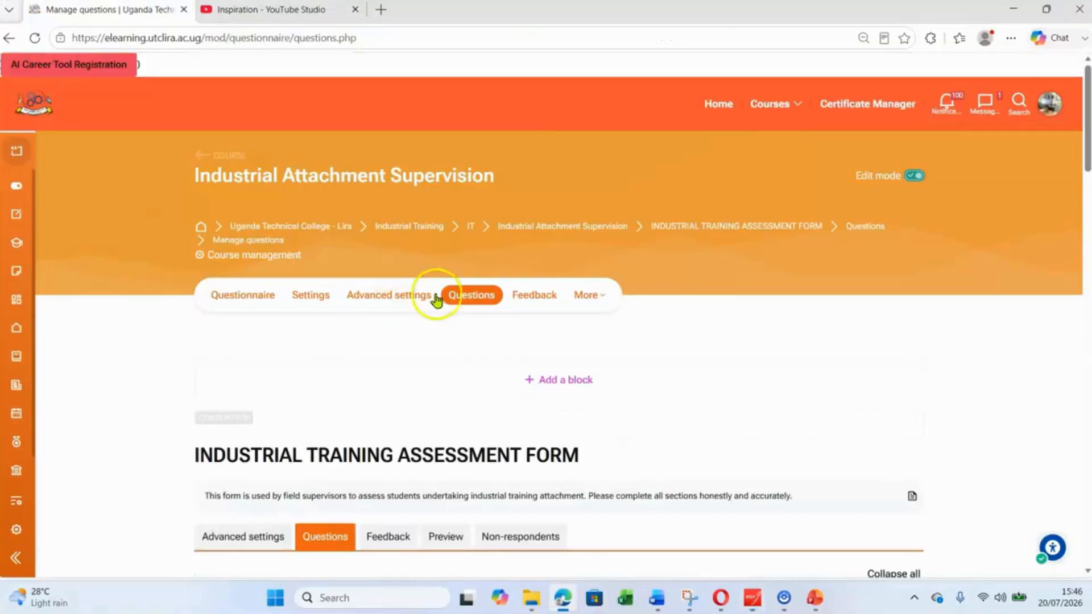
Preview the questionnaire and scroll through all of its questions
click(446, 536)
scroll(455, 205, down, 5)
scroll(501, 244, down, 8)
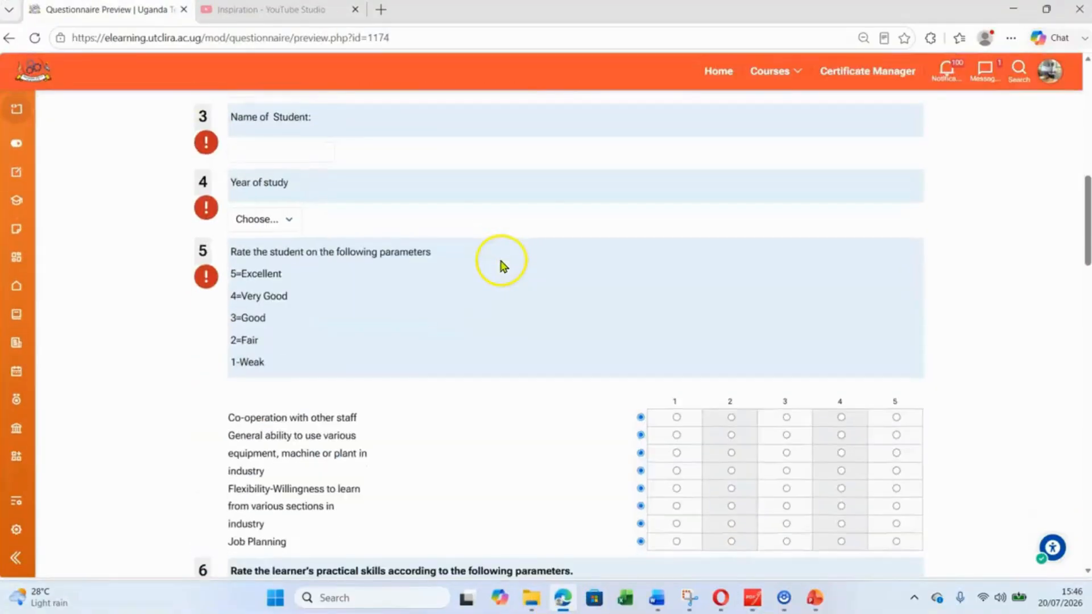
scroll(432, 262, up, 2)
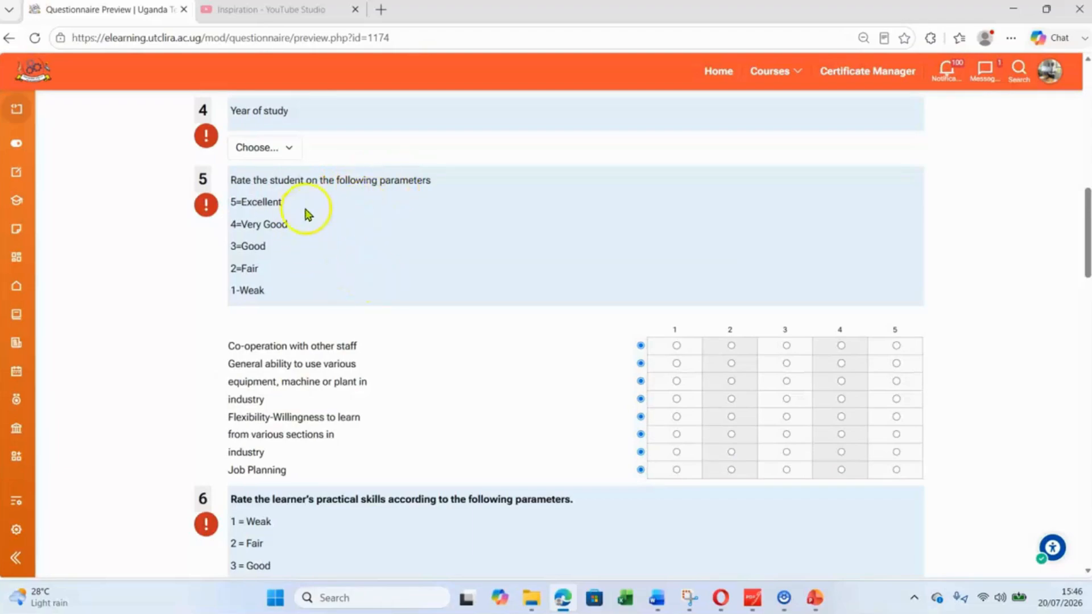
scroll(353, 228, up, 2)
scroll(402, 283, down, 5)
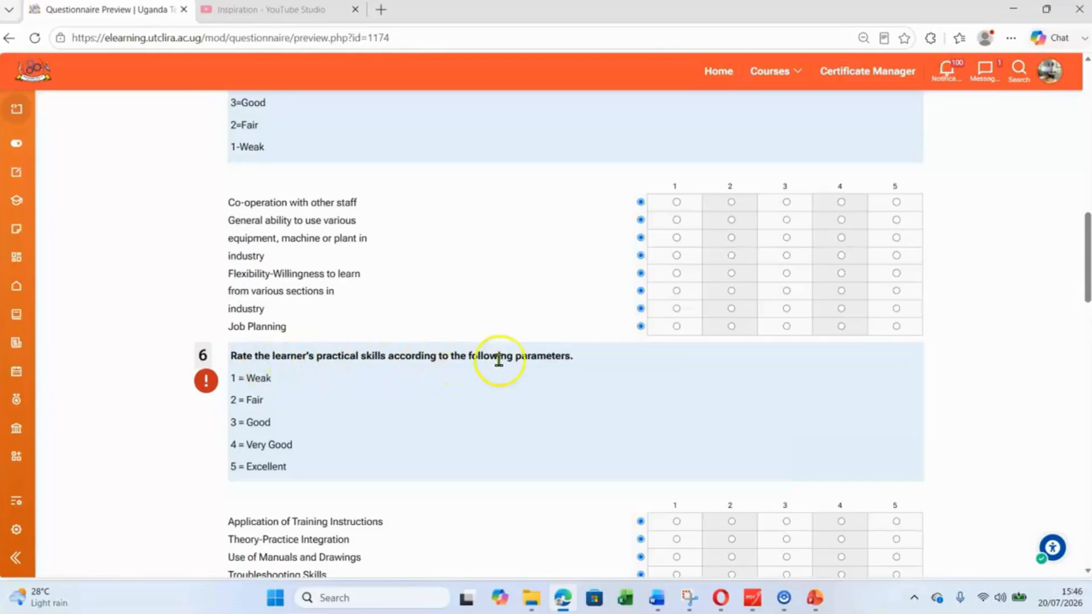
scroll(364, 370, down, 3)
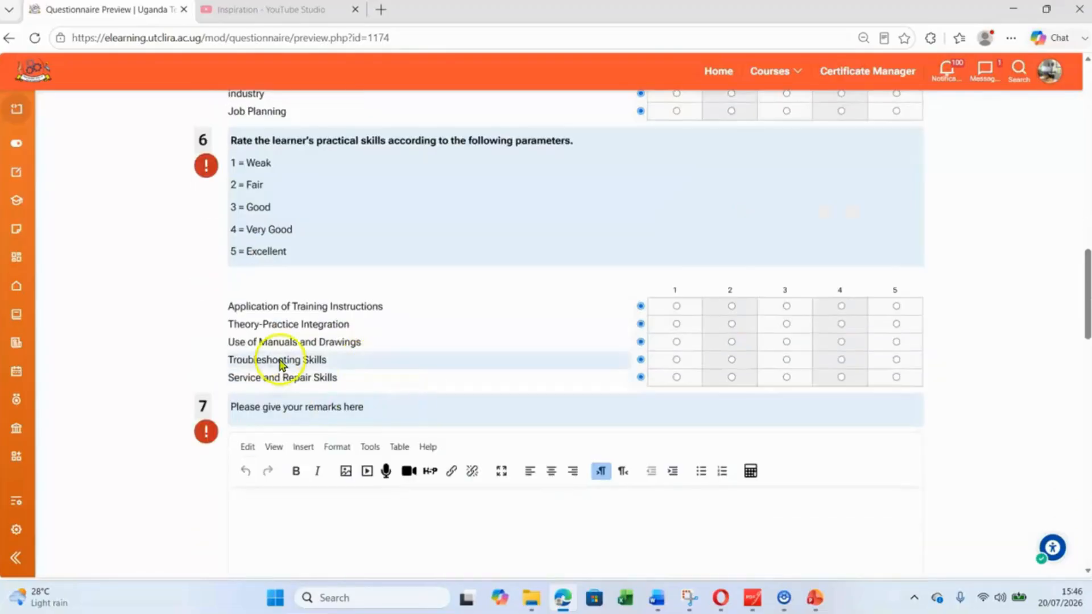
scroll(366, 364, down, 3)
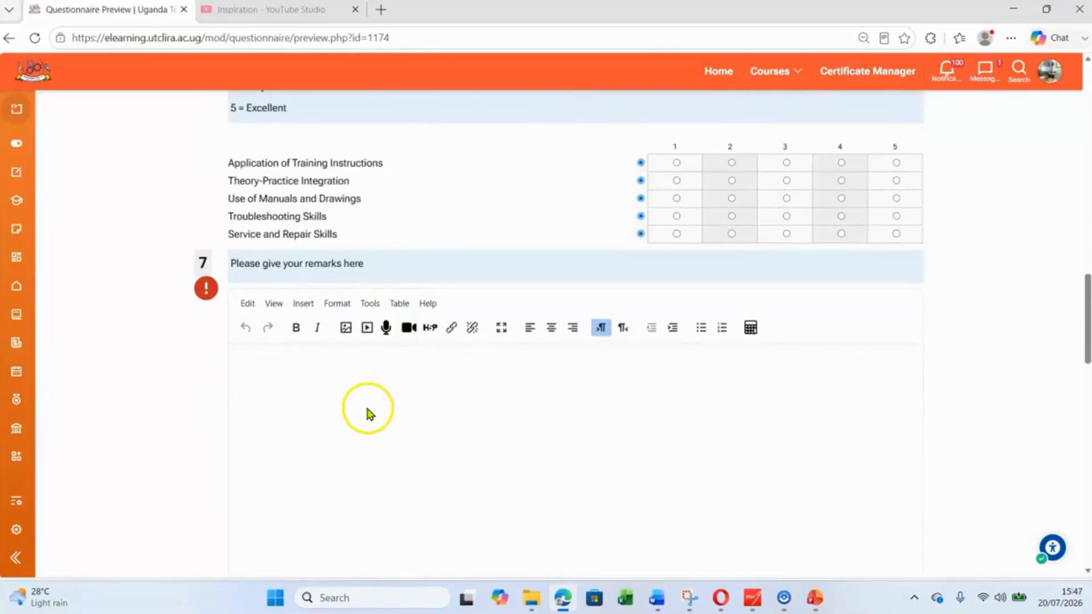
scroll(368, 412, down, 6)
scroll(364, 398, down, 1)
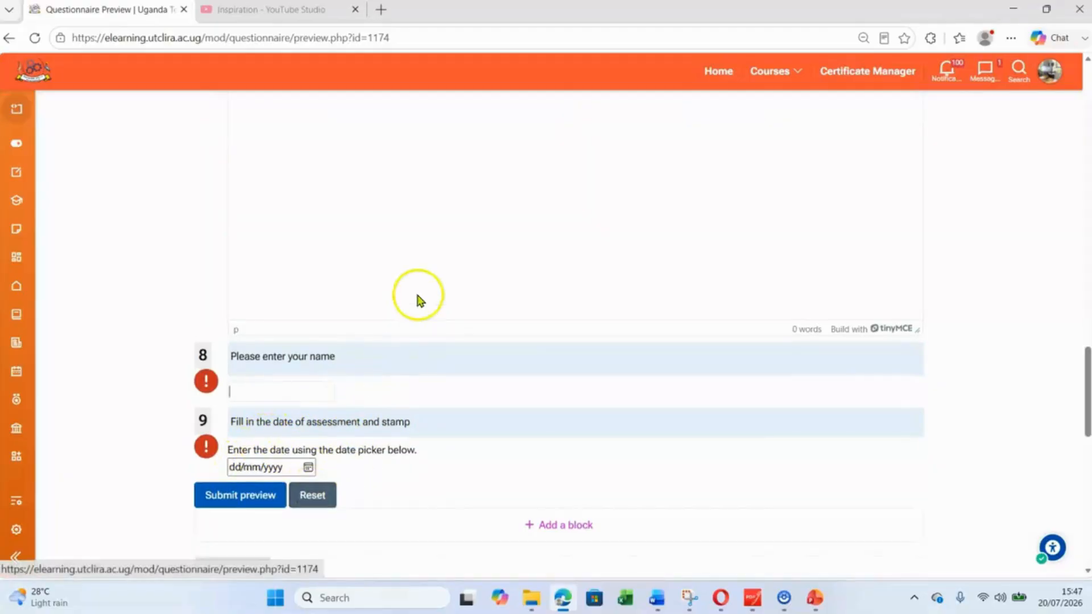
scroll(419, 298, up, 15)
scroll(378, 246, down, 4)
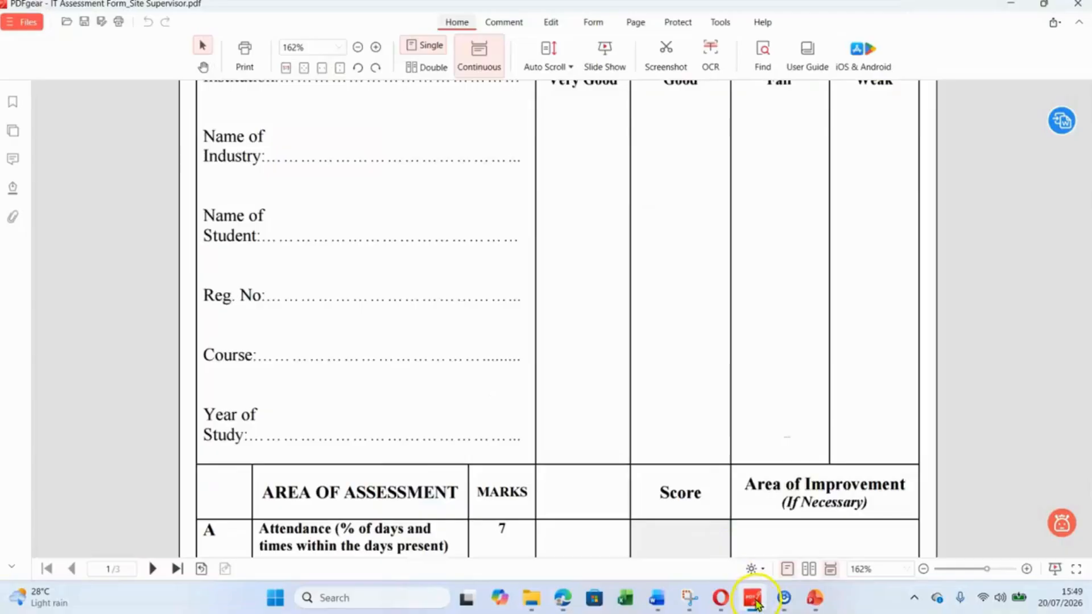
Review the remaining sections of the PDF assessment form and return to the questions list
scroll(648, 431, down, 10)
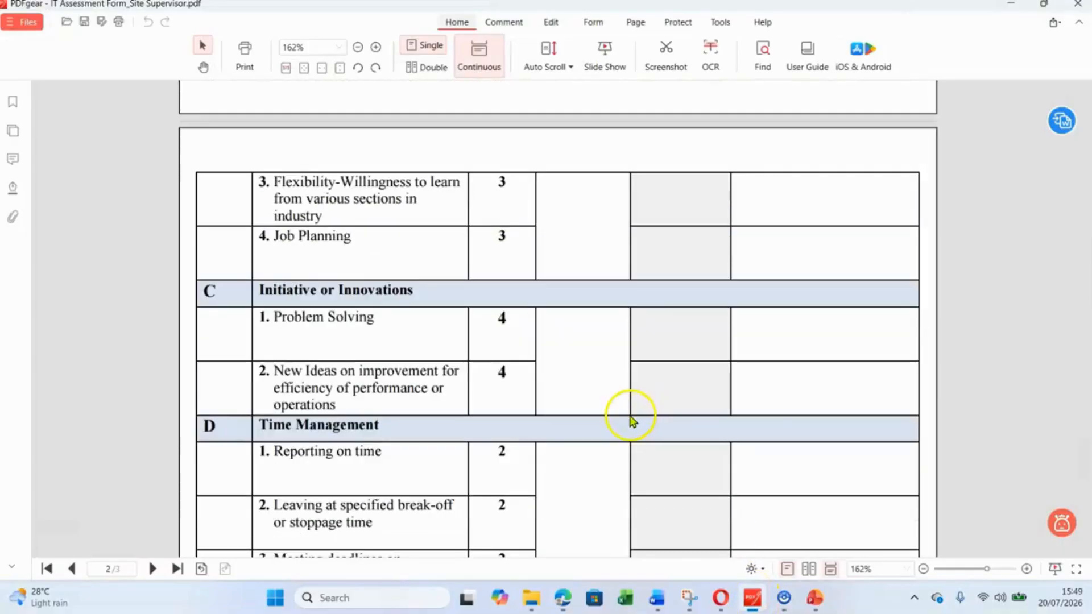
scroll(622, 366, down, 20)
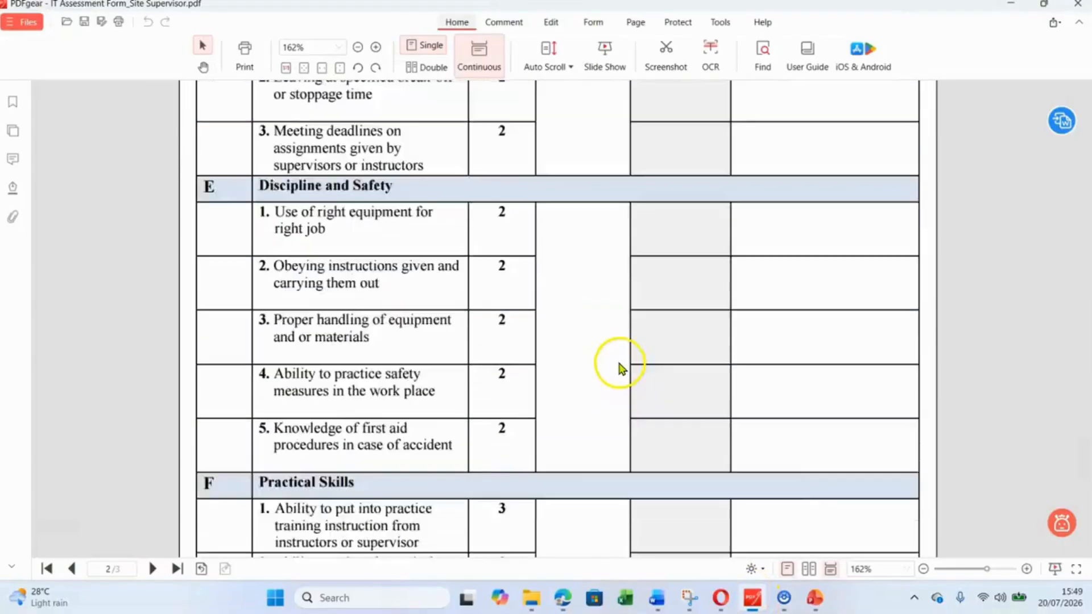
scroll(625, 373, down, 5)
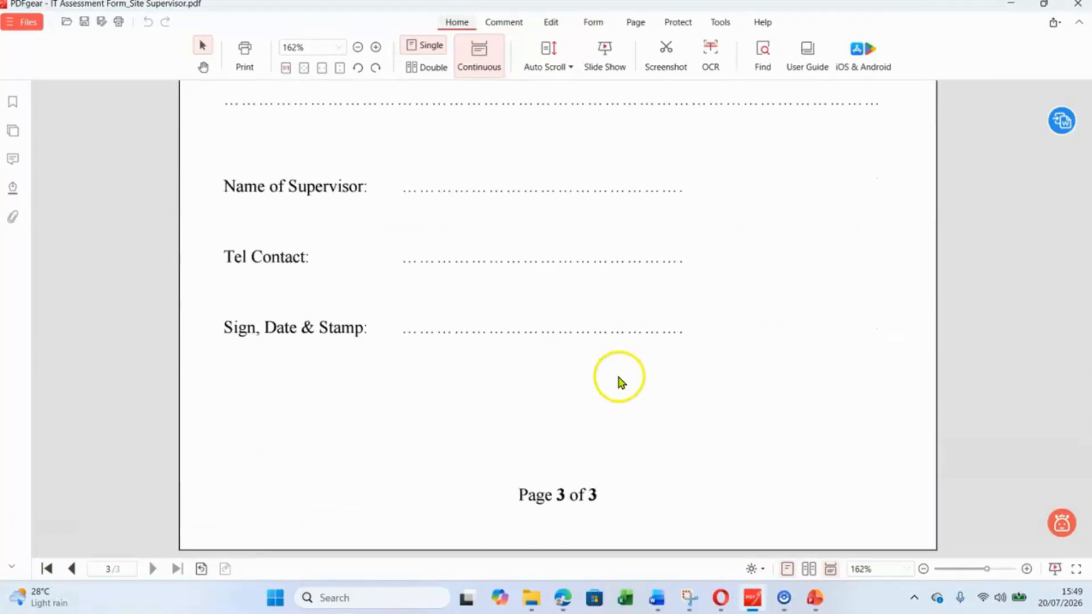
scroll(621, 382, up, 10)
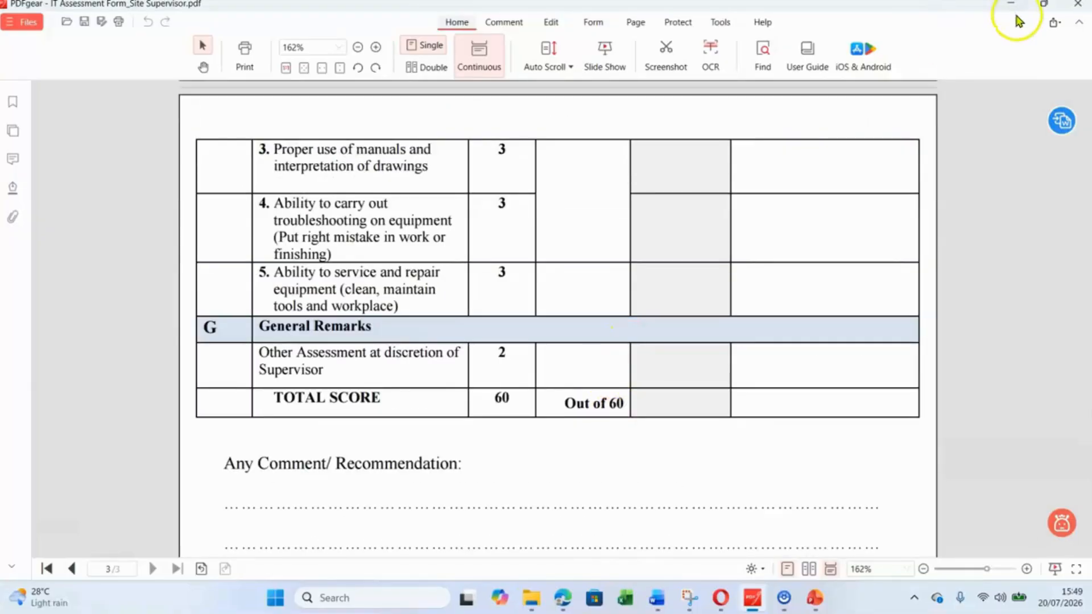
click(1012, 8)
scroll(316, 319, up, 5)
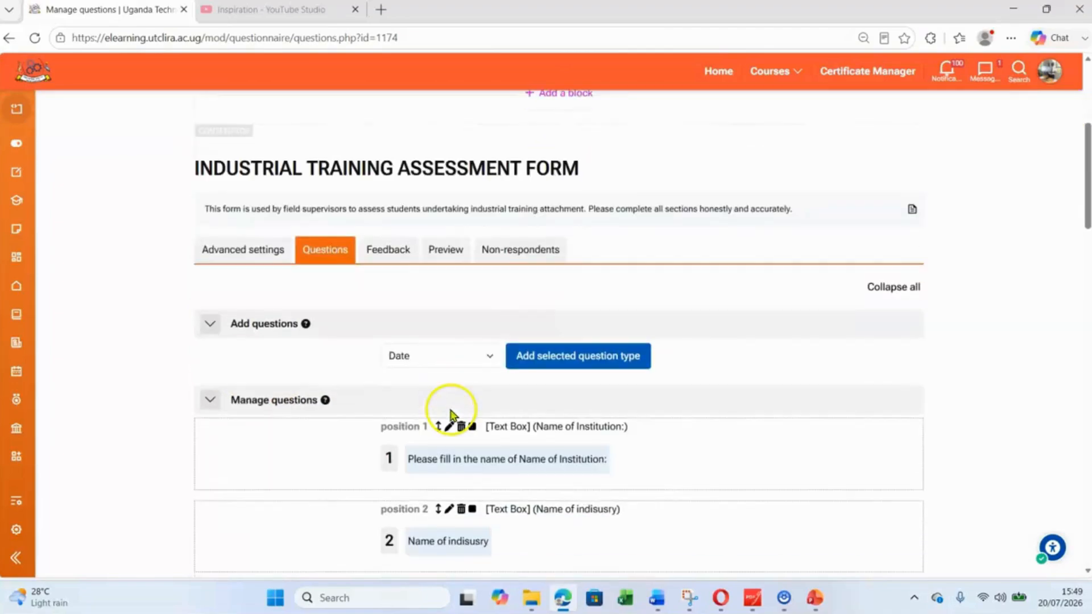
scroll(564, 402, down, 2)
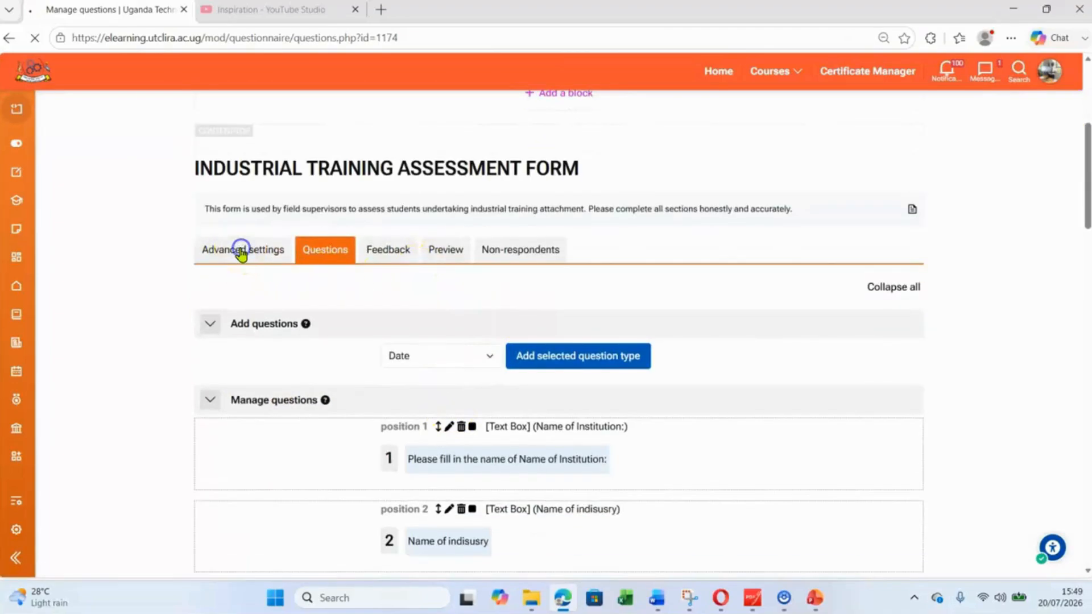
Open the questionnaire's advanced settings and set the confirmation page heading text to 'THANK YOU'
click(242, 250)
scroll(481, 285, down, 10)
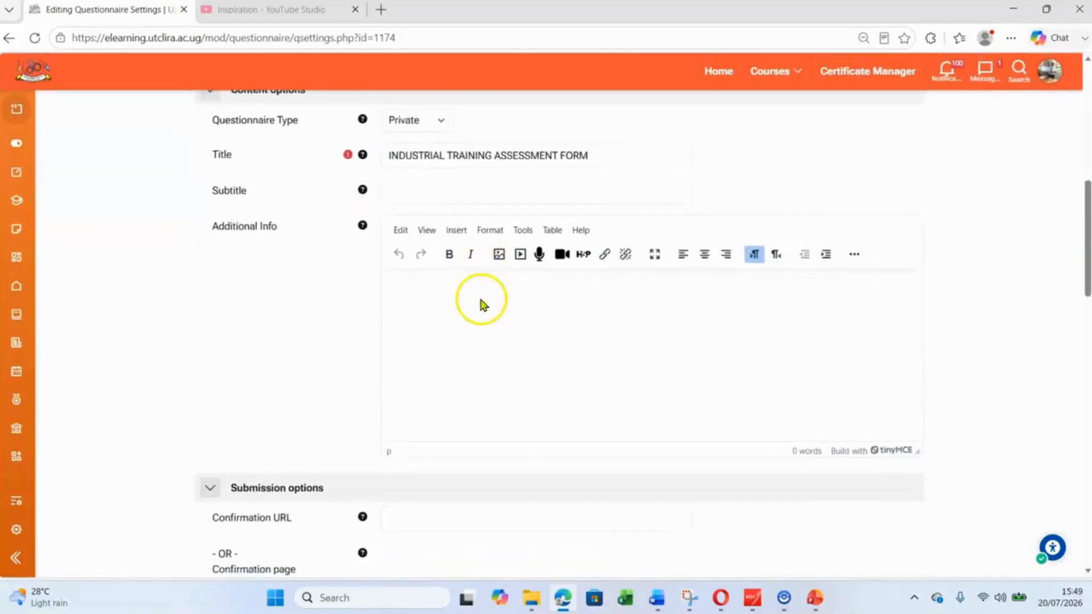
scroll(481, 310, down, 2)
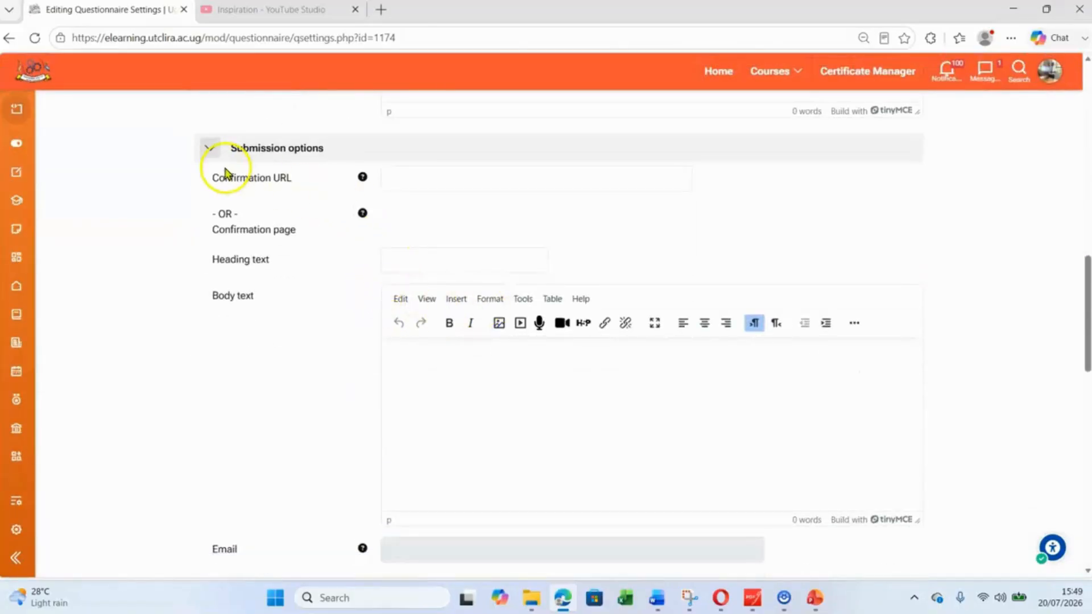
click(425, 263)
text(THANK YOU)
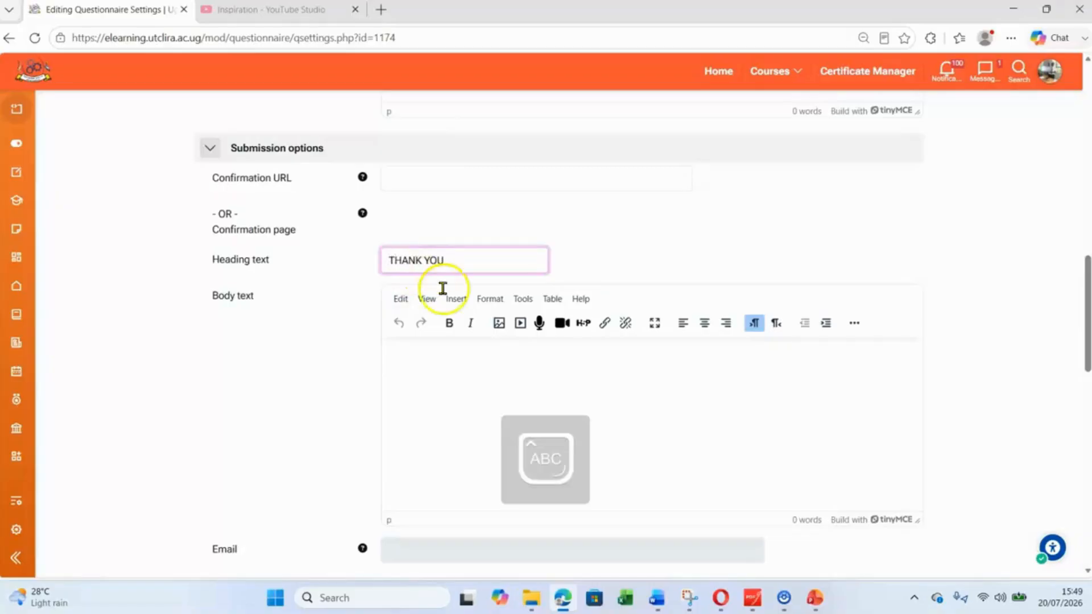
Enter the confirmation body text 'Thanks for filling this form', 'ITO', 'UTC lira' on separate lines and save and display
click(529, 362)
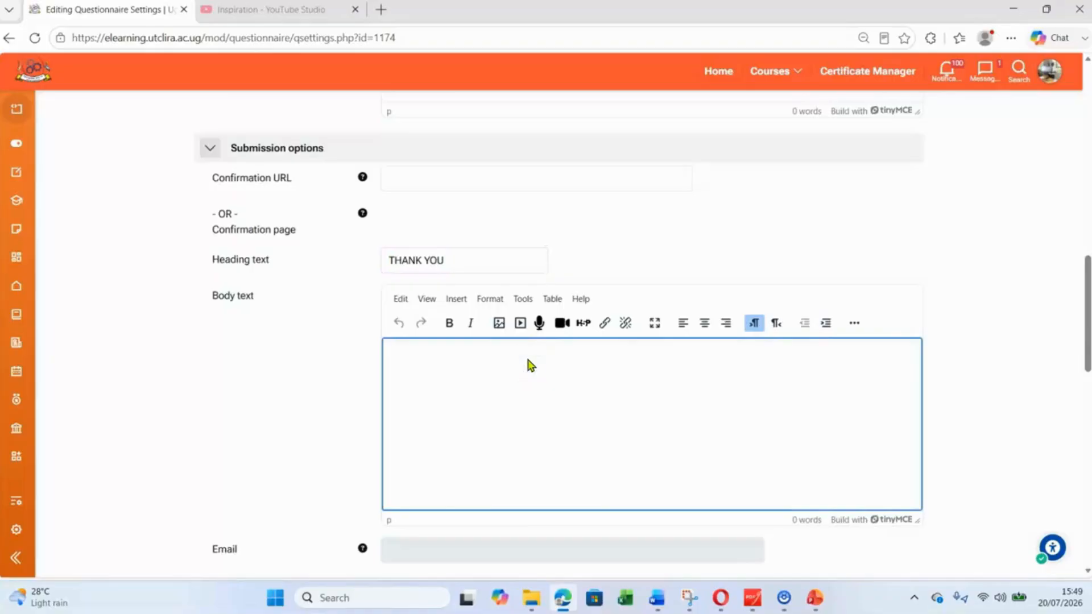
text(T)
key(Caps_Lock)
text(hanks for filling this form)
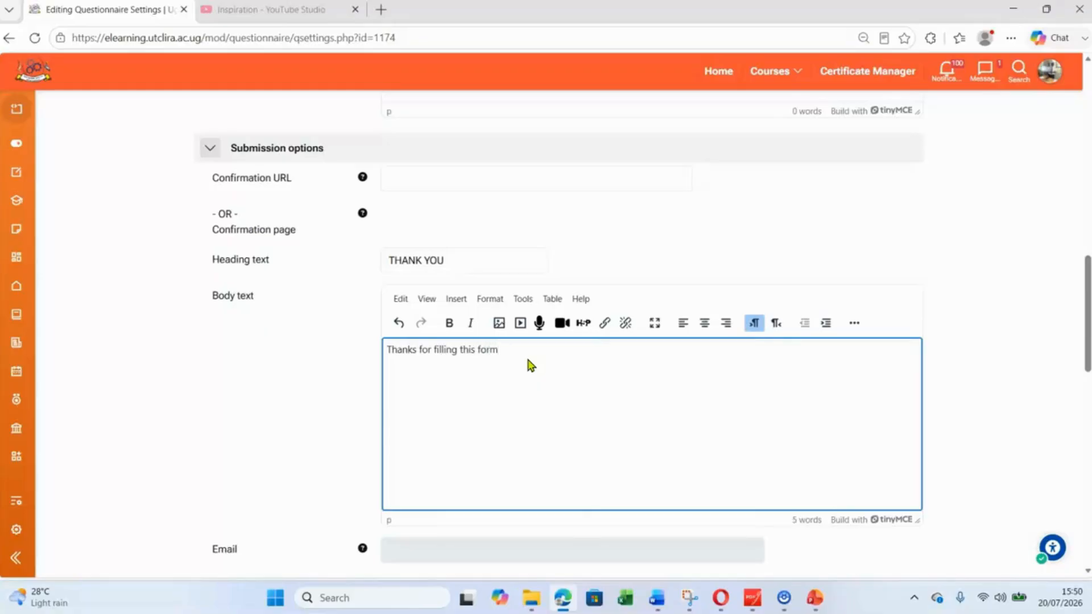
key(Caps_Lock)
key(Caps_Lock)
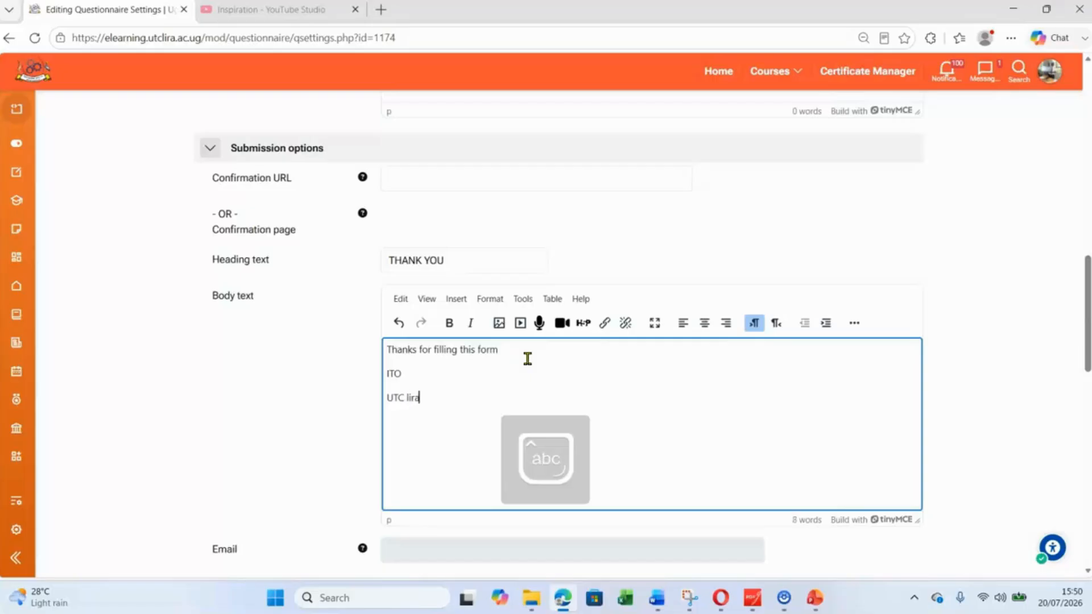
scroll(547, 363, down, 5)
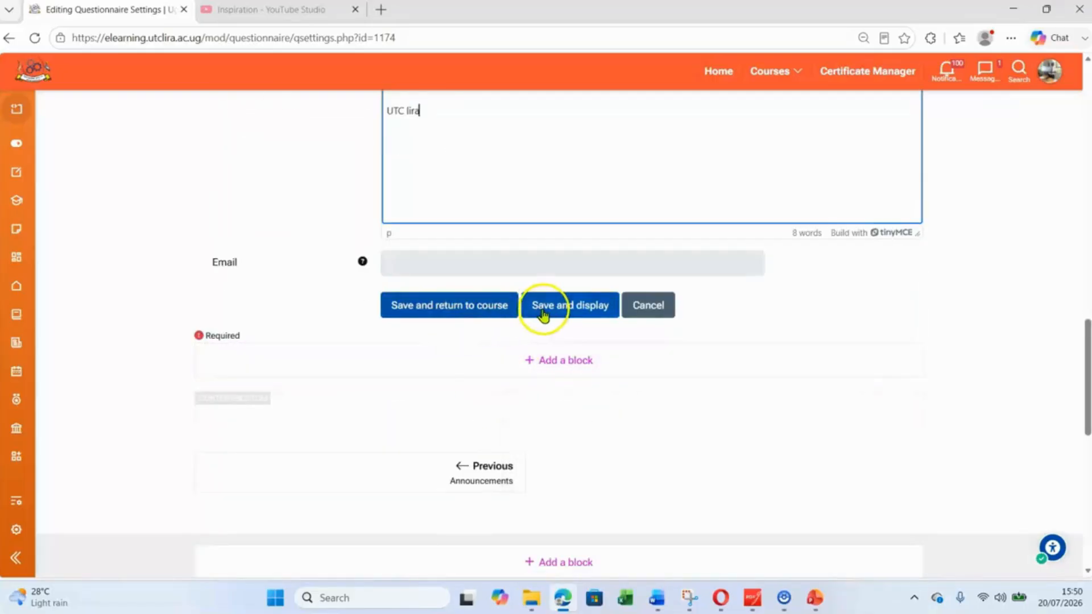
click(569, 310)
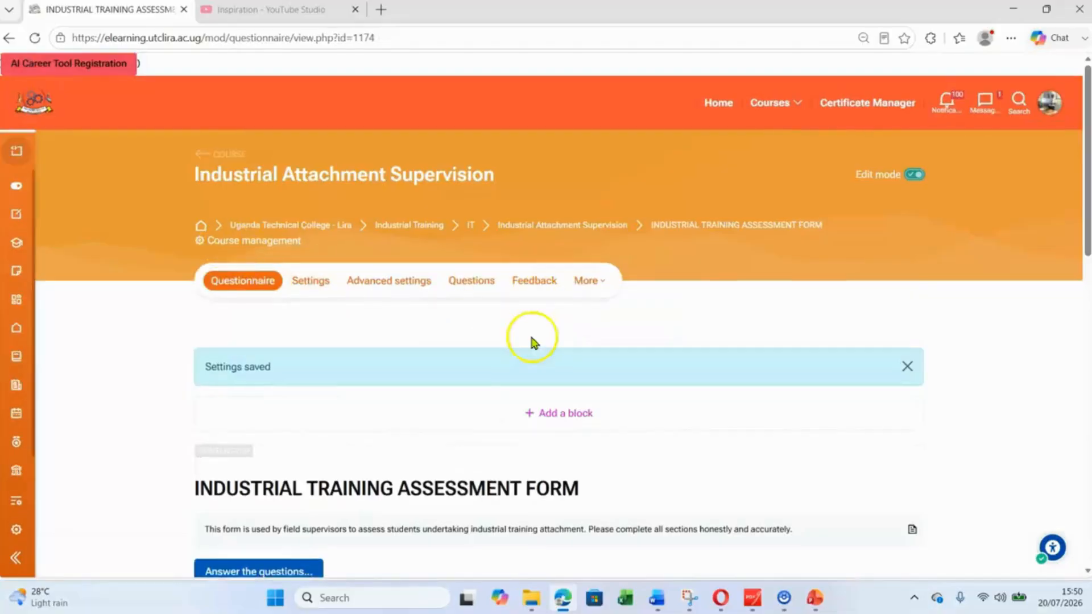
Open the Industrial Training course category to view its courses
scroll(531, 341, down, 7)
scroll(337, 214, up, 1)
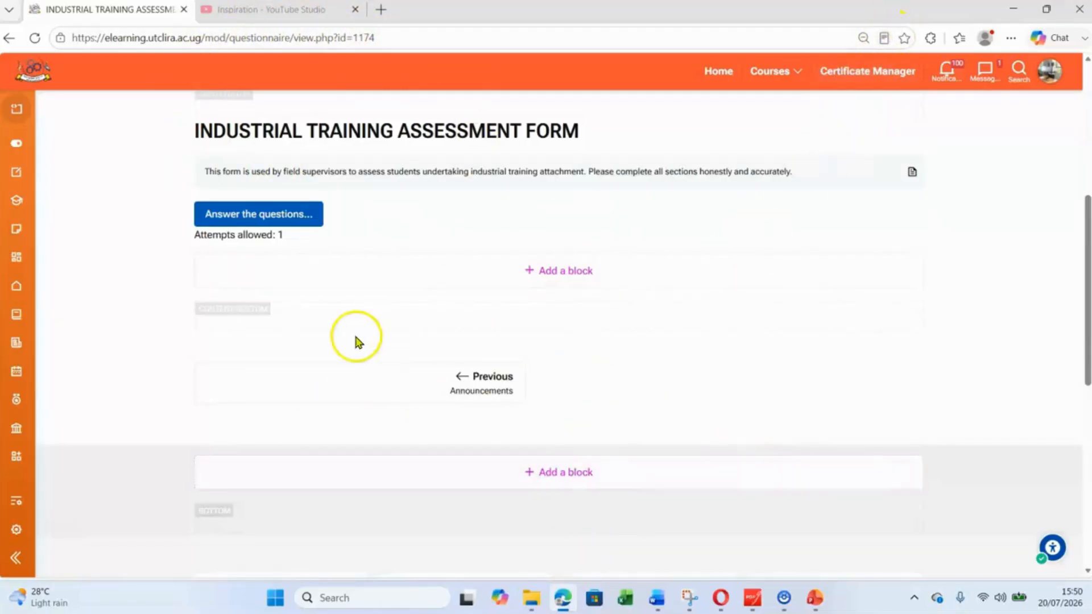
scroll(365, 350, up, 5)
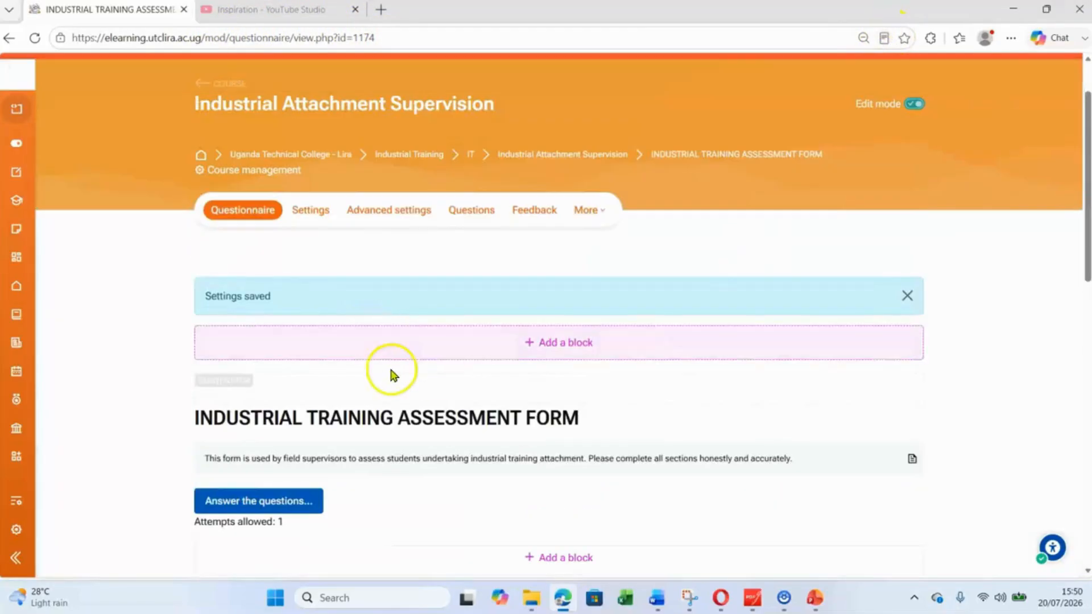
click(426, 157)
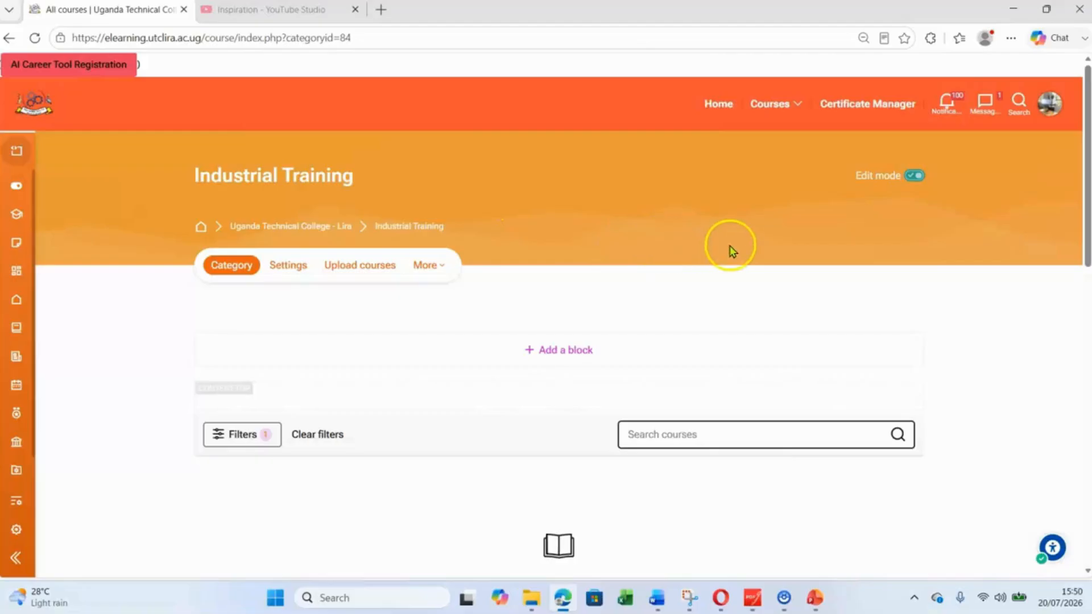
scroll(478, 358, down, 4)
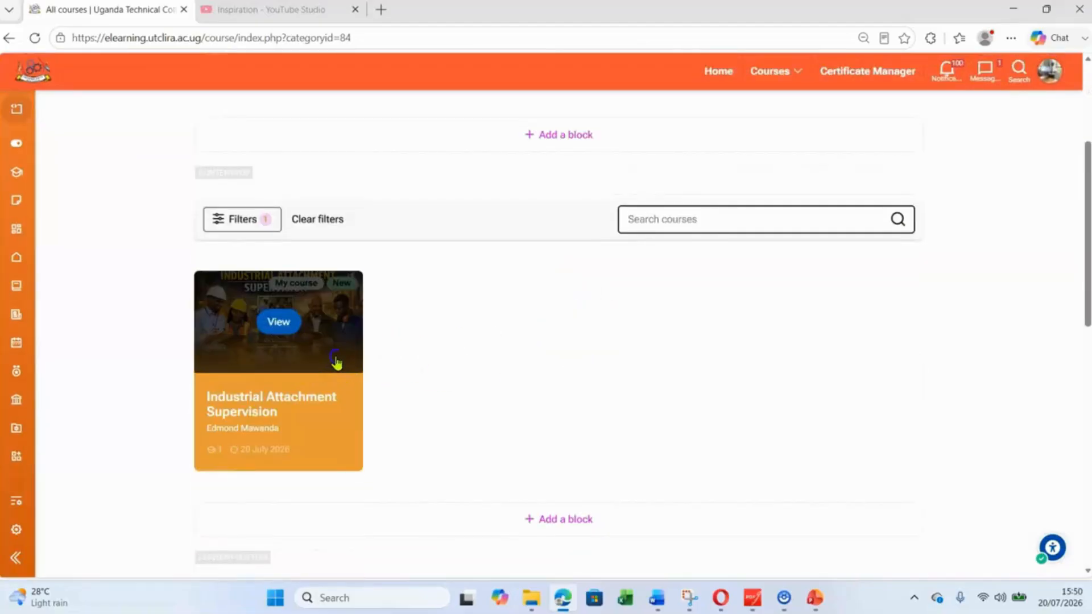
Open the Industrial Attachment Supervision course from the category listing
click(316, 361)
scroll(558, 384, down, 4)
scroll(557, 385, up, 5)
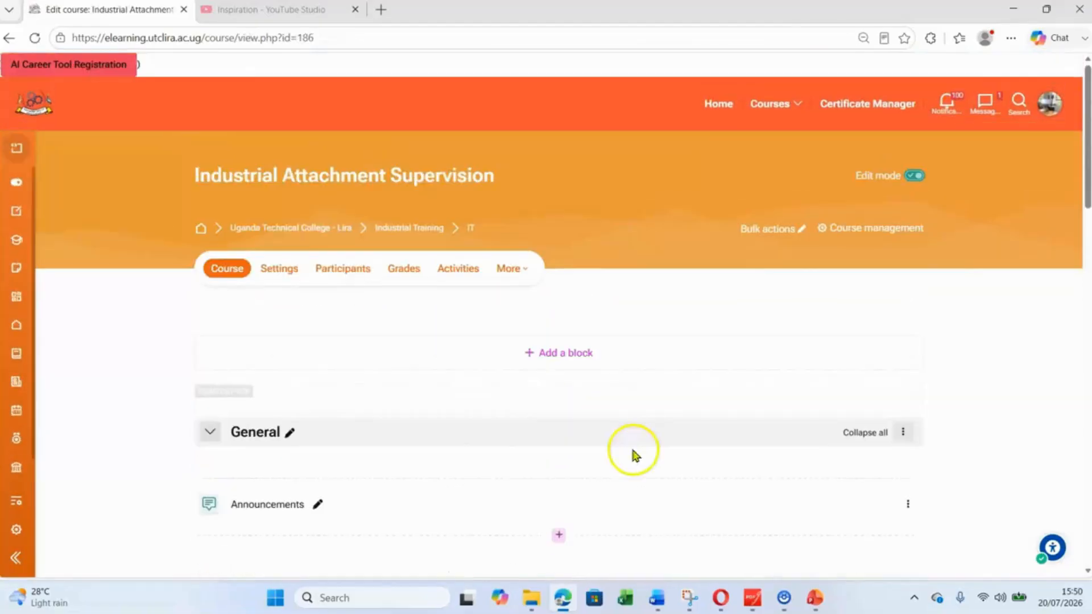
Switch to Opera and close the questionnaire report to return to the TDIT 213 course page
click(724, 600)
scroll(182, 227, up, 7)
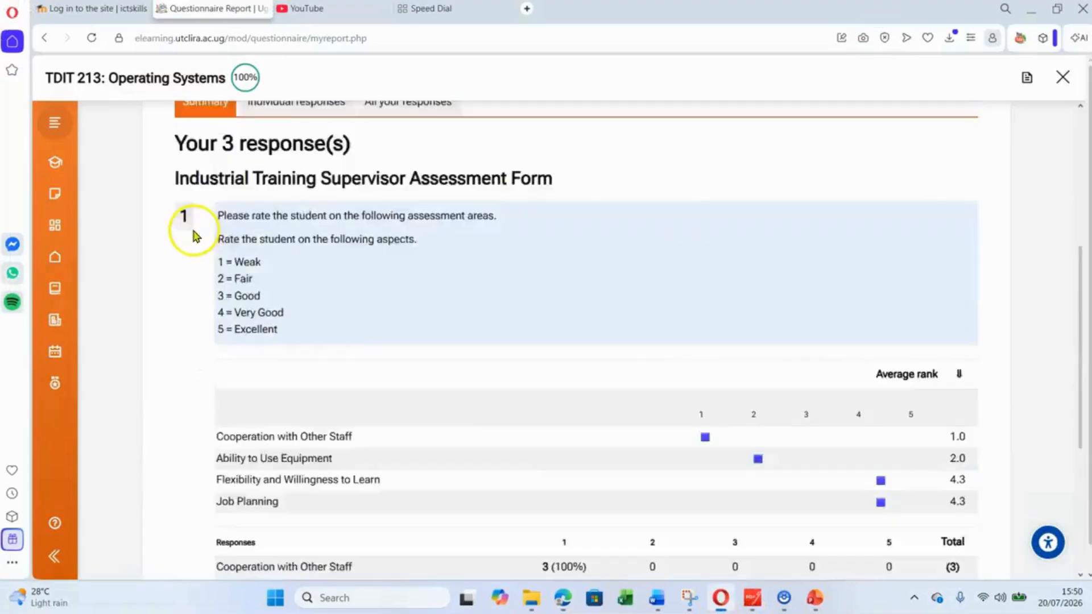
click(1063, 80)
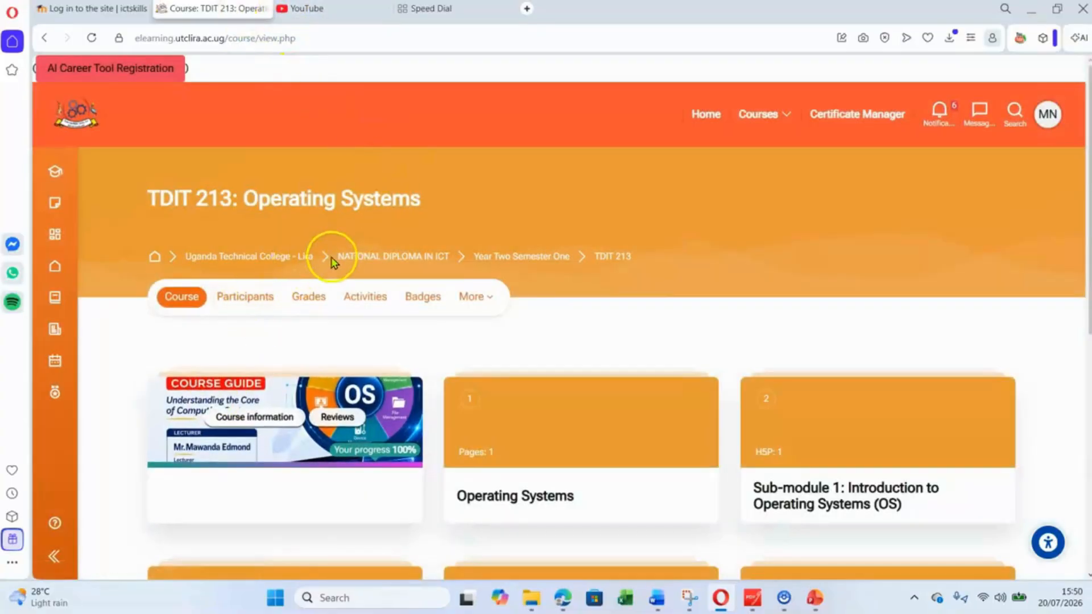
Browse to the Industrial Training category and open the Industrial Attachment Supervision course
click(268, 257)
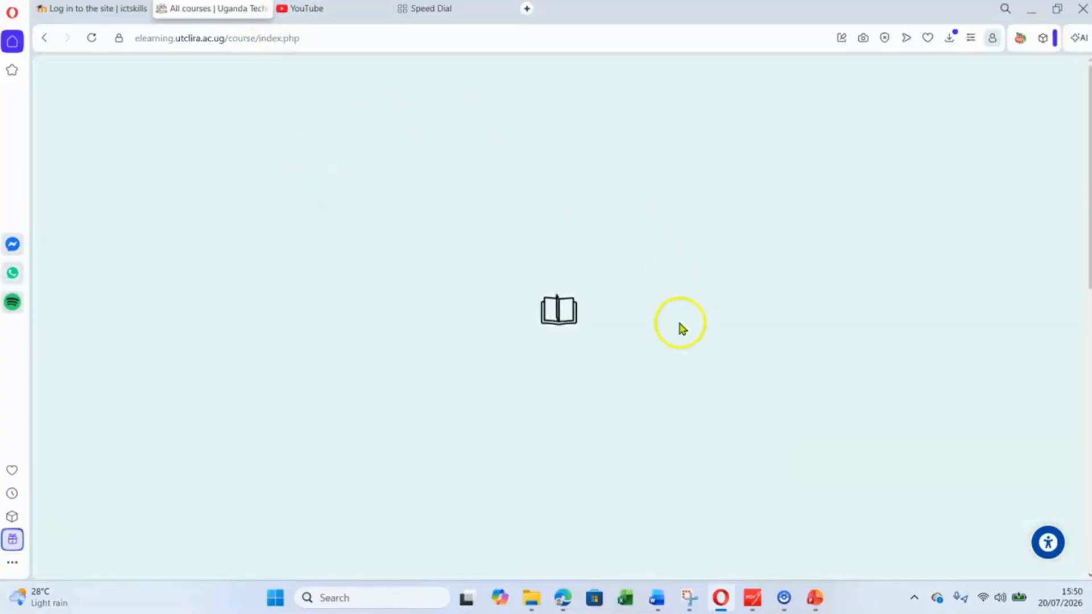
scroll(904, 277, down, 4)
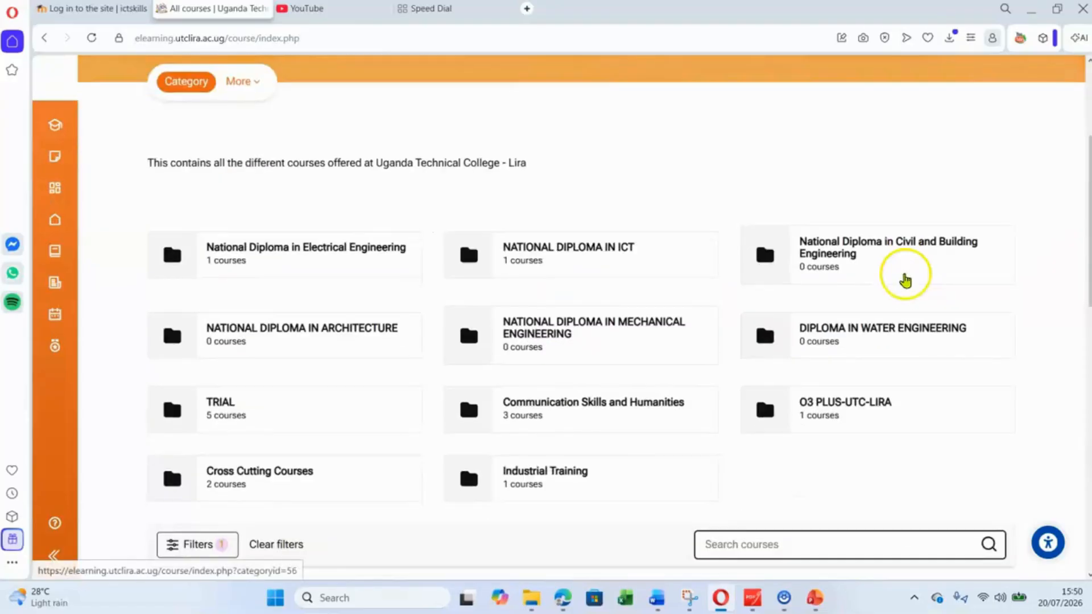
scroll(471, 288, down, 3)
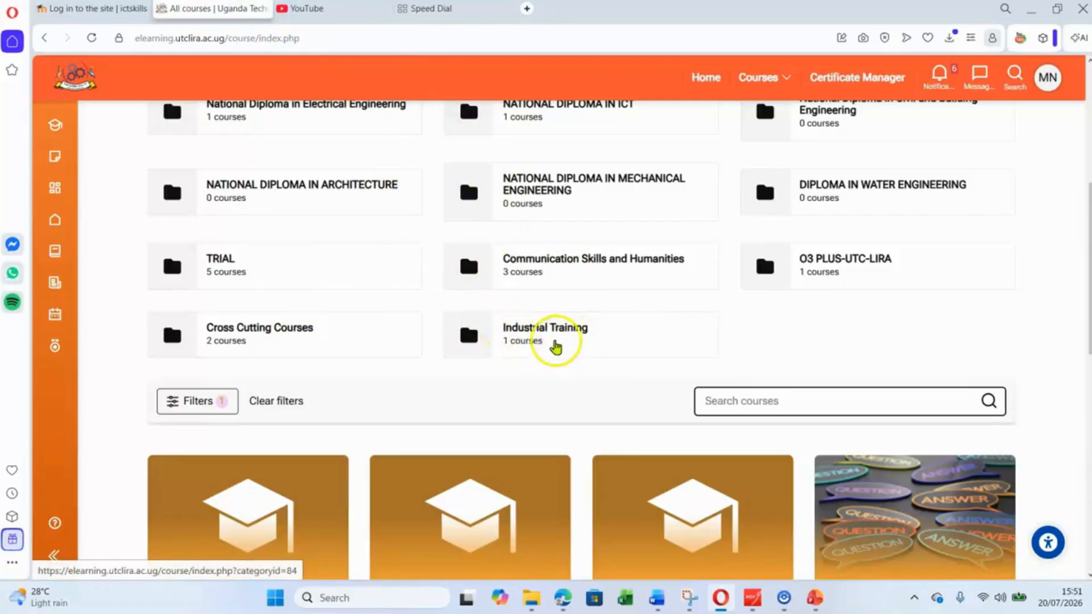
click(552, 330)
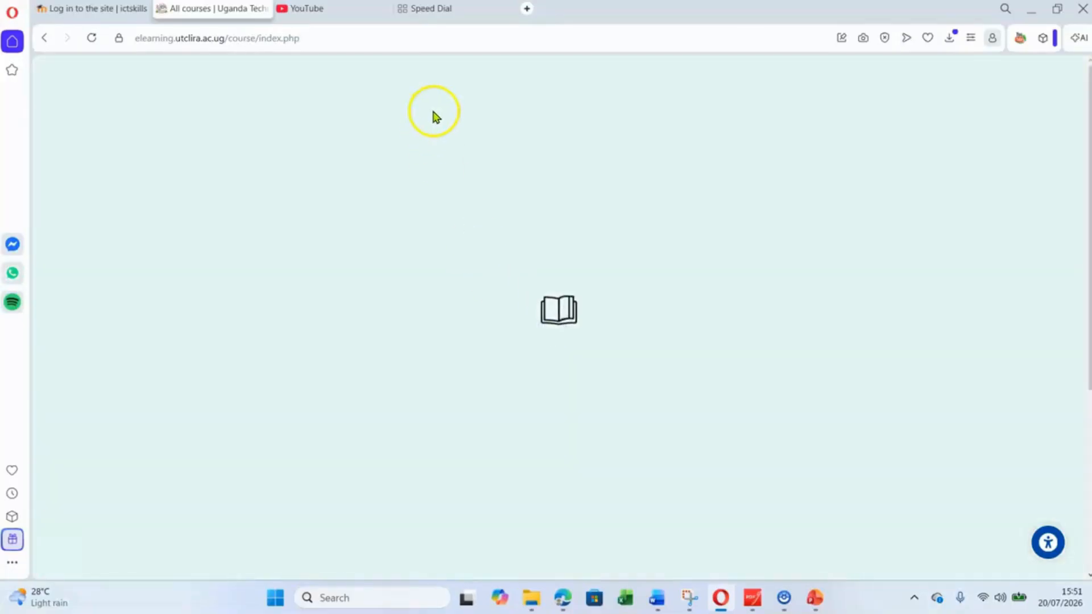
scroll(438, 117, down, 5)
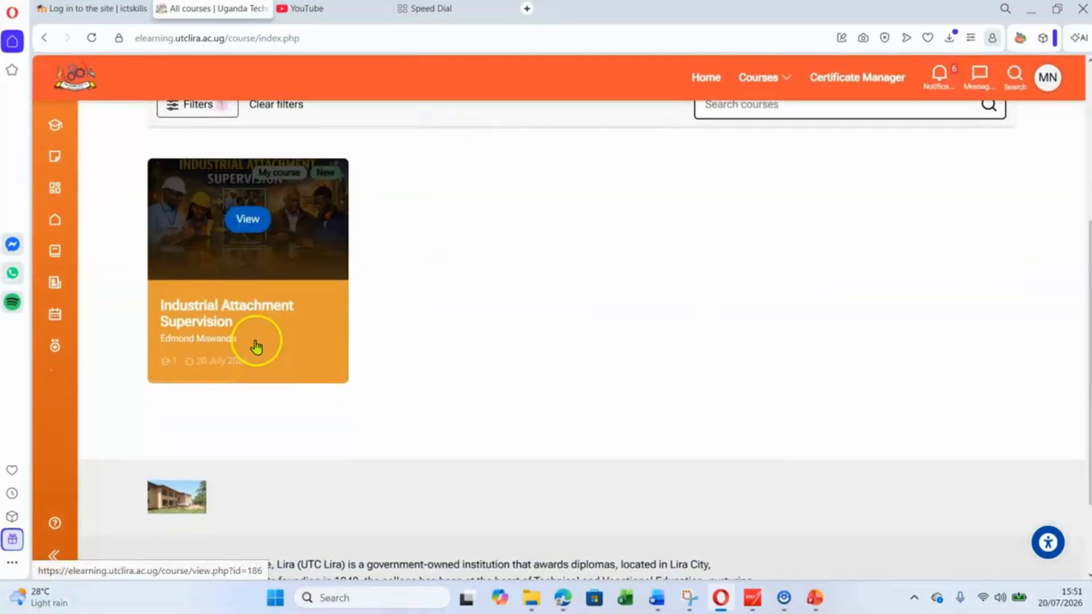
click(261, 287)
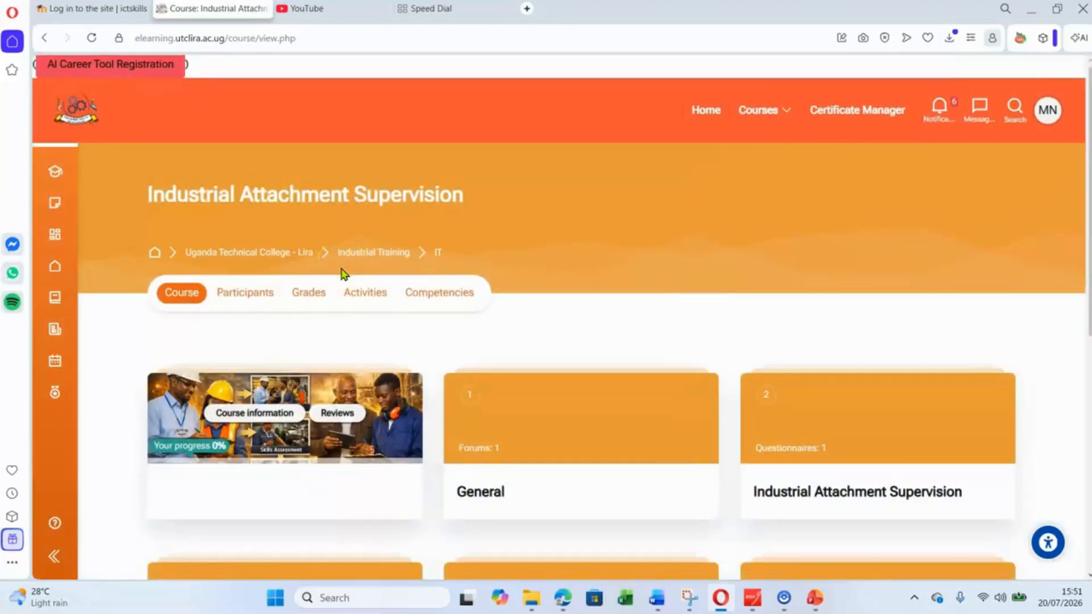
Open the INDUSTRIAL TRAINING ASSESSMENT FORM questionnaire in the Industrial Attachment Supervision section and start answering it
scroll(470, 310, down, 6)
scroll(630, 357, up, 2)
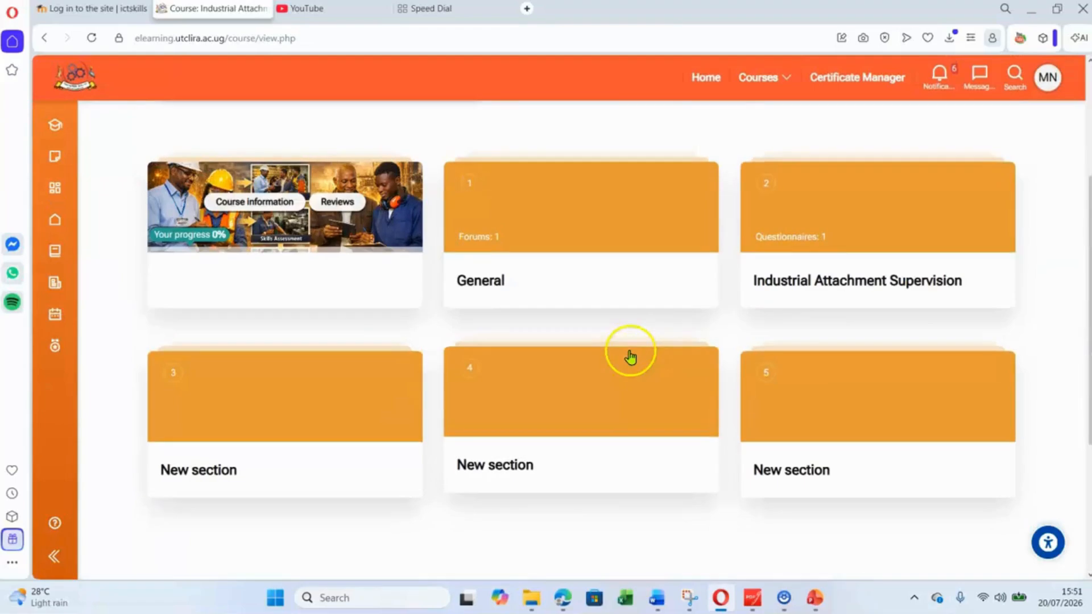
click(840, 276)
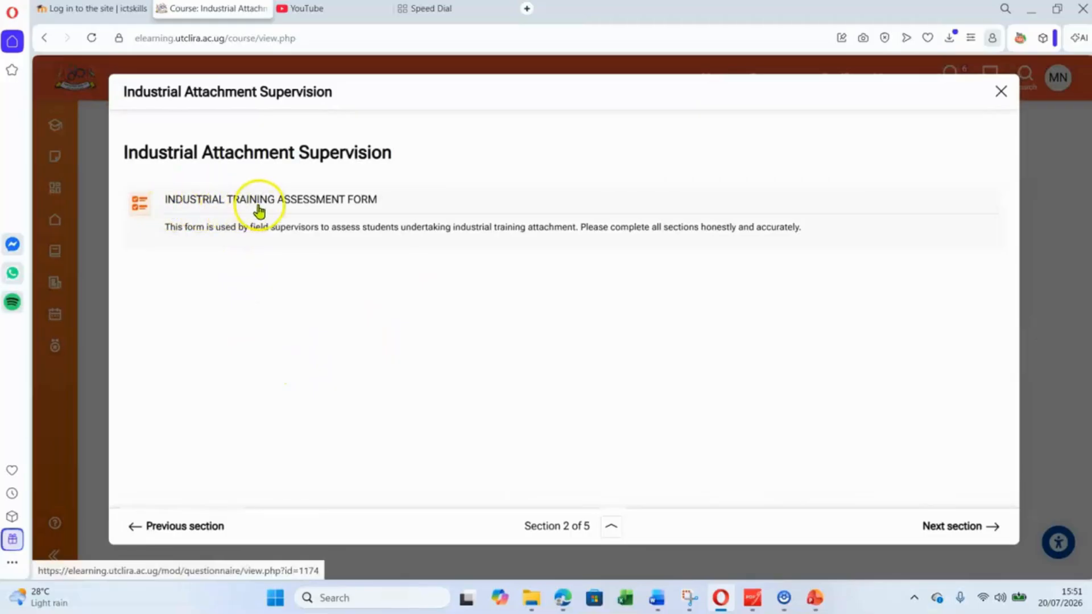
click(292, 199)
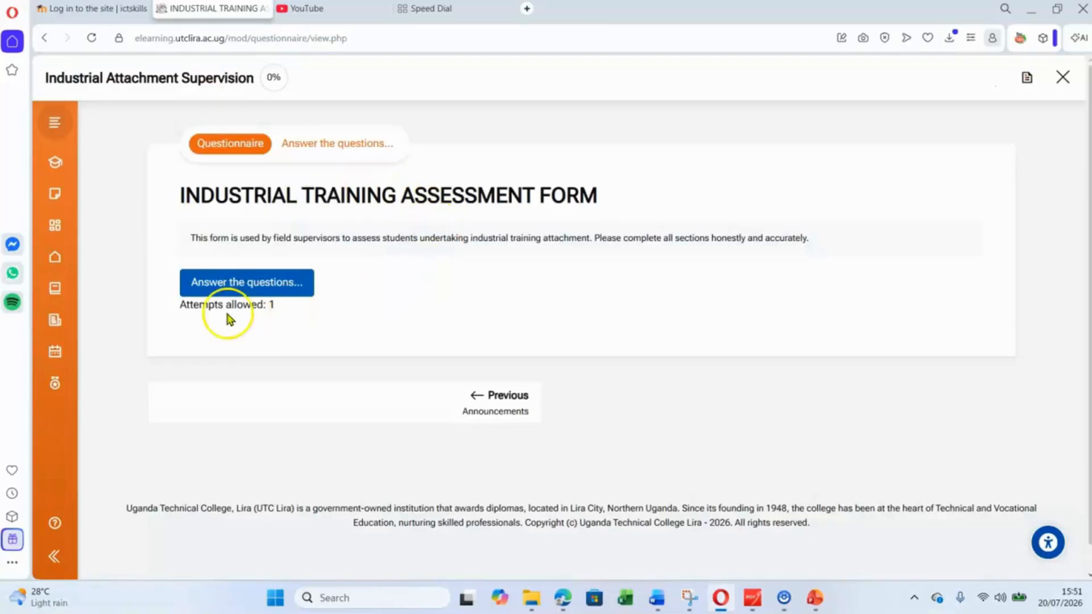
click(267, 282)
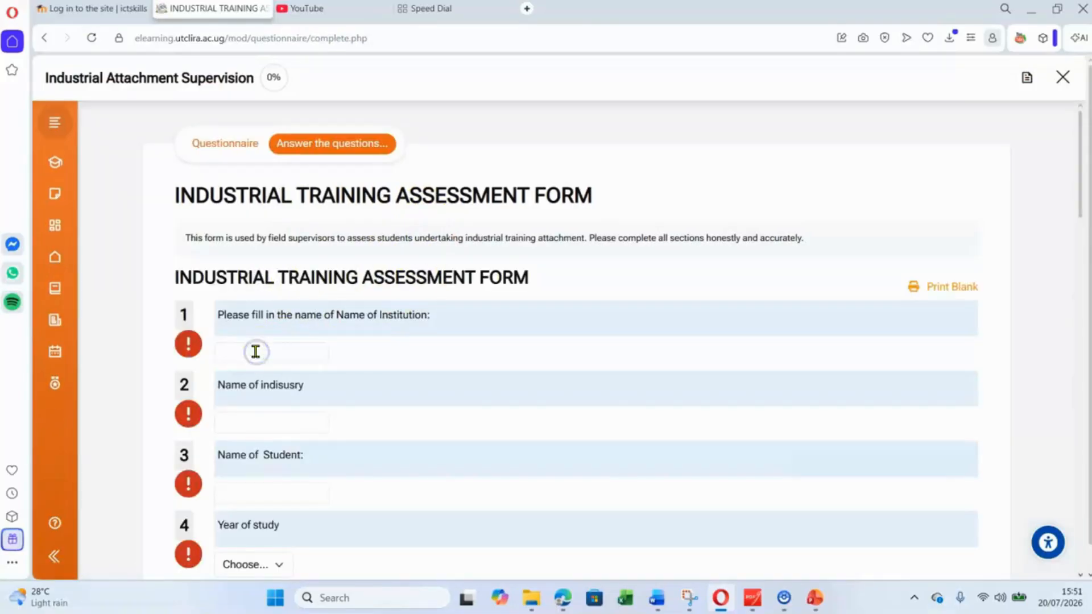
Fill in the institution name, the industry name NWSC and the student's name
key(Caps_Lock)
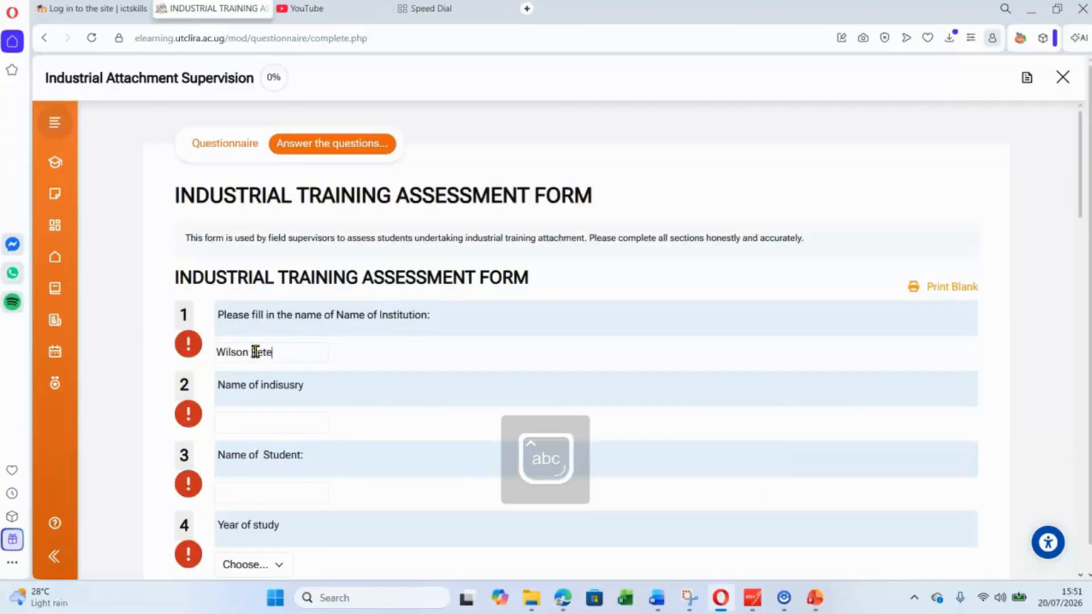
click(296, 439)
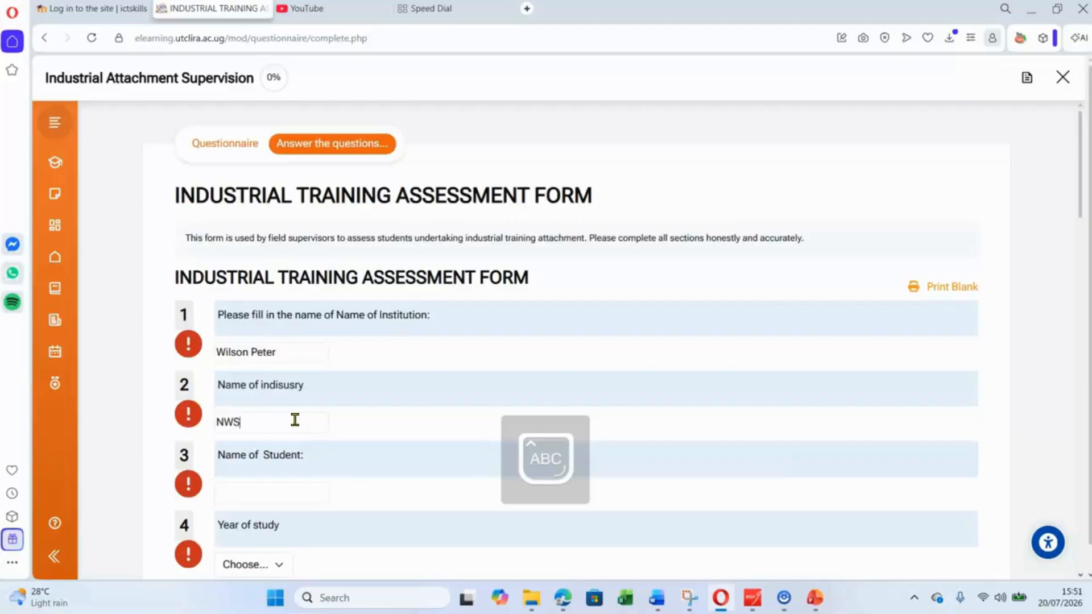
click(279, 495)
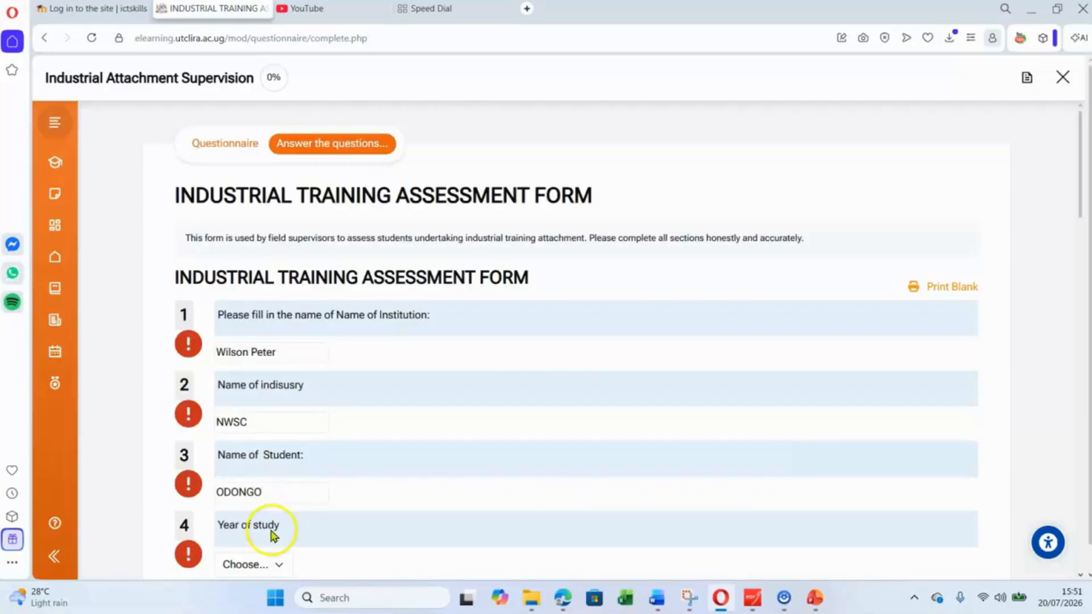
Set the year of study to Year 2
scroll(271, 534, down, 3)
click(280, 422)
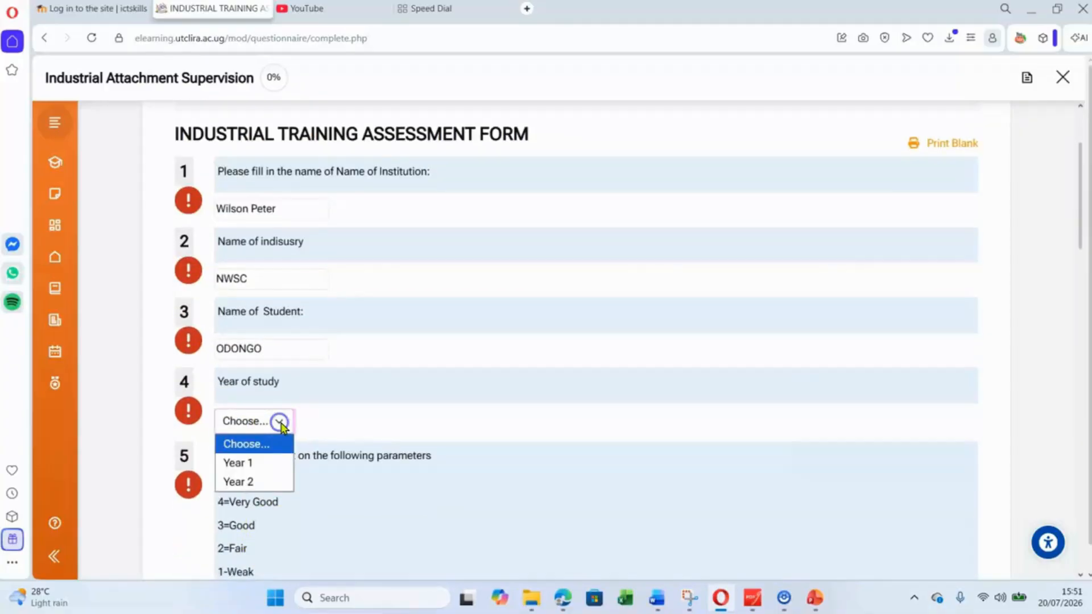
click(261, 483)
Rate the student's assessment parameters in question 5, giving flexibility 3 and job planning 4
scroll(359, 377, down, 3)
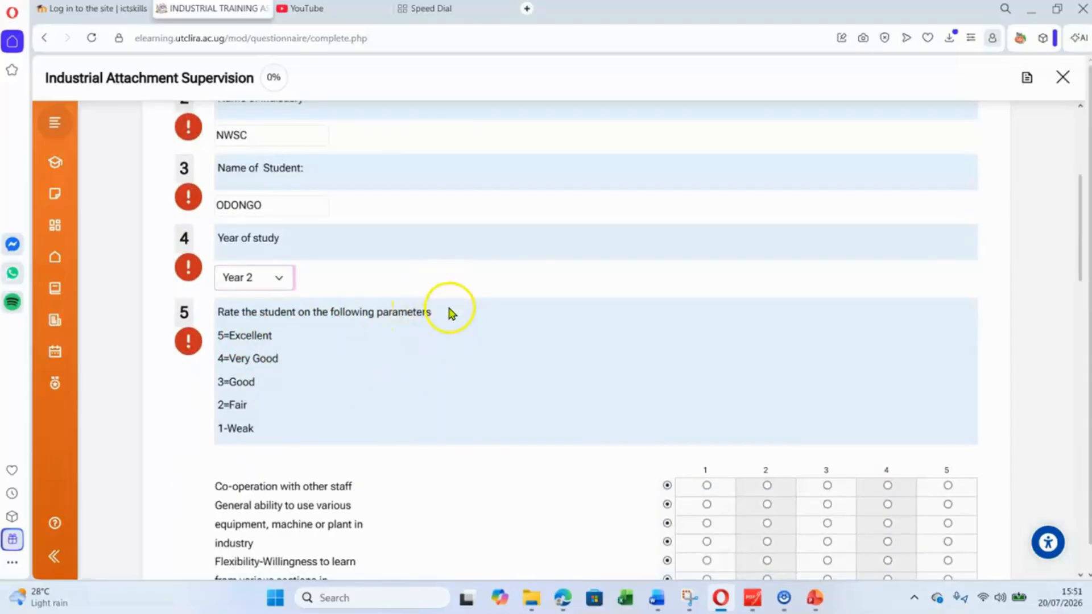
scroll(426, 319, down, 4)
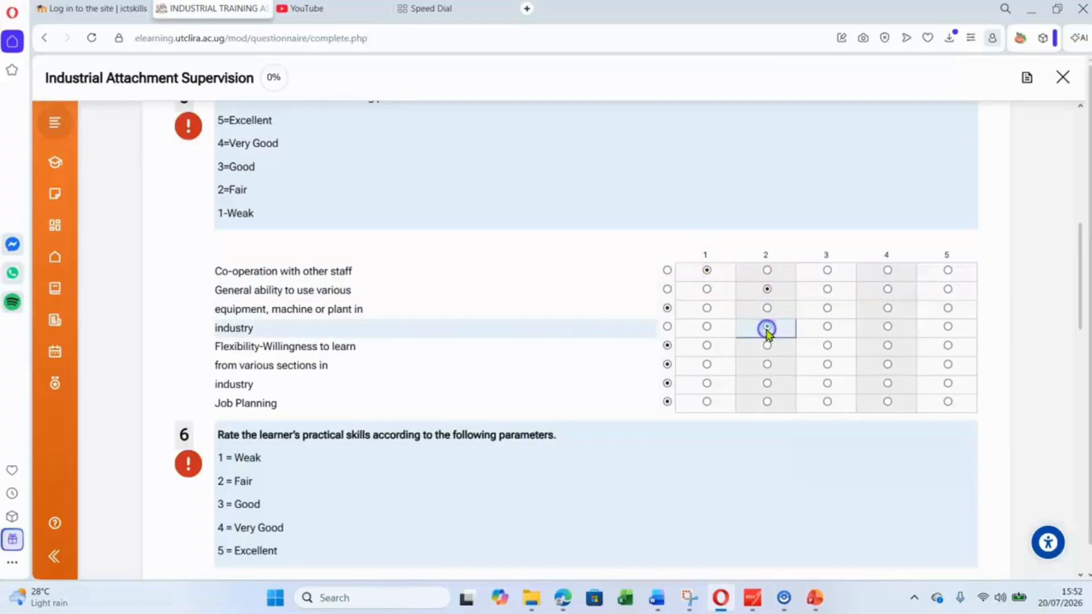
click(827, 364)
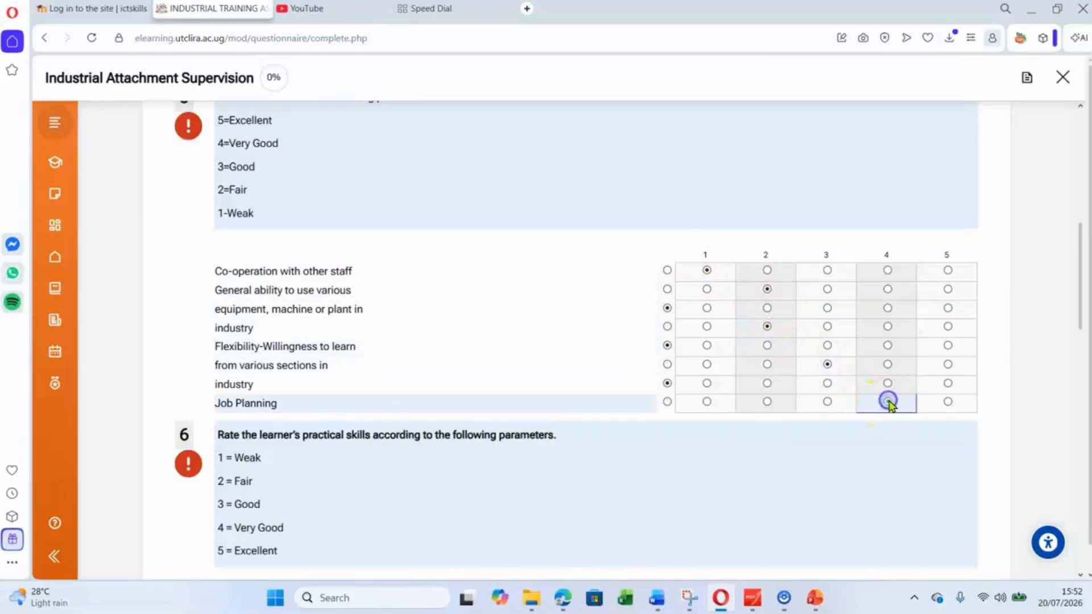
click(888, 402)
click(827, 345)
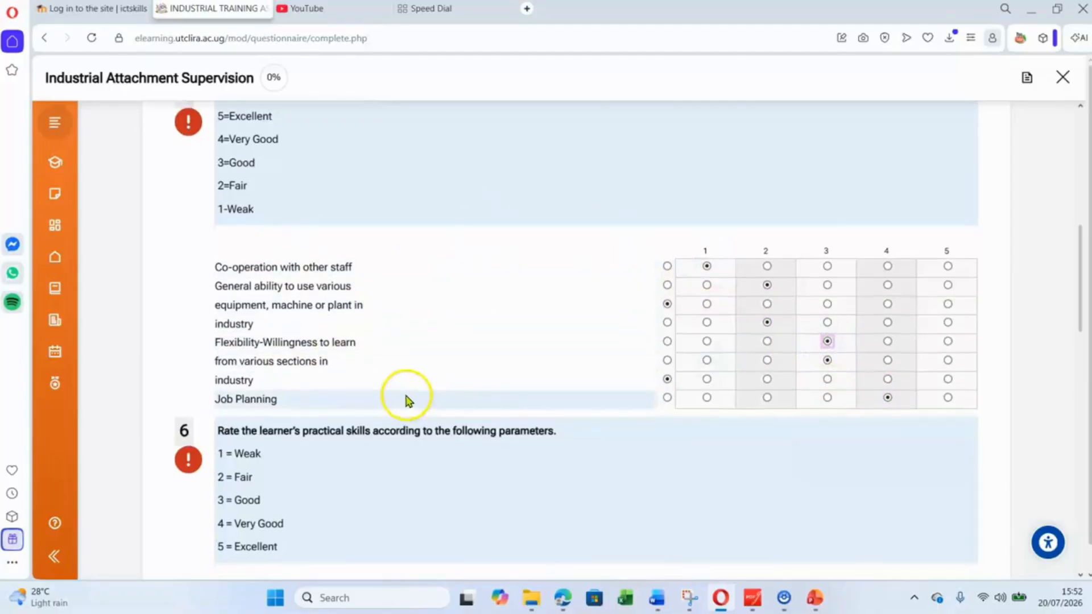
Rate the learner's practical skills, giving theory-practice integration and troubleshooting 2 and service and repair skills 4
scroll(392, 401, down, 5)
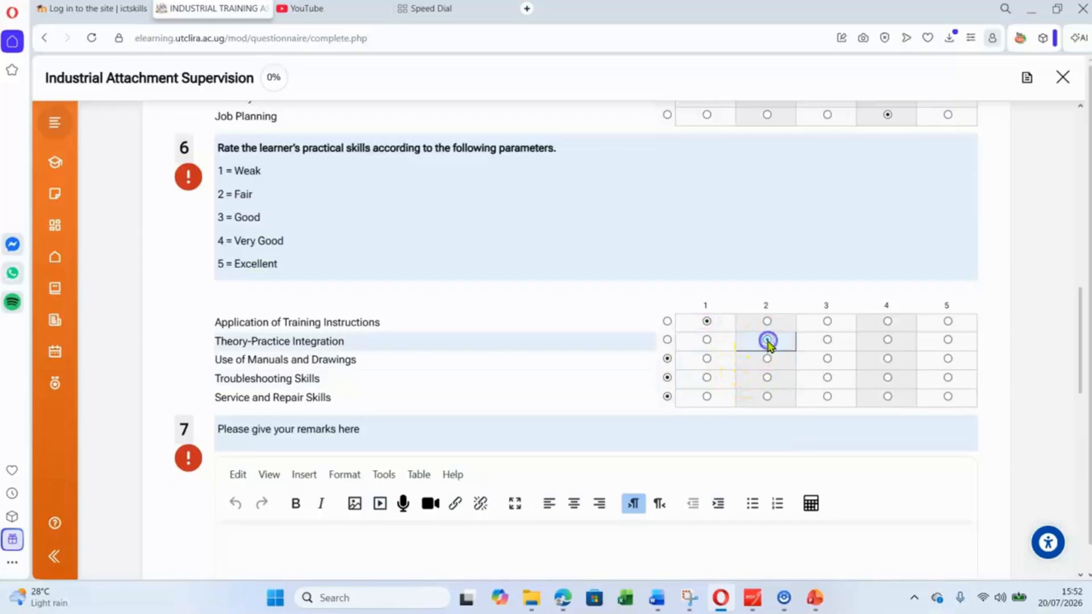
click(767, 340)
click(767, 377)
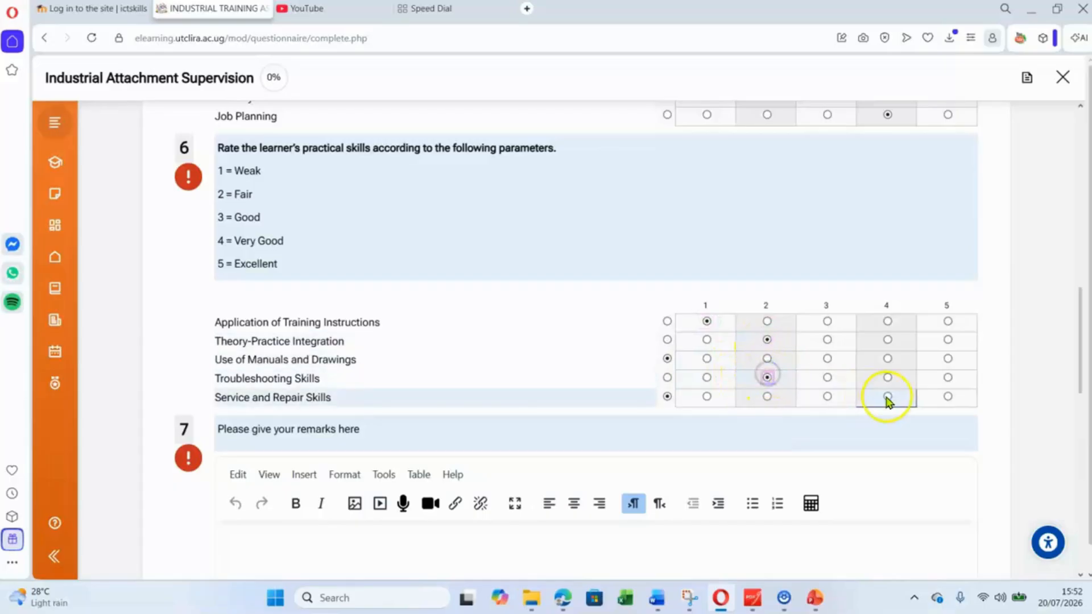
click(887, 397)
Enter the remark 'The learner still needs some time in the workshop' in the remarks editor
scroll(392, 378, down, 6)
scroll(398, 385, up, 4)
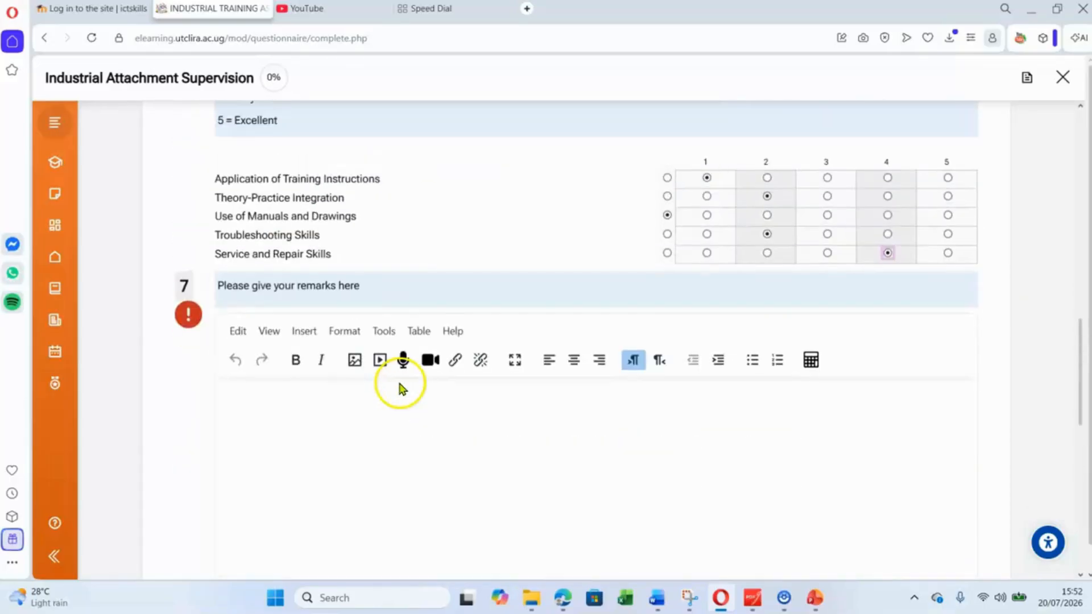
scroll(269, 327, down, 2)
click(328, 290)
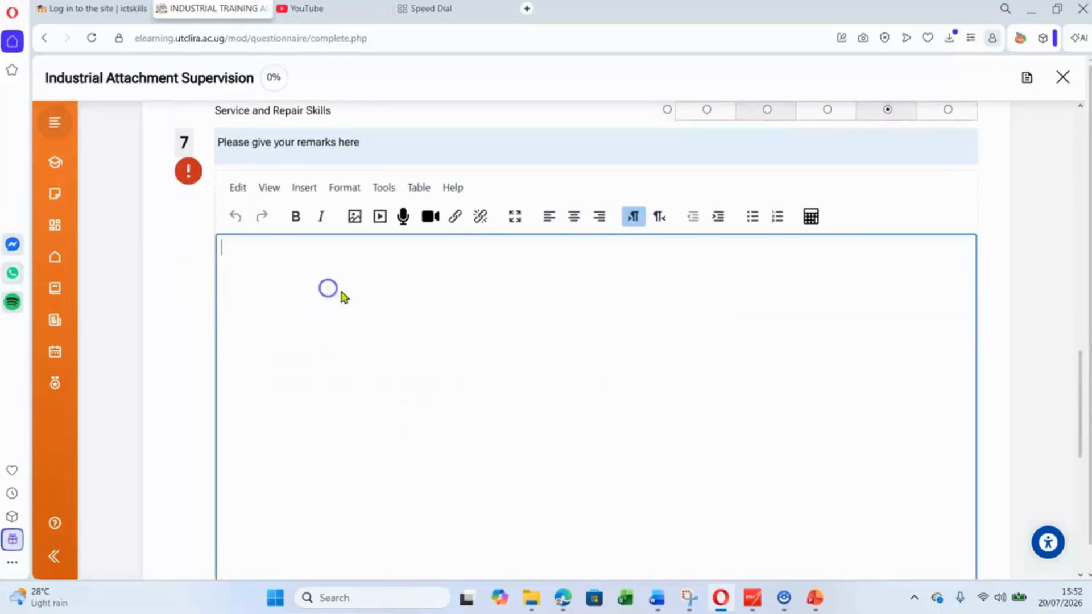
text(The learner s)
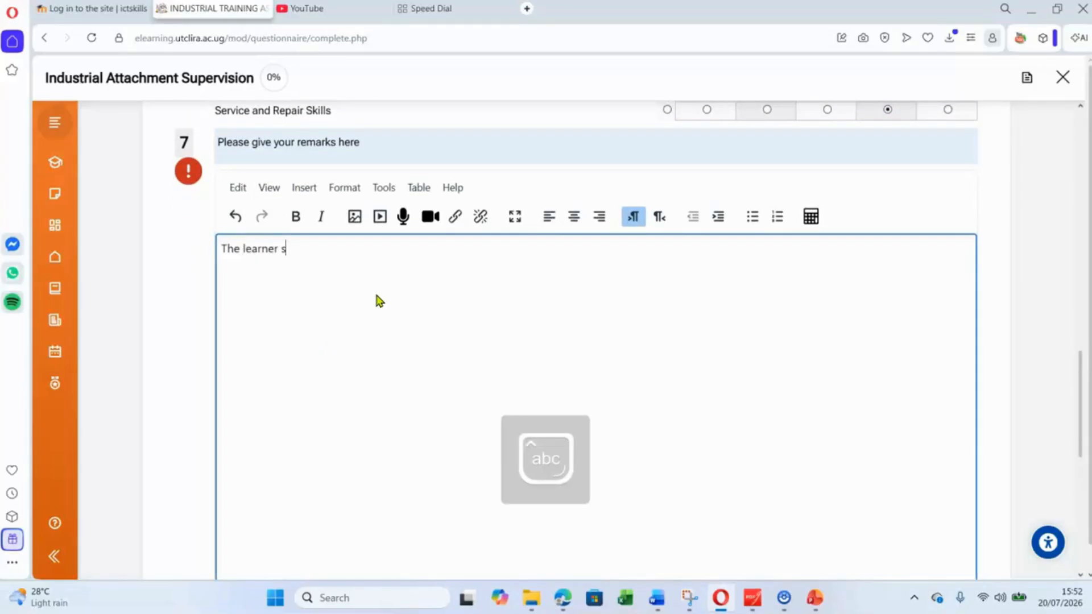
text(till needs some time in the workshop)
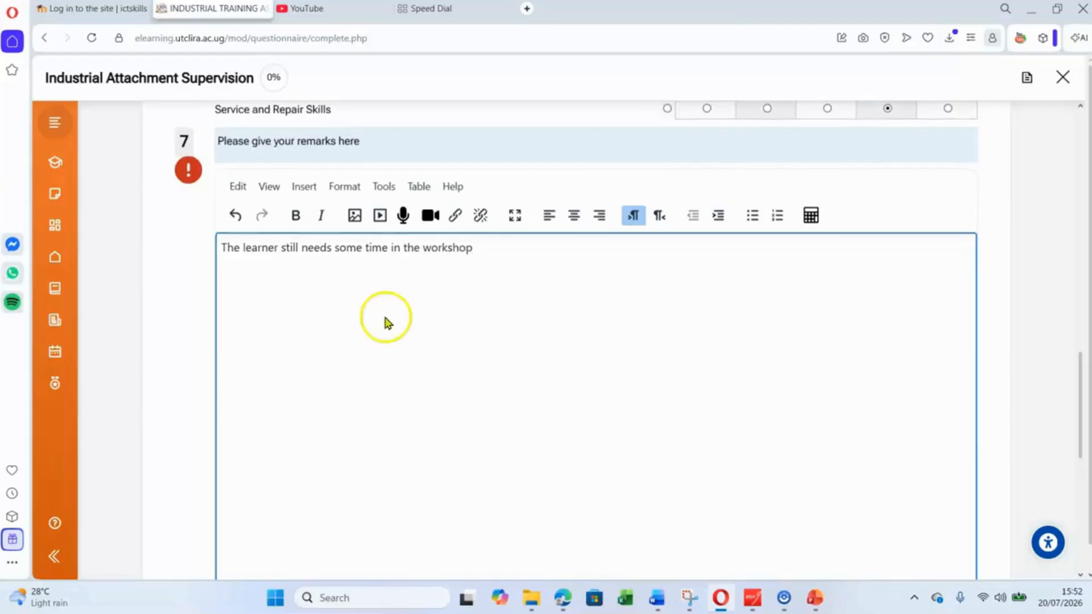
Enter the supervisor's name in the name field
scroll(385, 317, down, 5)
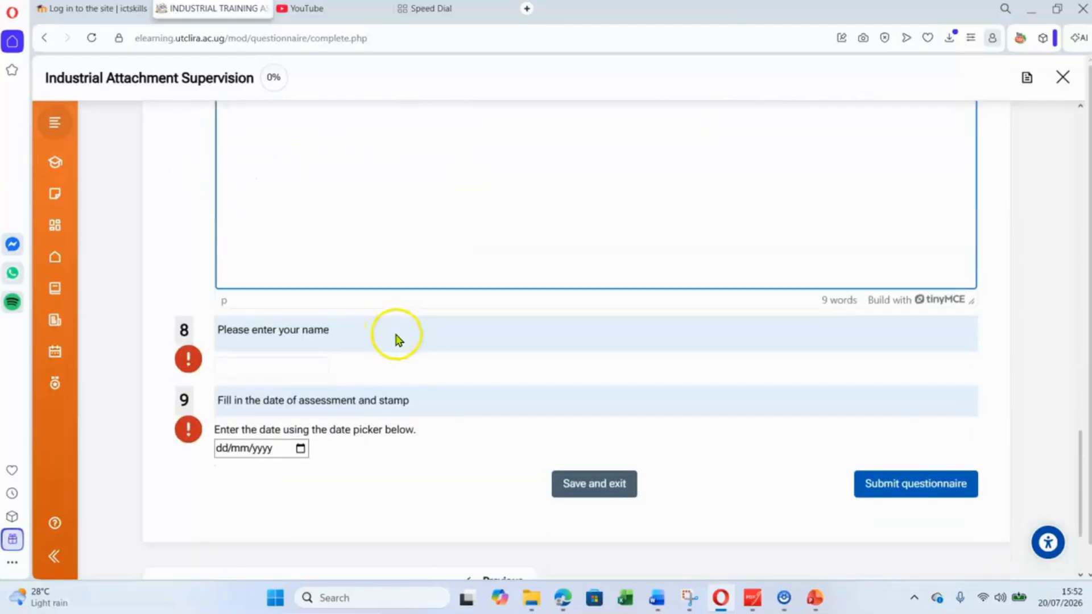
click(273, 371)
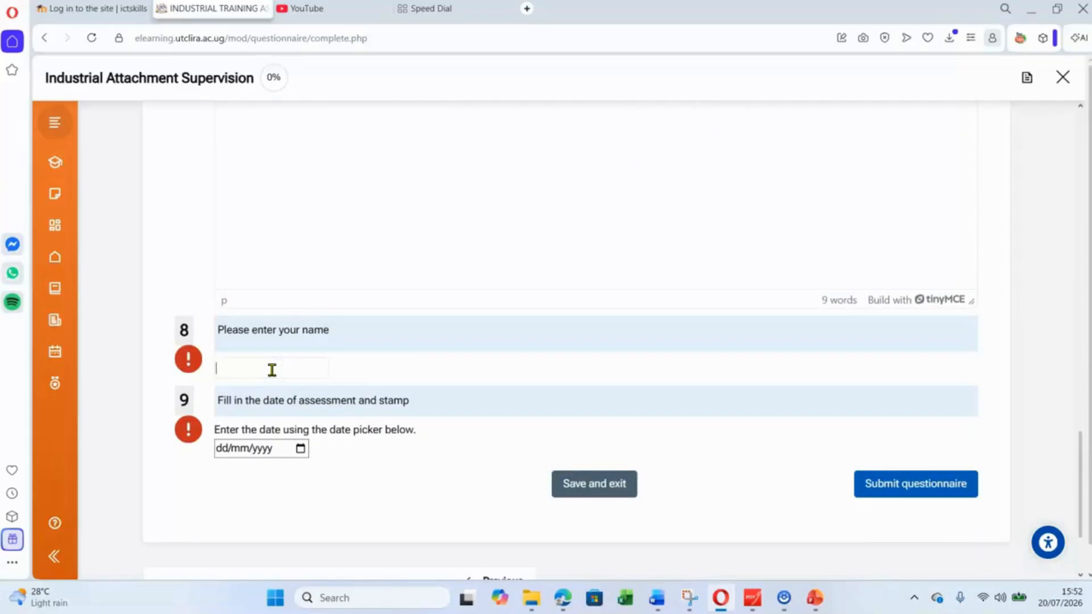
key(Caps_Lock)
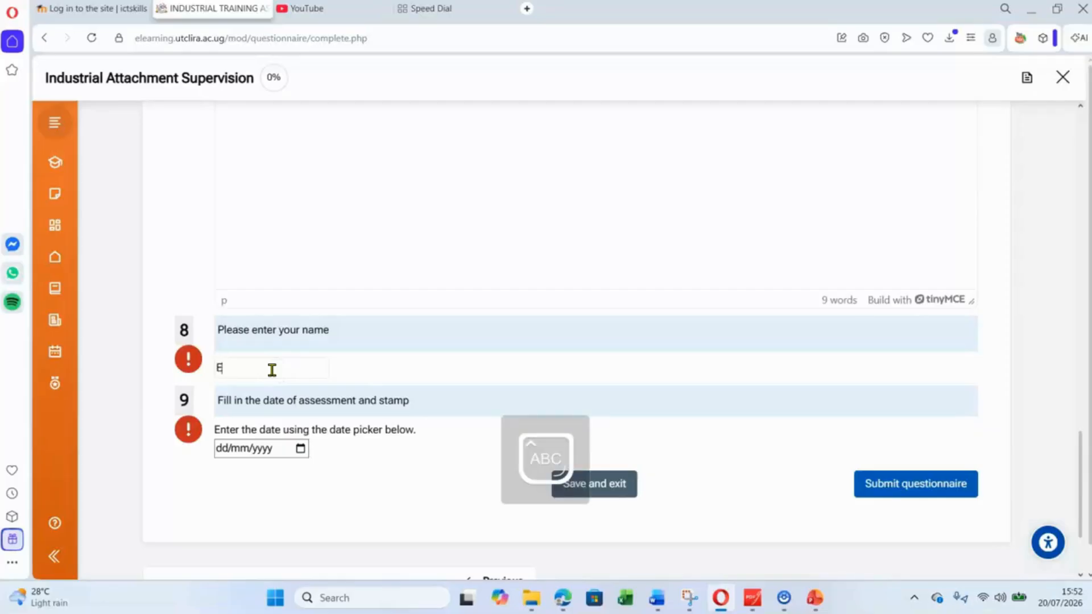
scroll(272, 371, down, 2)
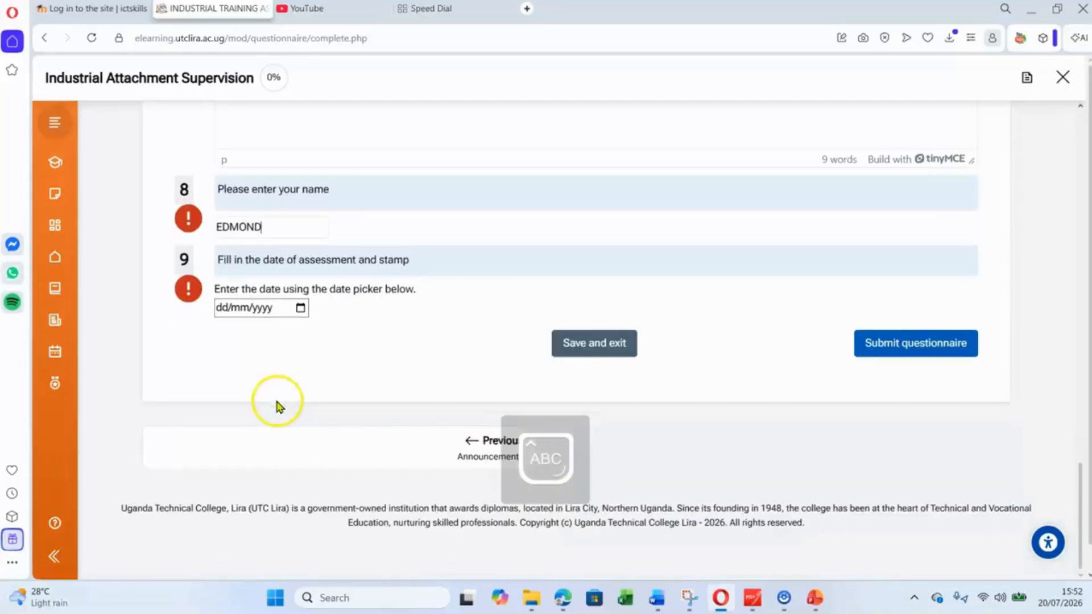
Set the assessment date to 14/07/2026 and submit the questionnaire
click(300, 307)
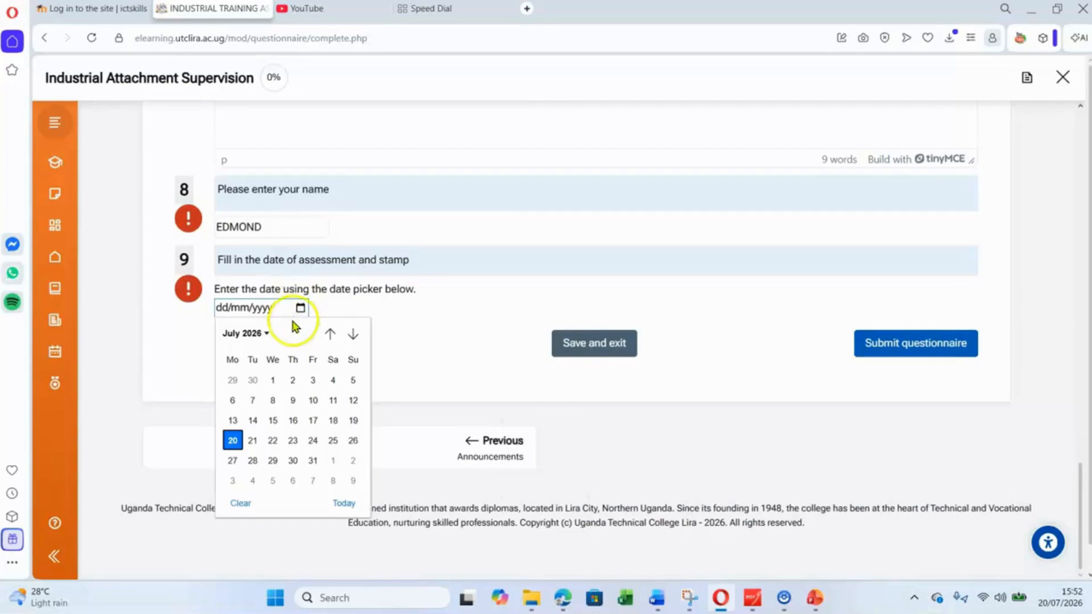
click(252, 420)
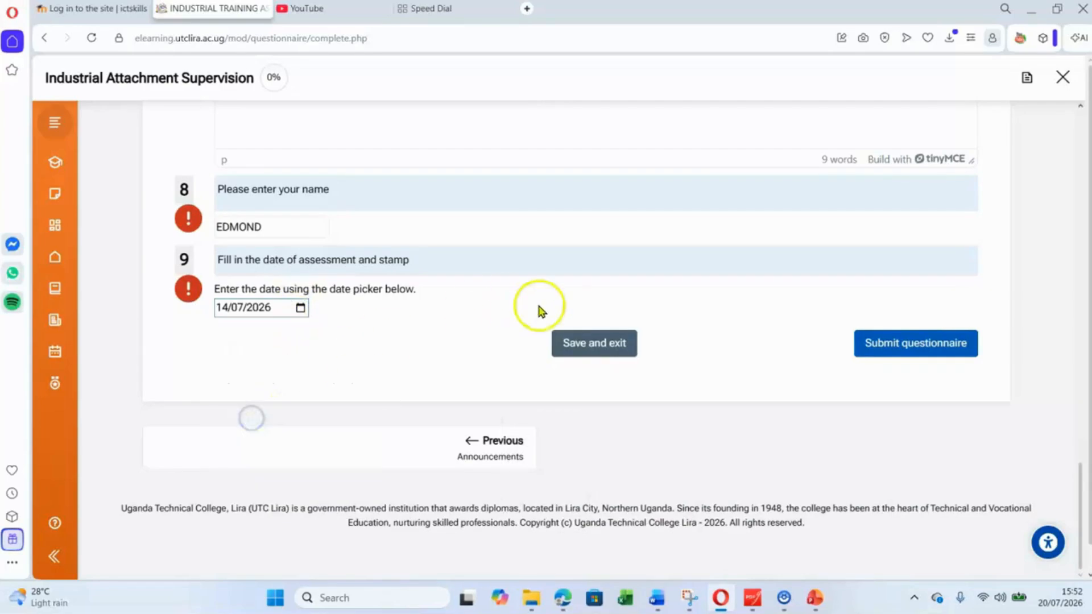
click(895, 343)
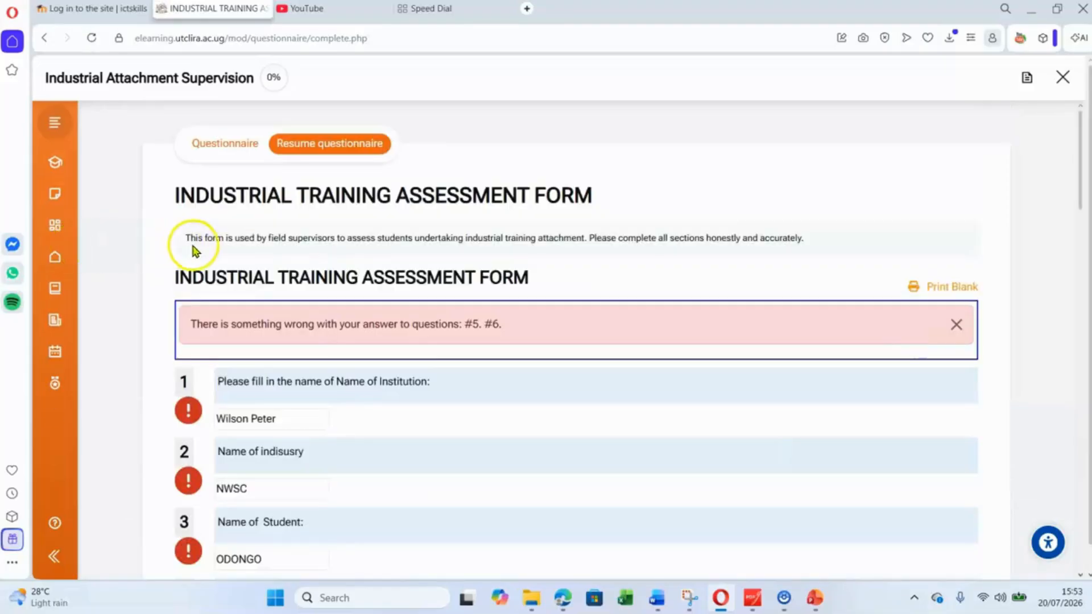
Go to the flagged rating question to examine which answers need correcting
click(481, 323)
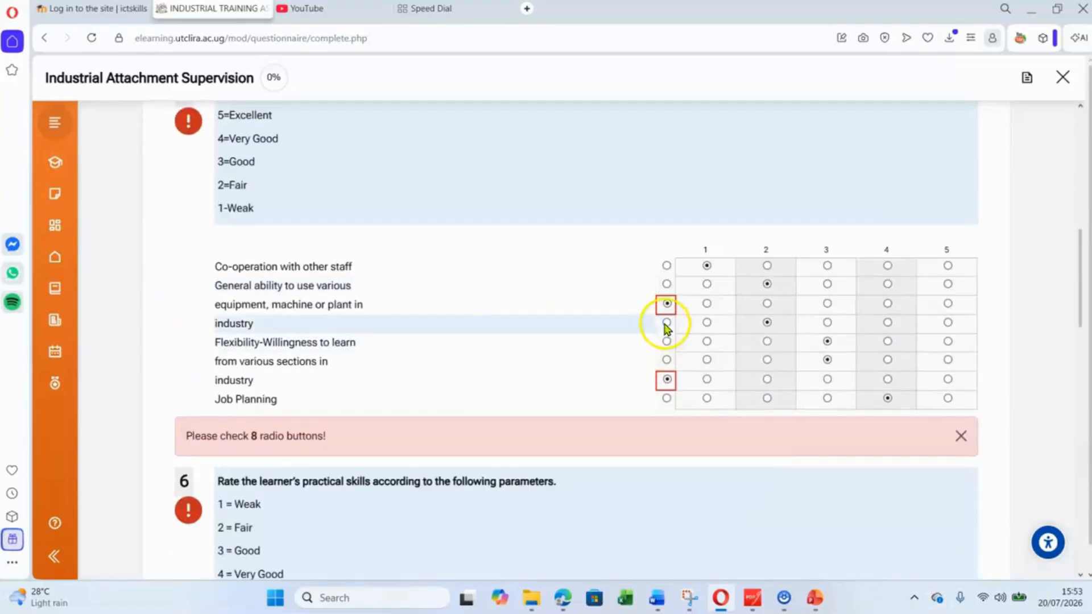
Fill in the unanswered rows of the question 5 rating grid
click(667, 323)
click(707, 342)
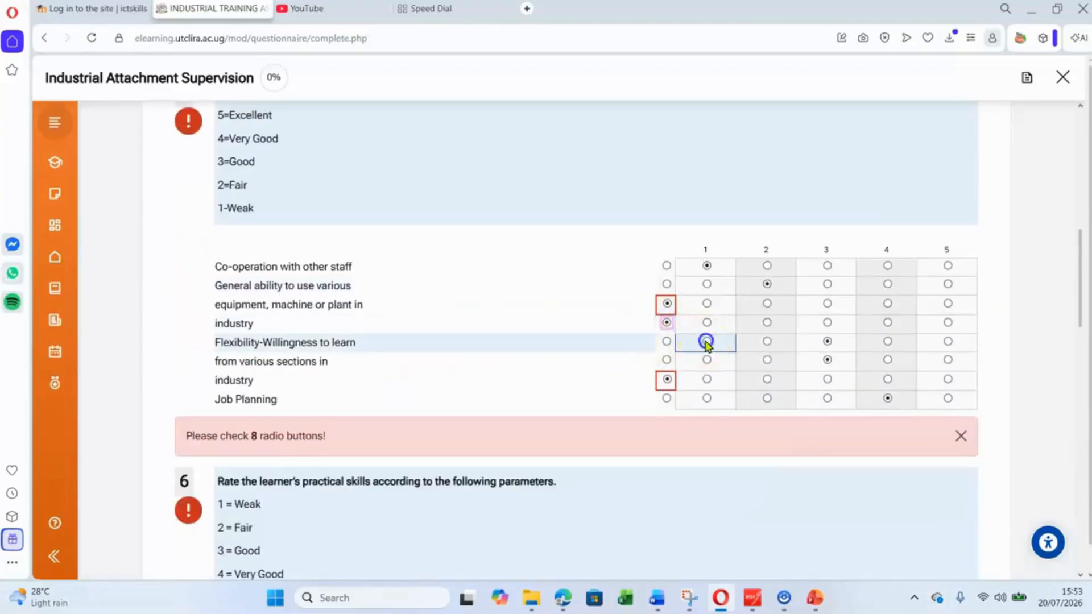
click(767, 360)
click(827, 380)
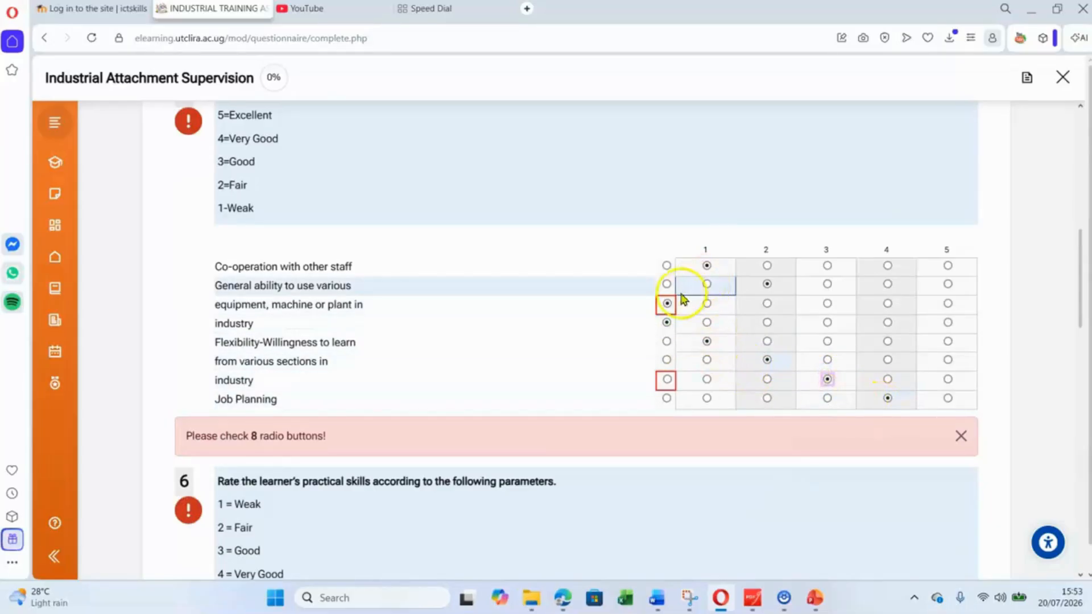
Rate all five practical skills in question 6 as 4 and submit the questionnaire
scroll(390, 394, down, 5)
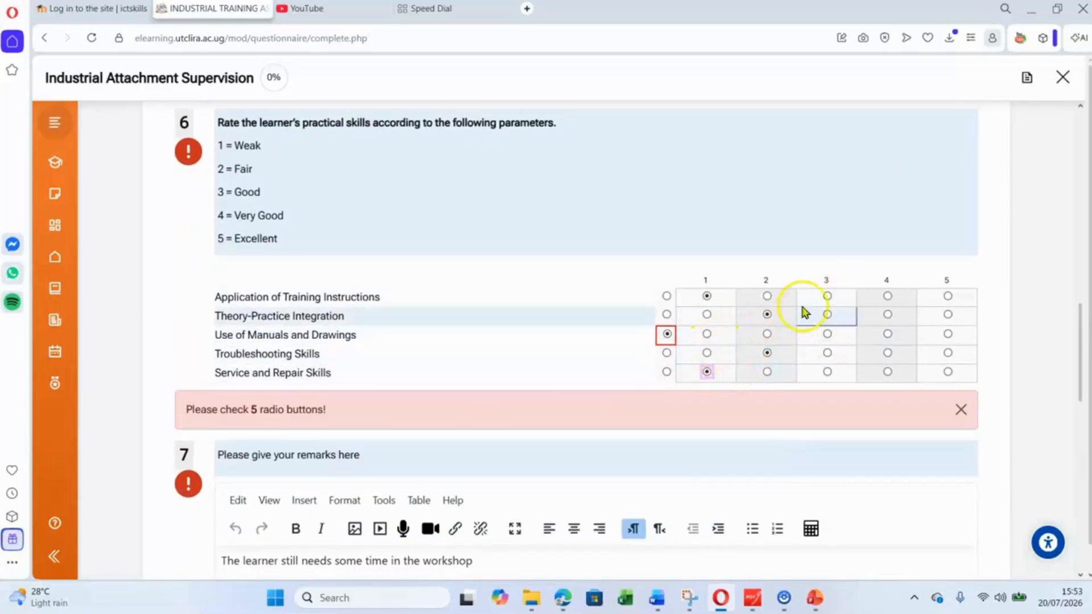
click(888, 297)
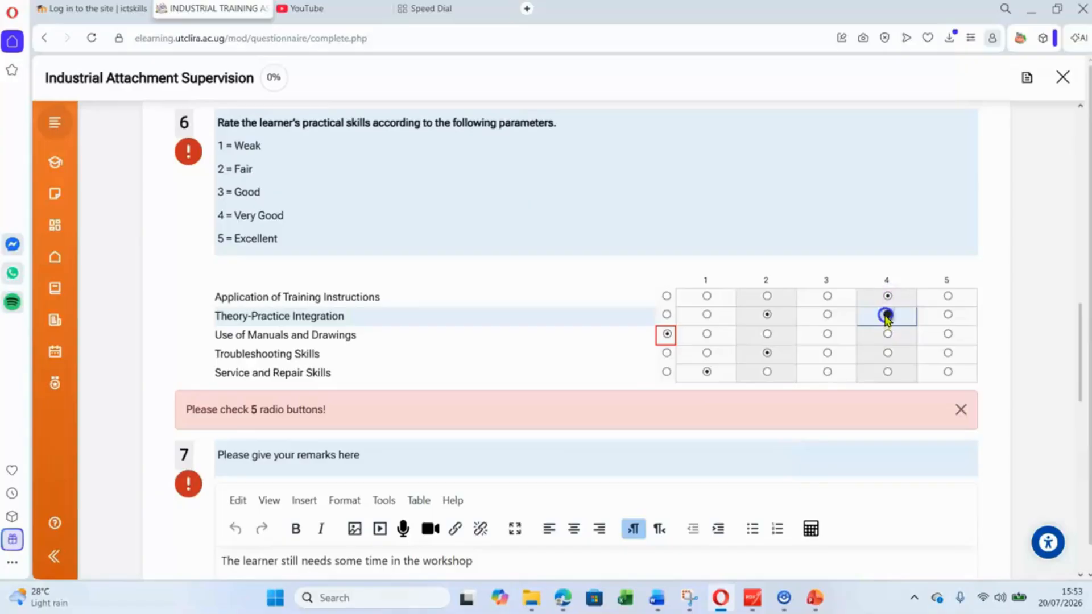
click(888, 314)
click(888, 334)
click(887, 353)
click(888, 371)
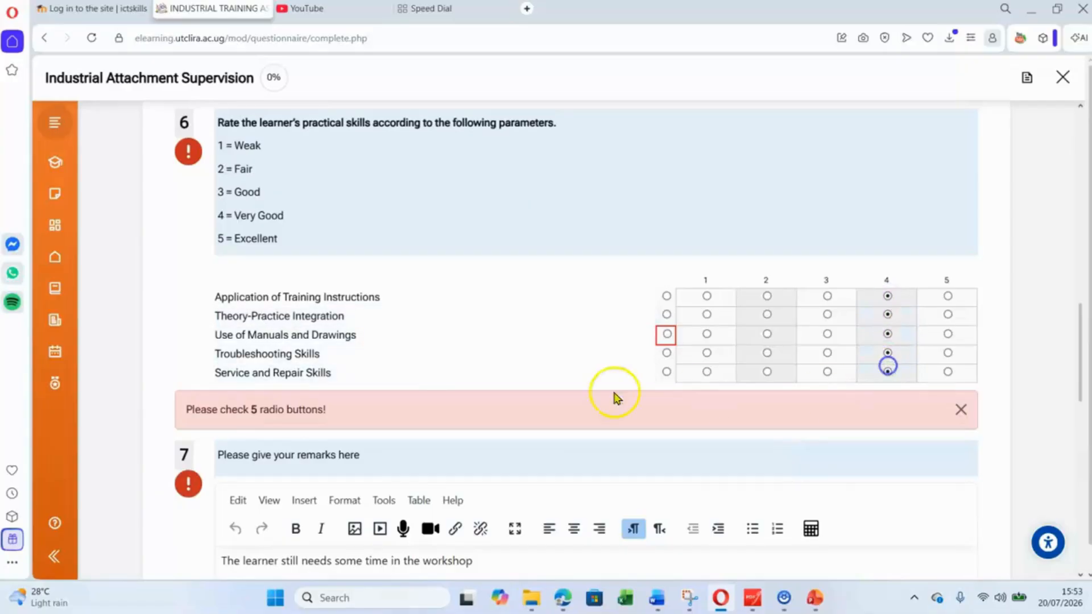
scroll(441, 385, down, 12)
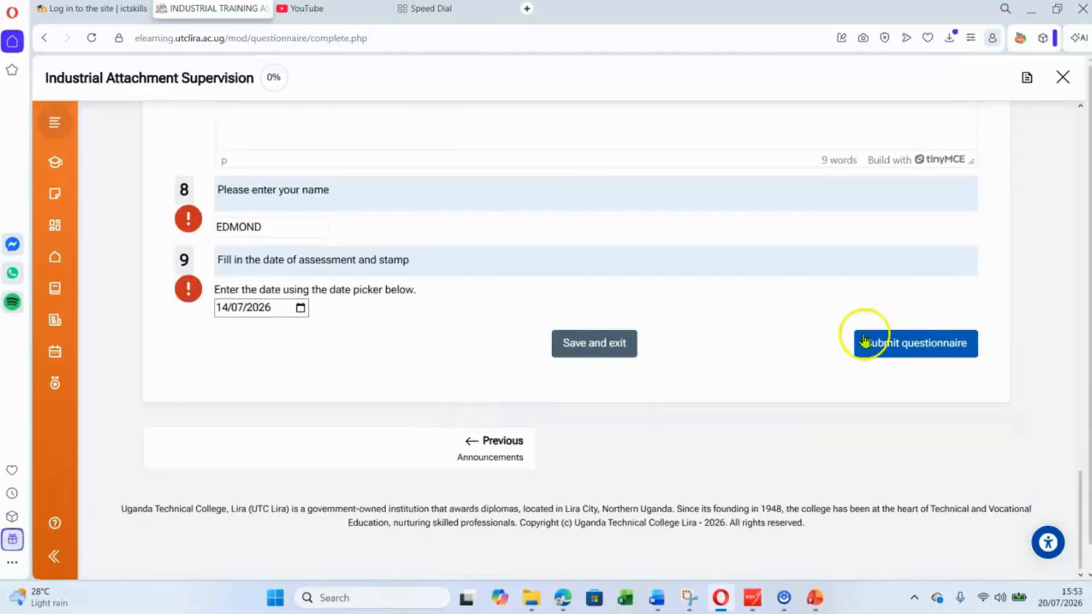
click(865, 340)
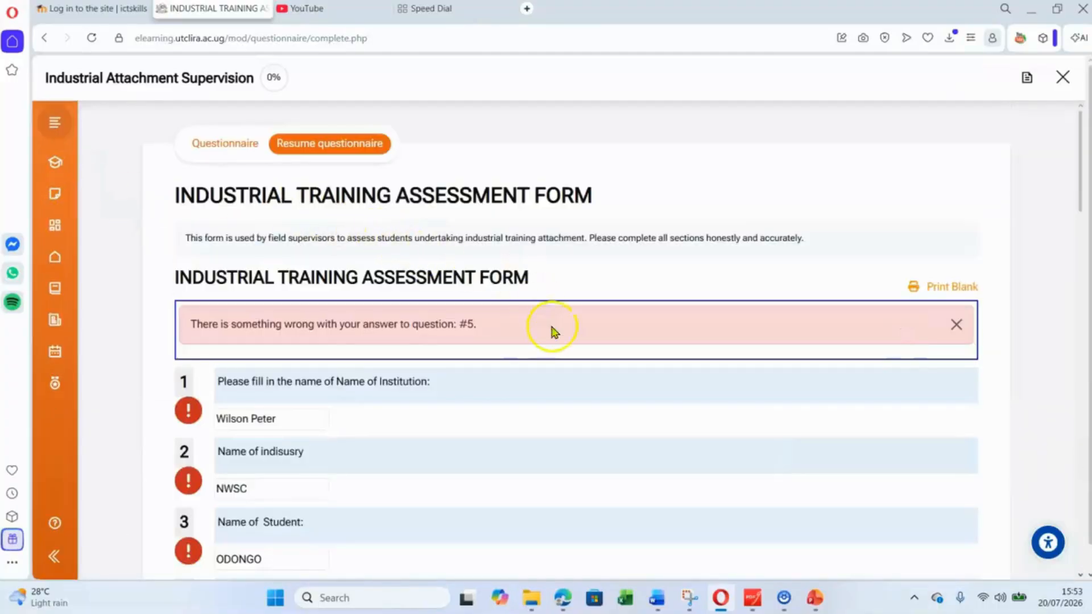
Rate every row of the question 5 student rating grid as 4 (Very Good)
scroll(452, 348, down, 10)
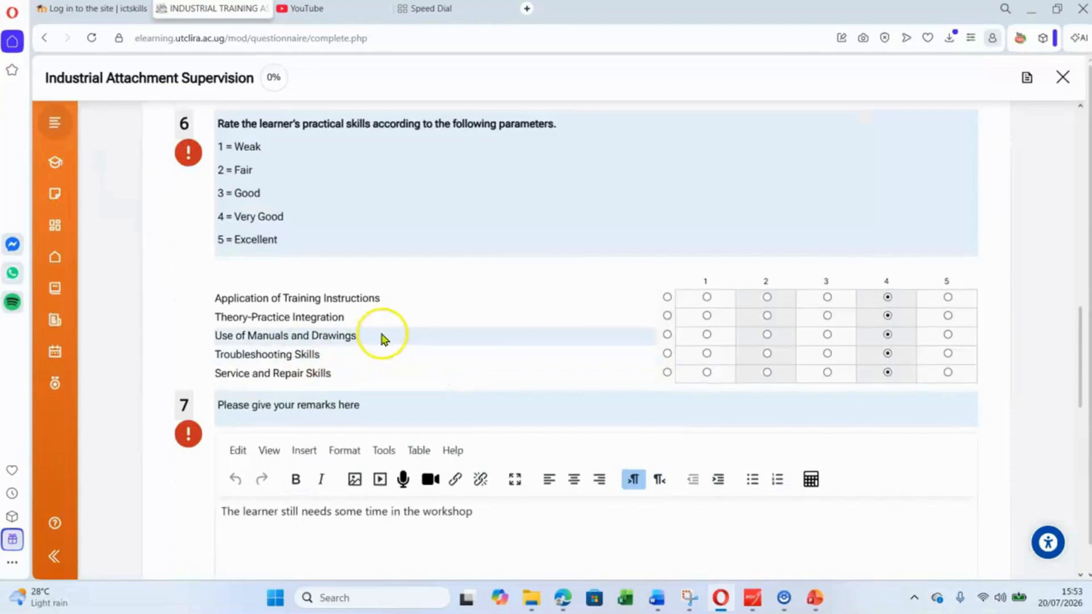
scroll(381, 339, up, 5)
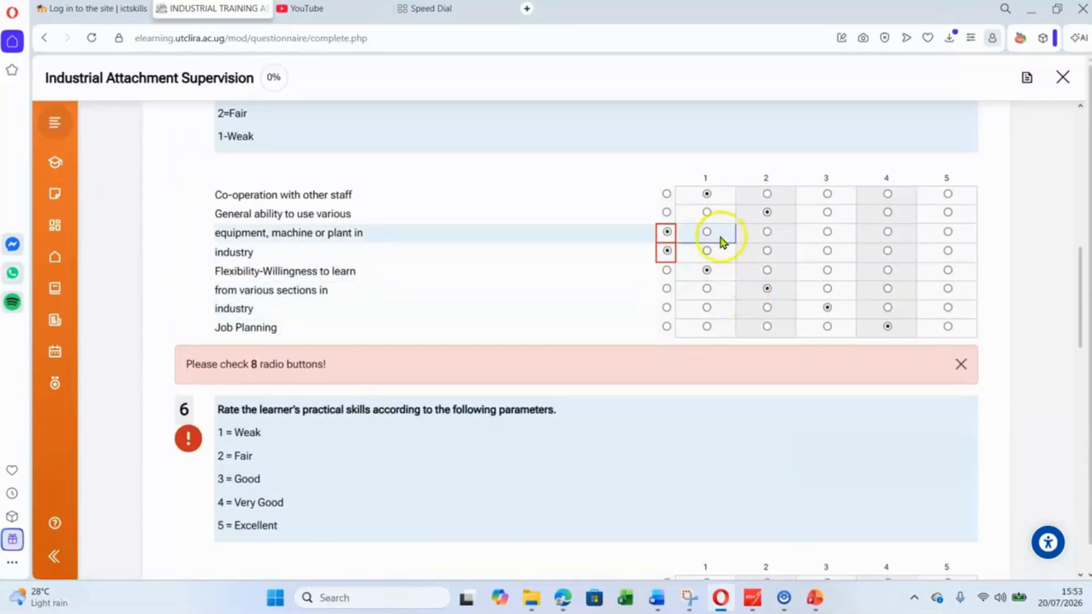
click(888, 194)
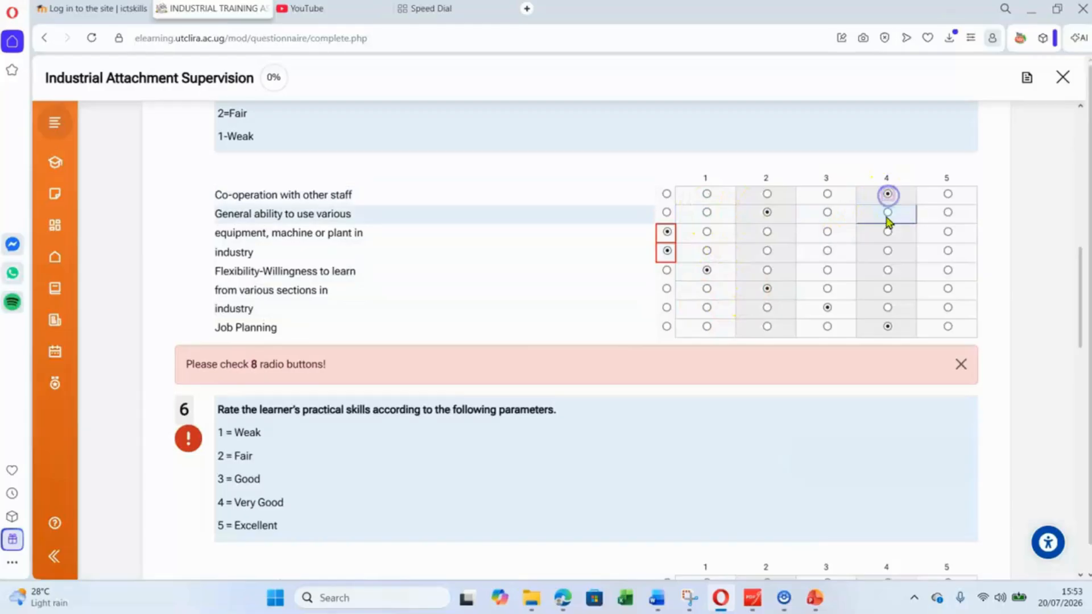
click(887, 213)
click(887, 251)
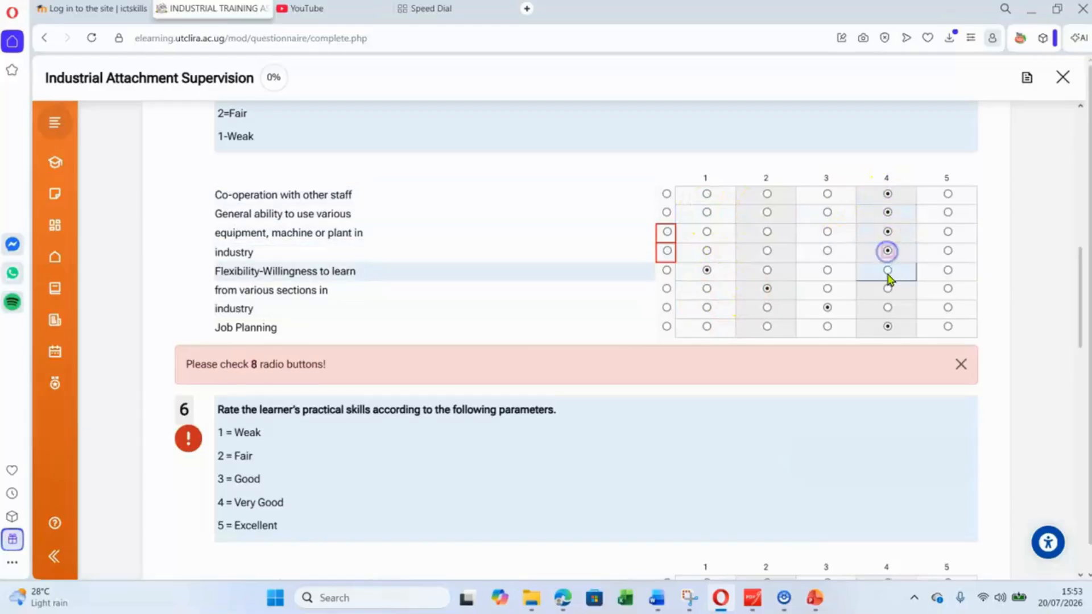
click(888, 270)
click(887, 289)
click(887, 307)
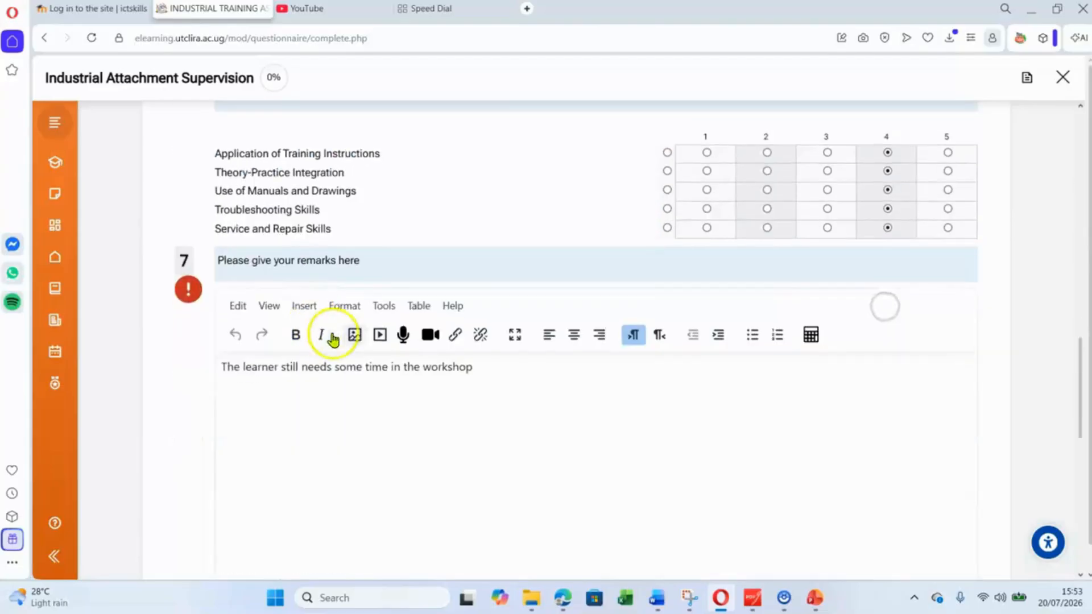
scroll(566, 395, down, 10)
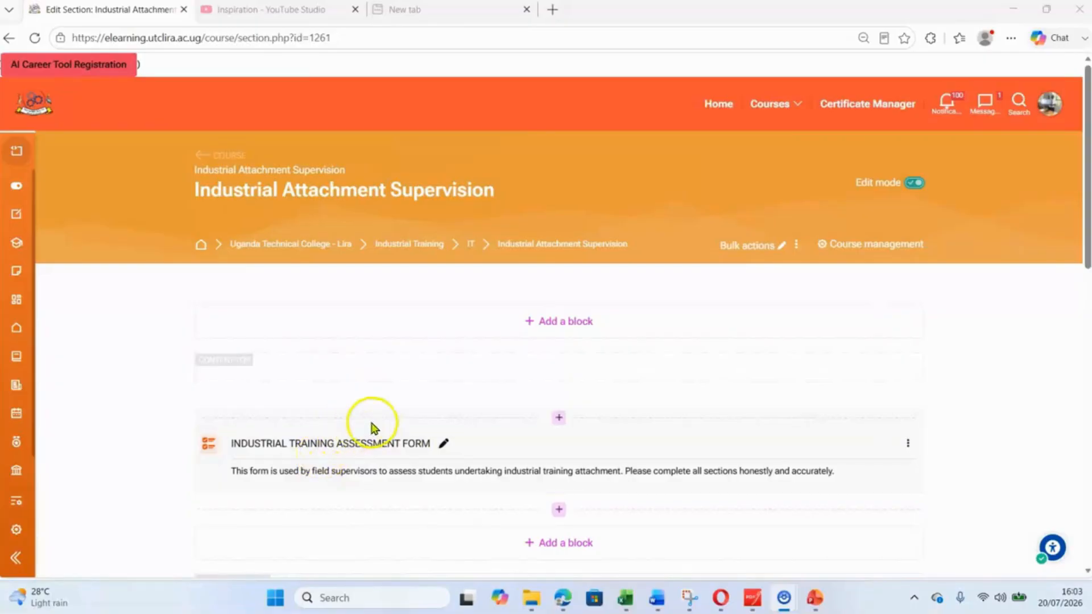
Open the Industrial Training Assessment Form questionnaire and view all its responses
click(409, 449)
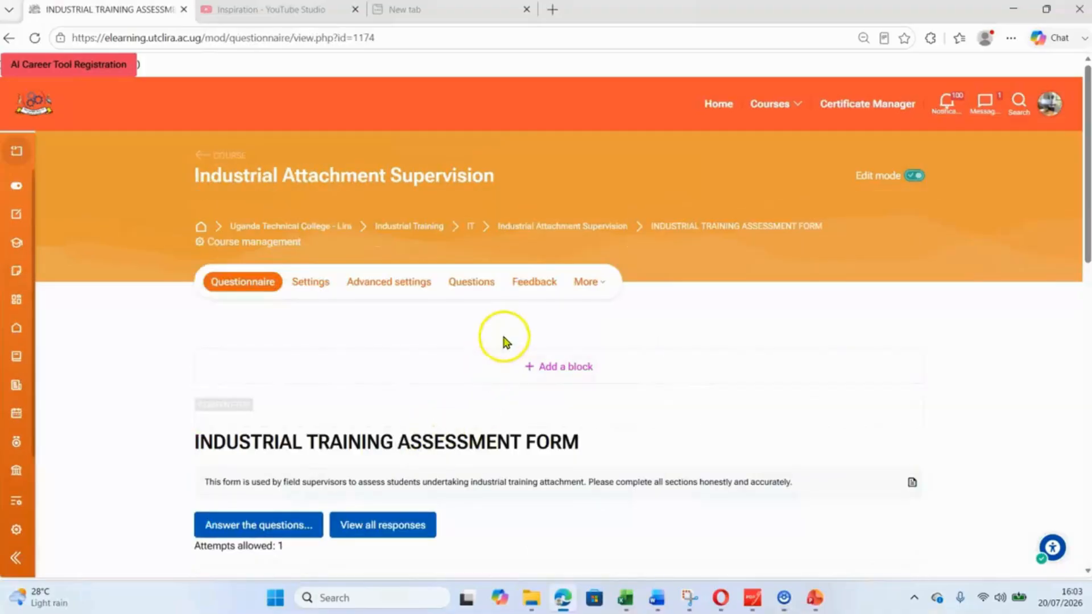
scroll(505, 342, down, 2)
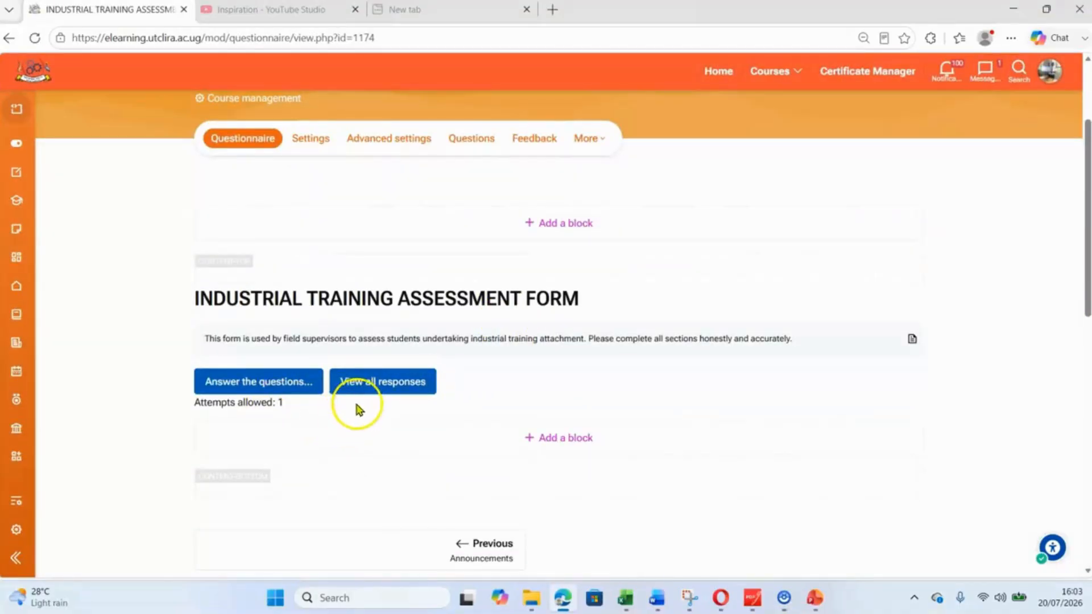
click(412, 383)
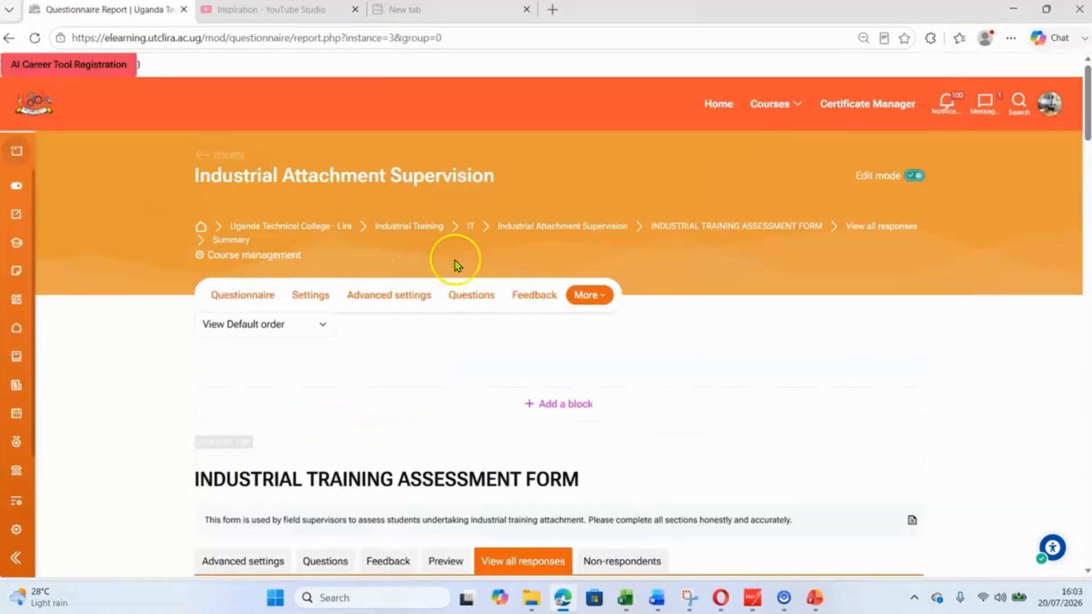
Examine the response summary for each question of the questionnaire
scroll(454, 263, down, 4)
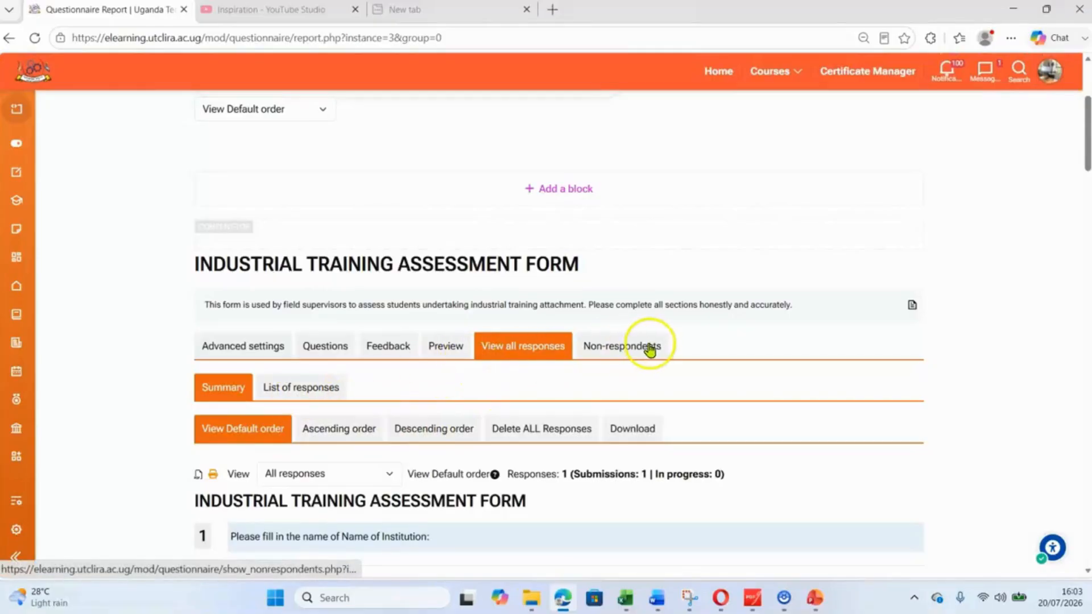
scroll(348, 376, down, 4)
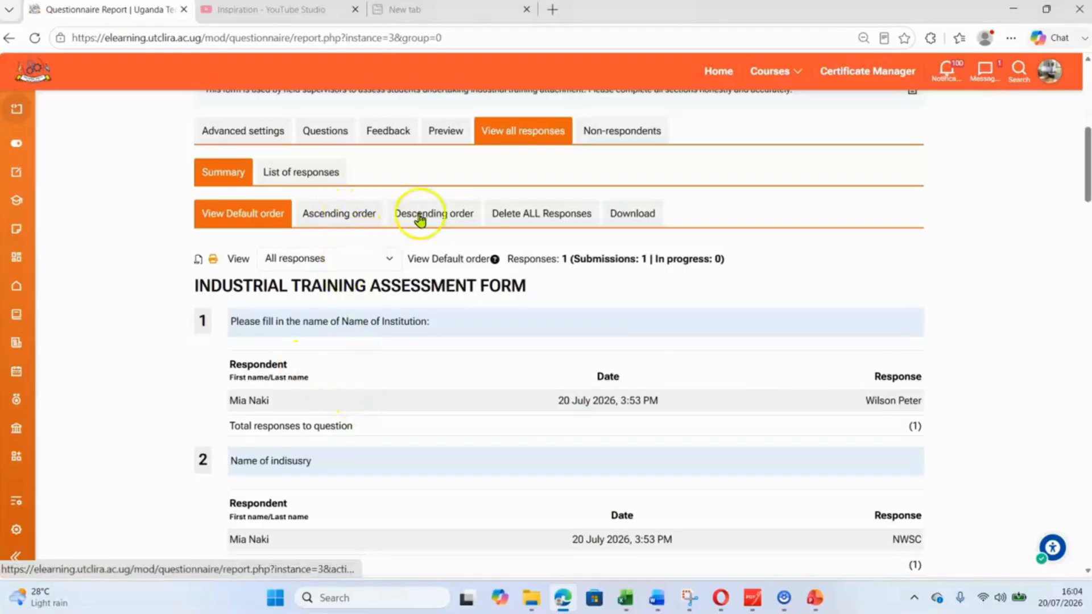
scroll(849, 371, down, 1)
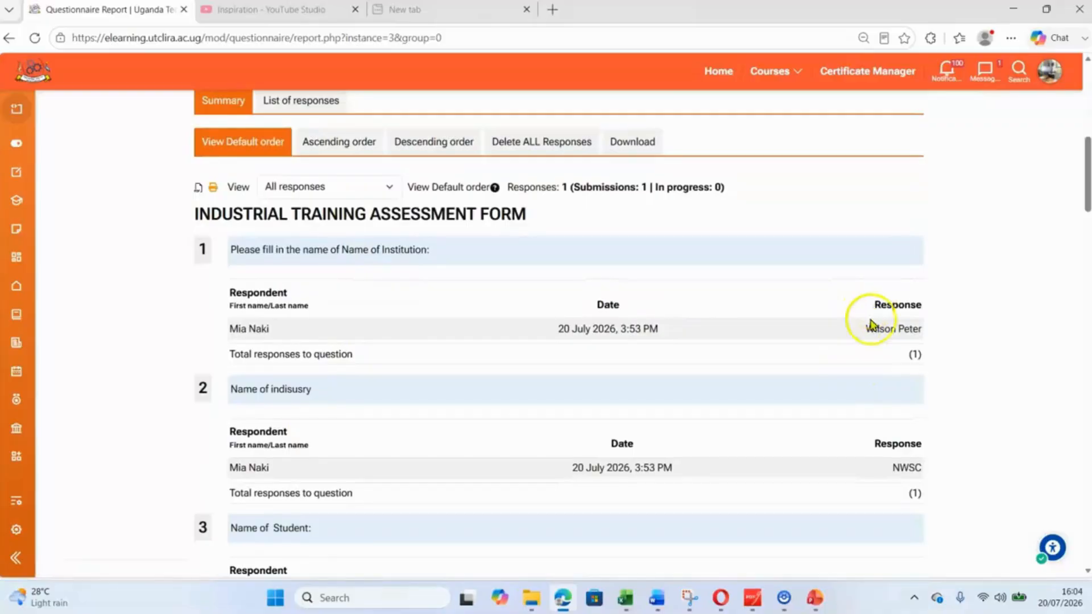
scroll(876, 489, down, 2)
scroll(840, 401, down, 20)
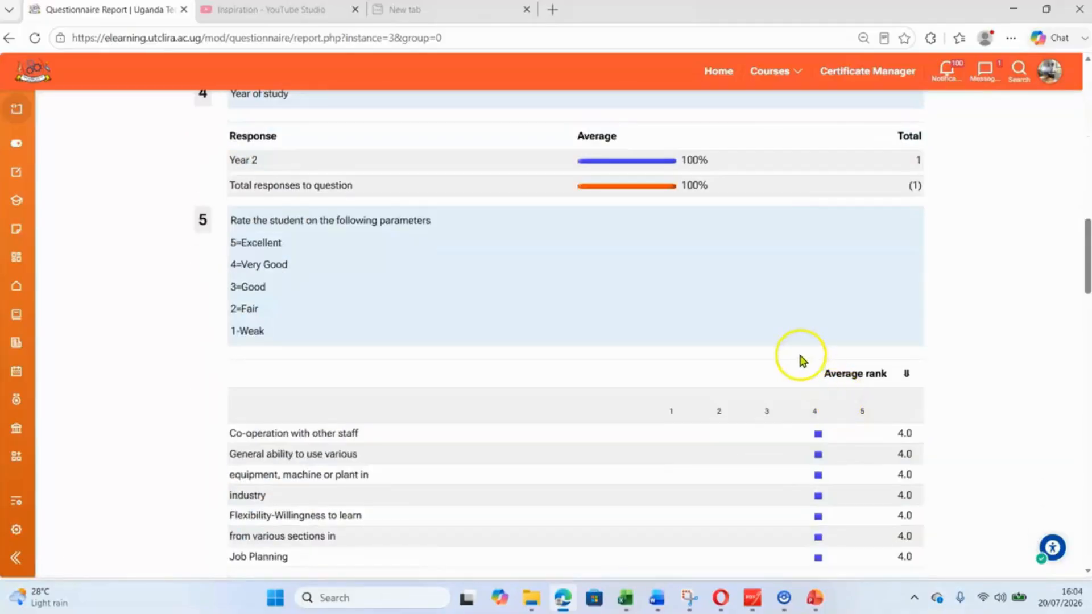
scroll(677, 357, down, 4)
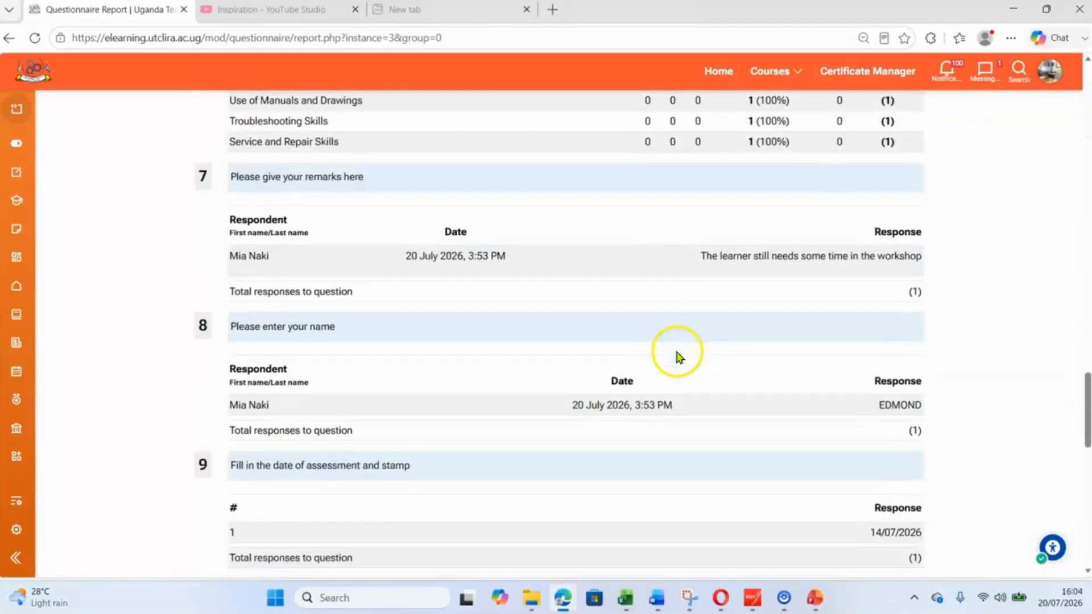
scroll(603, 401, down, 5)
scroll(569, 401, up, 10)
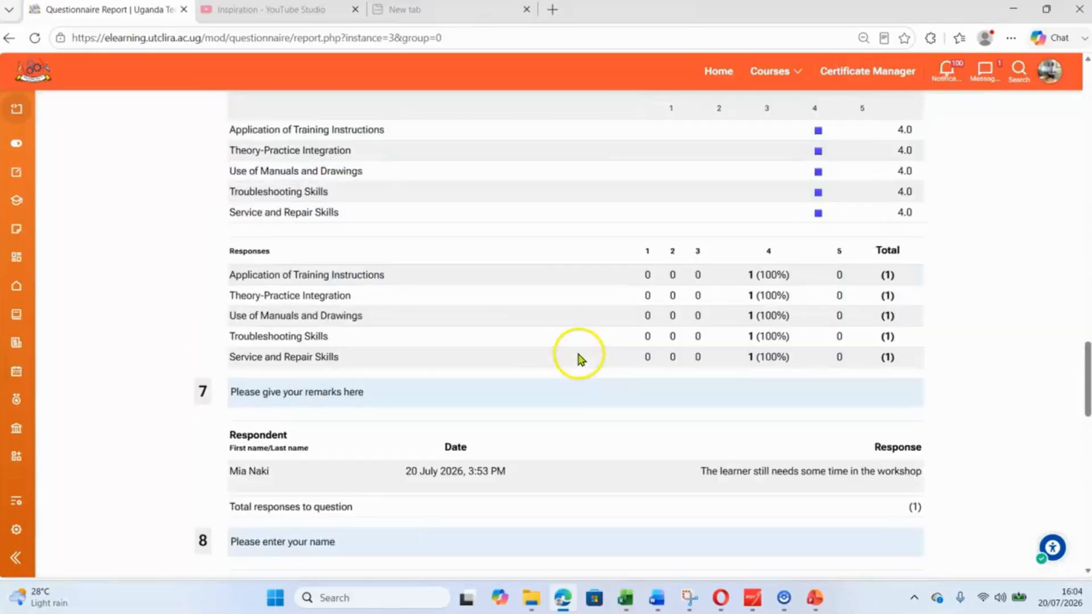
scroll(575, 350, up, 10)
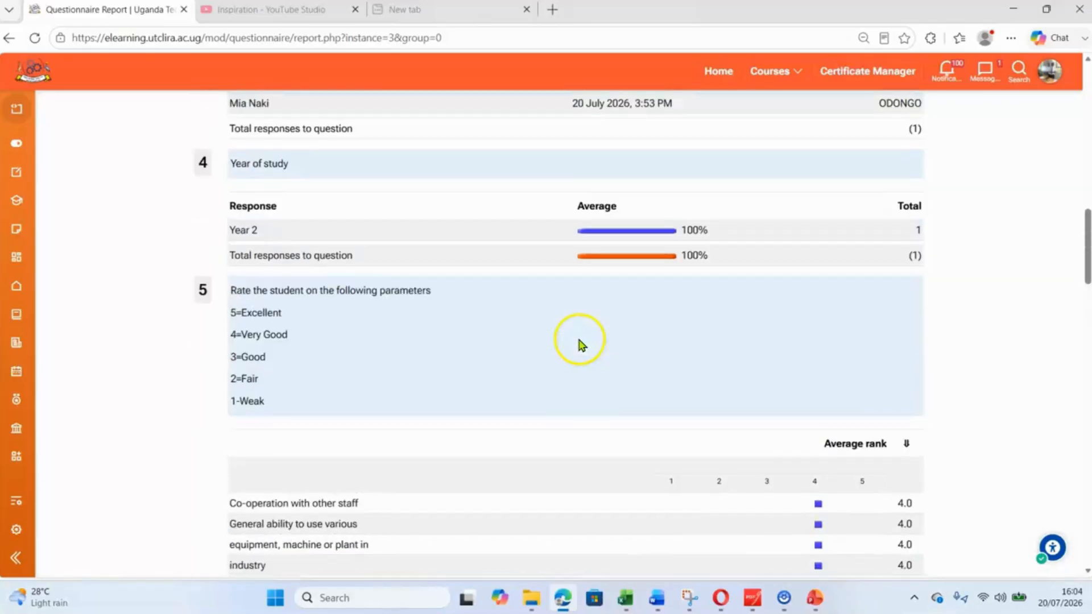
scroll(598, 289, up, 2)
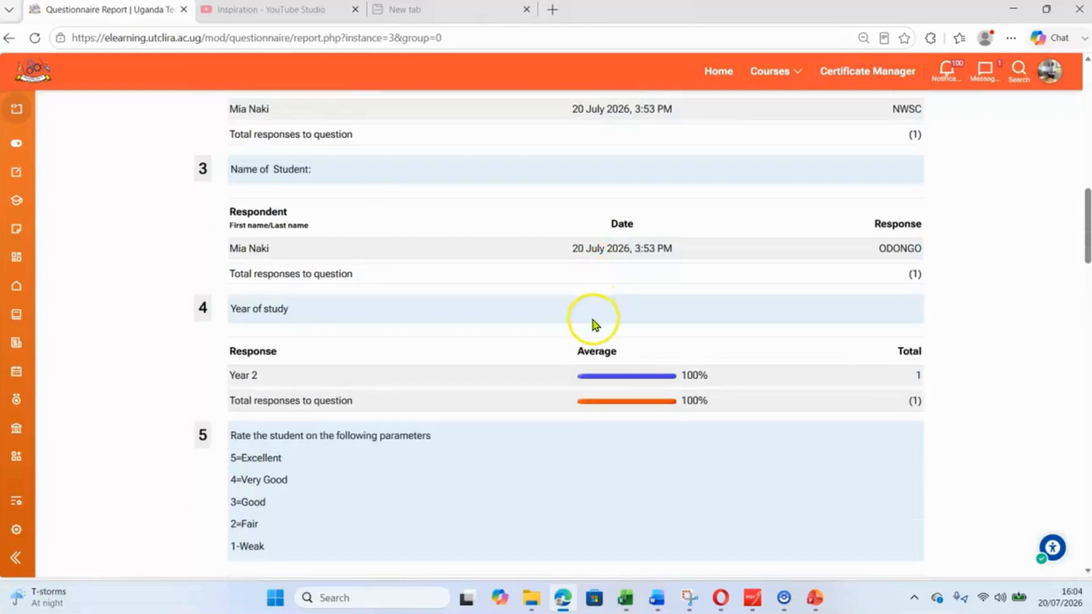
scroll(602, 261, up, 3)
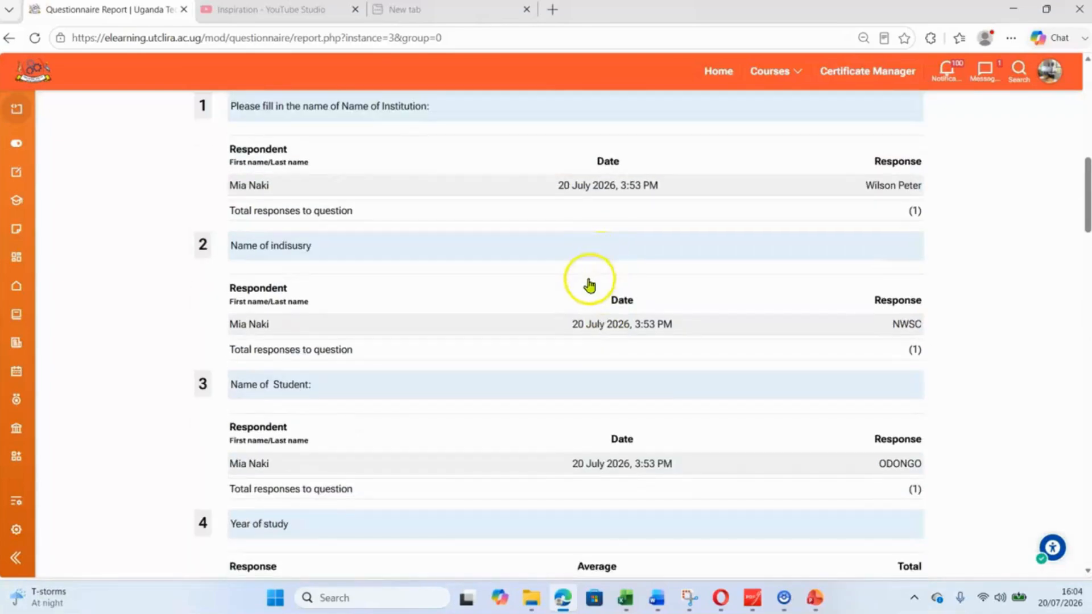
scroll(496, 313, up, 4)
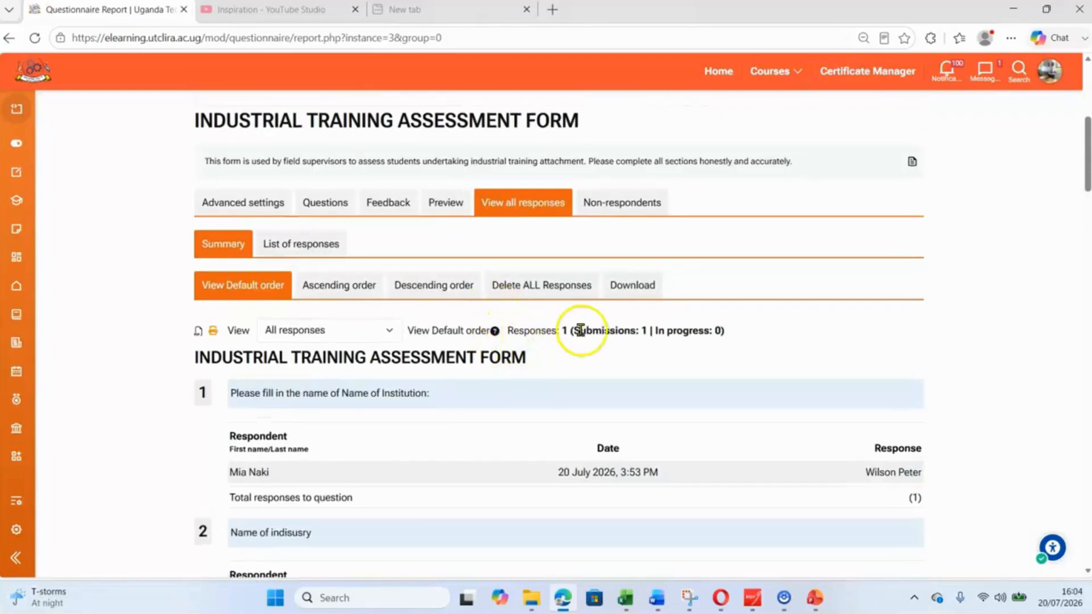
Download the questionnaire responses as a Microsoft Excel (.xlsx) report
click(629, 285)
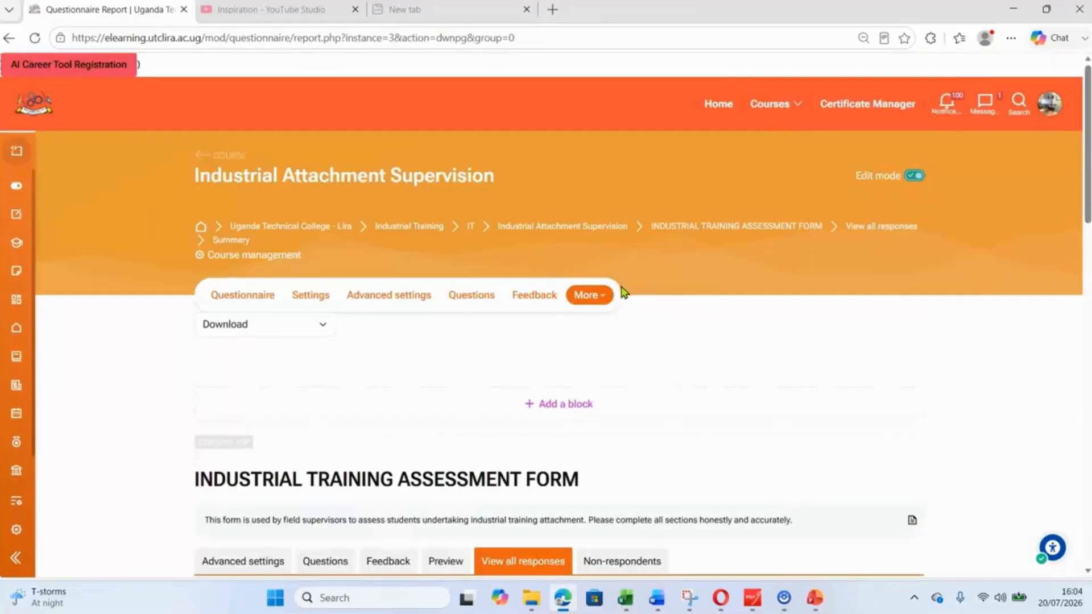
scroll(704, 403, down, 6)
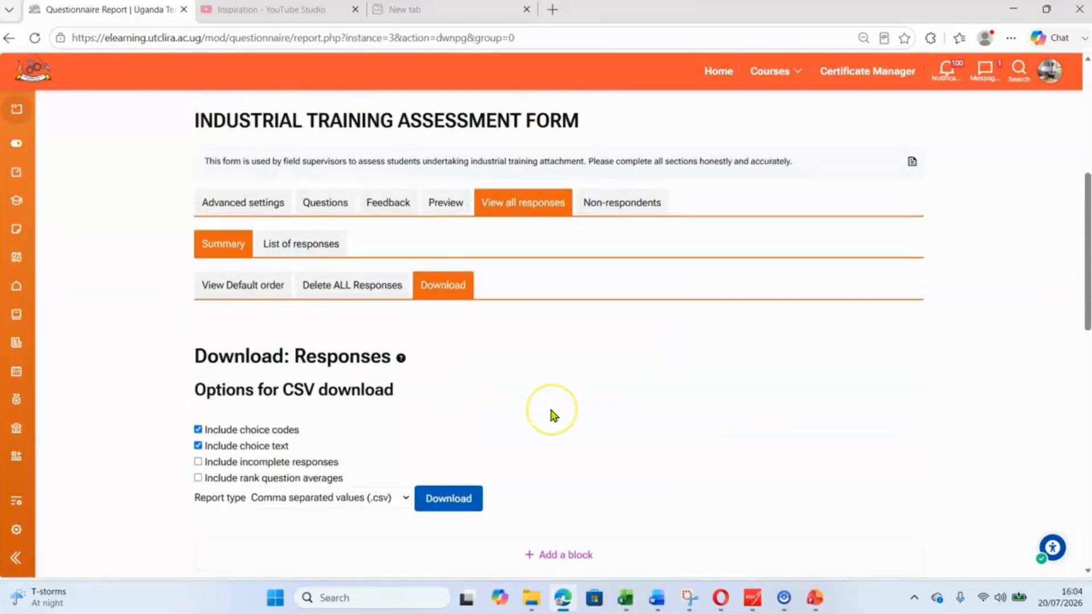
scroll(554, 414, down, 2)
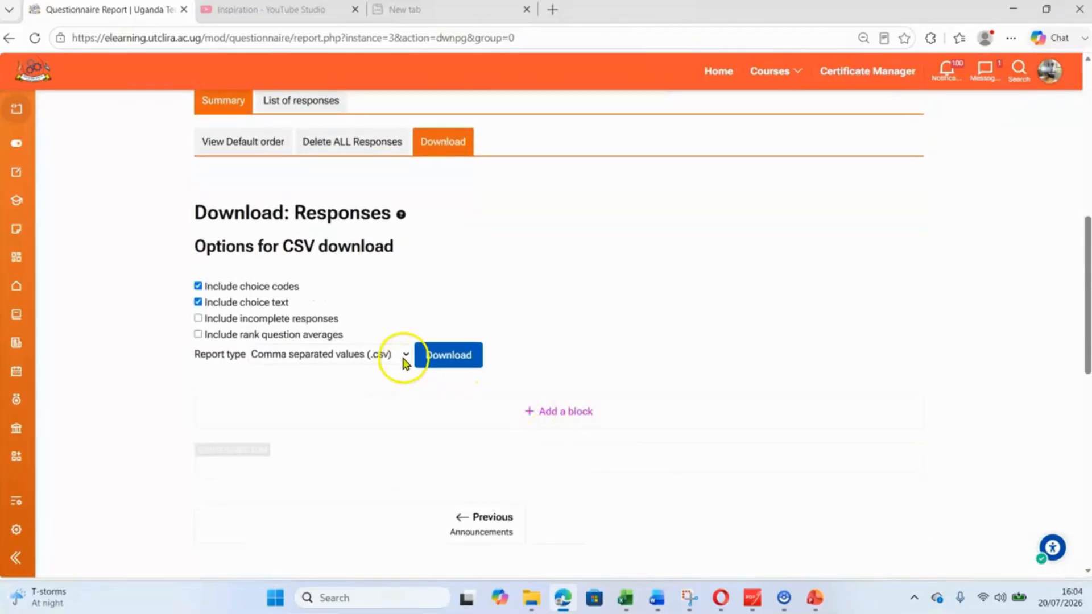
click(404, 355)
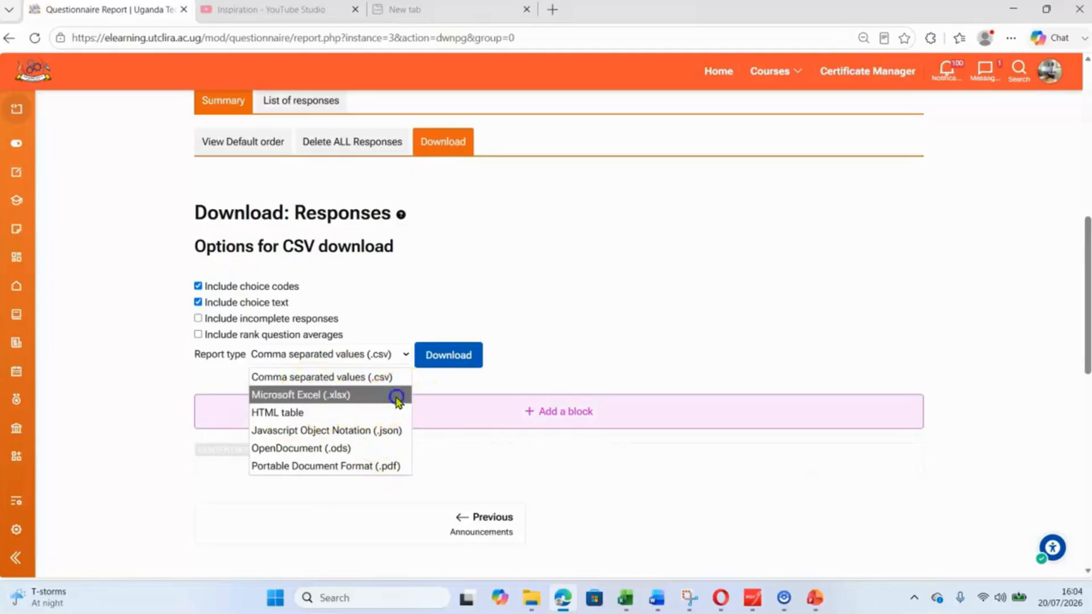
click(397, 400)
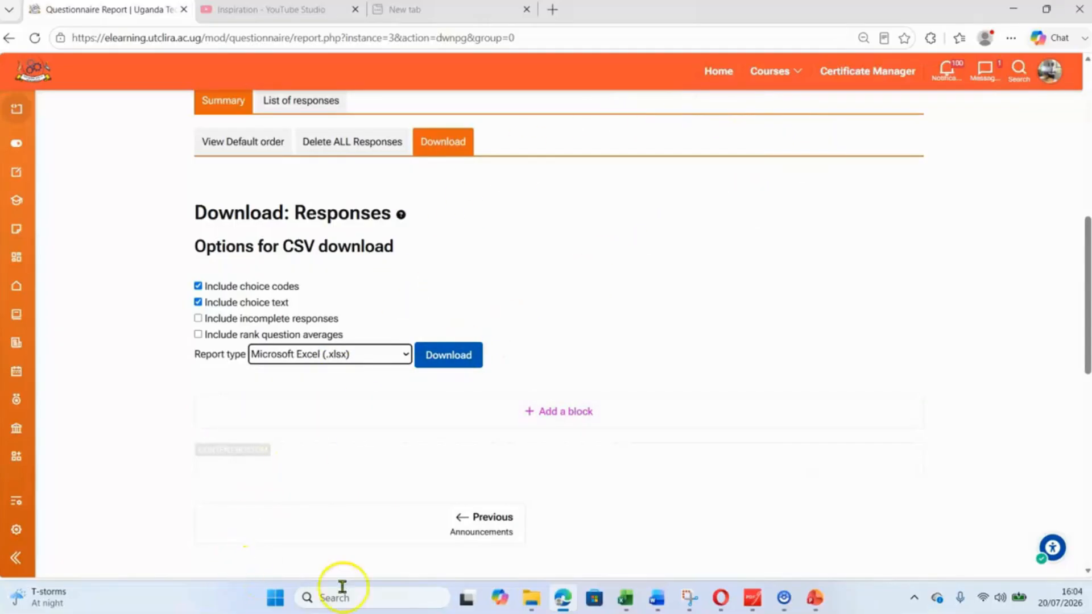
click(446, 358)
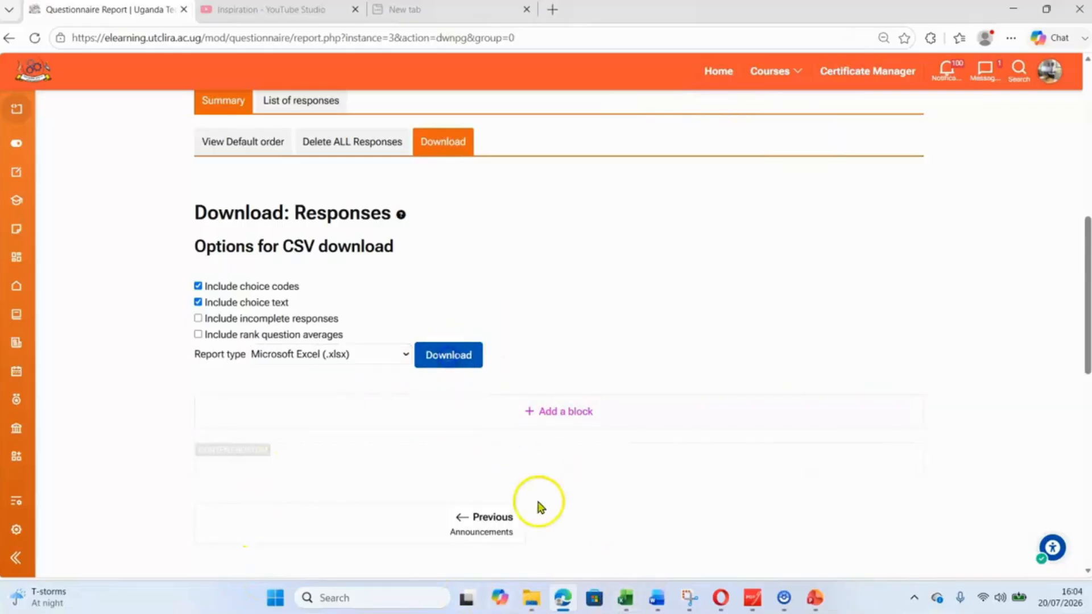
Open the downloaded responses spreadsheet in Excel
click(959, 39)
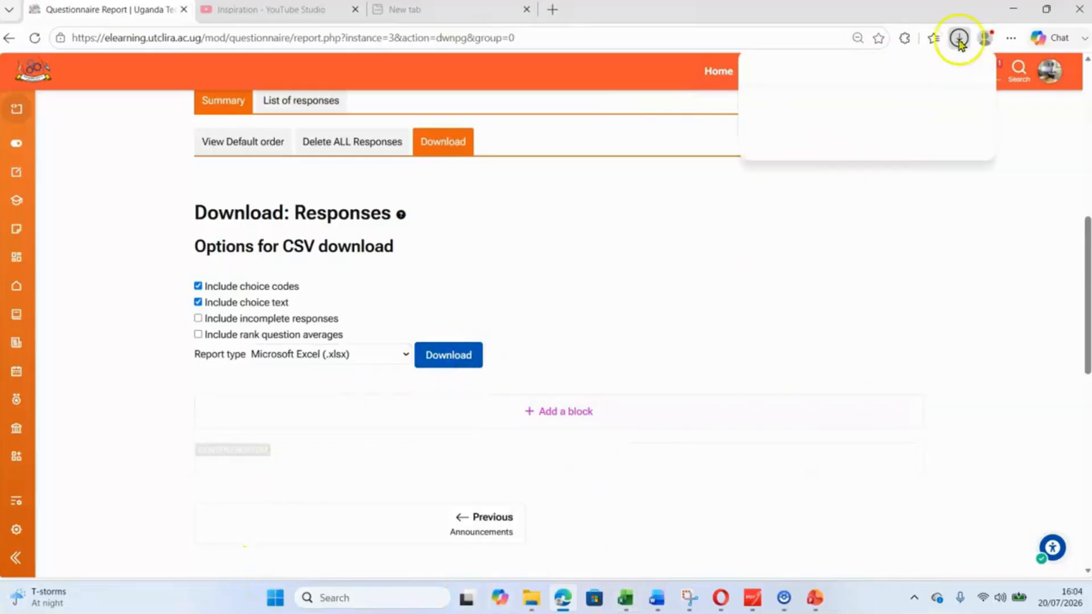
click(1037, 190)
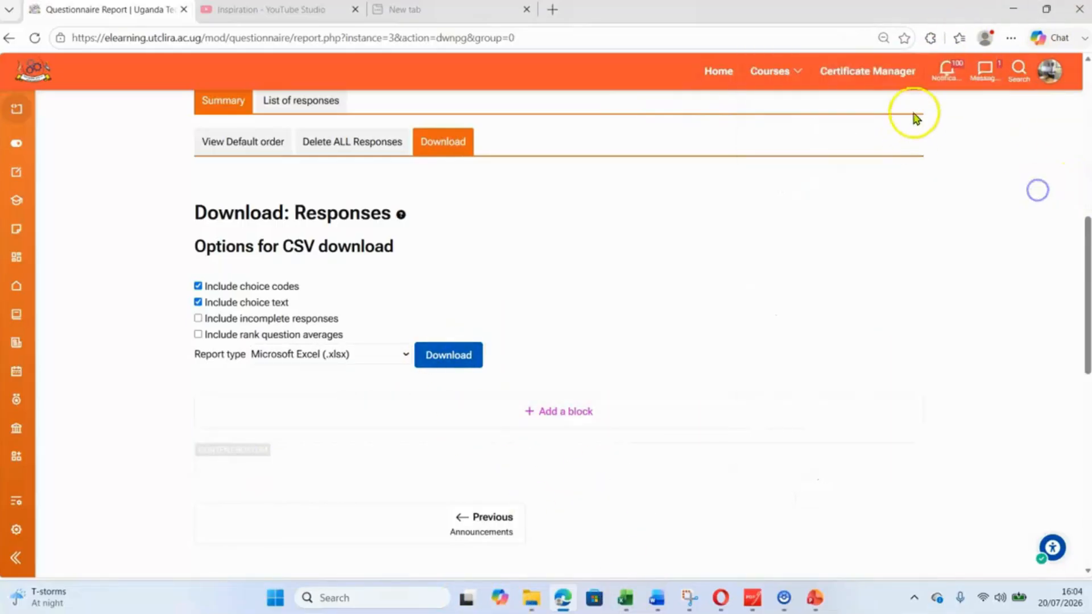
click(979, 202)
click(626, 597)
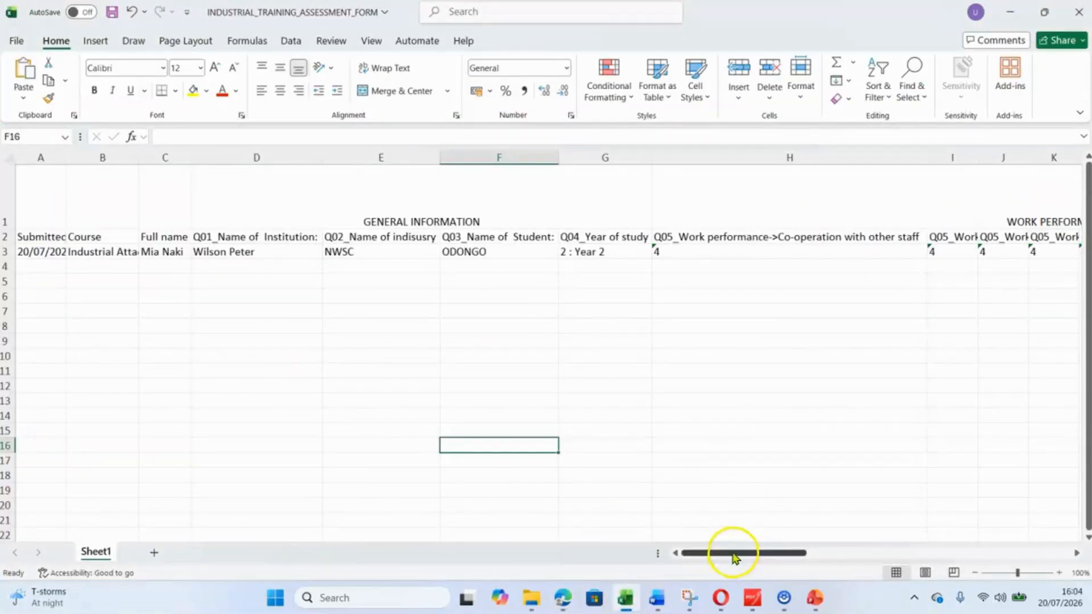
Examine the general information and work performance columns of the exported responses spreadsheet
drag(734, 553, 671, 554)
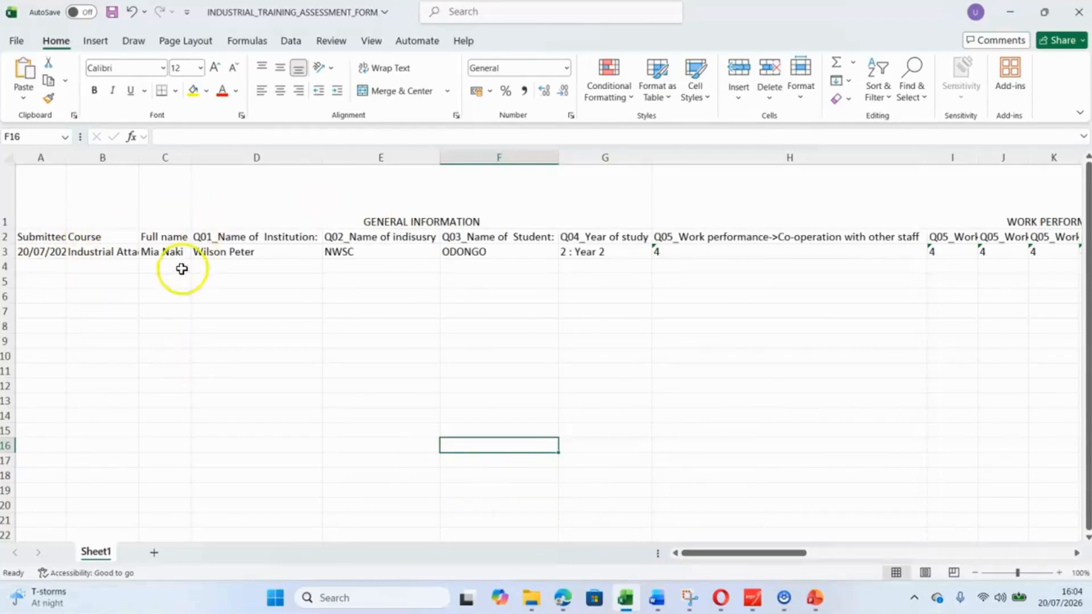
click(268, 158)
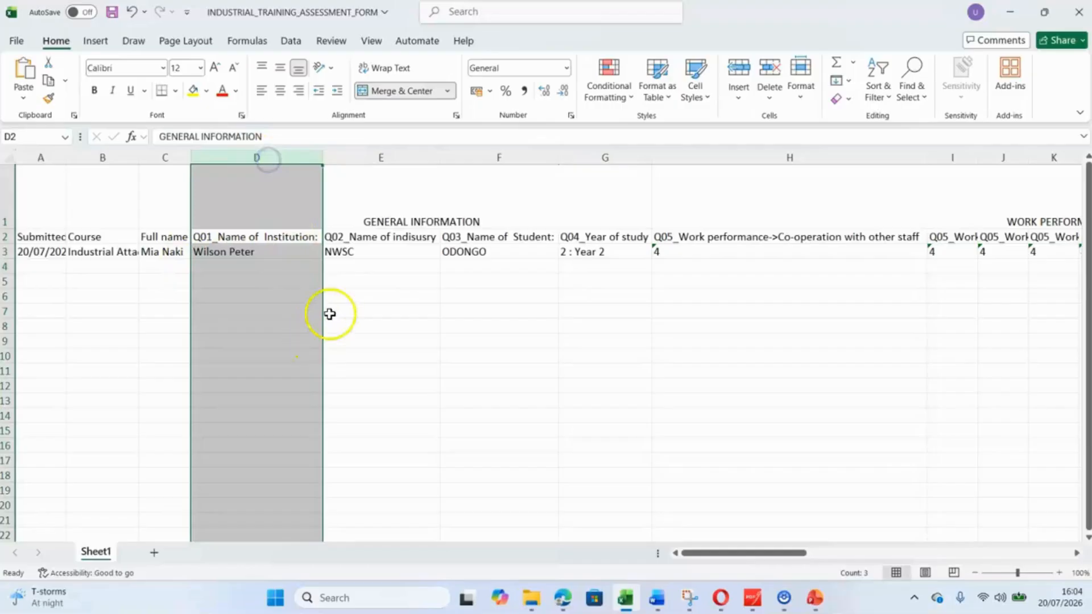
click(407, 169)
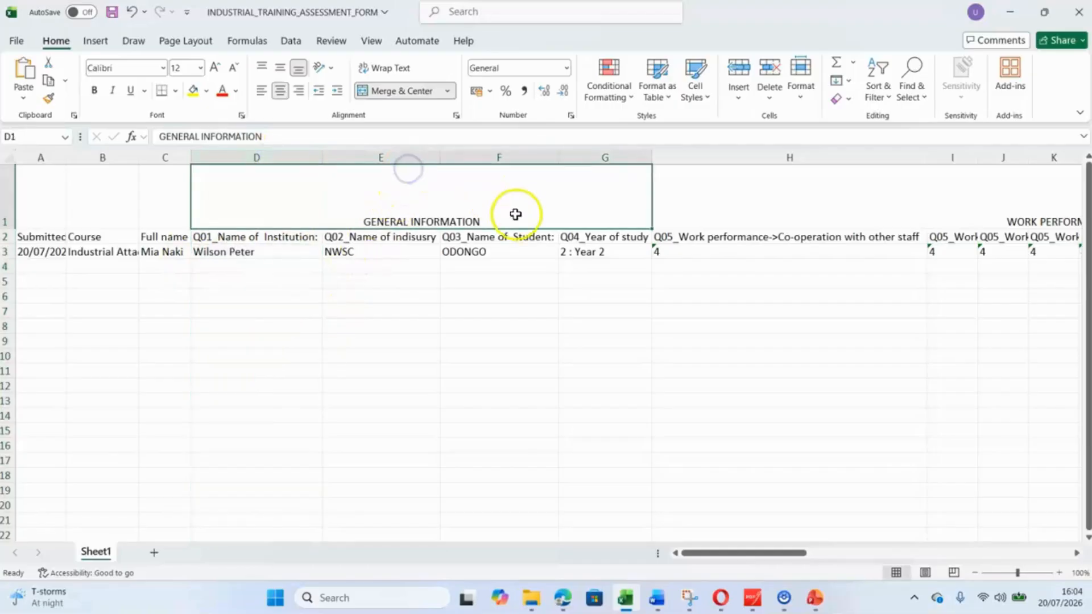
click(514, 157)
drag(756, 552, 820, 552)
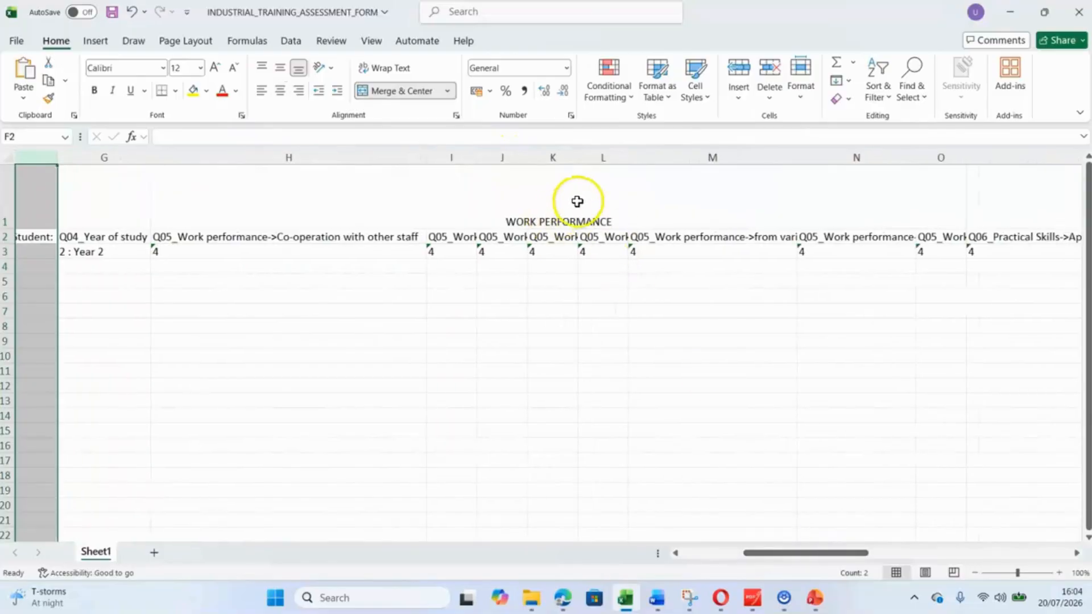
click(373, 251)
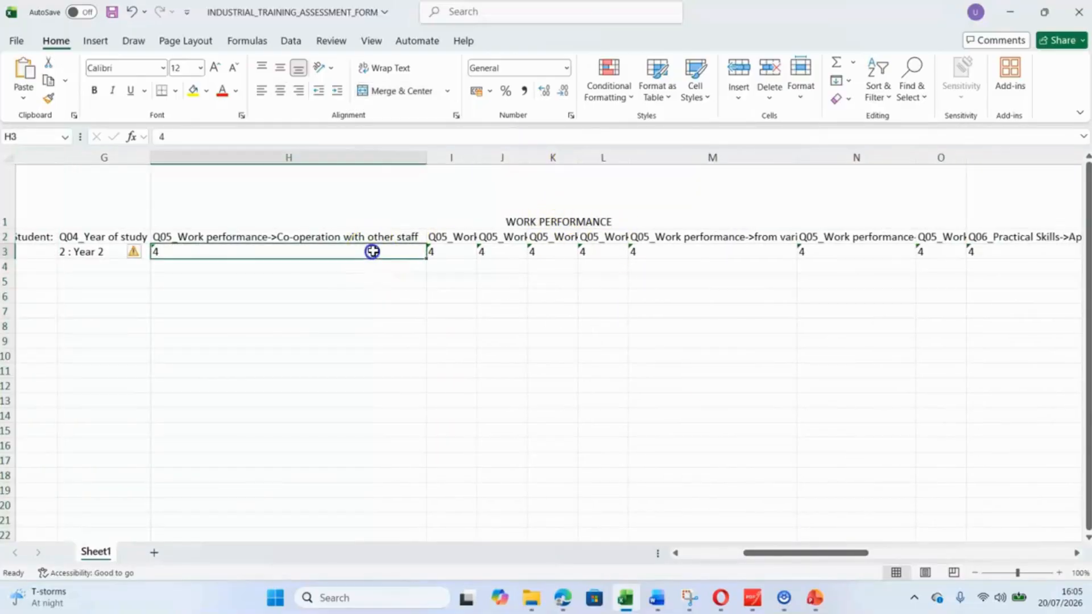
Compare the spreadsheet with the work performance section of the original assessment form PDF
click(753, 598)
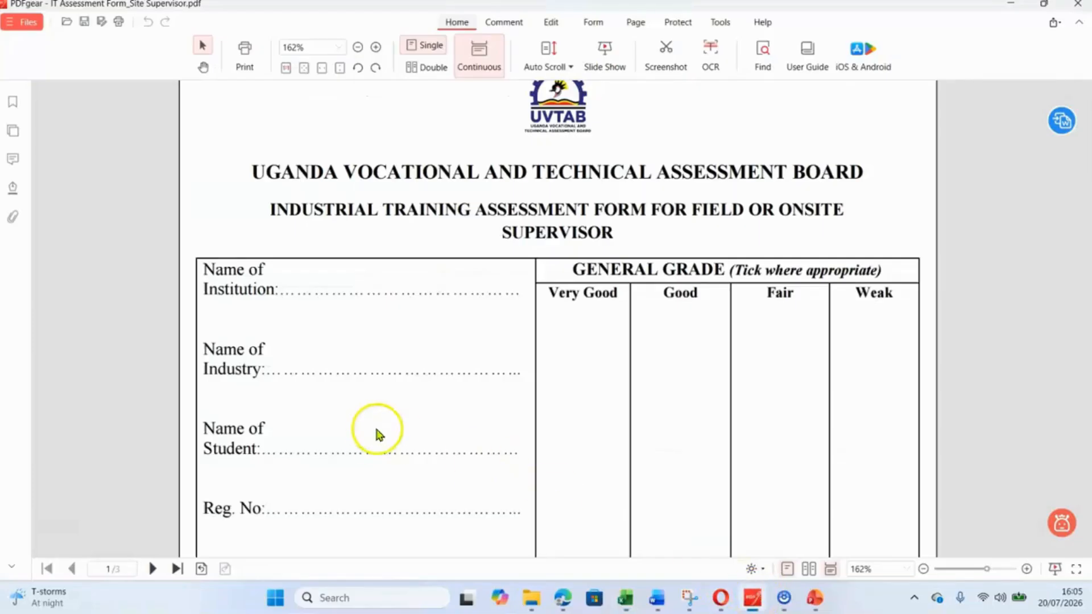
scroll(378, 435, down, 6)
scroll(363, 398, down, 2)
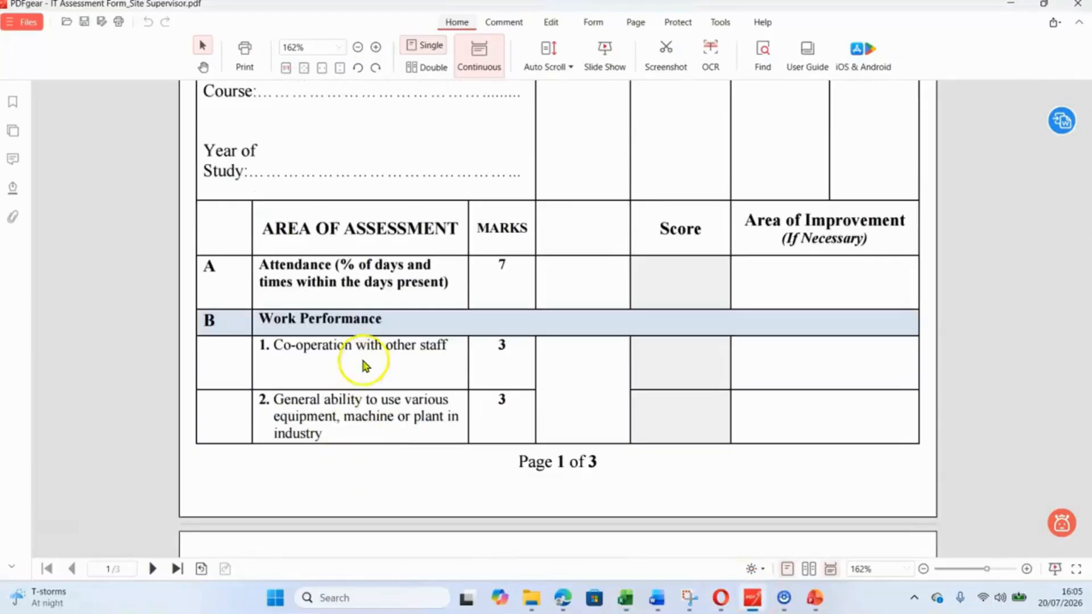
click(1011, 4)
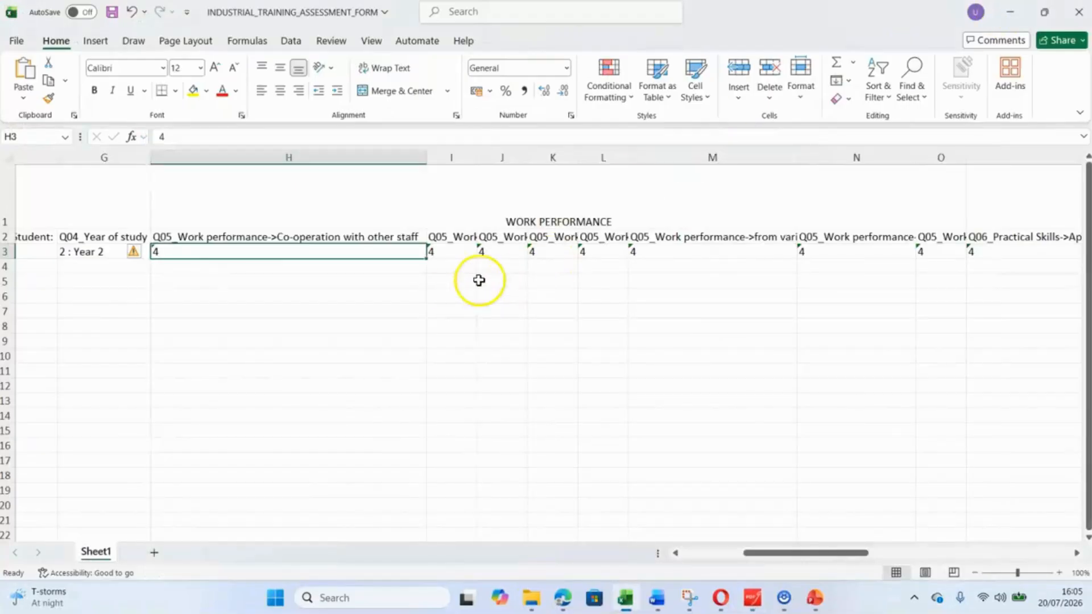
Examine the practical skills, recommendations, field supervisor name and date columns of the spreadsheet
drag(812, 555, 962, 540)
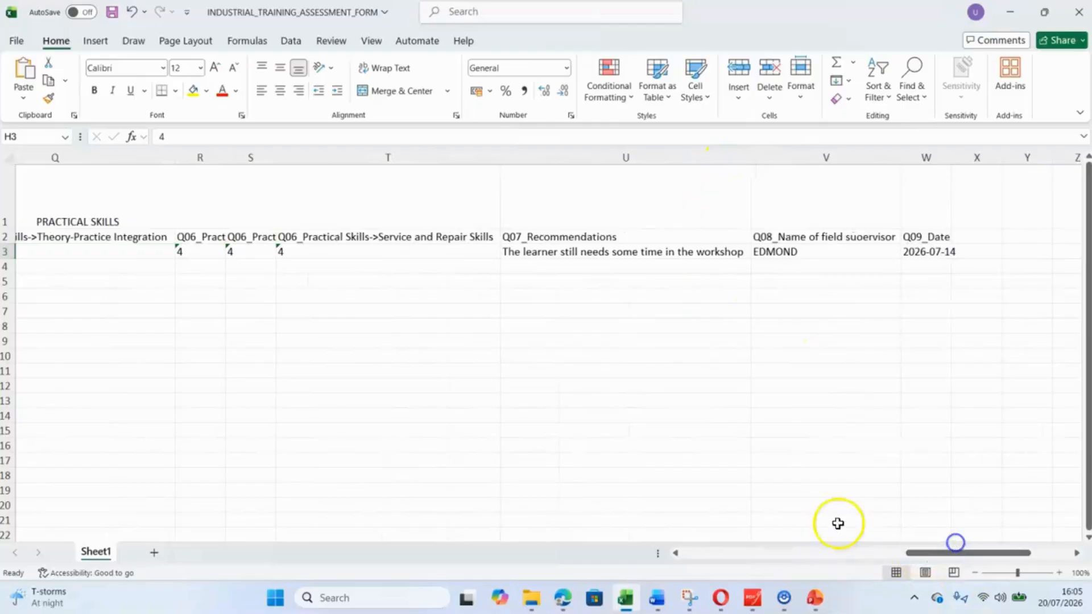
click(610, 155)
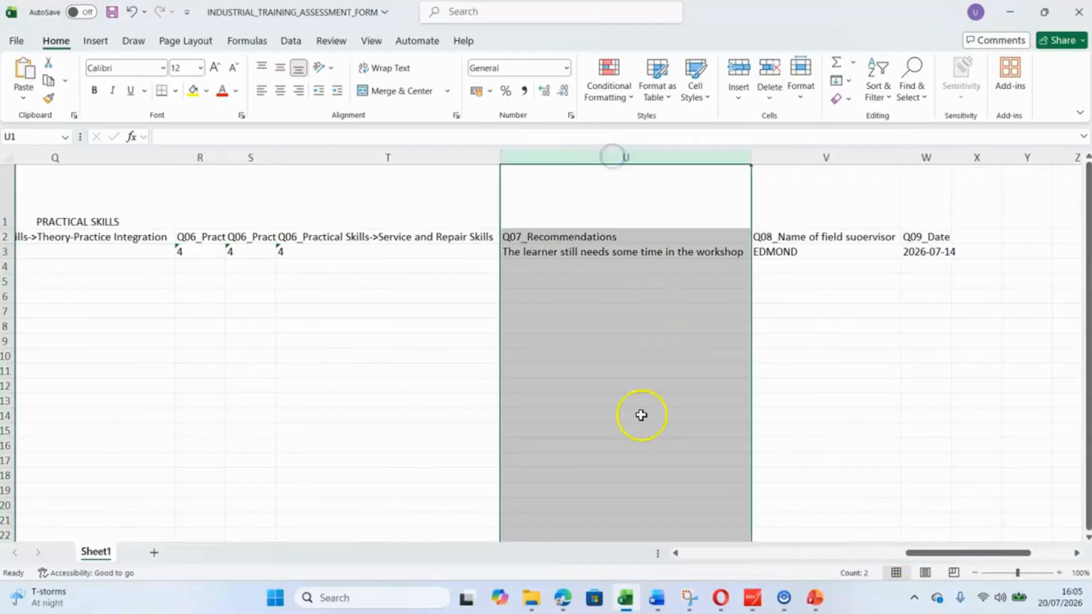
click(825, 157)
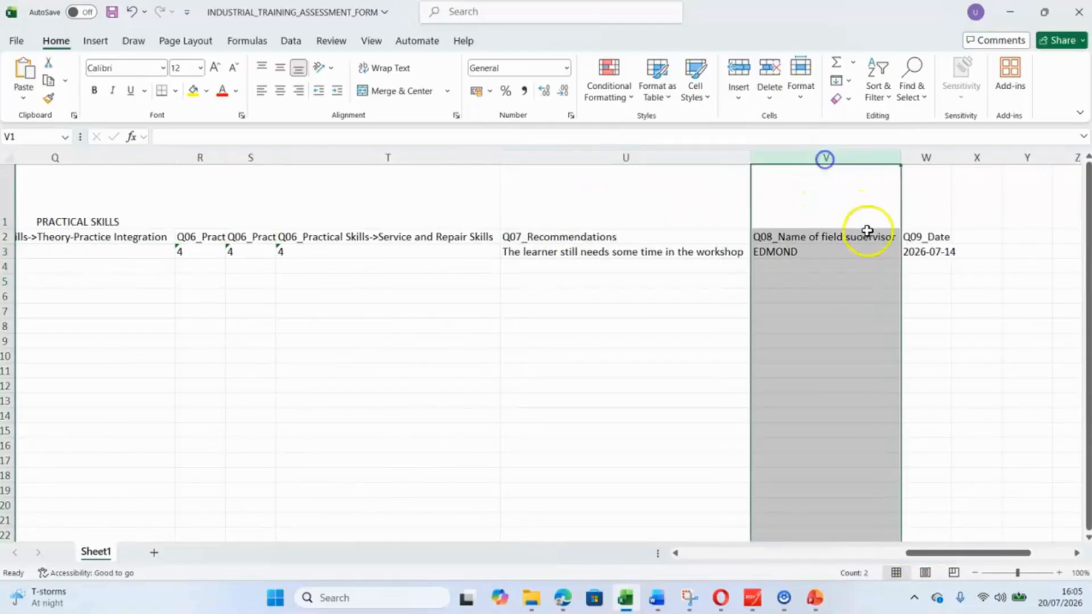
click(932, 160)
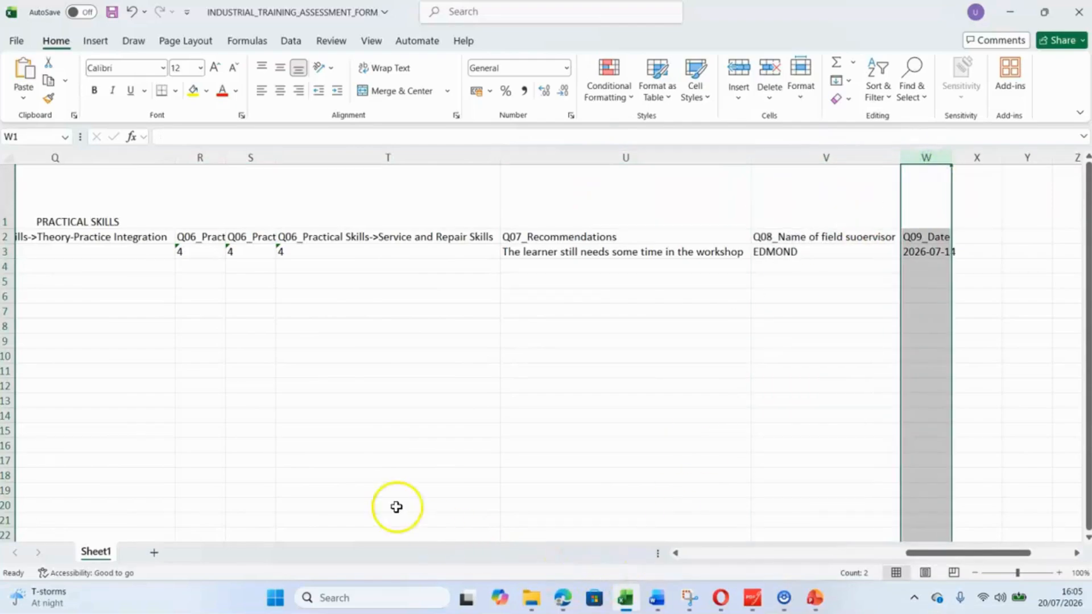
drag(935, 554, 759, 561)
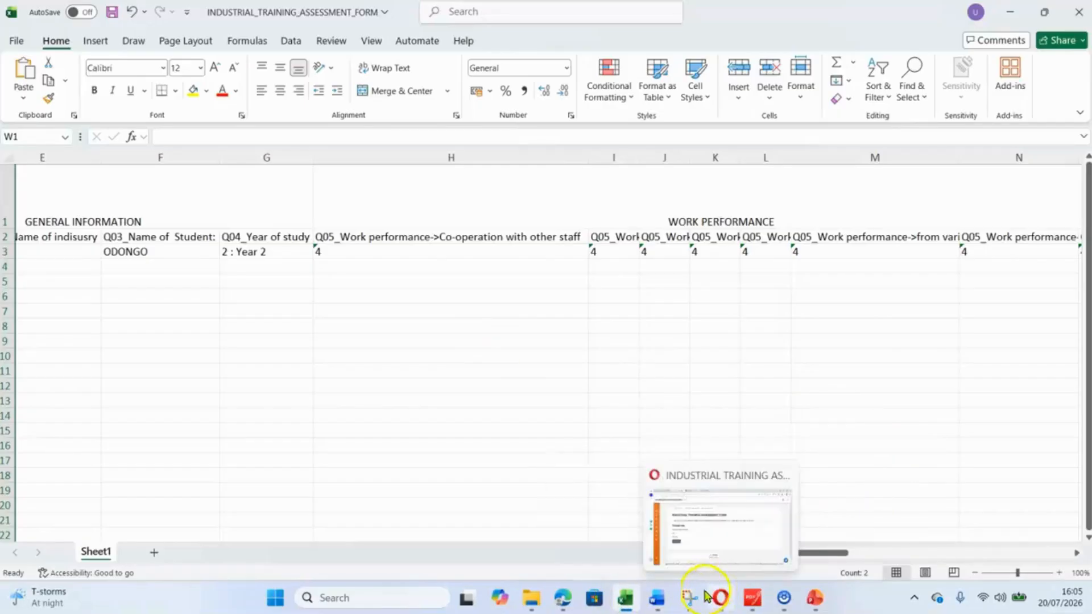
Look over the questionnaire's download page and the submitted form's thank-you page in the browsers
click(563, 598)
scroll(303, 255, up, 7)
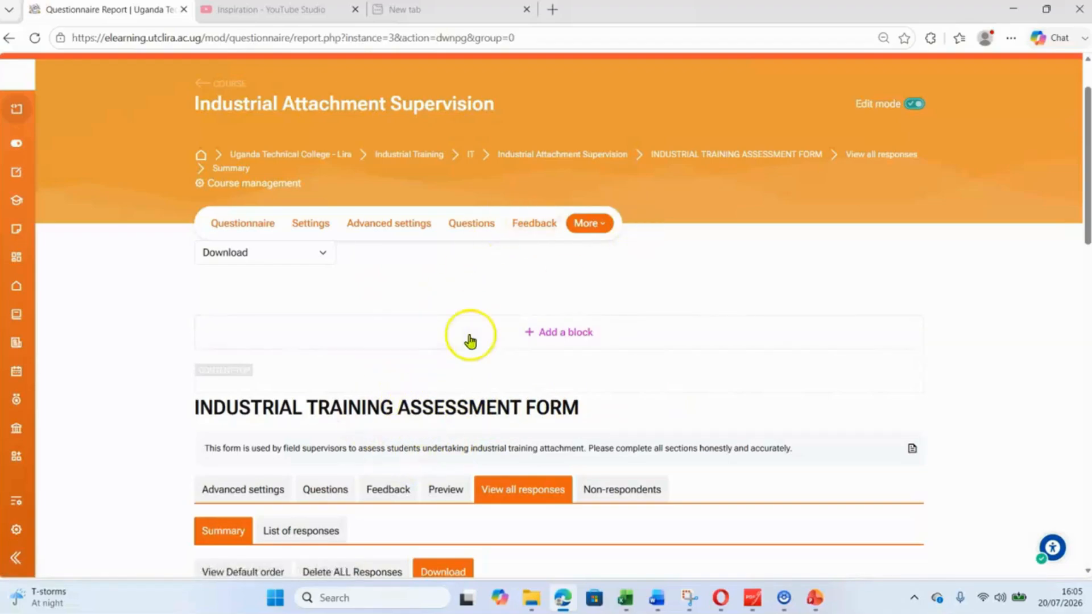
scroll(503, 398, down, 2)
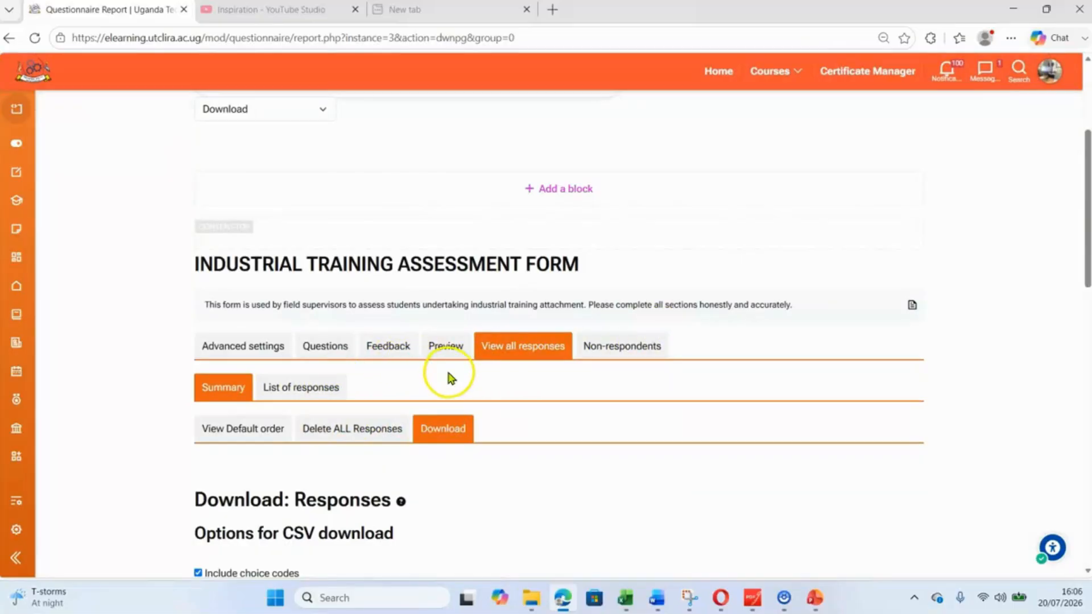
click(721, 597)
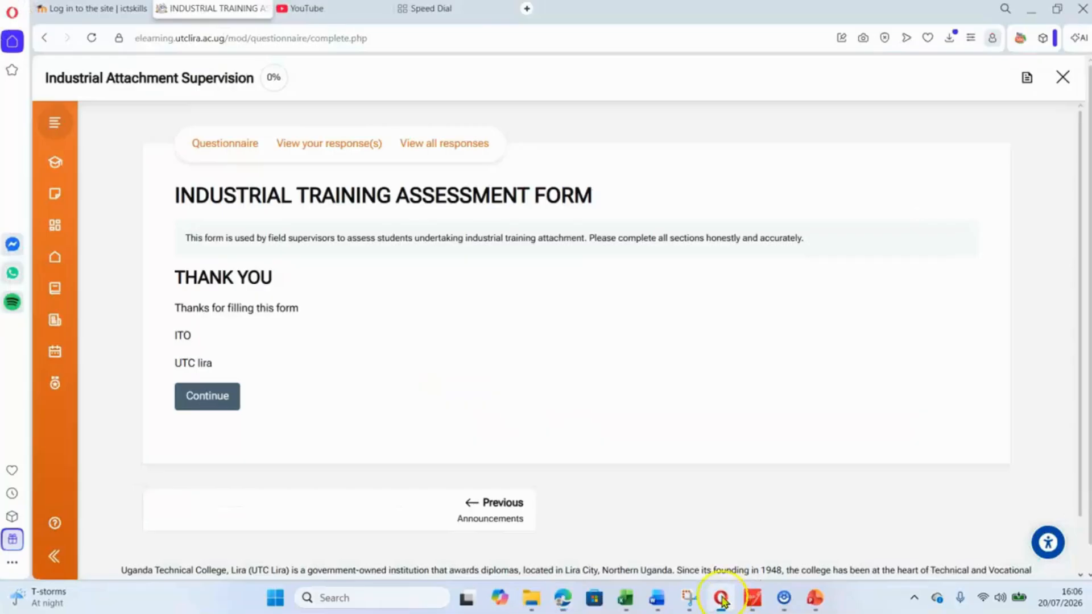
Review the header and general information section of the original UVTAB assessment form PDF
click(752, 597)
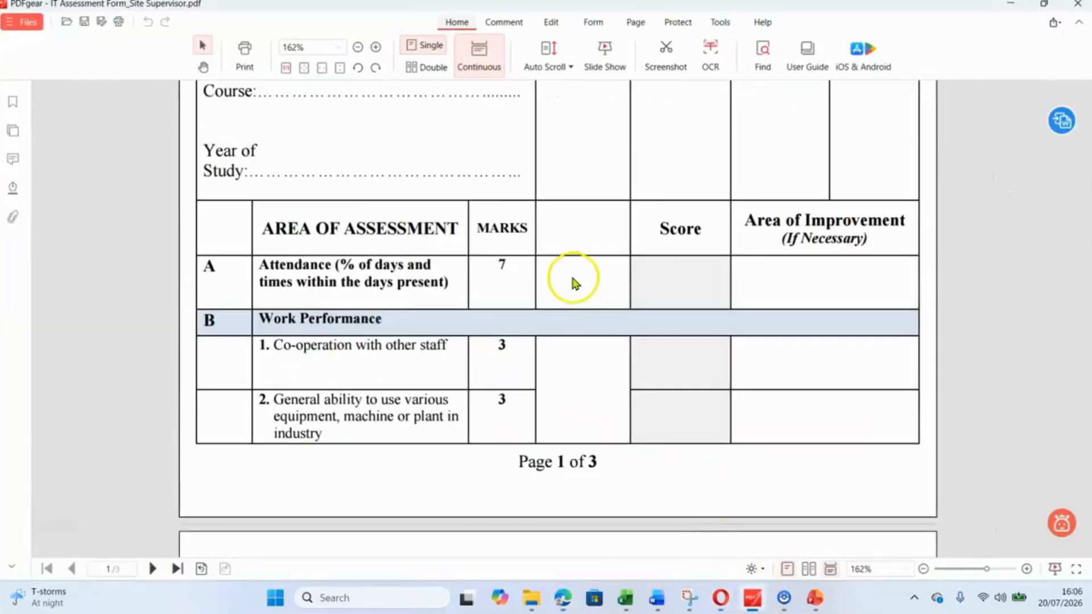
scroll(572, 285, up, 5)
scroll(555, 307, up, 2)
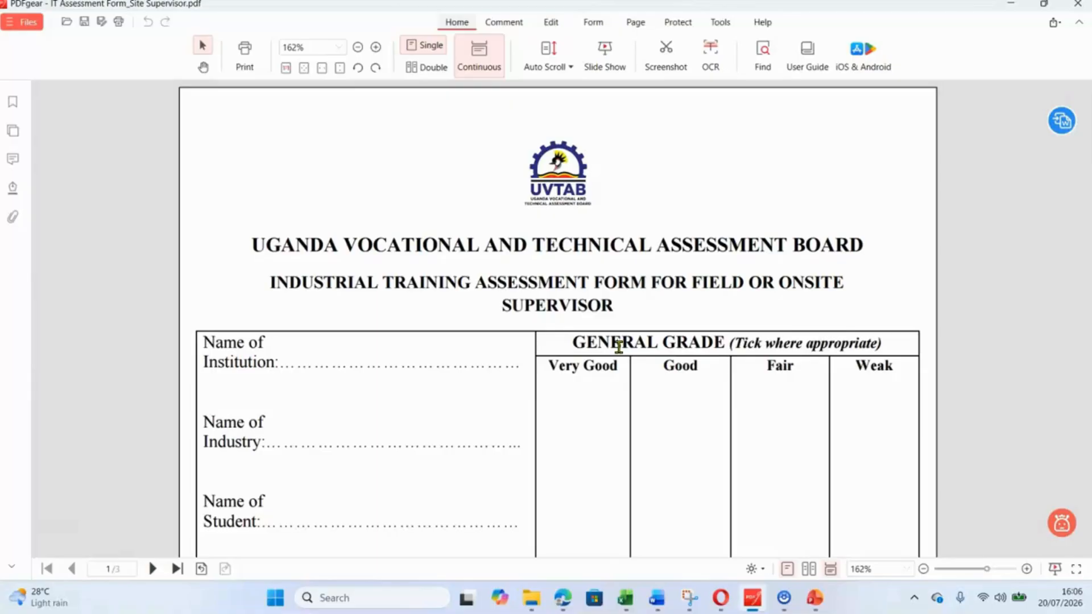
scroll(620, 355, down, 6)
scroll(623, 361, up, 5)
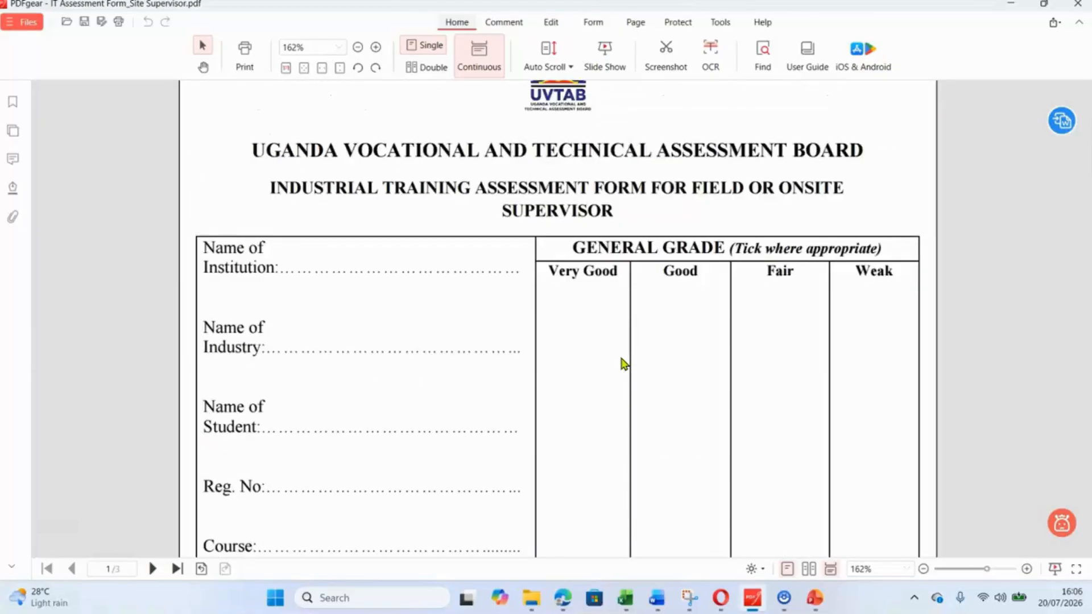
scroll(624, 364, up, 2)
scroll(556, 171, down, 8)
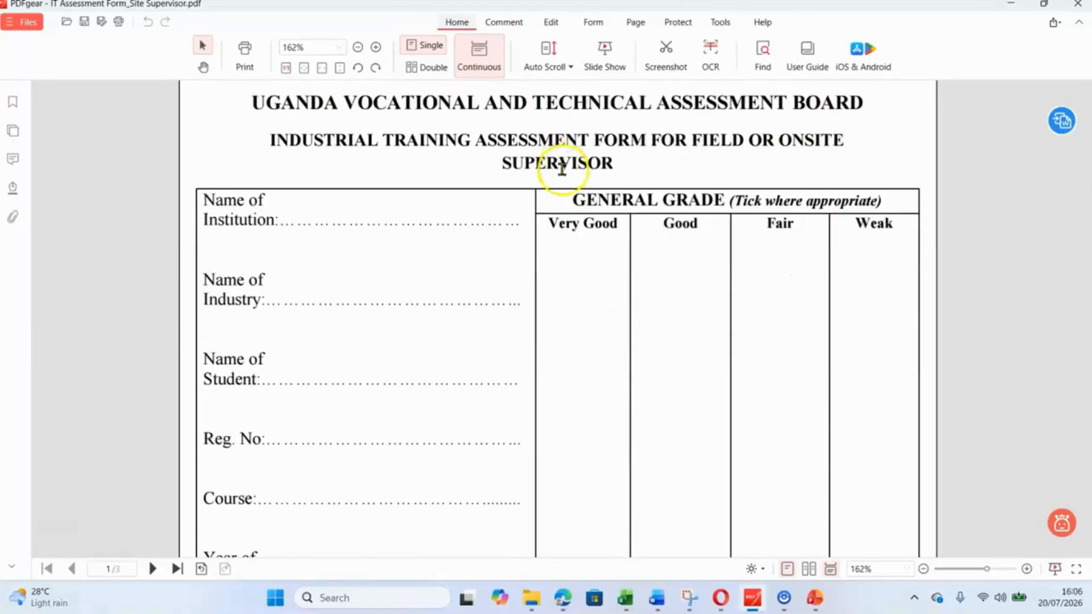
scroll(647, 263, down, 15)
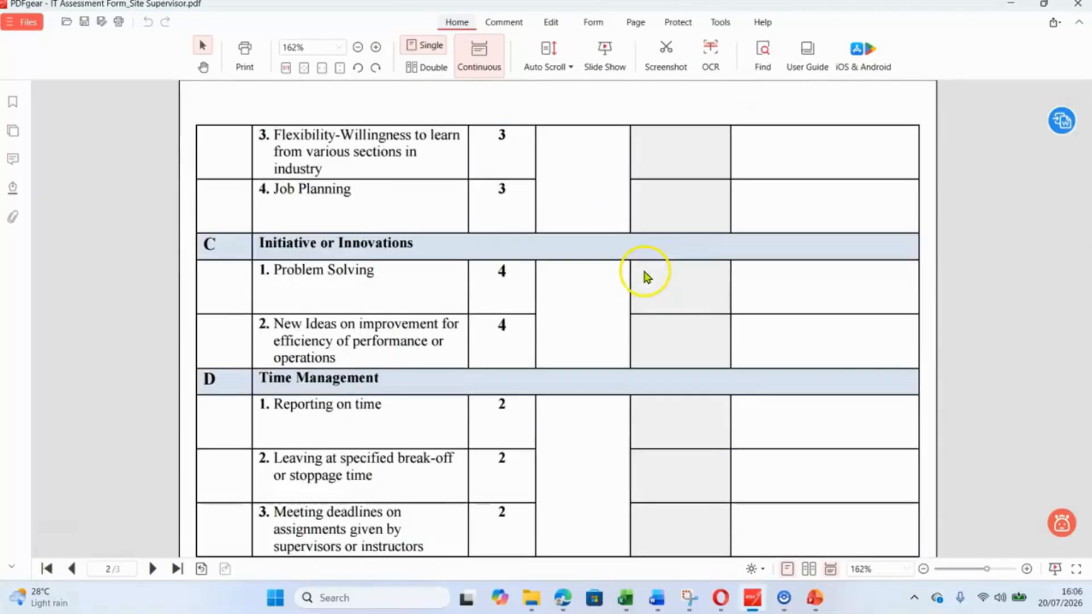
scroll(542, 333, up, 20)
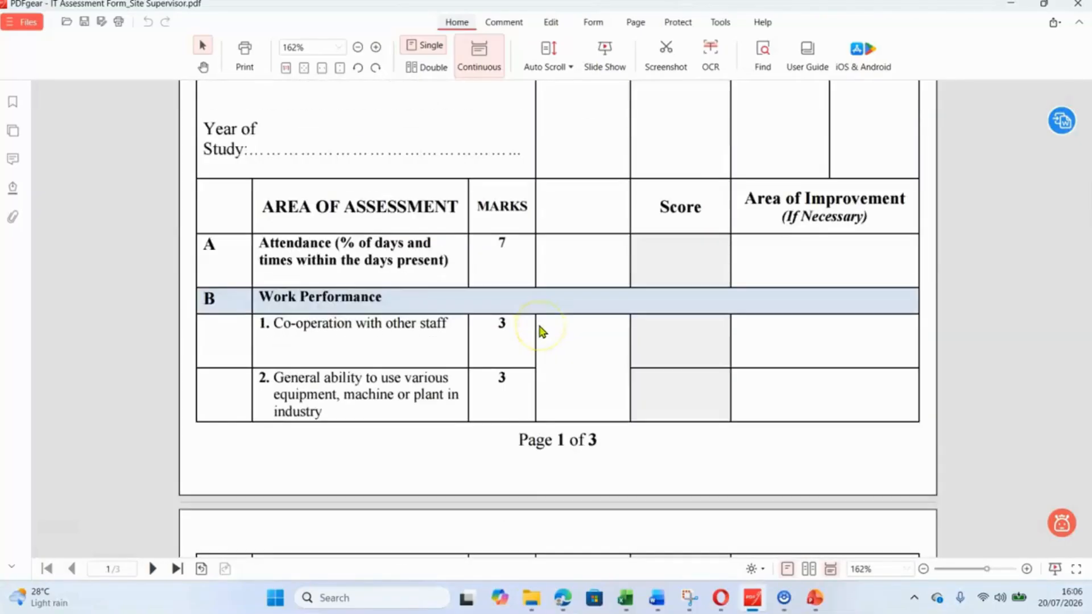
scroll(542, 333, up, 3)
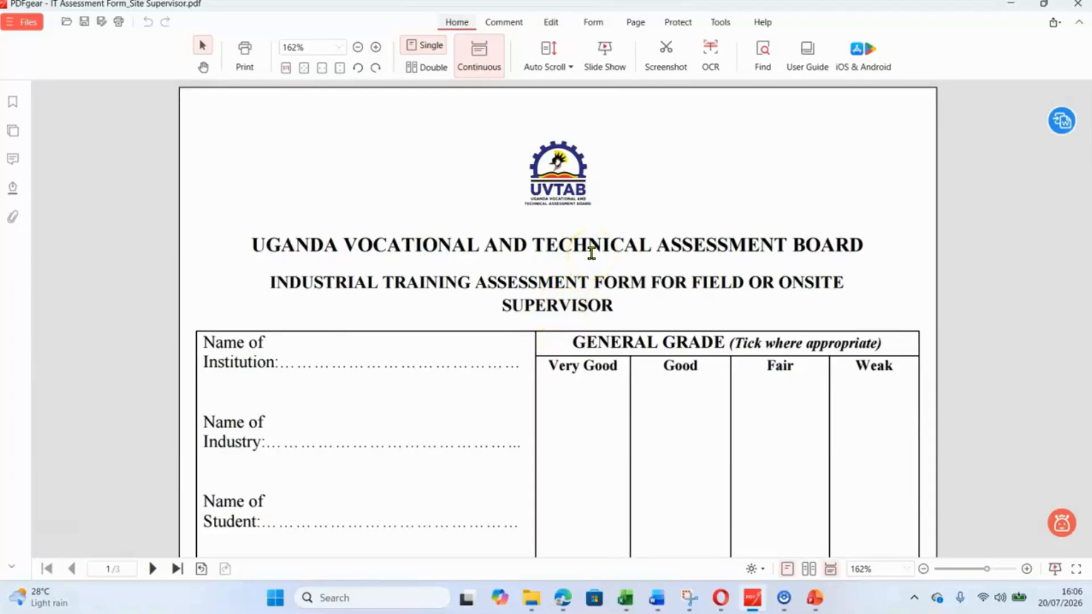
scroll(591, 253, down, 1)
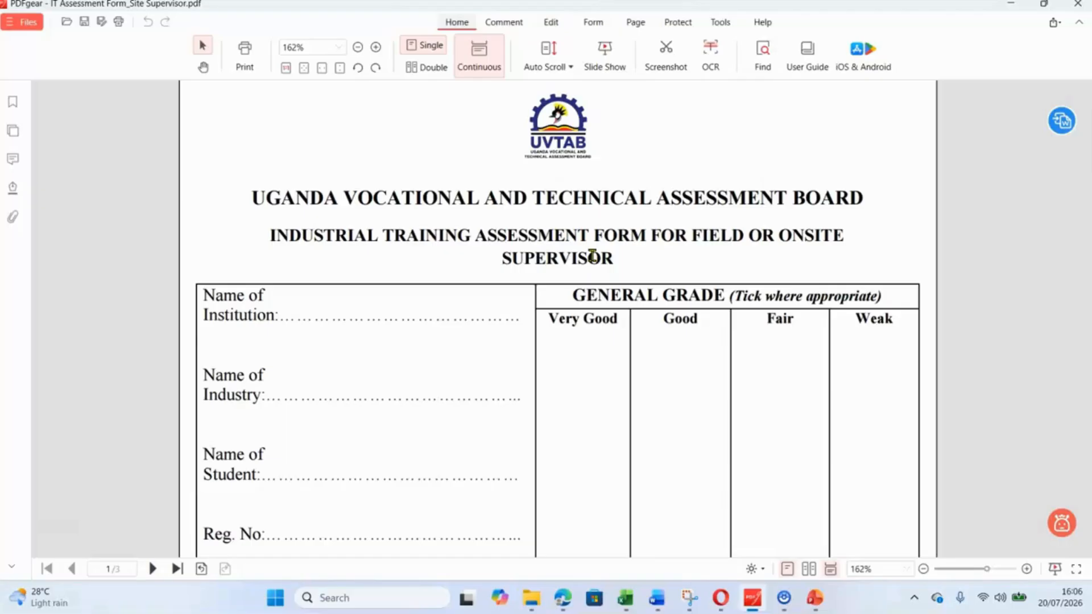
scroll(592, 255, down, 2)
scroll(591, 255, up, 3)
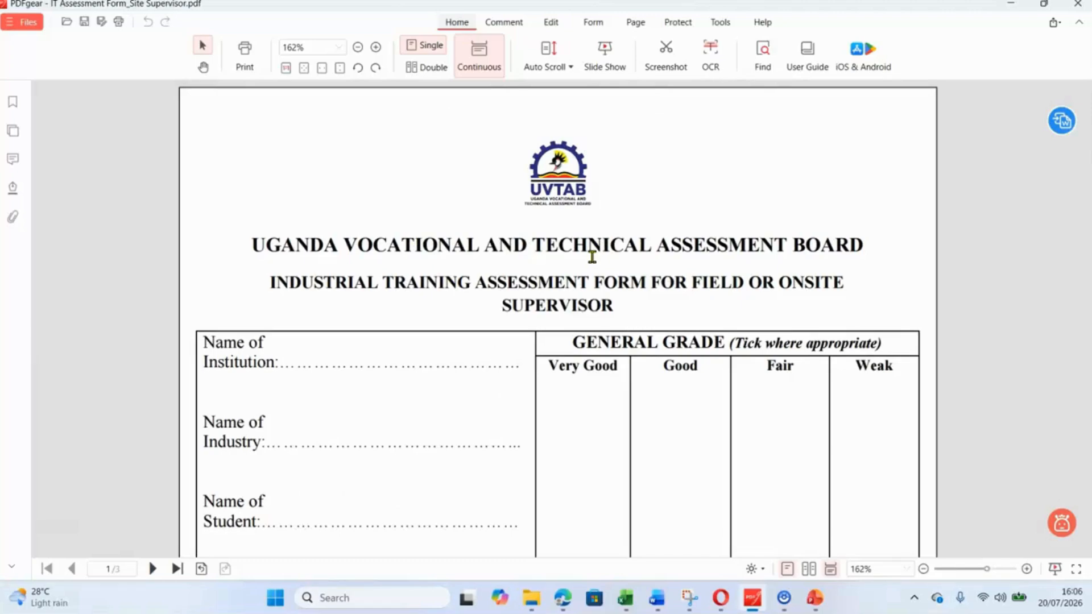
scroll(592, 255, down, 2)
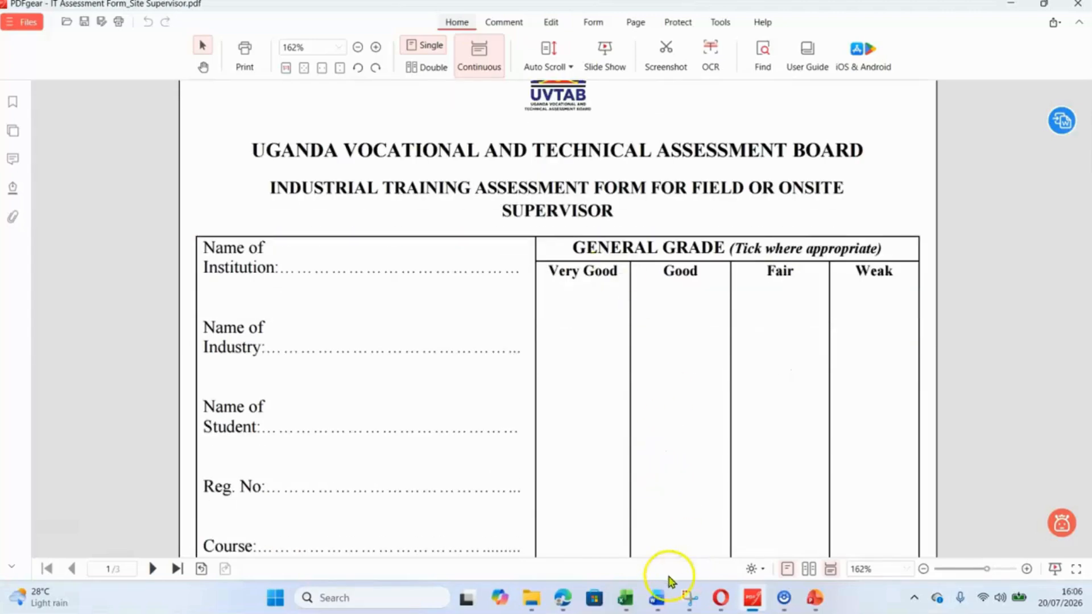
click(562, 598)
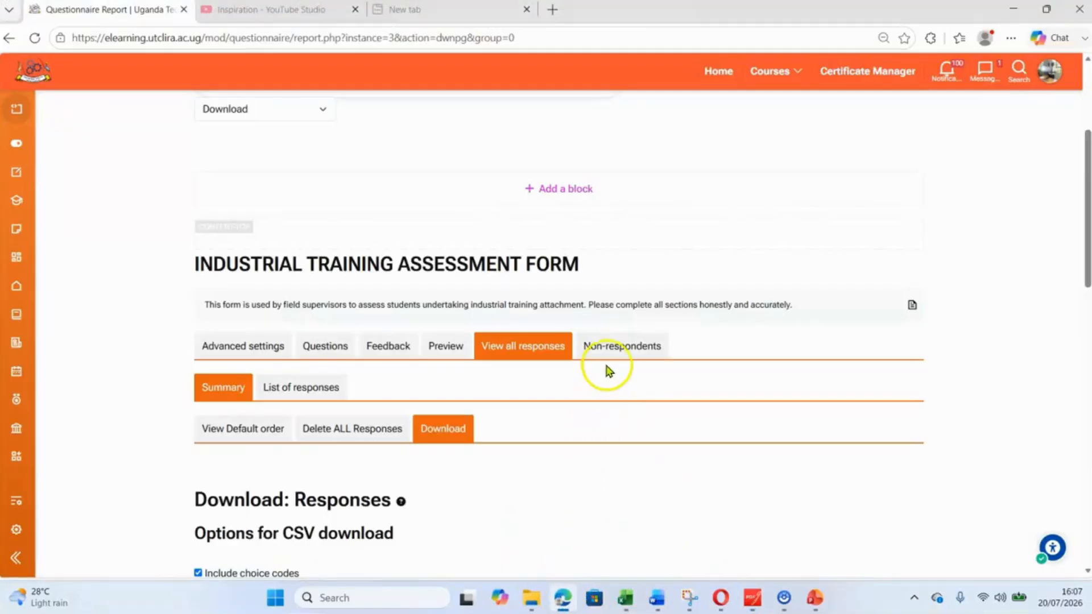